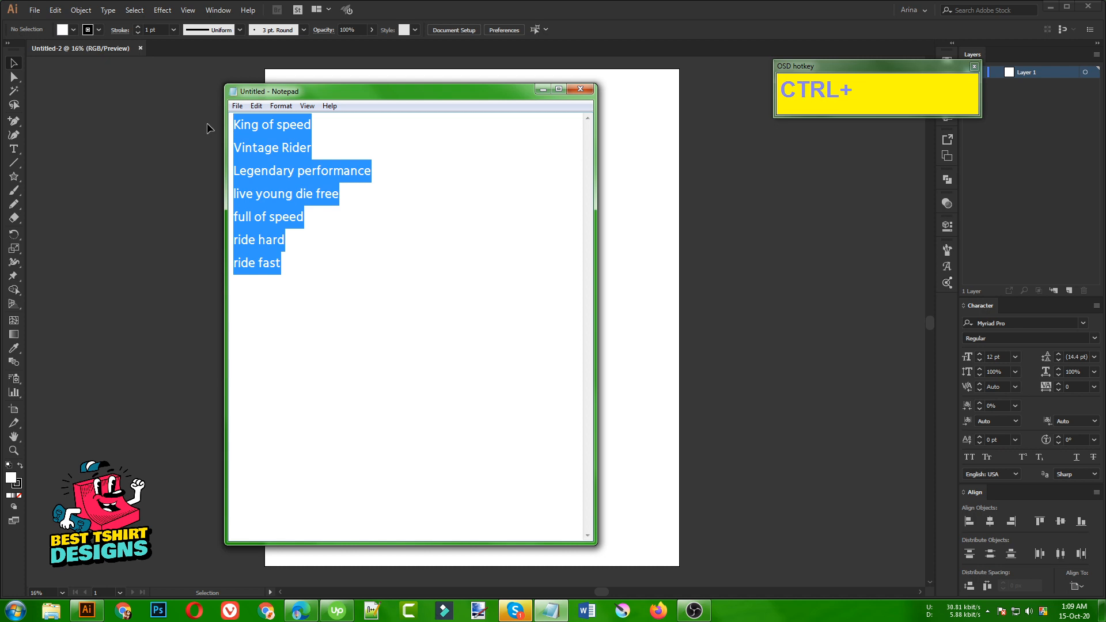
Copy the selected slogan lines from Notepad, switch to Illustrator and paste them into the blank document.
{"action": "key", "text": "ctrl+c"}
{"action": "left_click", "coordinate": [663, 288]}
{"action": "key", "text": "ctrl+v"}
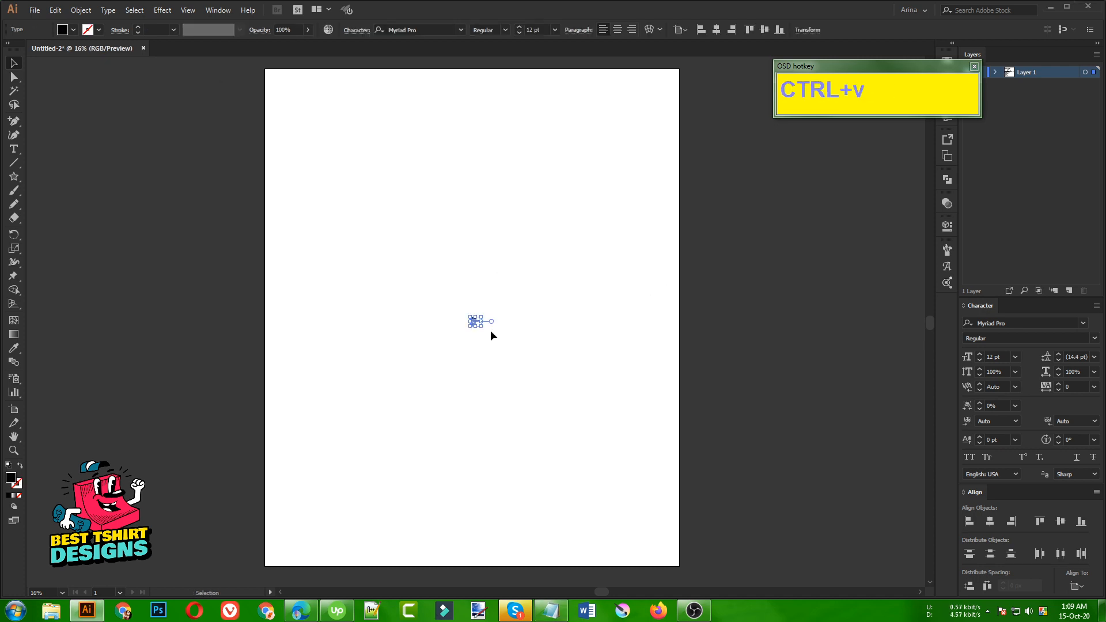
Enlarge the pasted slogan list to about 243 pt and move it off toward the left side of the artboard.
{"action": "left_click_drag", "start_coordinate": [480, 324], "coordinate": [695, 503]}
{"action": "left_click_drag", "start_coordinate": [544, 399], "coordinate": [343, 300]}
{"action": "left_click_drag", "start_coordinate": [419, 291], "coordinate": [237, 268]}
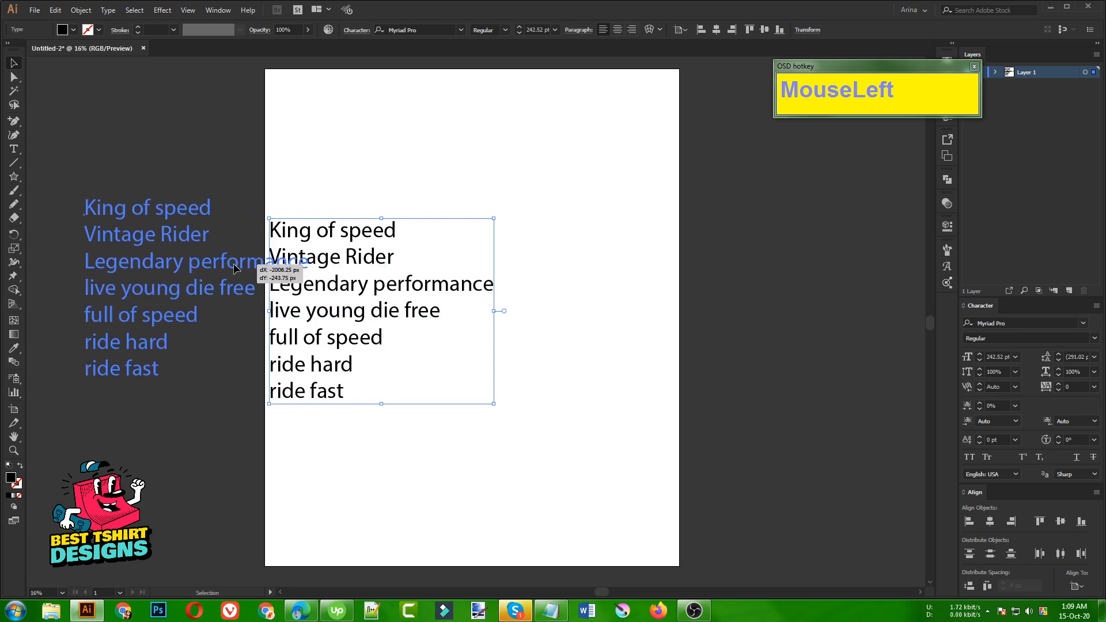
{"action": "left_click", "coordinate": [396, 312]}
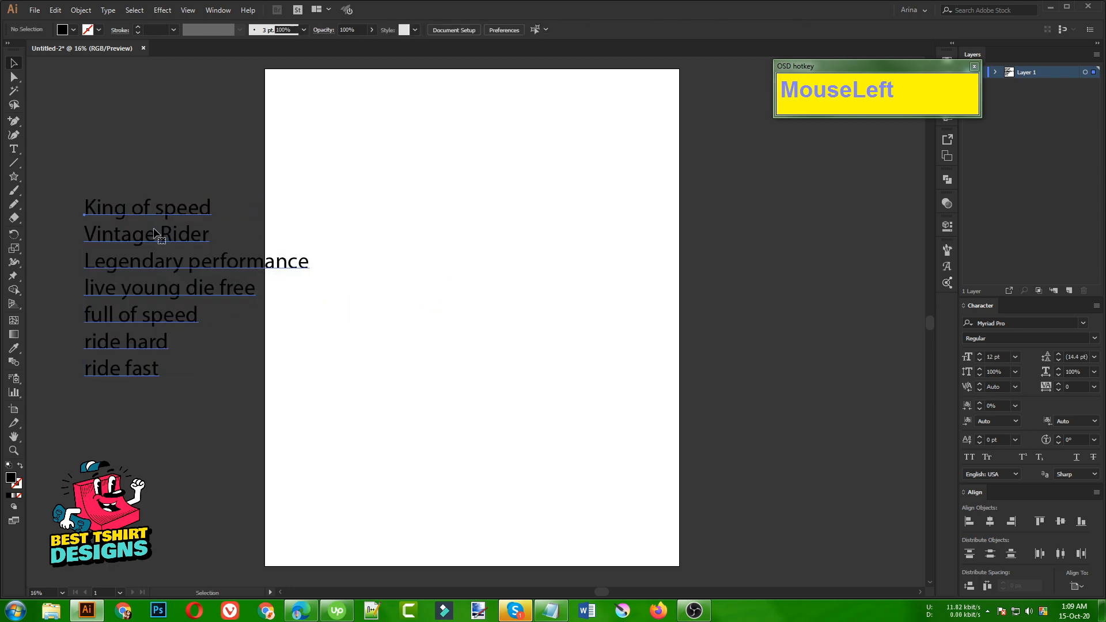
Copy the line "Vintage Rider" from the slogan list and paste it as separate text slightly above the artboard's centre.
{"action": "double_click", "coordinate": [154, 233]}
{"action": "left_click_drag", "start_coordinate": [209, 235], "coordinate": [81, 236]}
{"action": "key", "text": "ctrl"}
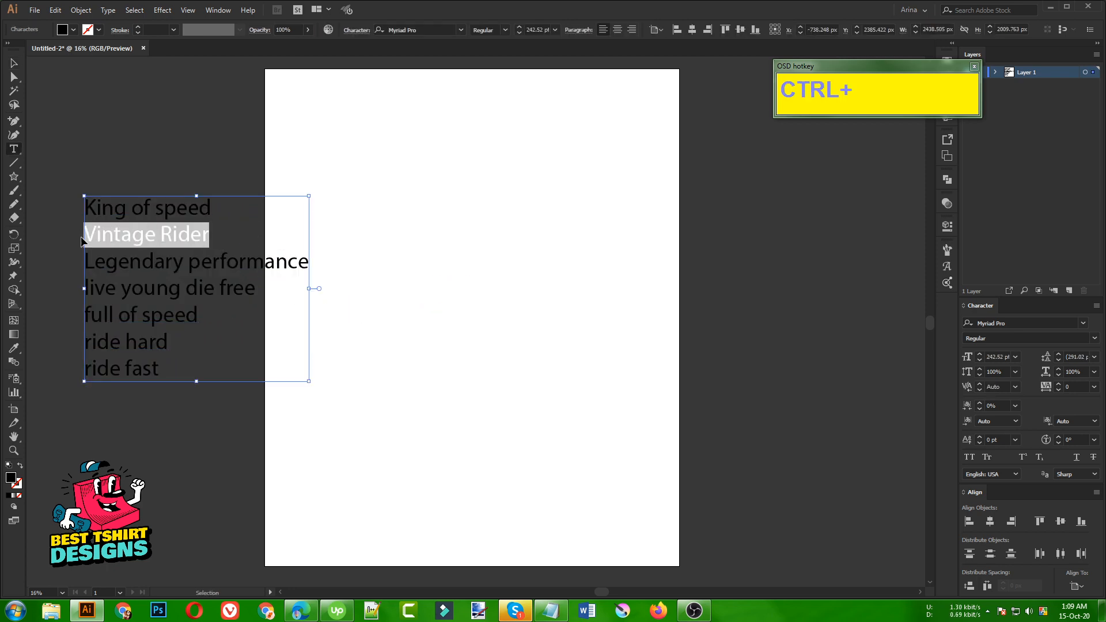
{"action": "left_click", "coordinate": [14, 64]}
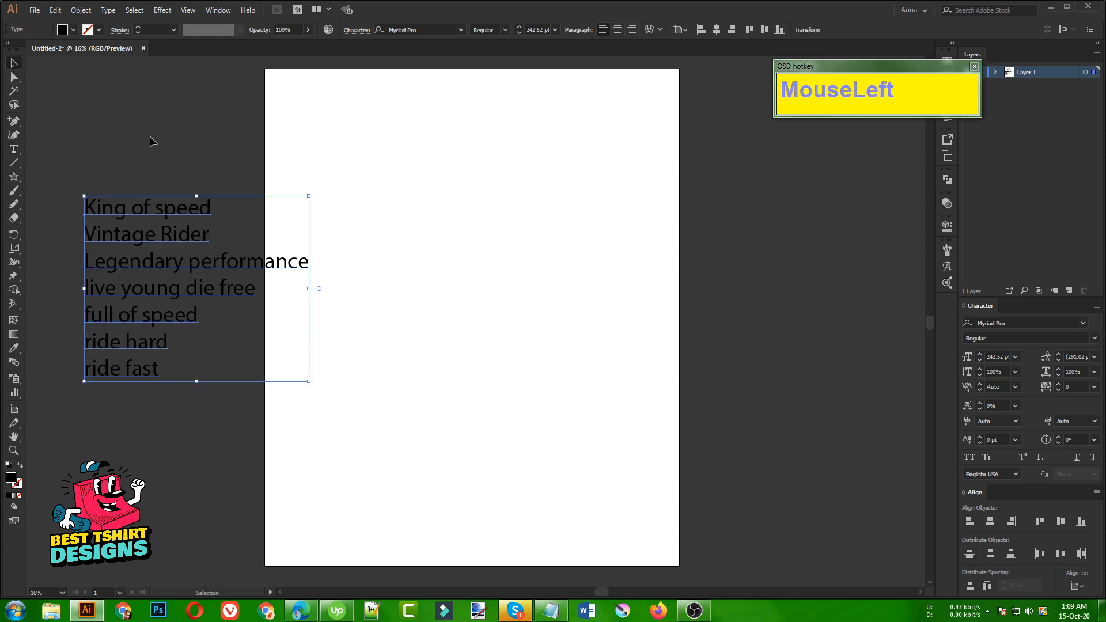
{"action": "left_click", "coordinate": [409, 238]}
{"action": "key", "text": "ctrl+v"}
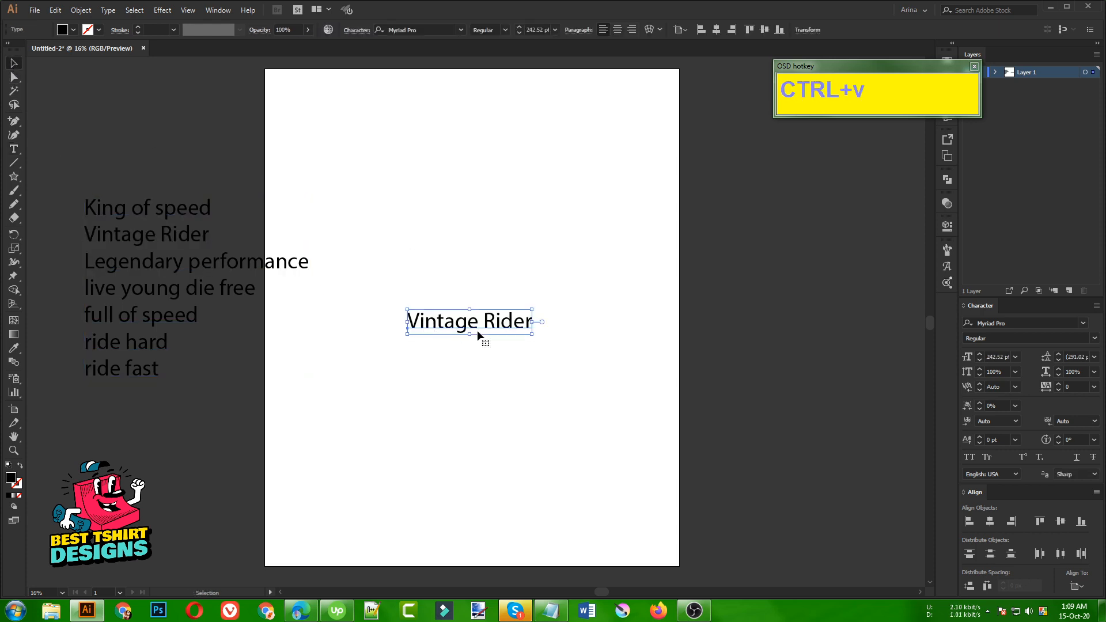
{"action": "scroll", "coordinate": [478, 337], "scroll_direction": "up", "scroll_amount": 1}
{"action": "left_click_drag", "start_coordinate": [477, 333], "coordinate": [475, 284]}
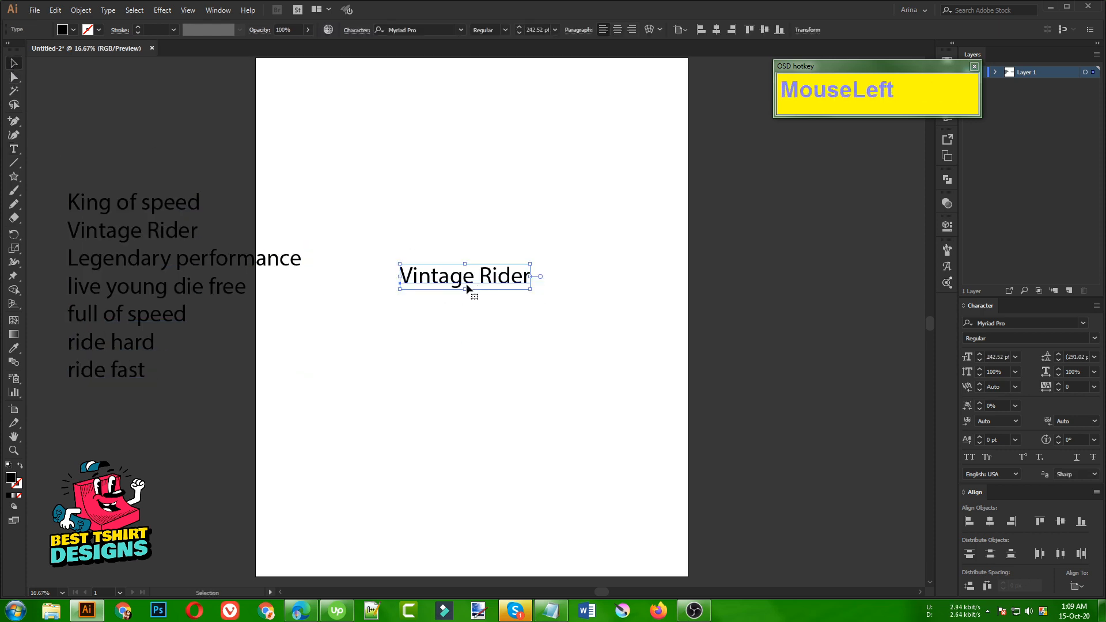
Move the slogan list farther left so that it no longer overlaps the artboard.
{"action": "left_click_drag", "start_coordinate": [224, 144], "coordinate": [128, 448]}
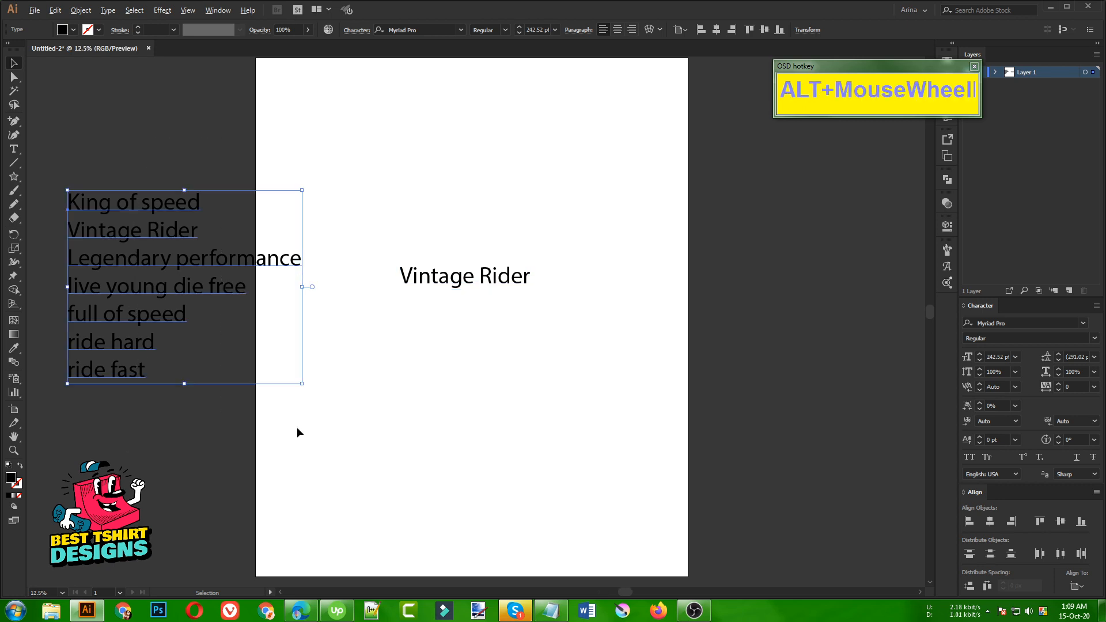
{"action": "scroll", "coordinate": [297, 427], "scroll_direction": "down", "scroll_amount": 1}
{"action": "left_click_drag", "start_coordinate": [218, 336], "coordinate": [170, 318]}
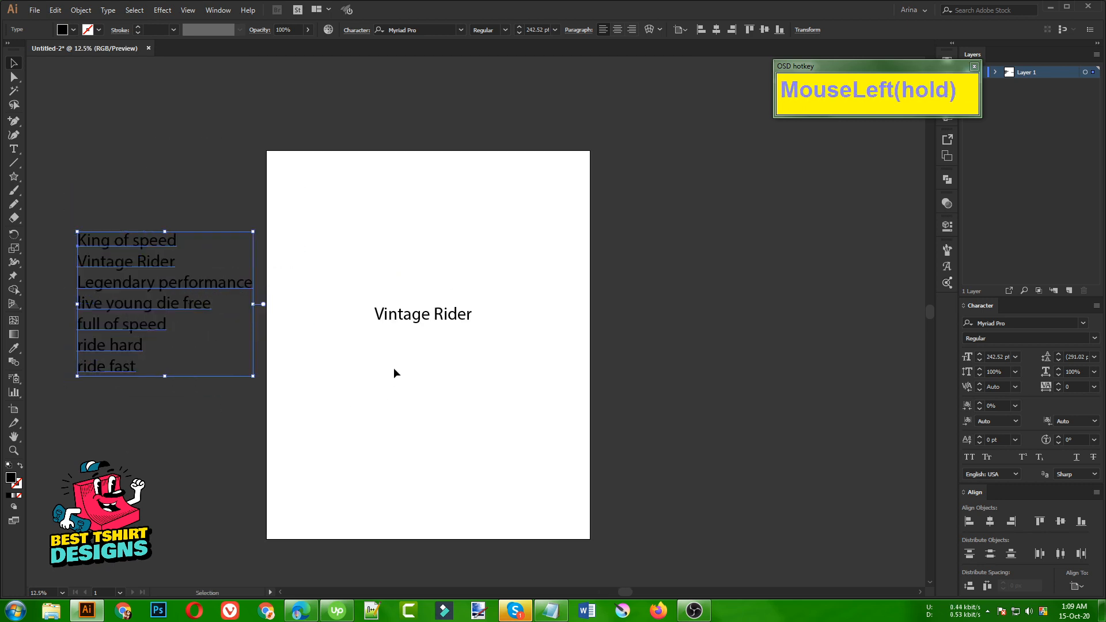
{"action": "scroll", "coordinate": [434, 351], "scroll_direction": "up", "scroll_amount": 1}
{"action": "left_click_drag", "start_coordinate": [323, 257], "coordinate": [628, 455]}
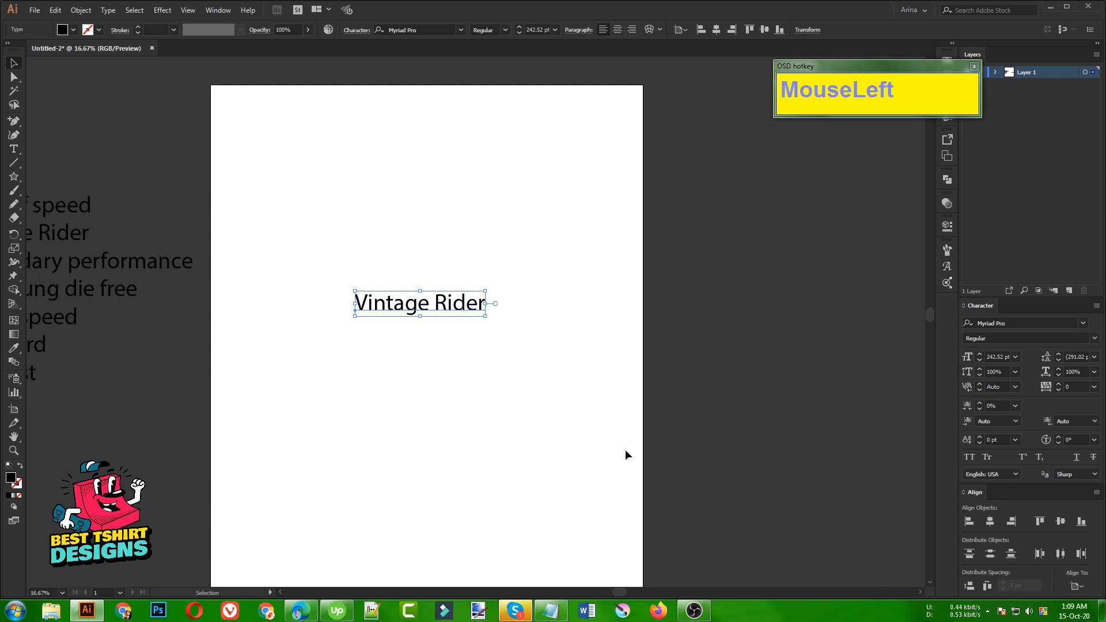
{"action": "left_click", "coordinate": [517, 384]}
{"action": "left_click_drag", "start_coordinate": [565, 386], "coordinate": [310, 222]}
{"action": "scroll", "coordinate": [496, 378], "scroll_direction": "down", "scroll_amount": 1}
{"action": "left_click", "coordinate": [278, 436]}
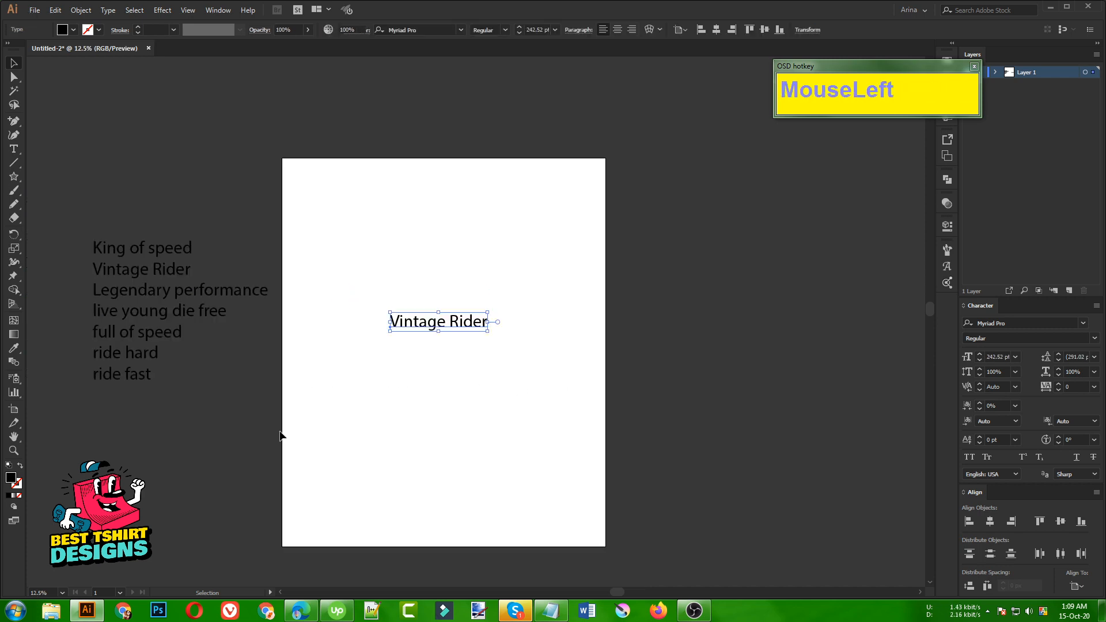
{"action": "left_click_drag", "start_coordinate": [268, 423], "coordinate": [71, 224]}
{"action": "left_click_drag", "start_coordinate": [83, 182], "coordinate": [213, 417]}
{"action": "scroll", "coordinate": [356, 382], "scroll_direction": "up", "scroll_amount": 1}
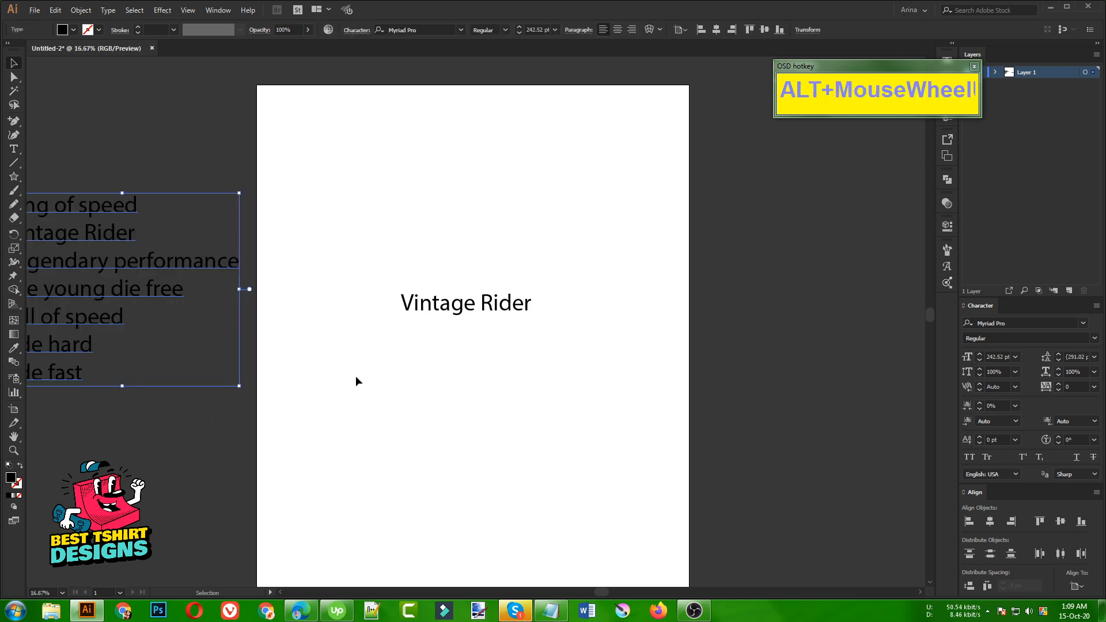
{"action": "left_click", "coordinate": [411, 385]}
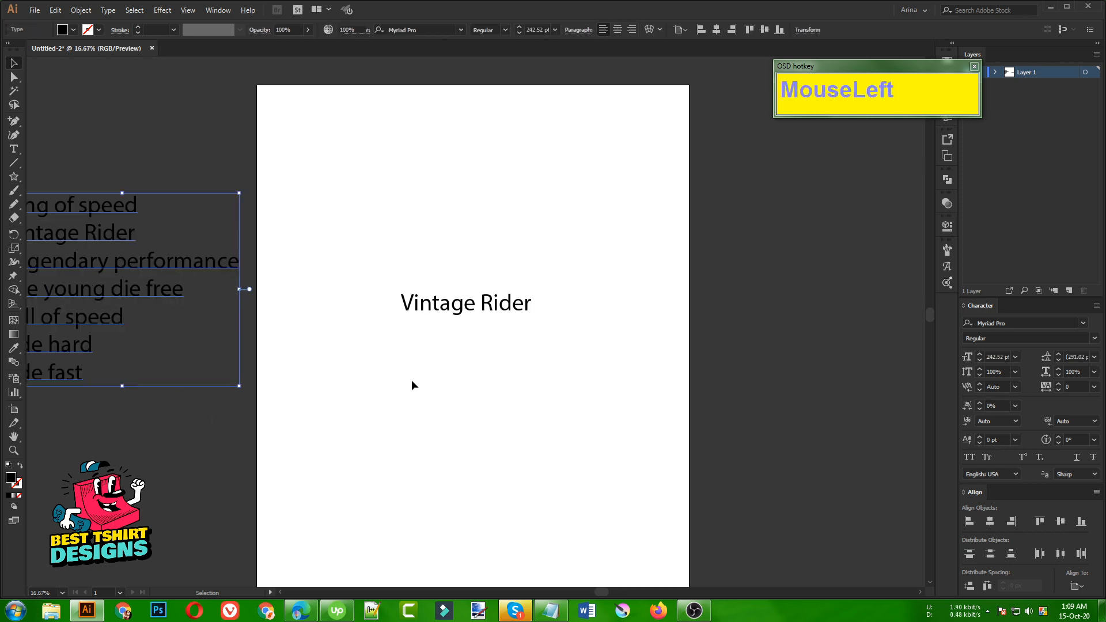
{"action": "scroll", "coordinate": [411, 385], "scroll_direction": "down", "scroll_amount": 1}
{"action": "mouse_move", "coordinate": [259, 424]}
{"action": "left_mouse_down"}
{"action": "mouse_move", "coordinate": [71, 206]}
{"action": "mouse_move", "coordinate": [95, 207]}
{"action": "mouse_move", "coordinate": [262, 421]}
{"action": "left_mouse_up"}
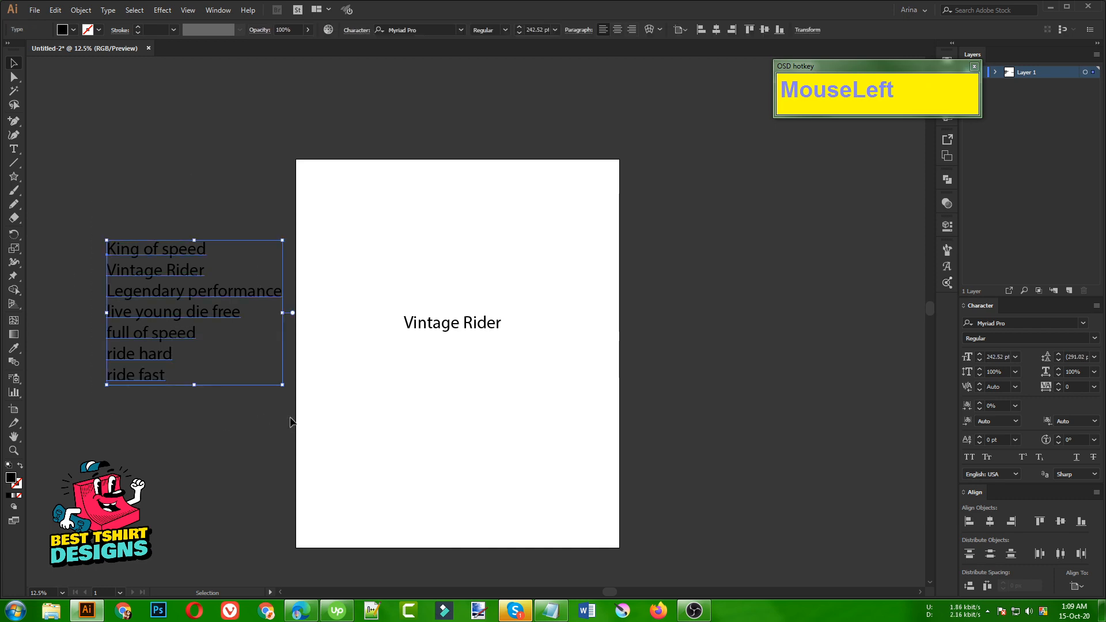
Scale the separate "Vintage Rider" text up proportionally from its centre to about 2088 px wide.
{"action": "left_click", "coordinate": [357, 437]}
{"action": "left_click_drag", "start_coordinate": [382, 268], "coordinate": [586, 413]}
{"action": "scroll", "coordinate": [468, 340], "scroll_direction": "up", "scroll_amount": 1}
{"action": "scroll", "coordinate": [468, 341], "scroll_direction": "up", "scroll_amount": 1}
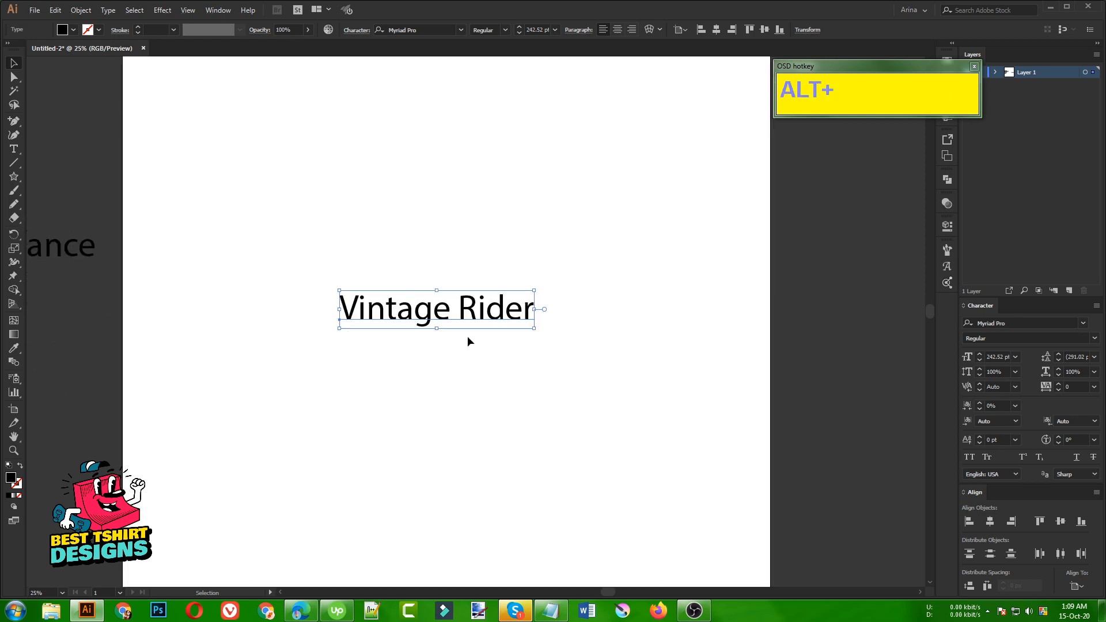
{"action": "left_click_drag", "start_coordinate": [534, 310], "coordinate": [590, 311]}
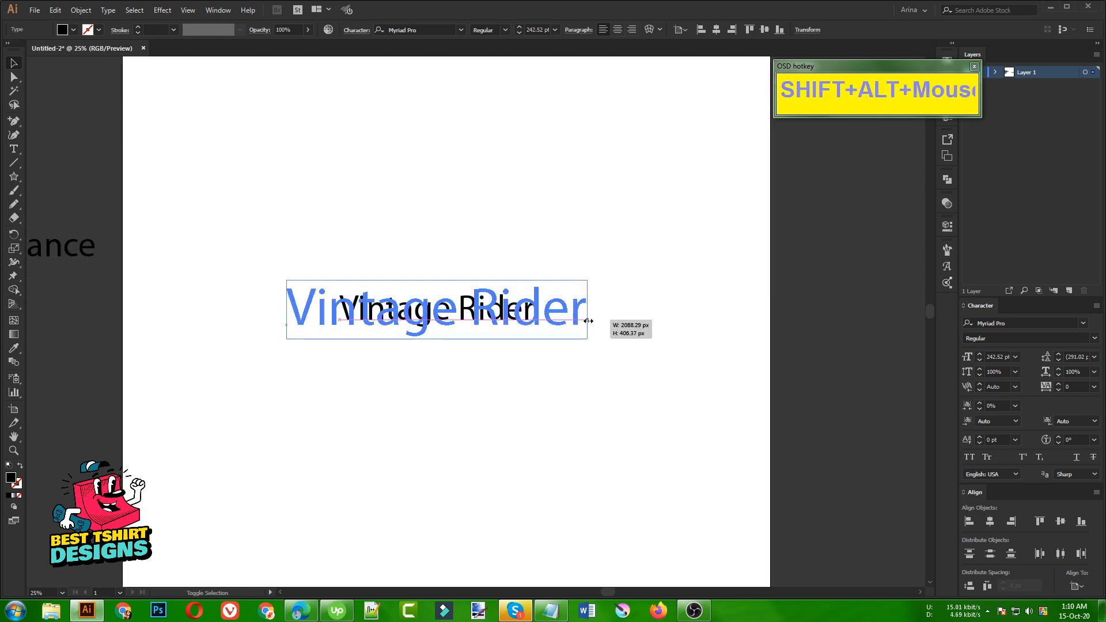
{"action": "left_click", "coordinate": [555, 373]}
Move the slogan list still farther from the artboard, leaving a wide gap beside its left edge.
{"action": "scroll", "coordinate": [558, 377], "scroll_direction": "down", "scroll_amount": 2}
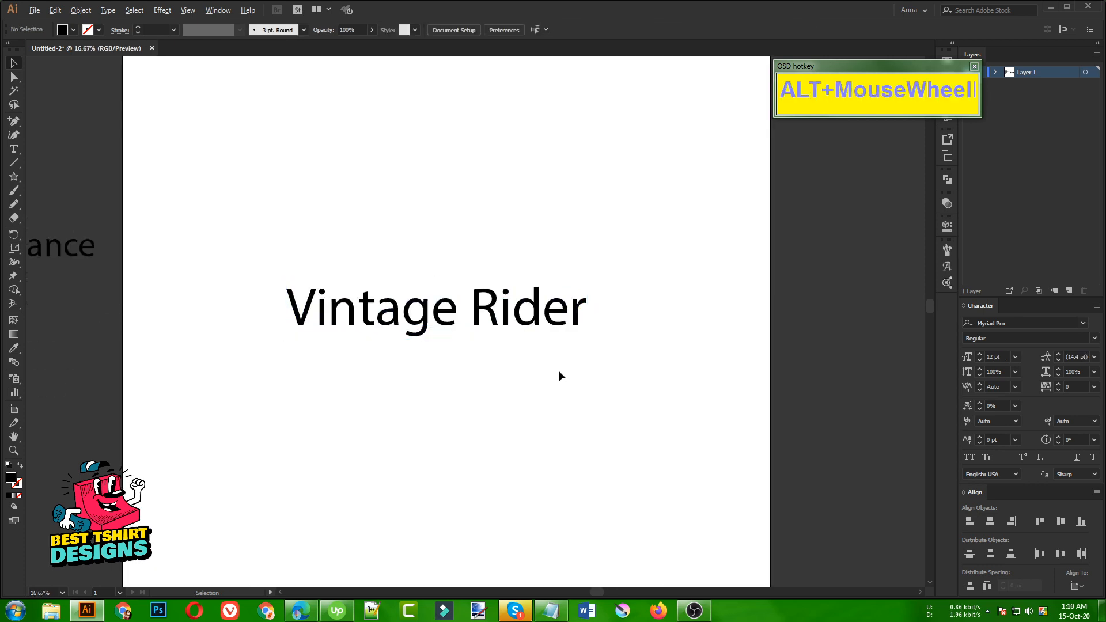
{"action": "scroll", "coordinate": [132, 334], "scroll_direction": "up", "scroll_amount": 2}
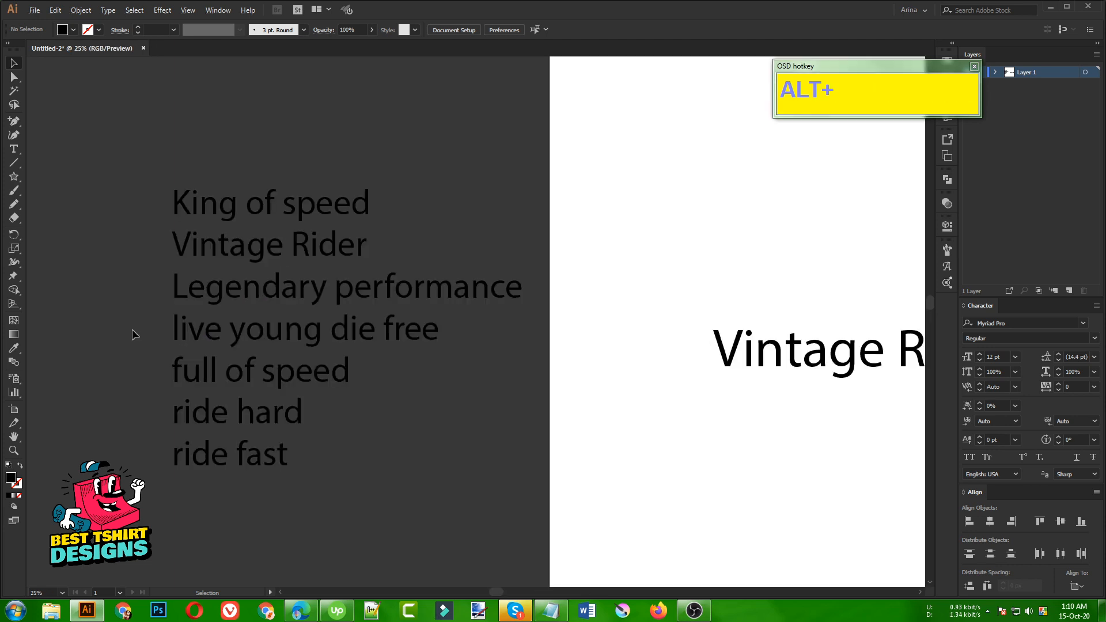
{"action": "left_click_drag", "start_coordinate": [132, 334], "coordinate": [276, 231]}
{"action": "left_click", "coordinate": [165, 383]}
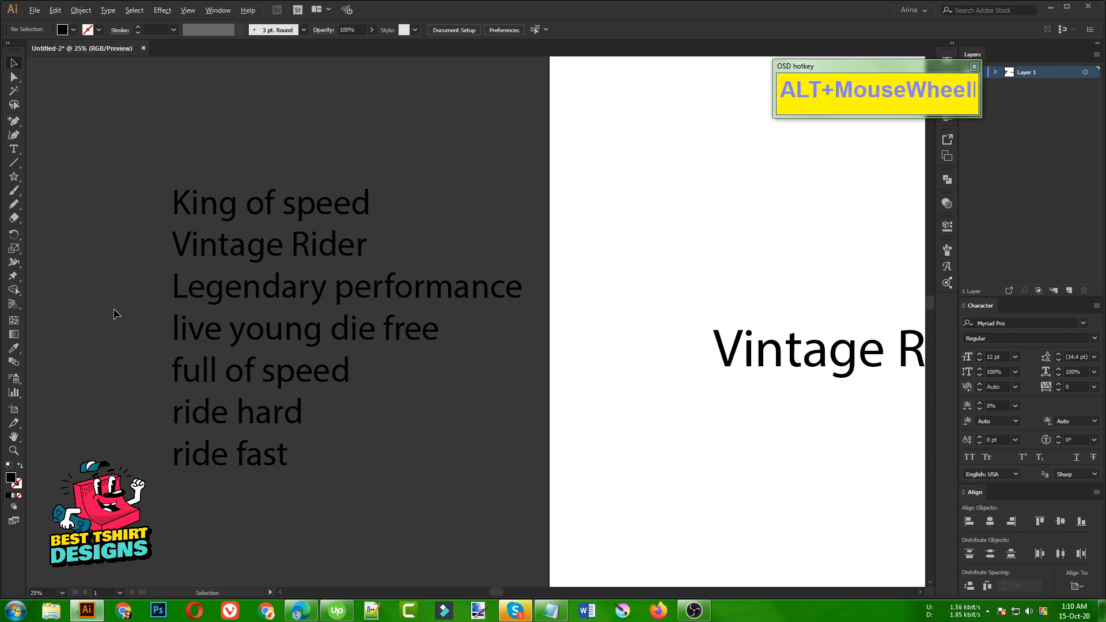
{"action": "scroll", "coordinate": [115, 314], "scroll_direction": "down", "scroll_amount": 2}
{"action": "left_click_drag", "start_coordinate": [242, 418], "coordinate": [164, 230]}
{"action": "left_click_drag", "start_coordinate": [211, 308], "coordinate": [146, 304]}
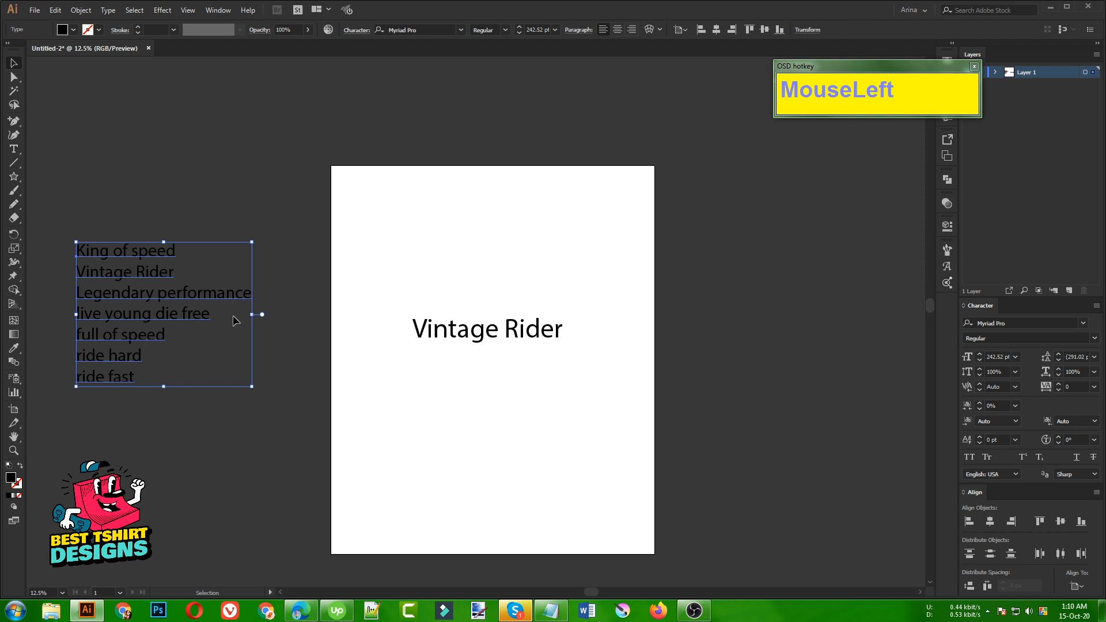
Move the "Vintage Rider" text higher on the artboard.
{"action": "left_click", "coordinate": [512, 375]}
{"action": "scroll", "coordinate": [547, 345], "scroll_direction": "up", "scroll_amount": 1}
{"action": "left_click_drag", "start_coordinate": [523, 334], "coordinate": [515, 295]}
Replace the word "Rider" with "Biker" in the text on the artboard and finish text editing.
{"action": "double_click", "coordinate": [487, 296]}
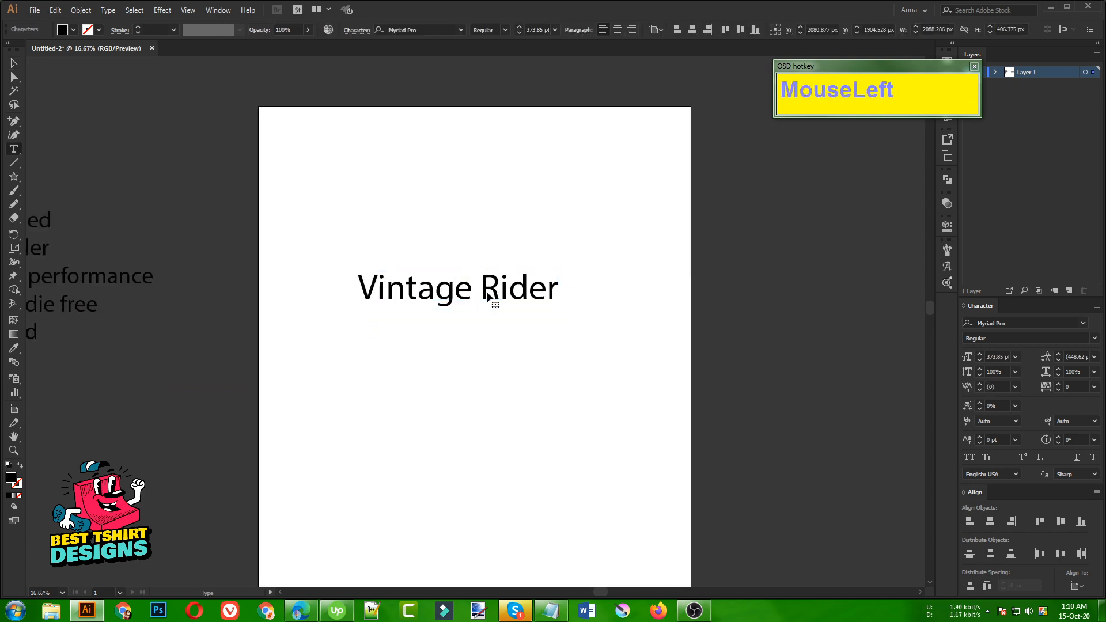
{"action": "triple_click", "coordinate": [487, 296]}
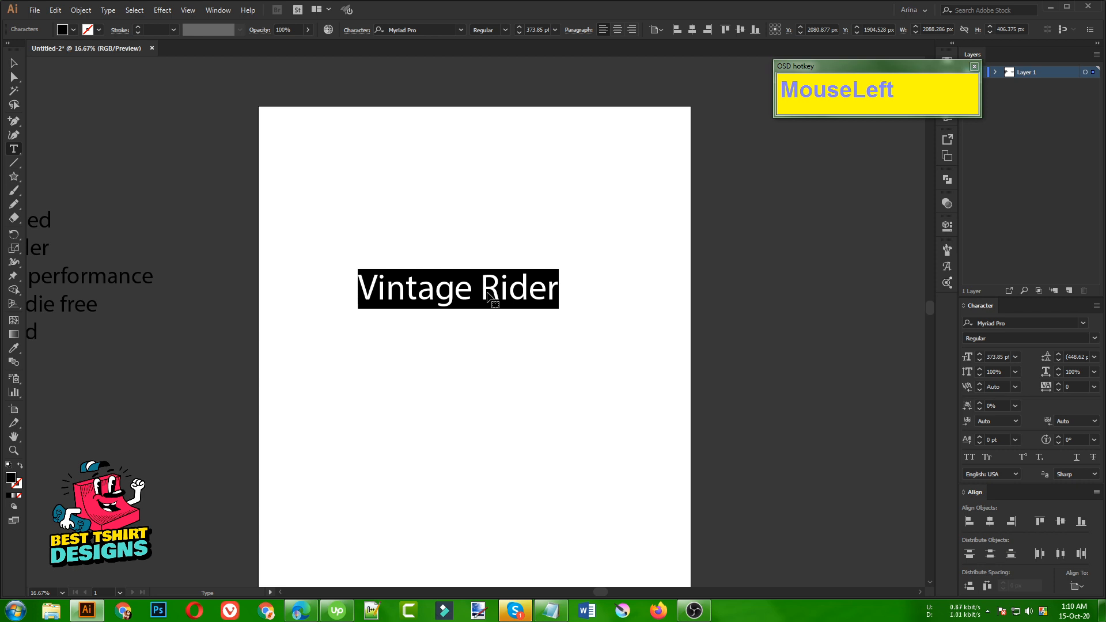
{"action": "left_click", "coordinate": [488, 284]}
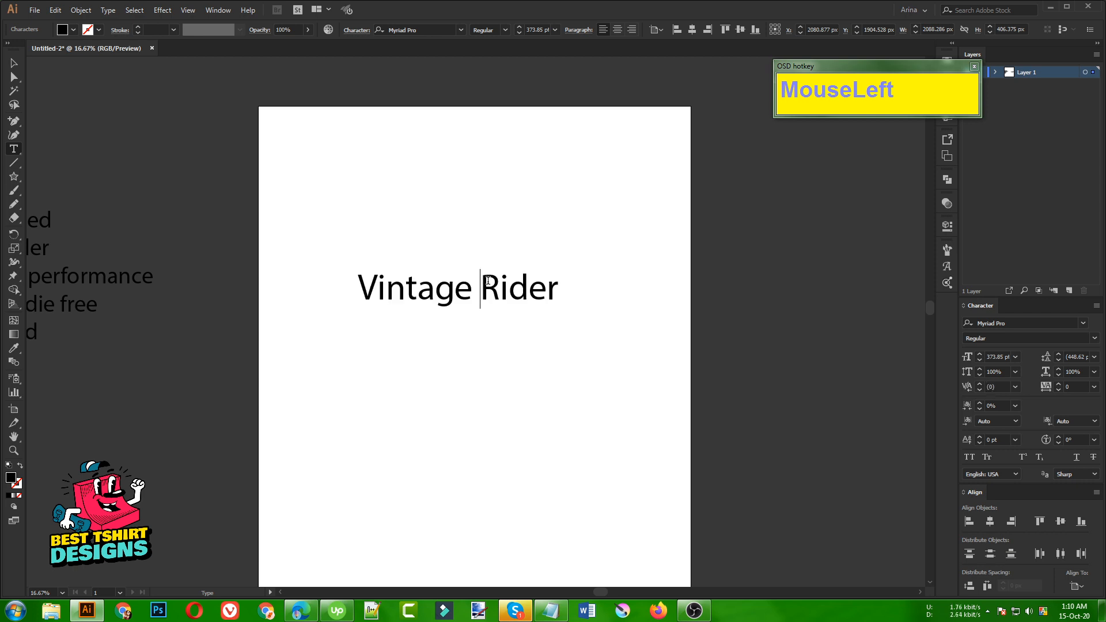
{"action": "left_click_drag", "start_coordinate": [488, 281], "coordinate": [603, 295]}
{"action": "type", "text": "Biker"}
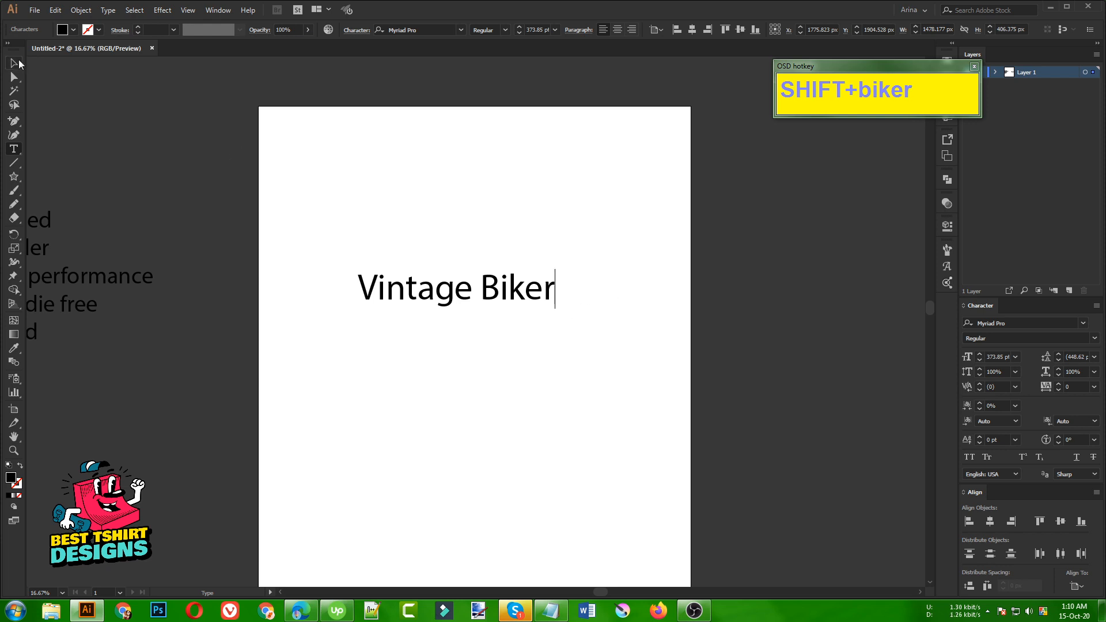
{"action": "left_click", "coordinate": [19, 62]}
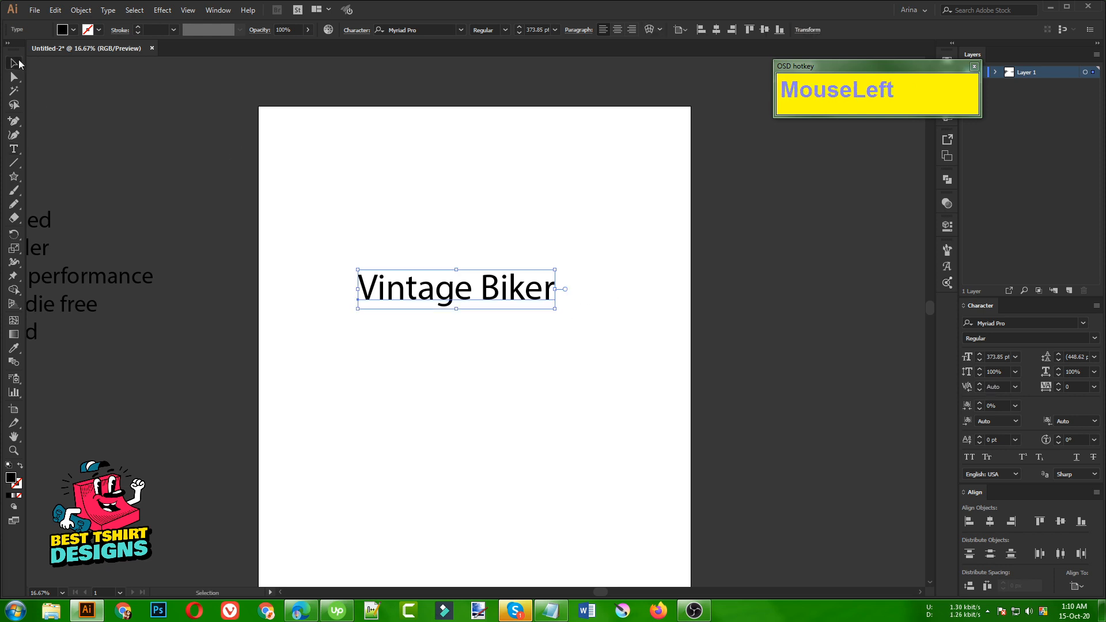
Try the Painter PERSONAL USE ONLY font on the "Vintage Biker" text.
{"action": "right_click", "coordinate": [482, 292]}
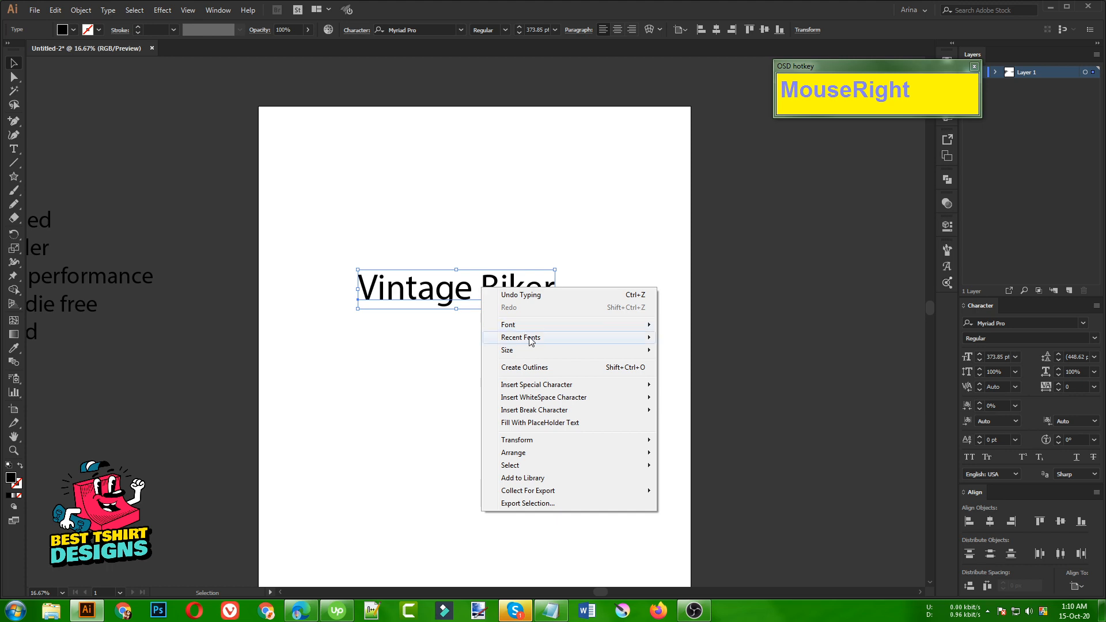
{"action": "left_click", "coordinate": [415, 202]}
{"action": "left_click", "coordinate": [433, 284]}
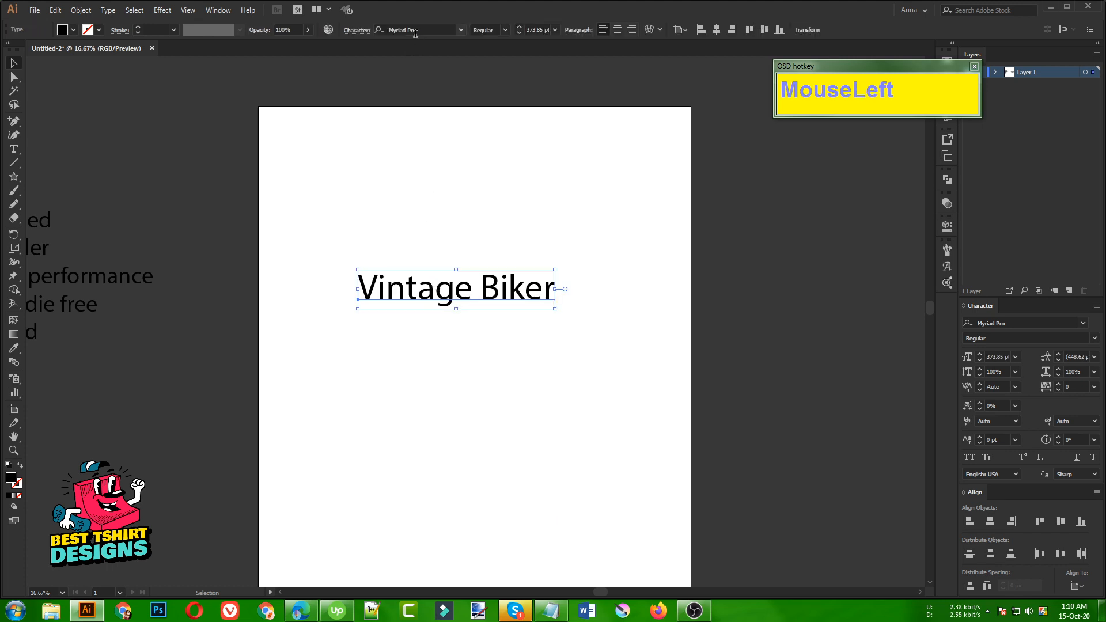
{"action": "left_click", "coordinate": [416, 30]}
{"action": "type", "text": "se"}
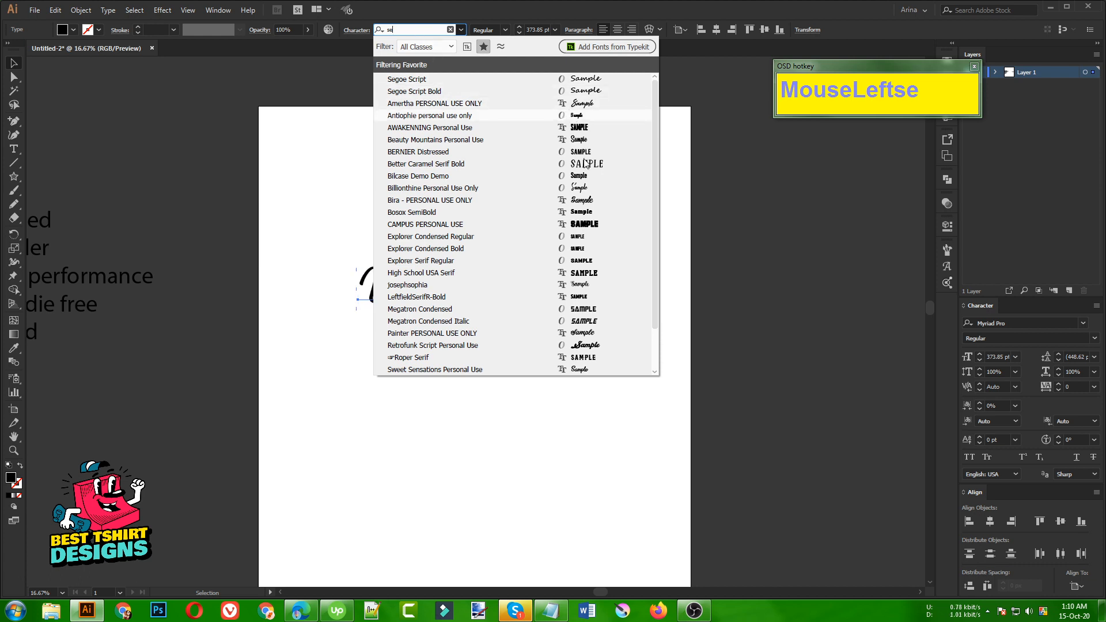
{"action": "left_click", "coordinate": [547, 332]}
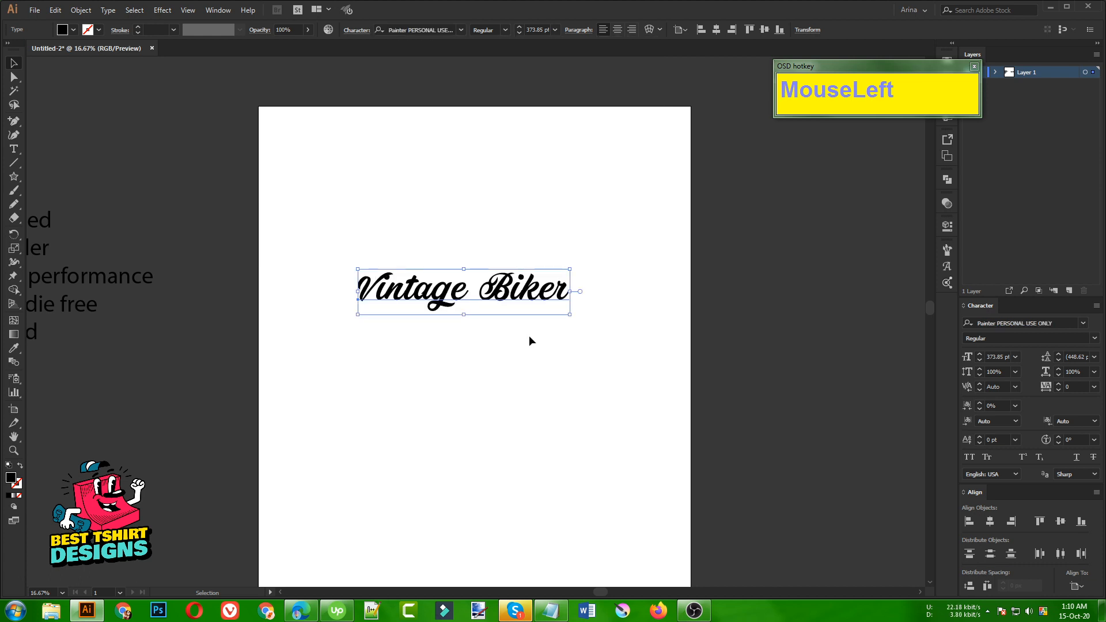
Try the Aerokids font on the "Vintage Biker" text and enlarge it from its centre to about 417 pt.
{"action": "left_click", "coordinate": [412, 27]}
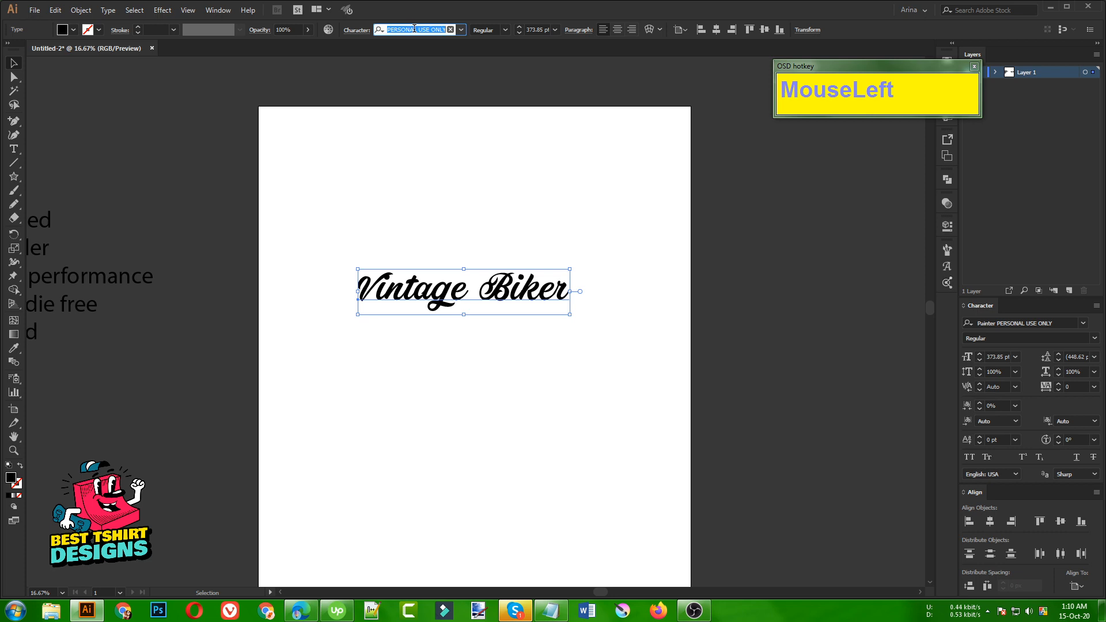
{"action": "type", "text": "aer"}
{"action": "left_click", "coordinate": [419, 80]}
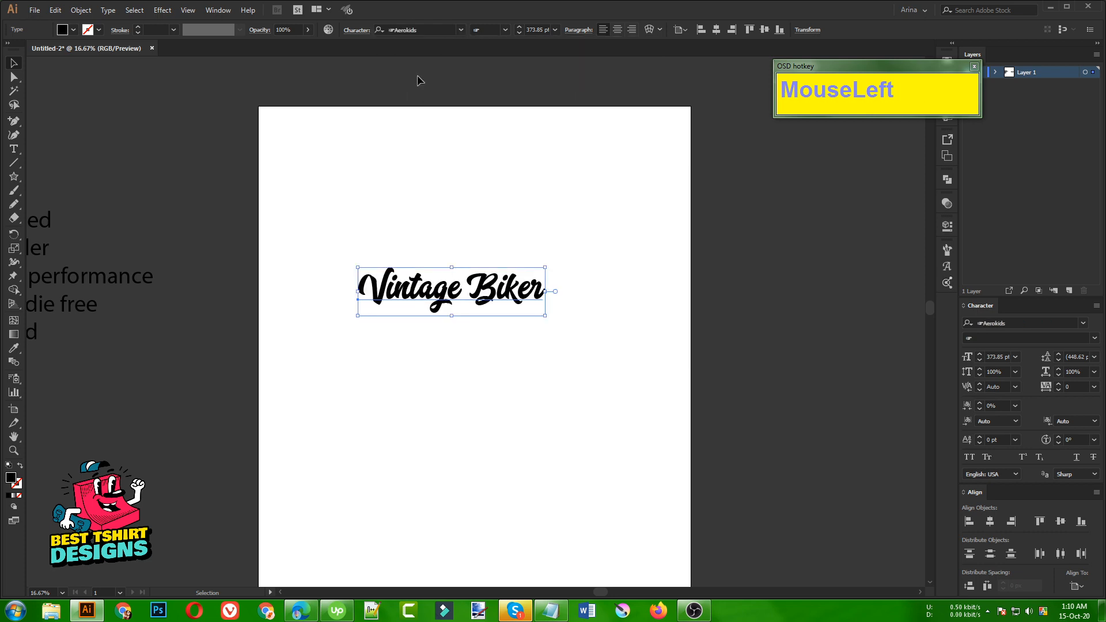
{"action": "scroll", "coordinate": [507, 309], "scroll_direction": "up", "scroll_amount": 1, "text": "alt"}
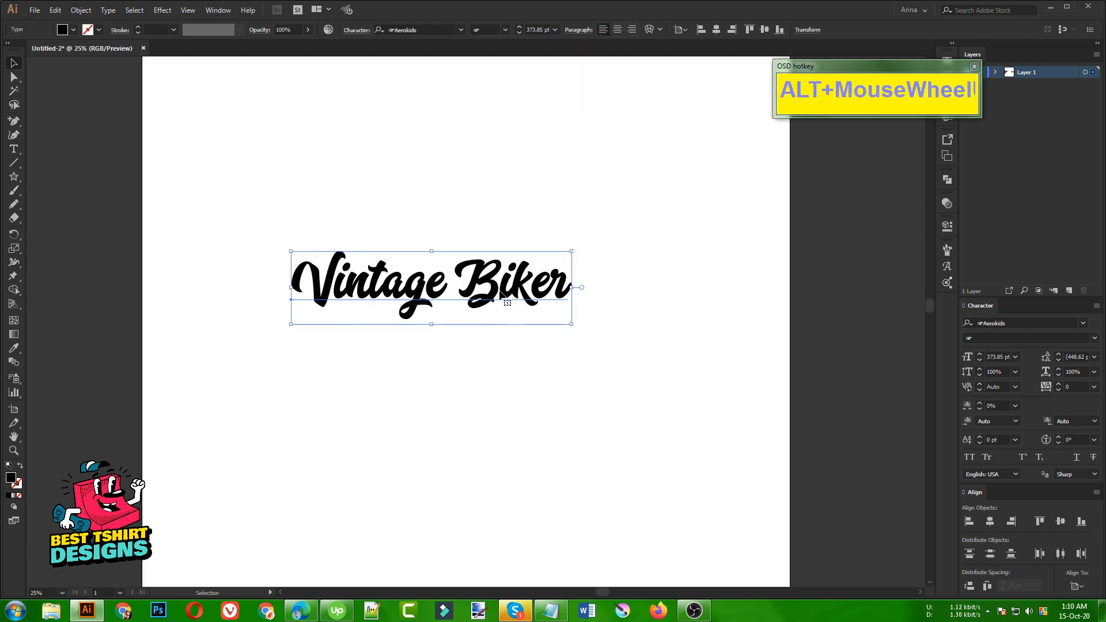
{"action": "left_click_drag", "start_coordinate": [571, 287], "coordinate": [604, 287]}
Set the "Vintage Biker" text in the Milky Brush font and enlarge it from its centre to about 573 pt.
{"action": "left_click", "coordinate": [436, 32]}
{"action": "type", "text": "mil"}
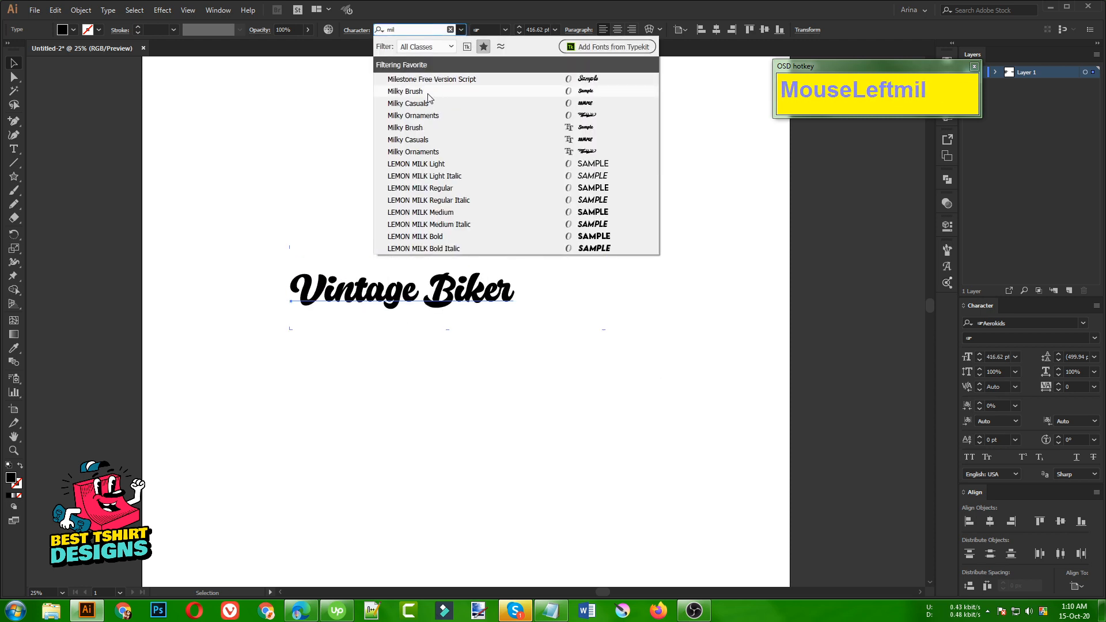
{"action": "left_click", "coordinate": [428, 94]}
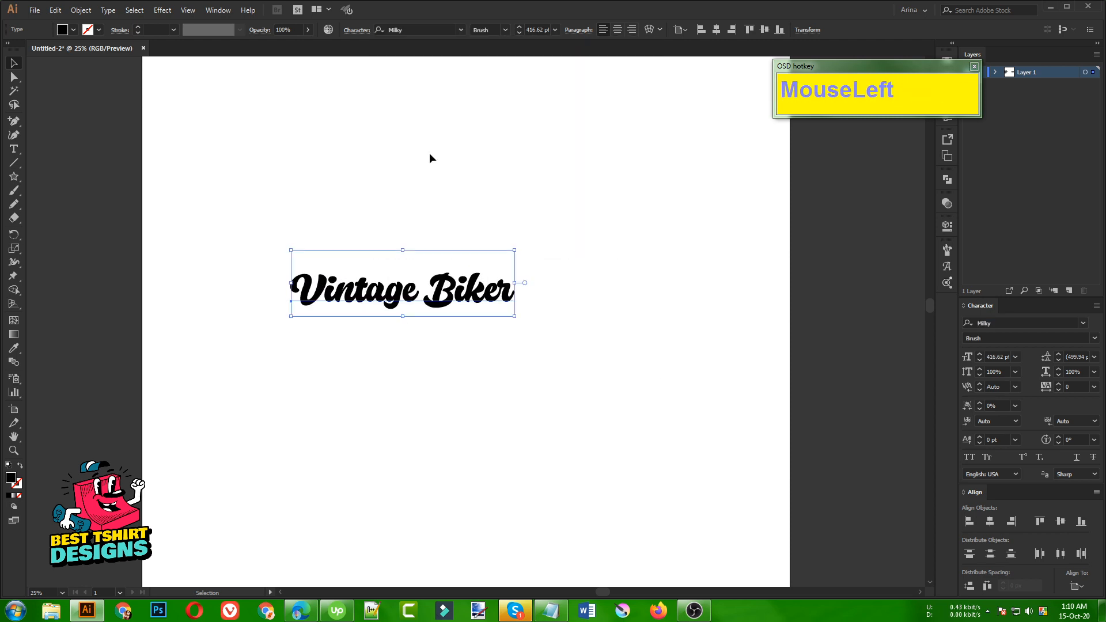
{"action": "left_click_drag", "start_coordinate": [514, 285], "coordinate": [556, 283]}
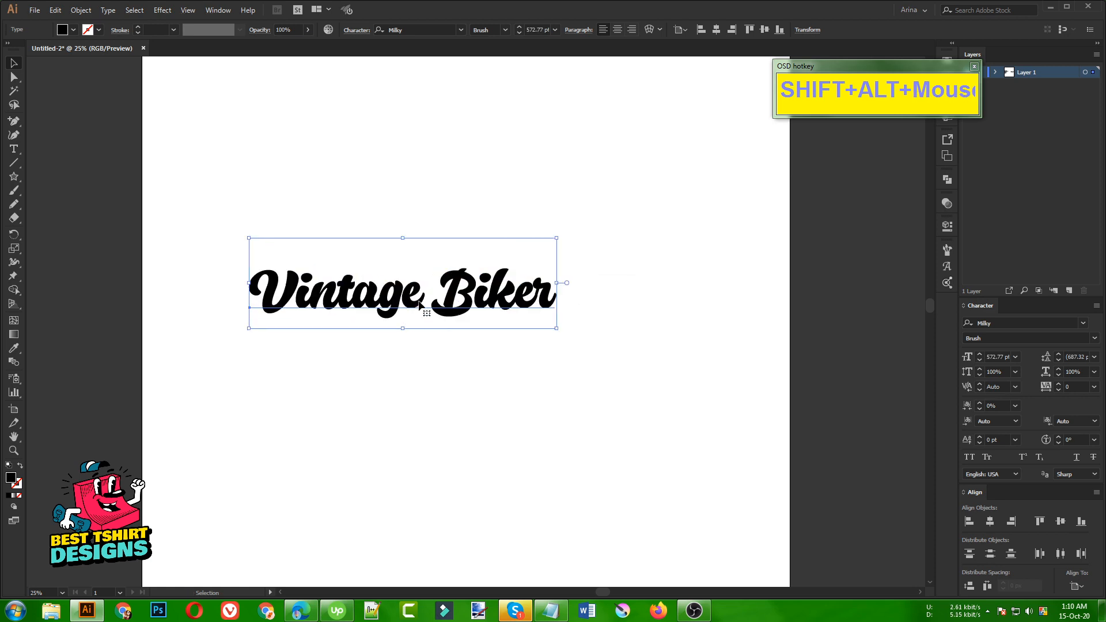
Delete the word "Biker" and its preceding space from the title so the text object contains only "Vintage".
{"action": "left_click_drag", "start_coordinate": [421, 306], "coordinate": [455, 299]}
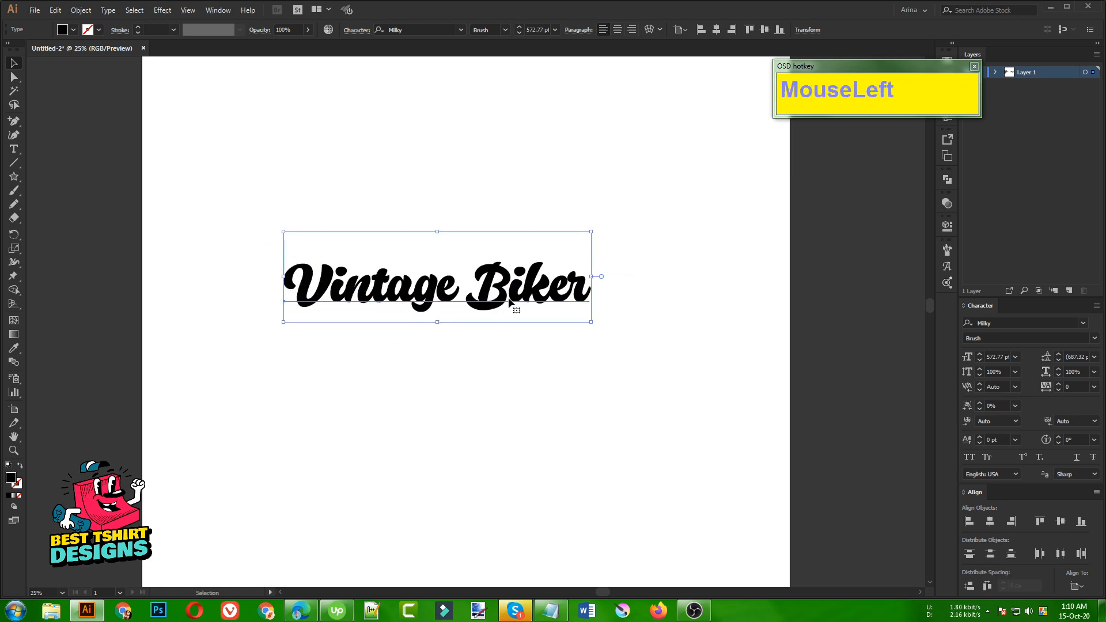
{"action": "key", "text": "t"}
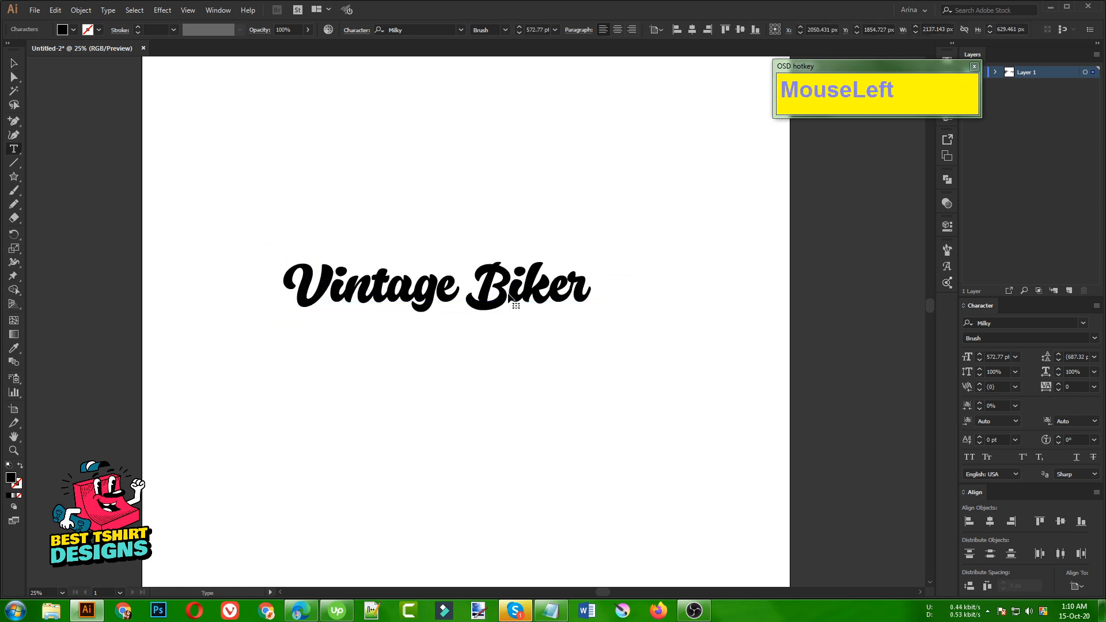
{"action": "left_click", "coordinate": [509, 296]}
{"action": "key", "text": "BackSpace"}
{"action": "key", "text": "Delete"}
{"action": "key", "text": "Delete"}
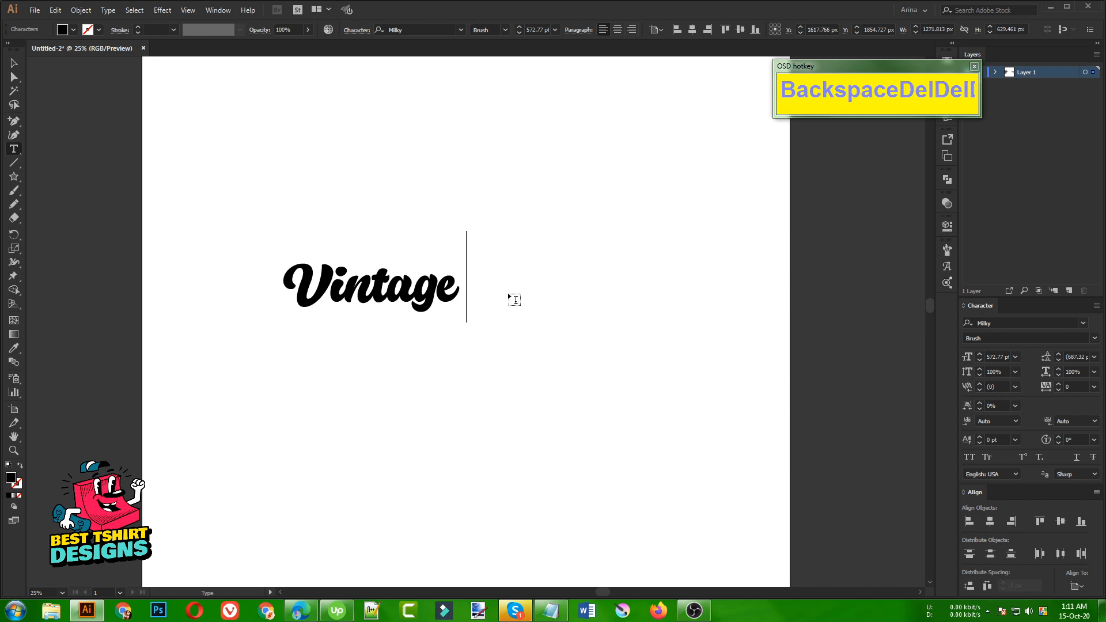
{"action": "key", "text": "BackSpace"}
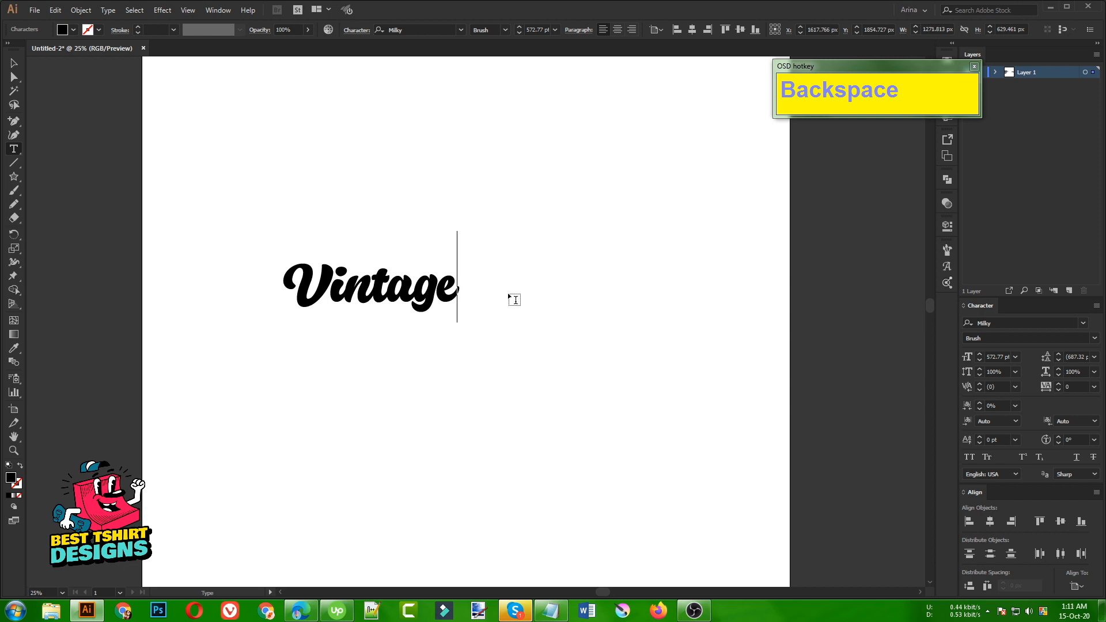
{"action": "left_click", "coordinate": [13, 64]}
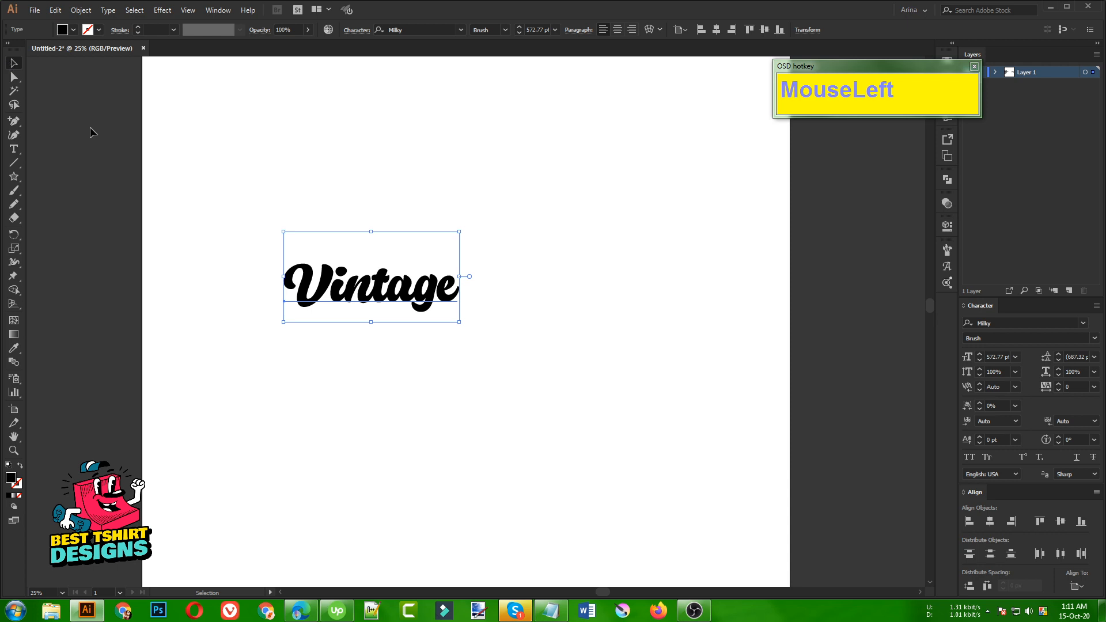
Duplicate the "Vintage" text just below the original and change the copy's text to "Biker".
{"action": "left_click_drag", "start_coordinate": [407, 288], "coordinate": [481, 306]}
{"action": "double_click", "coordinate": [482, 307]}
{"action": "type", "text": "B"}
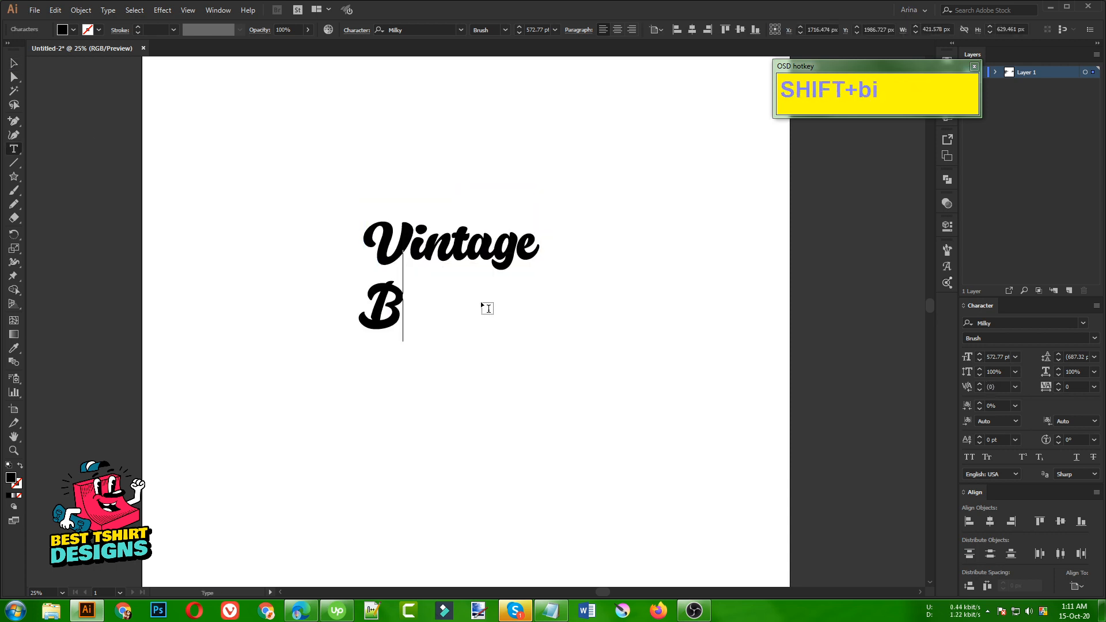
{"action": "type", "text": "iker"}
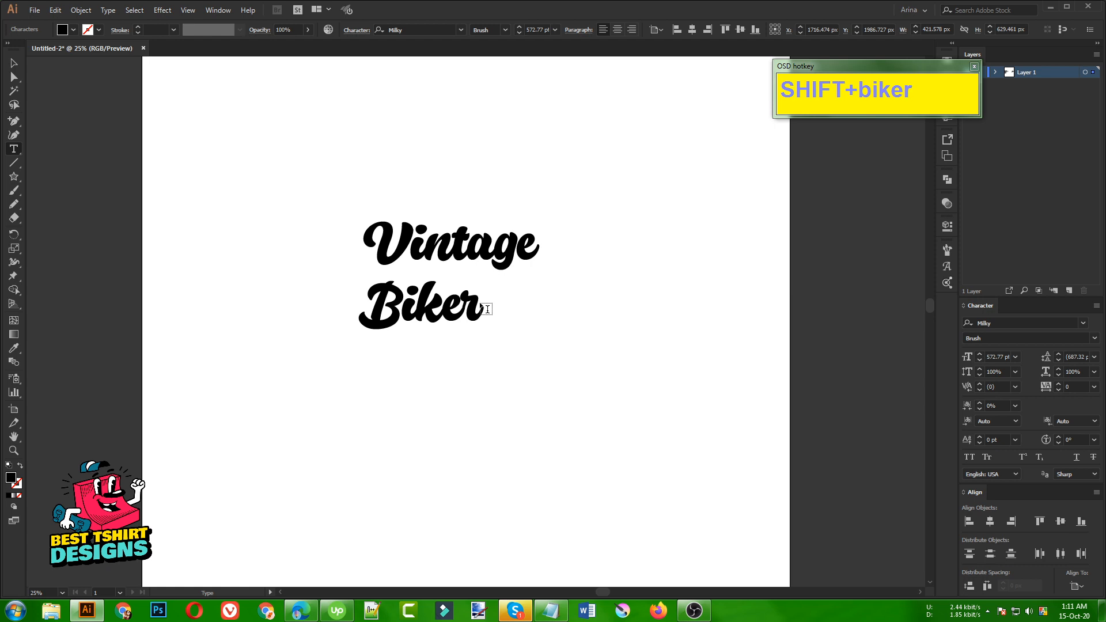
{"action": "left_click", "coordinate": [13, 65]}
Tuck the "Biker" text closely beneath "Vintage", roughly centred under it, and deselect it.
{"action": "left_click_drag", "start_coordinate": [460, 305], "coordinate": [497, 296]}
{"action": "scroll", "coordinate": [526, 257], "scroll_direction": "up", "scroll_amount": 1, "text": "alt"}
{"action": "left_click", "coordinate": [595, 305]}
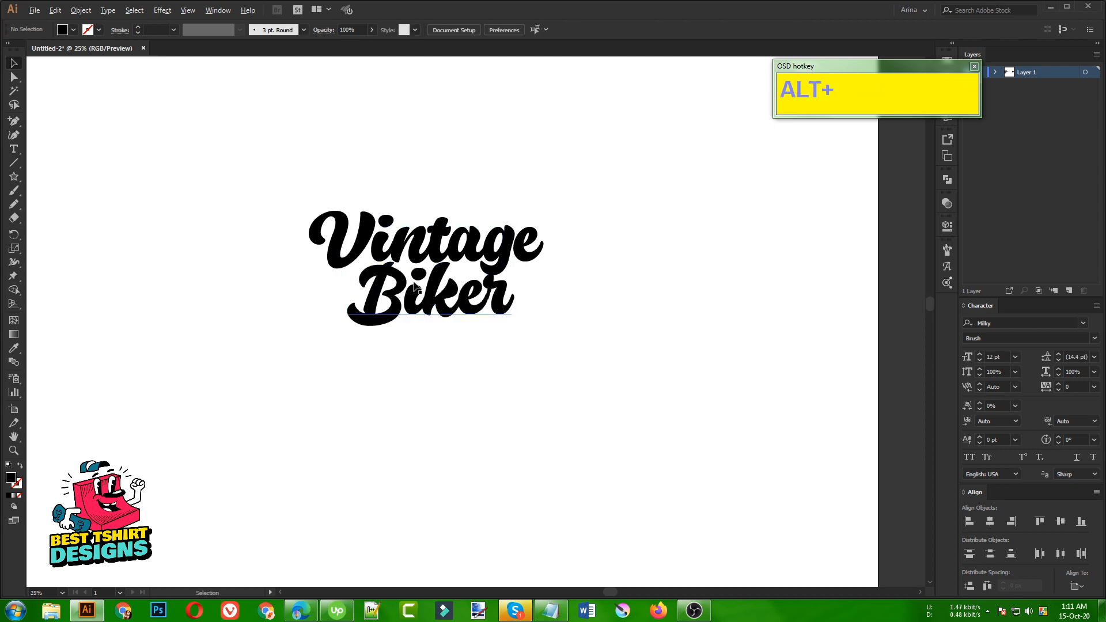
{"action": "scroll", "coordinate": [390, 210], "scroll_direction": "down", "scroll_amount": 2, "text": "alt"}
{"action": "left_click", "coordinate": [441, 346]}
Draw a curved swoosh path with the Pen tool from below the "B" to the tail of the "r", with a black stroke and no fill.
{"action": "scroll", "coordinate": [447, 263], "scroll_direction": "up", "scroll_amount": 2, "text": "alt"}
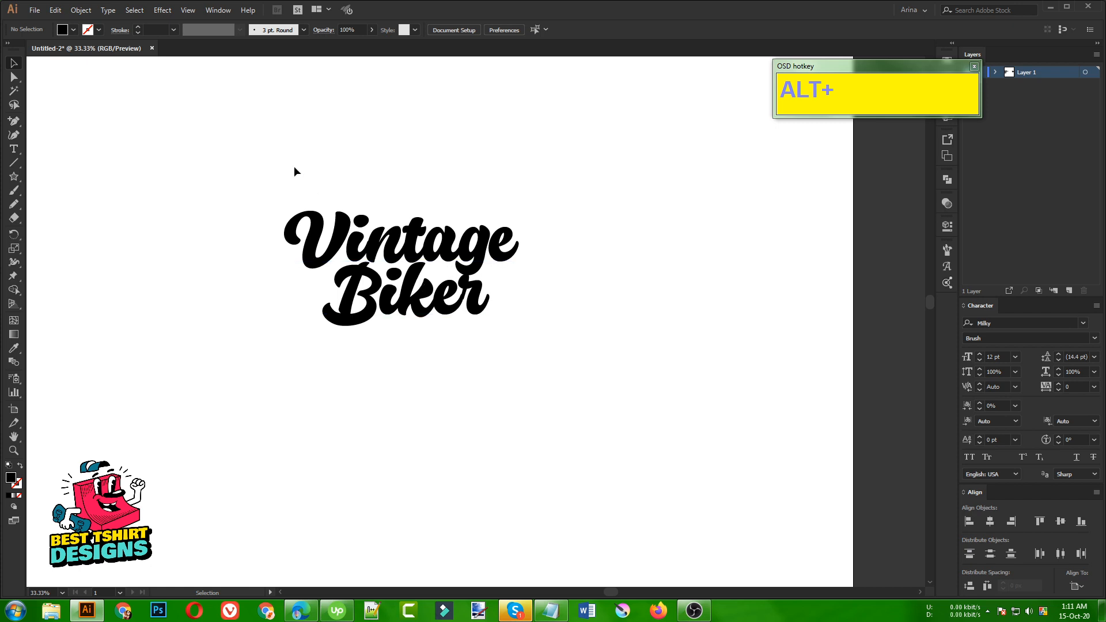
{"action": "scroll", "coordinate": [420, 282], "scroll_direction": "up", "scroll_amount": 1, "text": "alt"}
{"action": "left_click_drag", "start_coordinate": [434, 417], "coordinate": [581, 270]}
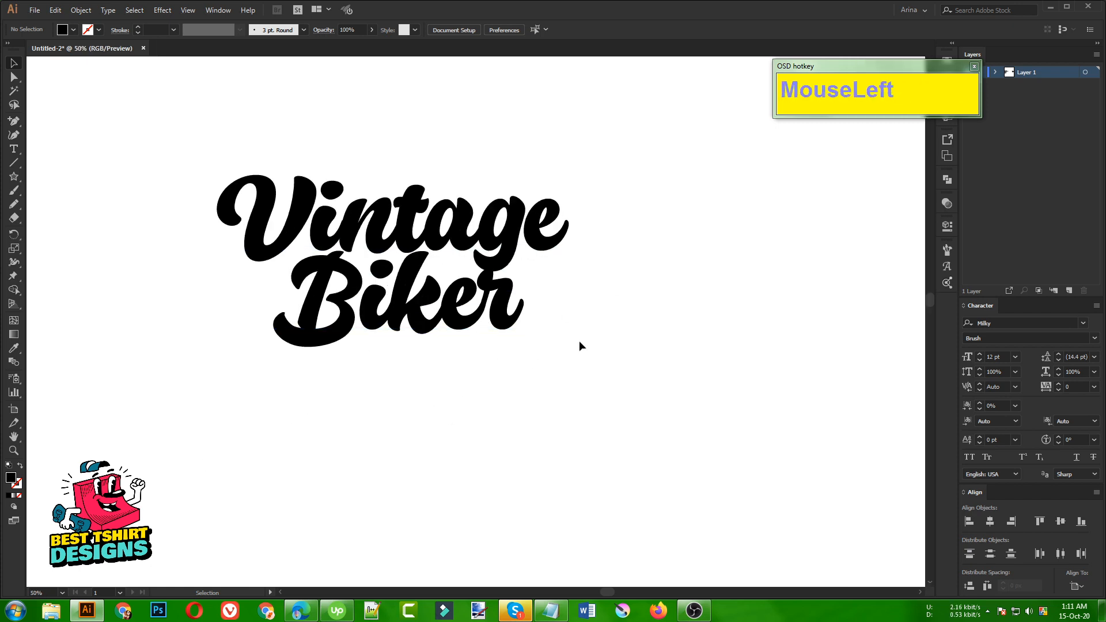
{"action": "scroll", "coordinate": [488, 282], "scroll_direction": "up", "scroll_amount": 1, "text": "alt"}
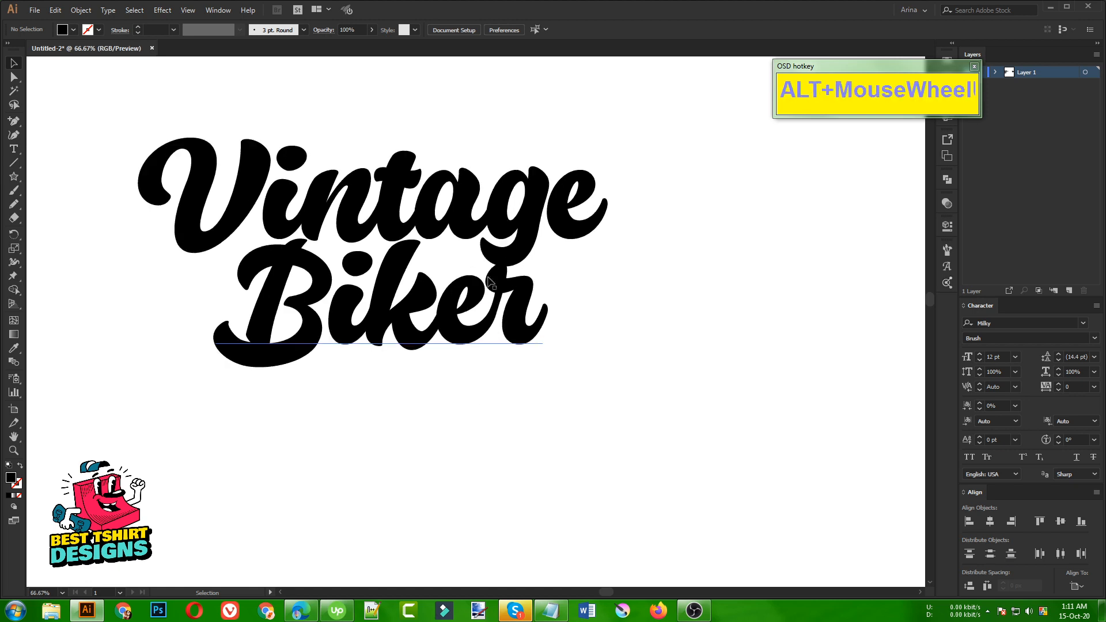
{"action": "left_click_drag", "start_coordinate": [14, 121], "coordinate": [57, 117]}
{"action": "left_click", "coordinate": [256, 430]}
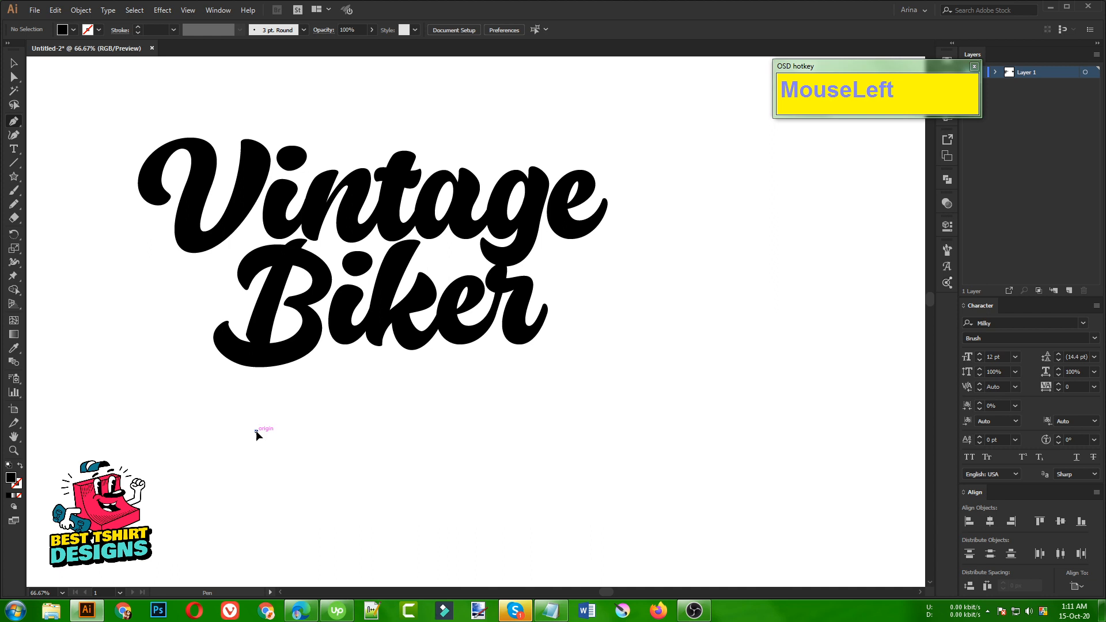
{"action": "left_click_drag", "start_coordinate": [471, 370], "coordinate": [623, 368]}
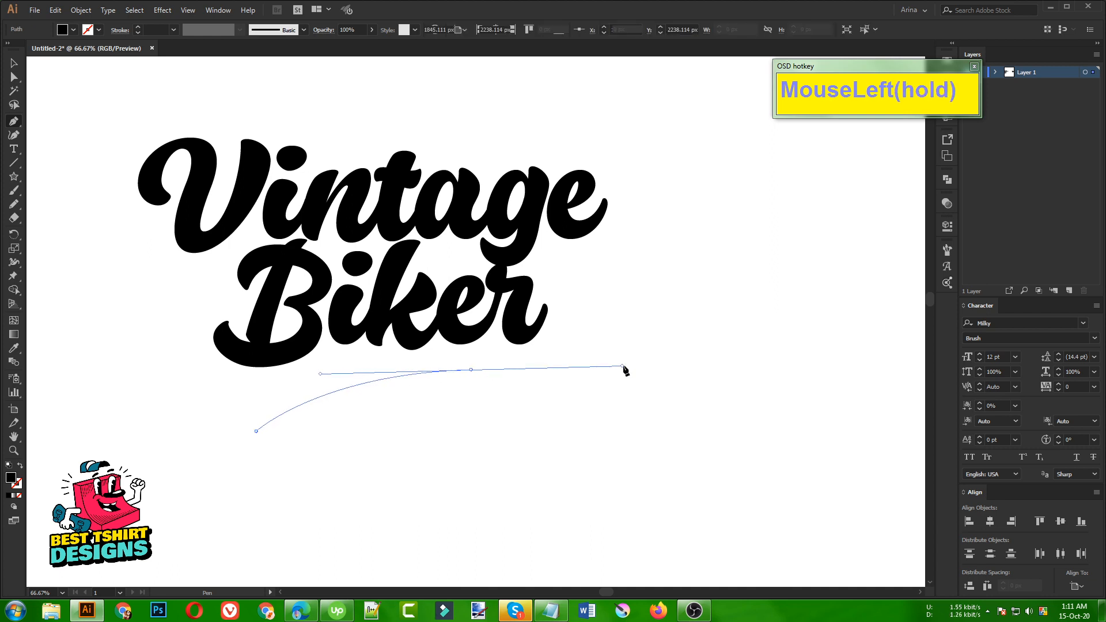
{"action": "left_click", "coordinate": [544, 309]}
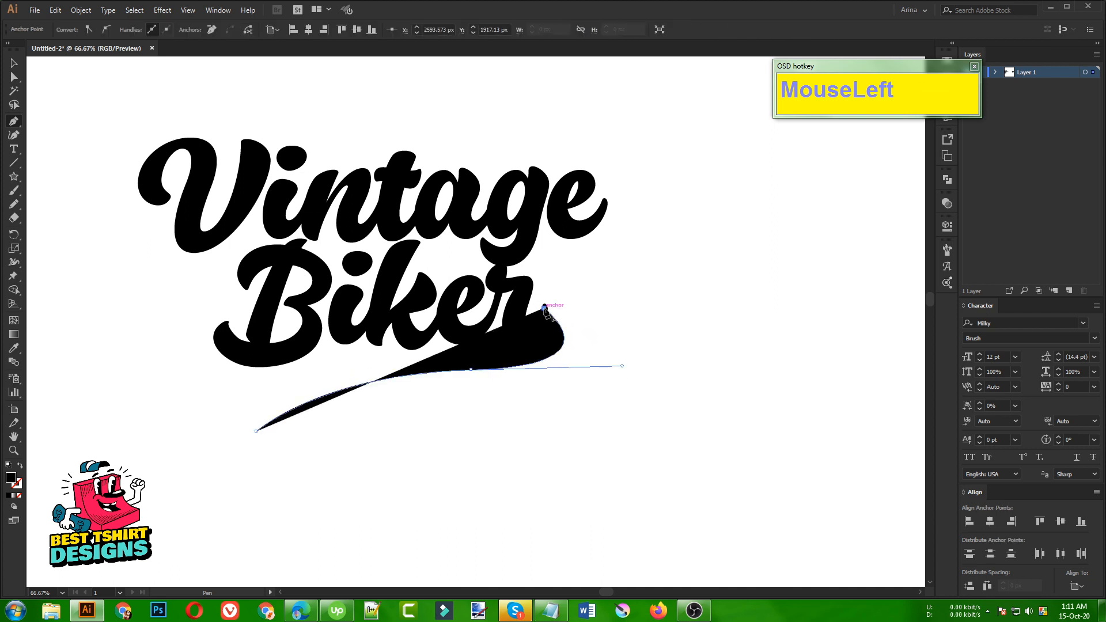
{"action": "key", "text": "shift+x"}
{"action": "key", "text": "v"}
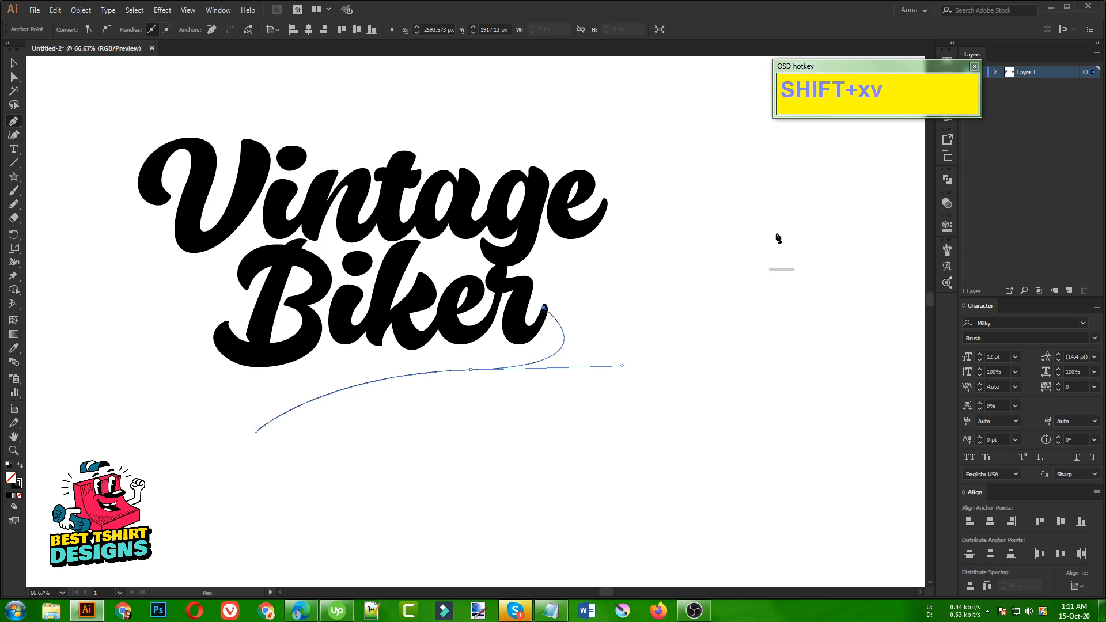
{"action": "left_click_drag", "start_coordinate": [846, 66], "coordinate": [807, 104]}
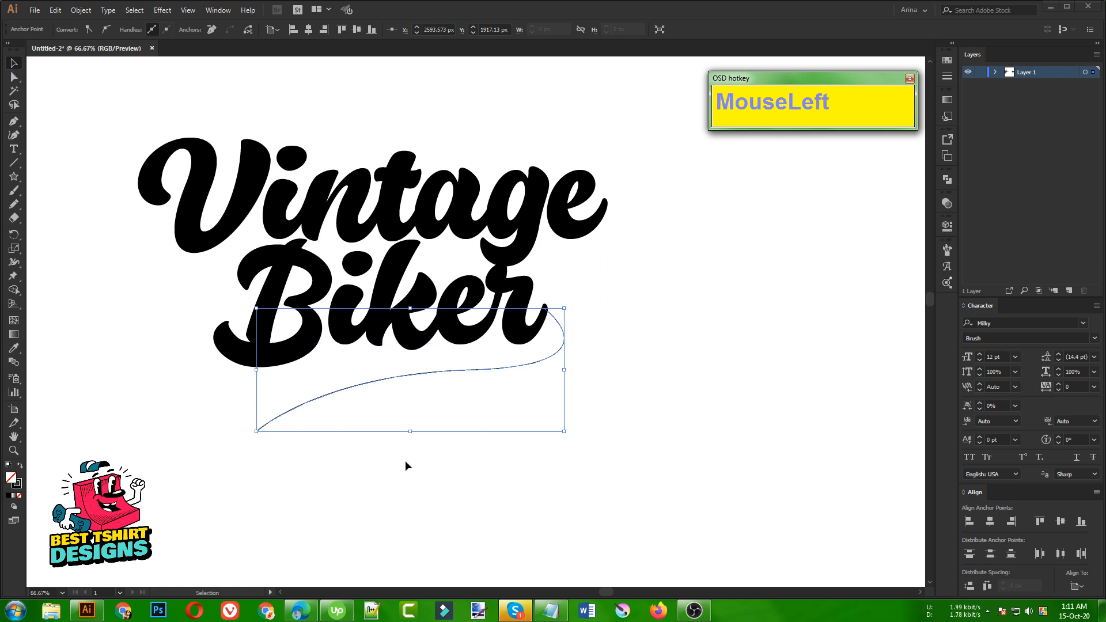
Reshape the swoosh by shifting its middle anchor towards the "B", tilting its handle, and moving the end anchor onto the tip of the "r".
{"action": "key", "text": "a"}
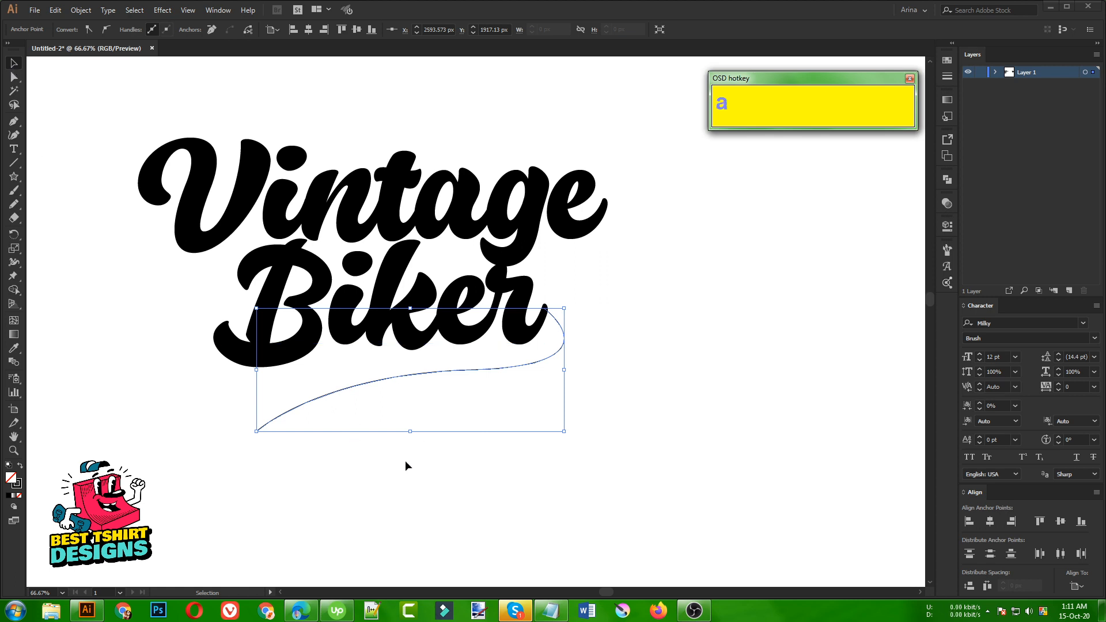
{"action": "left_click", "coordinate": [271, 424]}
{"action": "key", "text": "a"}
{"action": "left_click", "coordinate": [257, 432]}
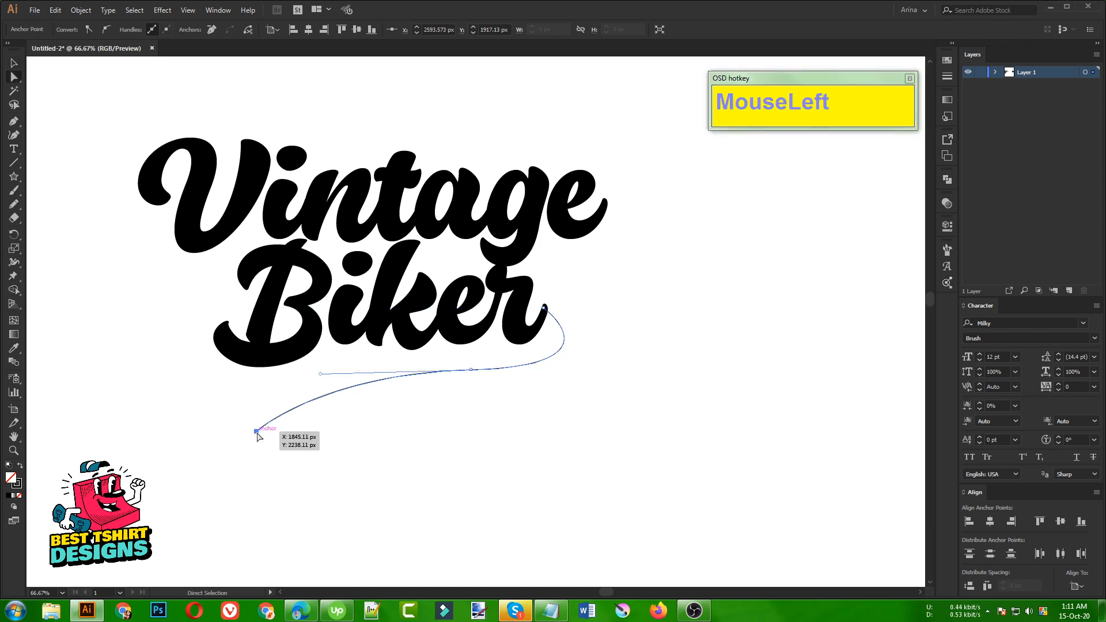
{"action": "left_click_drag", "start_coordinate": [471, 369], "coordinate": [433, 369]}
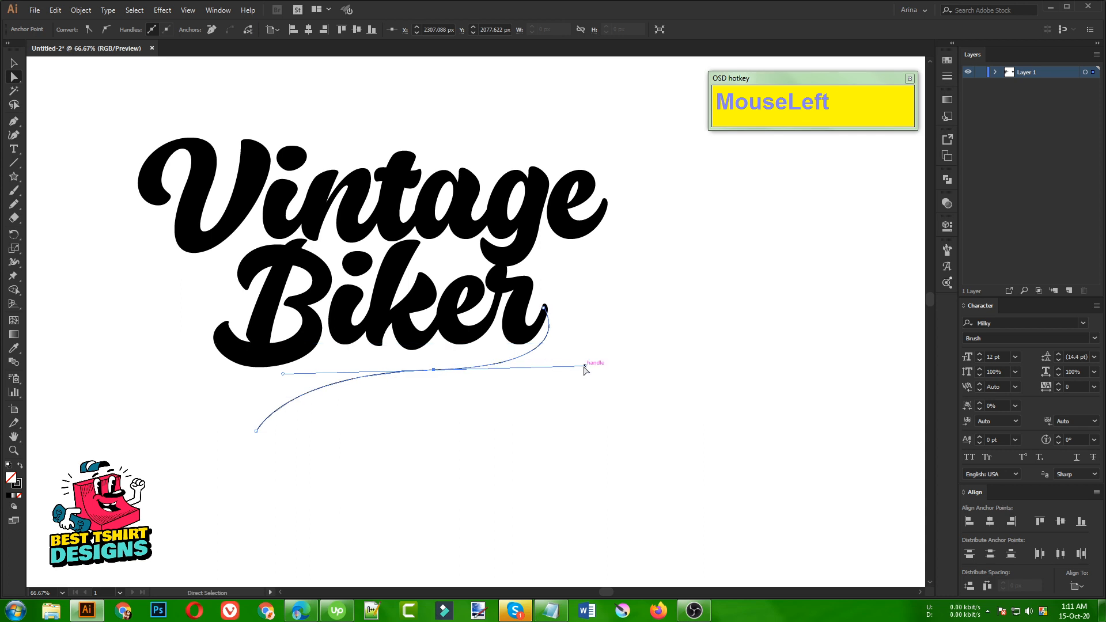
{"action": "left_click_drag", "start_coordinate": [585, 370], "coordinate": [595, 377]}
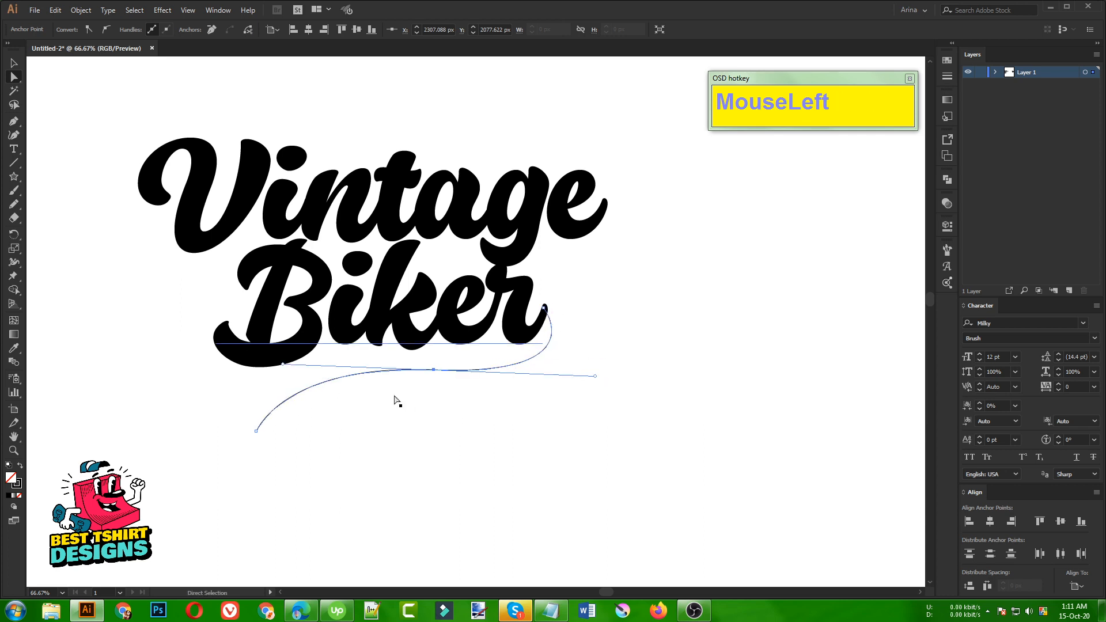
{"action": "scroll", "coordinate": [545, 311], "scroll_direction": "up", "scroll_amount": 3}
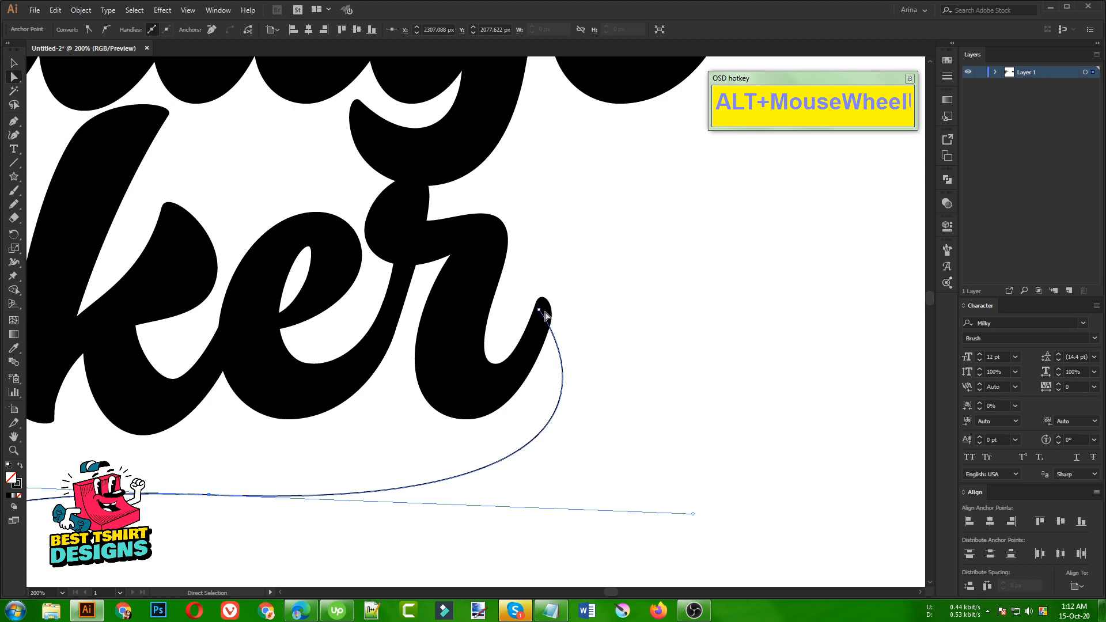
{"action": "left_click_drag", "start_coordinate": [540, 312], "coordinate": [542, 337]}
{"action": "scroll", "coordinate": [588, 344], "scroll_direction": "down", "scroll_amount": 3}
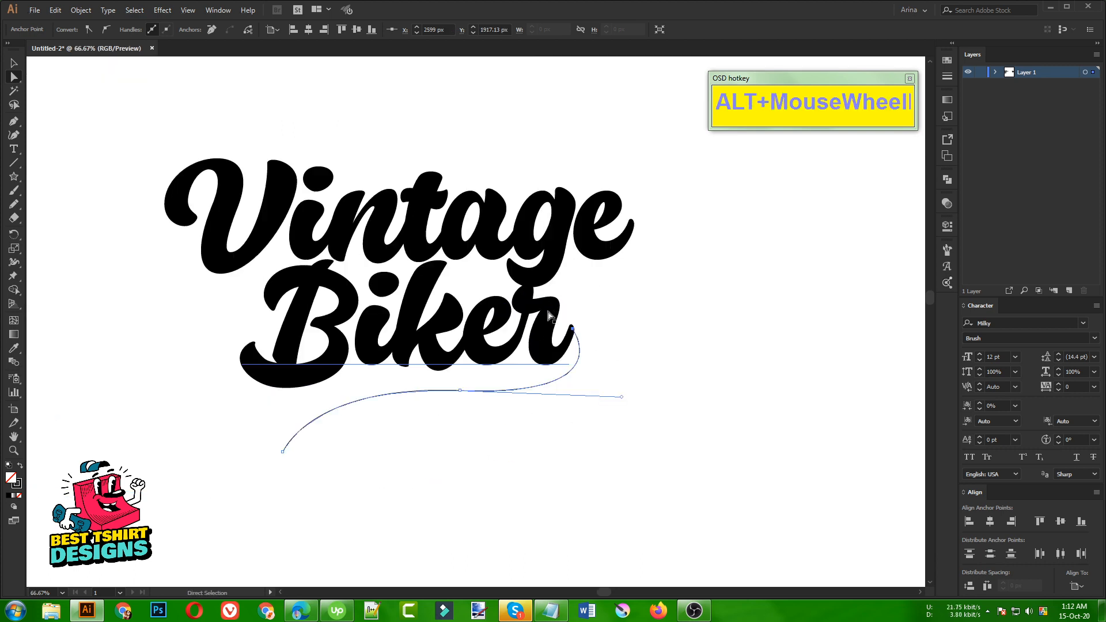
{"action": "key", "text": "v"}
{"action": "left_click", "coordinate": [449, 426]}
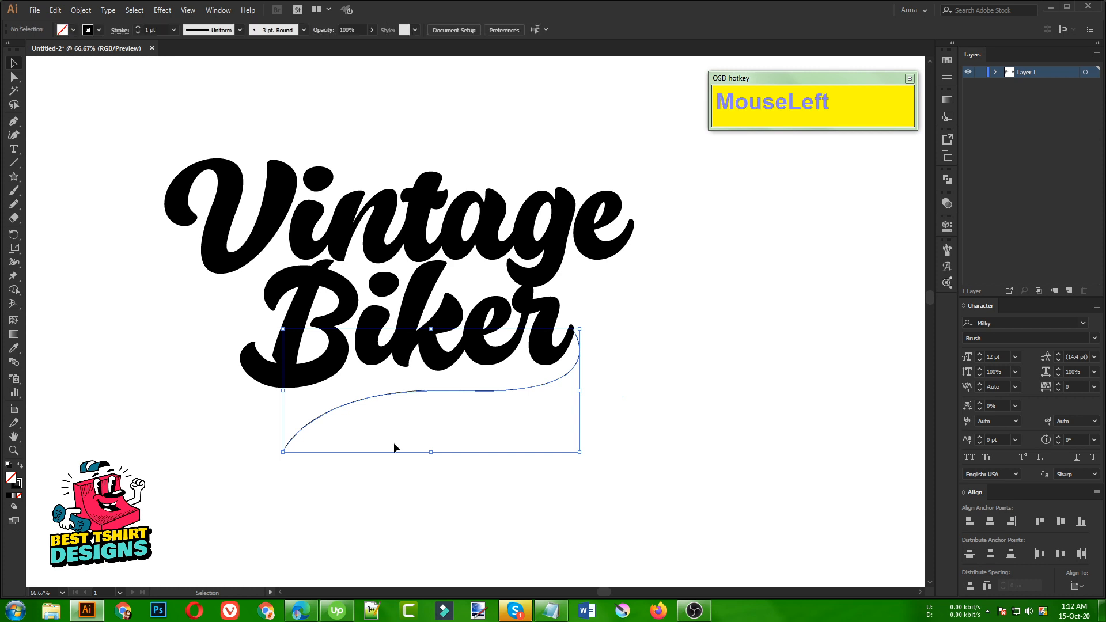
Widen the swoosh's free end below the "B" to about 116 pt with the Width tool.
{"action": "scroll", "coordinate": [353, 463], "scroll_direction": "up", "scroll_amount": 2}
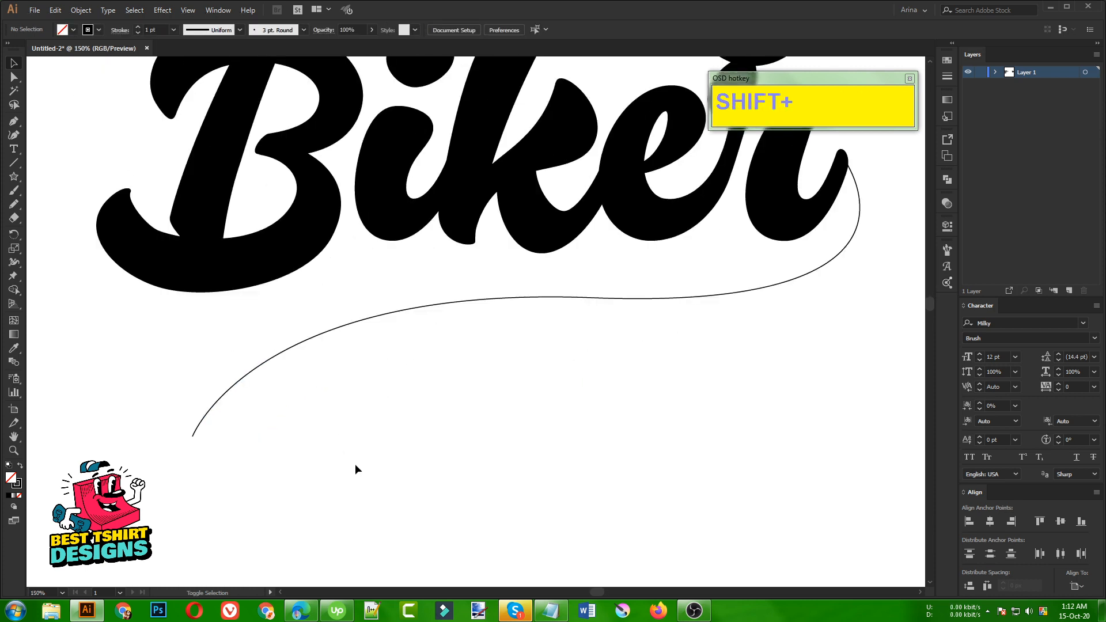
{"action": "key", "text": "shift+w"}
{"action": "scroll", "coordinate": [271, 474], "scroll_direction": "up", "scroll_amount": 1}
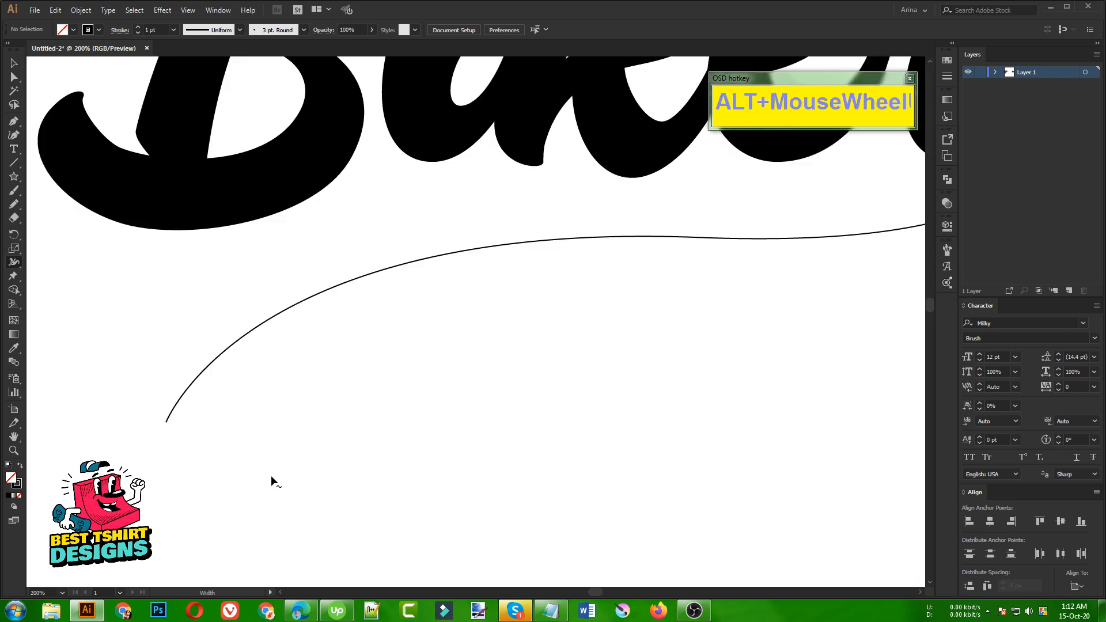
{"action": "left_click_drag", "start_coordinate": [164, 423], "coordinate": [230, 440]}
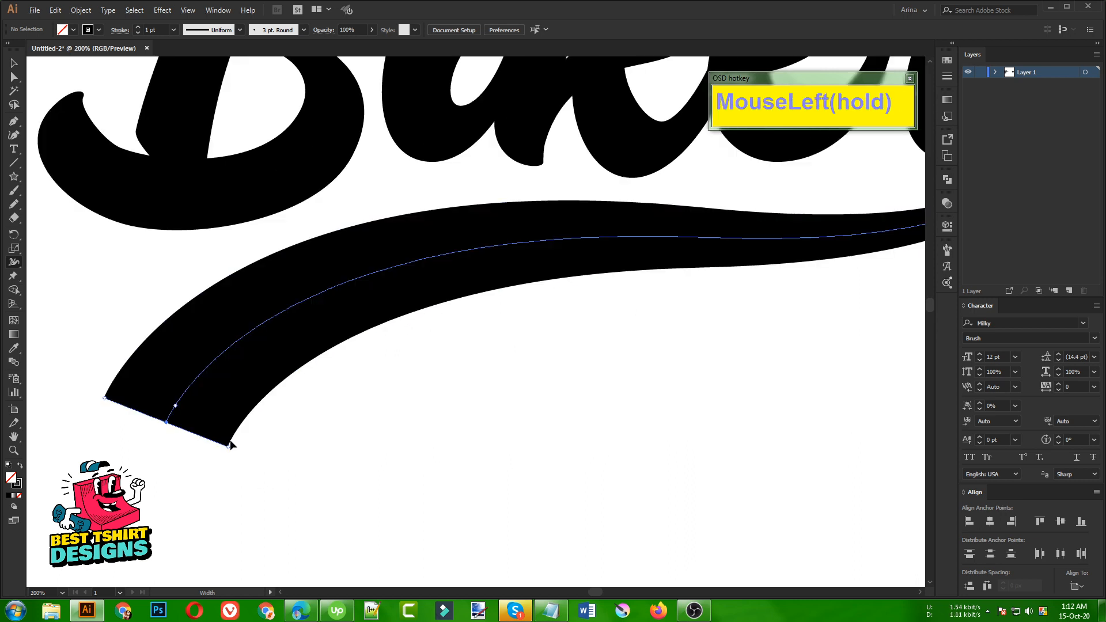
Thicken the swoosh's narrow end with the Width tool so it matches the tail of the "r".
{"action": "scroll", "coordinate": [230, 440], "scroll_direction": "down", "scroll_amount": 3}
{"action": "scroll", "coordinate": [464, 283], "scroll_direction": "up", "scroll_amount": 4}
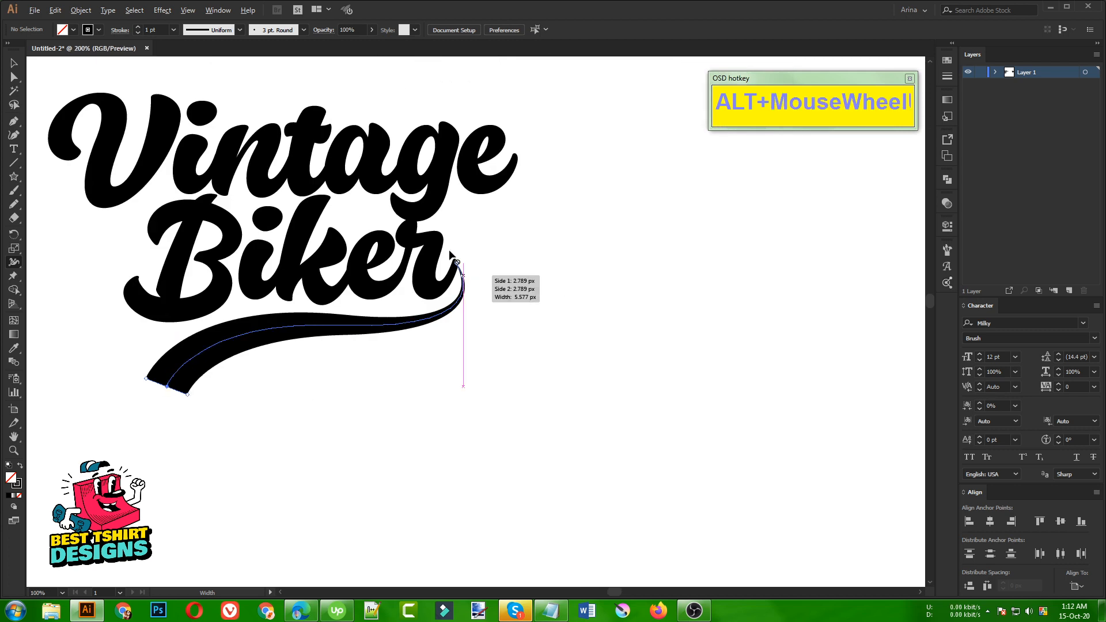
{"action": "scroll", "coordinate": [476, 330], "scroll_direction": "up", "scroll_amount": 1}
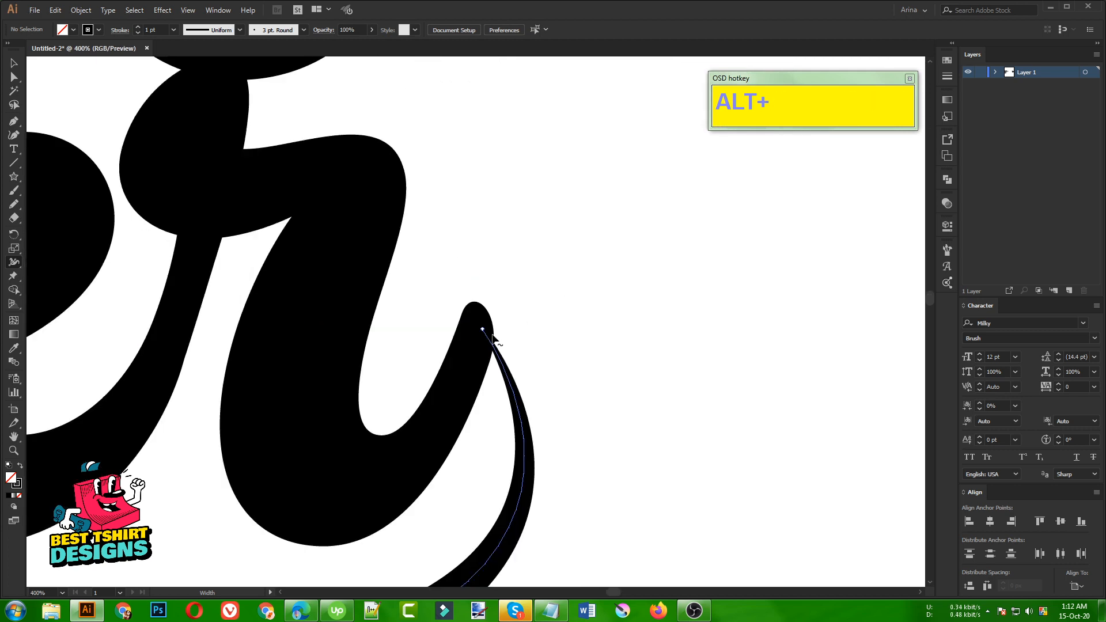
{"action": "scroll", "coordinate": [582, 299], "scroll_direction": "up", "scroll_amount": 1}
{"action": "scroll", "coordinate": [581, 300], "scroll_direction": "down", "scroll_amount": 3}
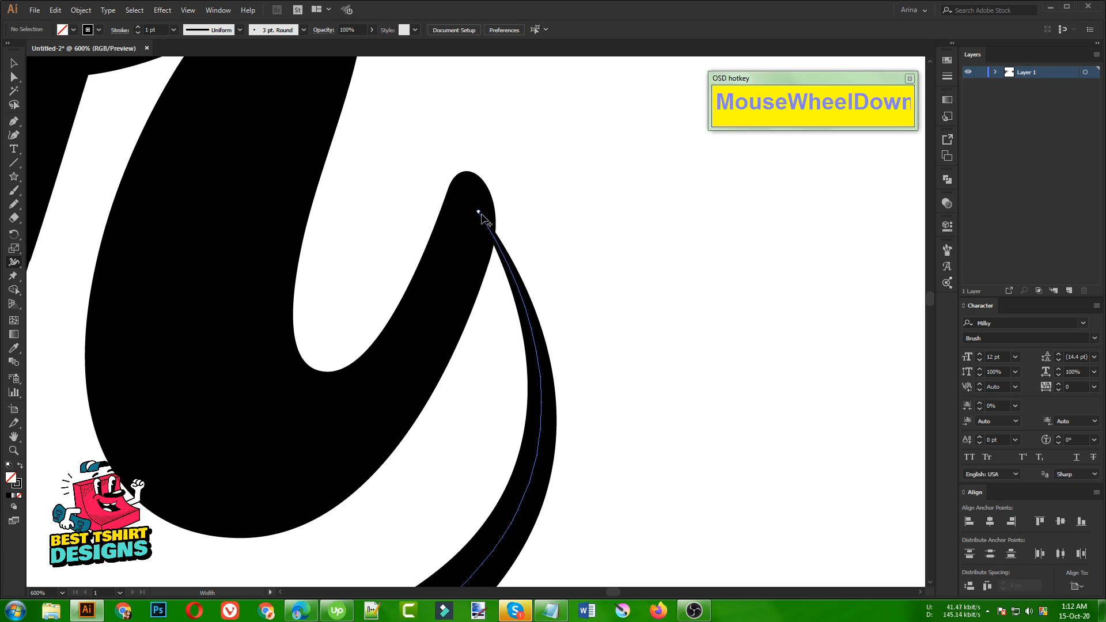
{"action": "mouse_move", "coordinate": [480, 215]}
{"action": "left_mouse_down"}
{"action": "mouse_move", "coordinate": [458, 239]}
{"action": "mouse_move", "coordinate": [469, 239]}
{"action": "left_mouse_up"}
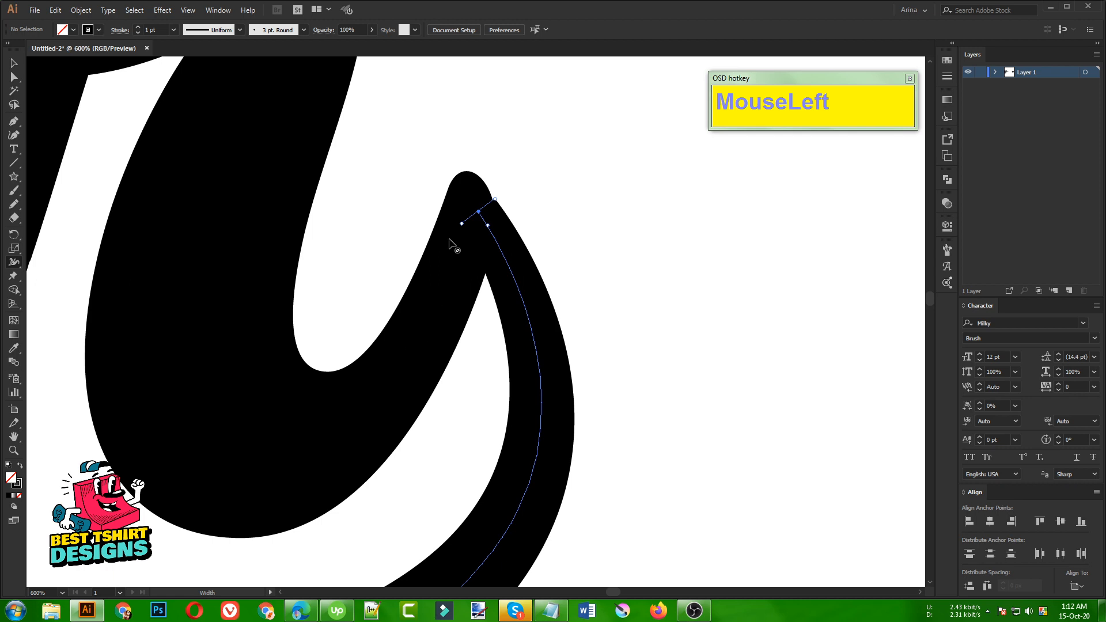
{"action": "scroll", "coordinate": [539, 294], "scroll_direction": "down", "scroll_amount": 3}
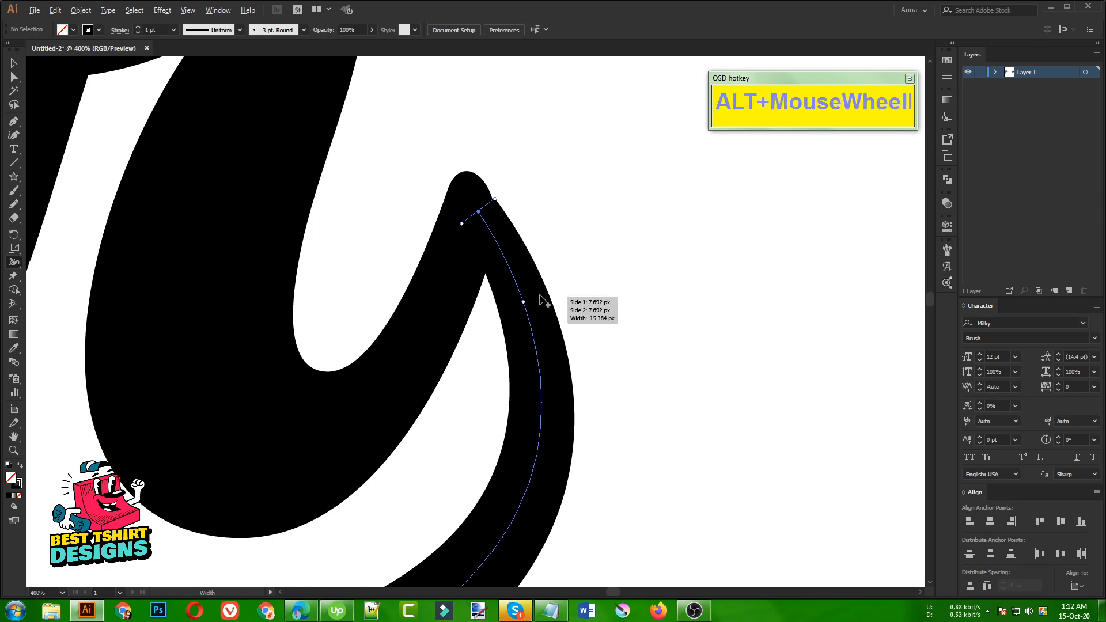
{"action": "key", "text": "alt+v"}
{"action": "scroll", "coordinate": [578, 282], "scroll_direction": "down", "scroll_amount": 3}
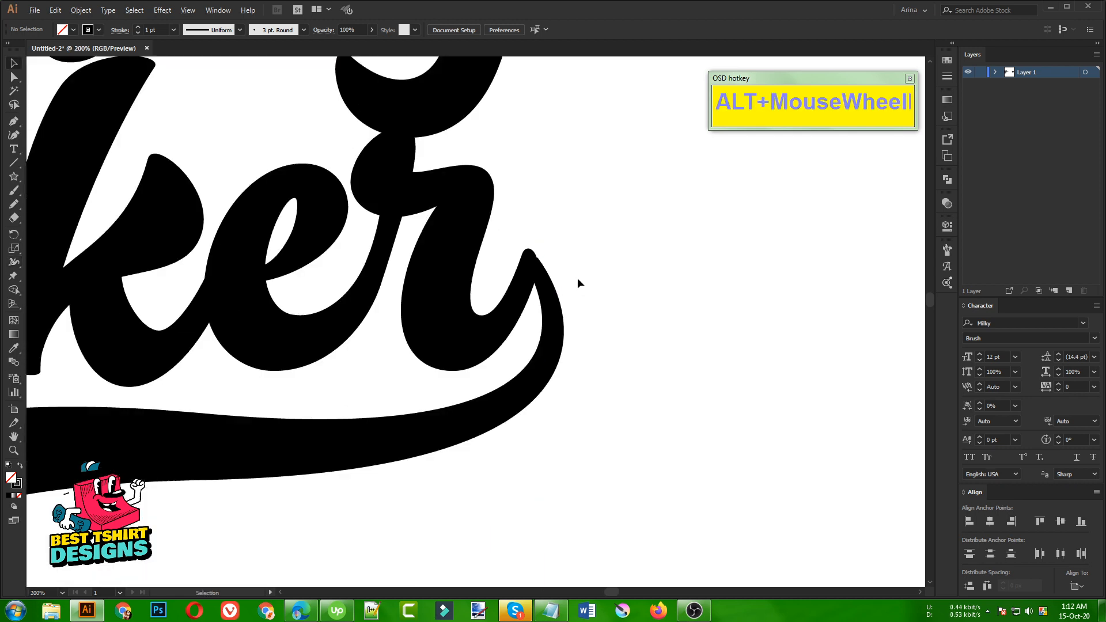
Move the swoosh's end anchor farther inside the tip of the "r", to about X 2596.75 px, Y 1914.88 px.
{"action": "scroll", "coordinate": [546, 251], "scroll_direction": "up", "scroll_amount": 5}
{"action": "left_click", "coordinate": [496, 311]}
{"action": "key", "text": "a"}
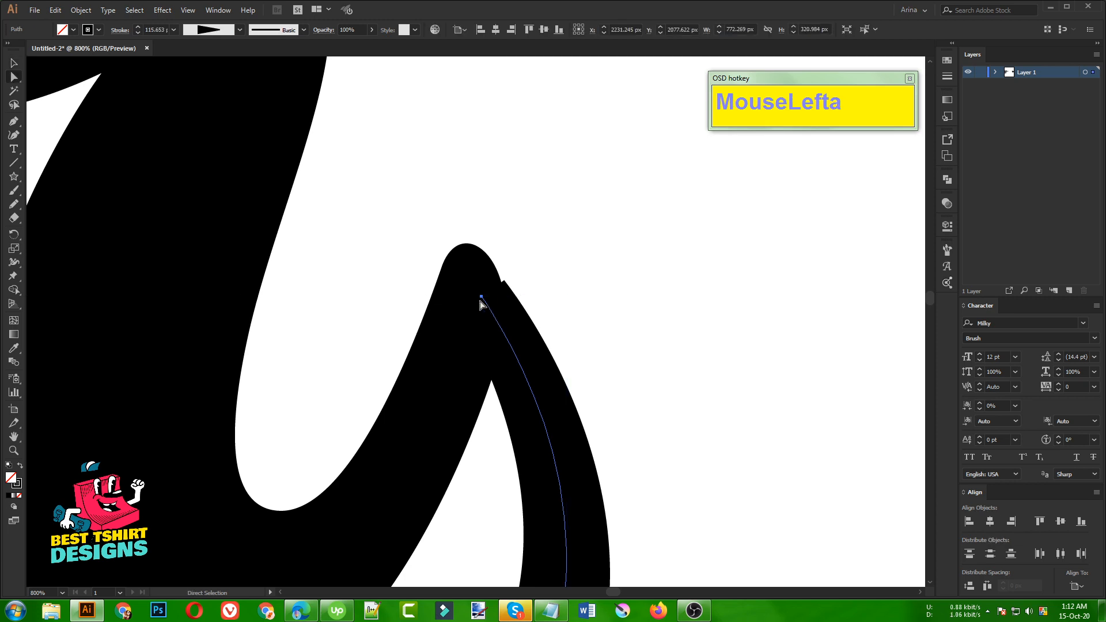
{"action": "left_click", "coordinate": [482, 297]}
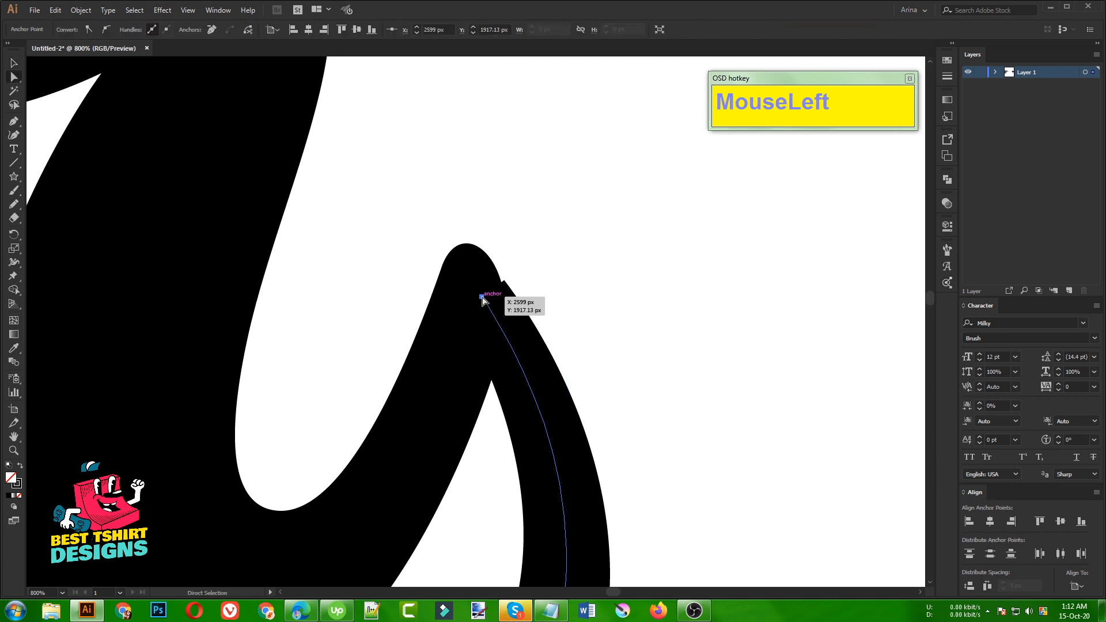
{"action": "left_click_drag", "start_coordinate": [483, 298], "coordinate": [472, 287]}
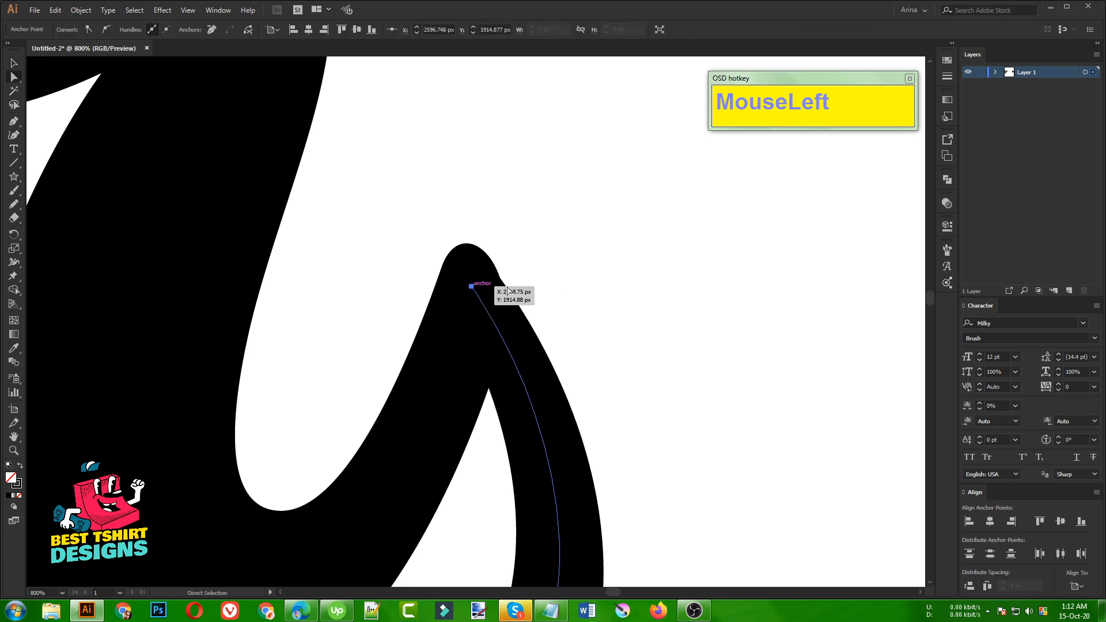
Expand the appearance of the variable-width swoosh stroke below "Biker" into a filled shape.
{"action": "scroll", "coordinate": [582, 291], "scroll_direction": "down", "scroll_amount": 2}
{"action": "scroll", "coordinate": [582, 291], "scroll_direction": "down", "scroll_amount": 2}
{"action": "scroll", "coordinate": [643, 274], "scroll_direction": "down", "scroll_amount": 2}
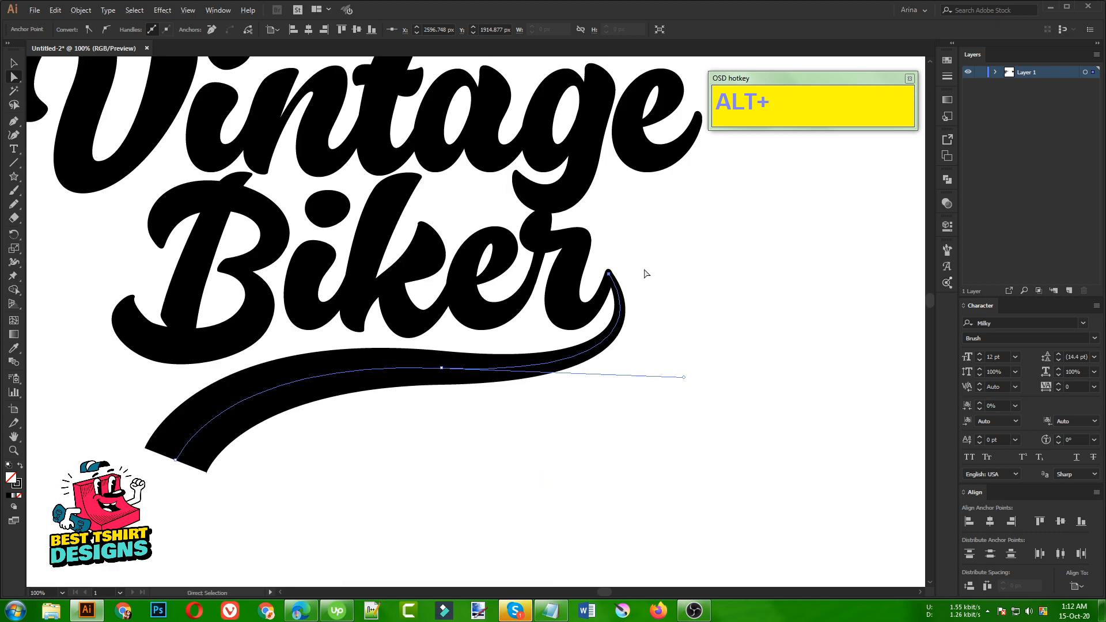
{"action": "scroll", "coordinate": [473, 340], "scroll_direction": "down", "scroll_amount": 1}
{"action": "key", "text": "v"}
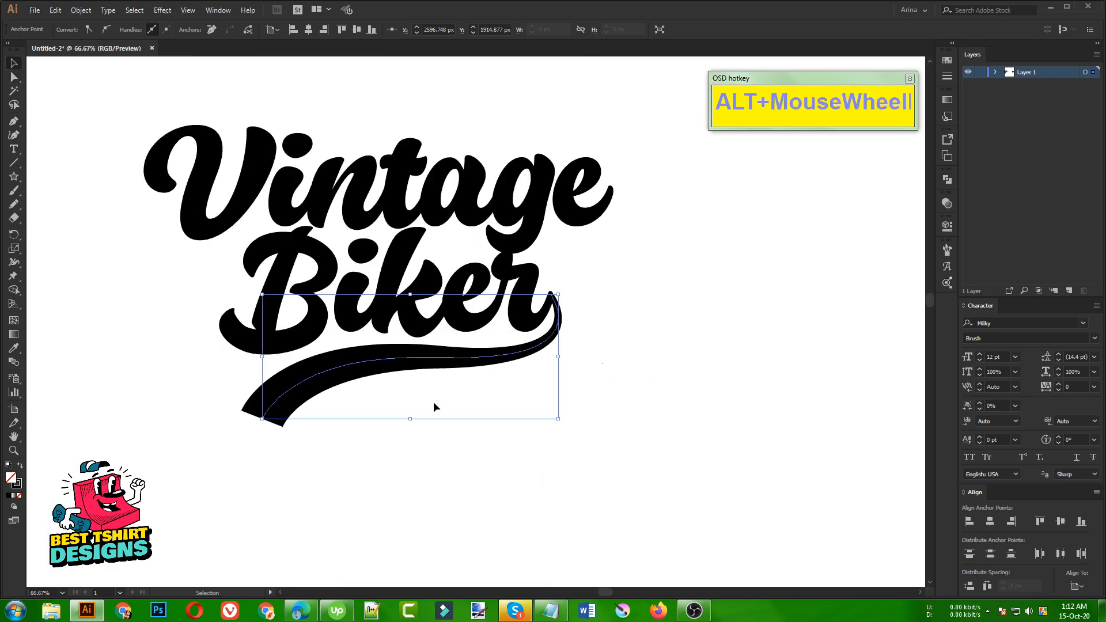
{"action": "left_click", "coordinate": [414, 362]}
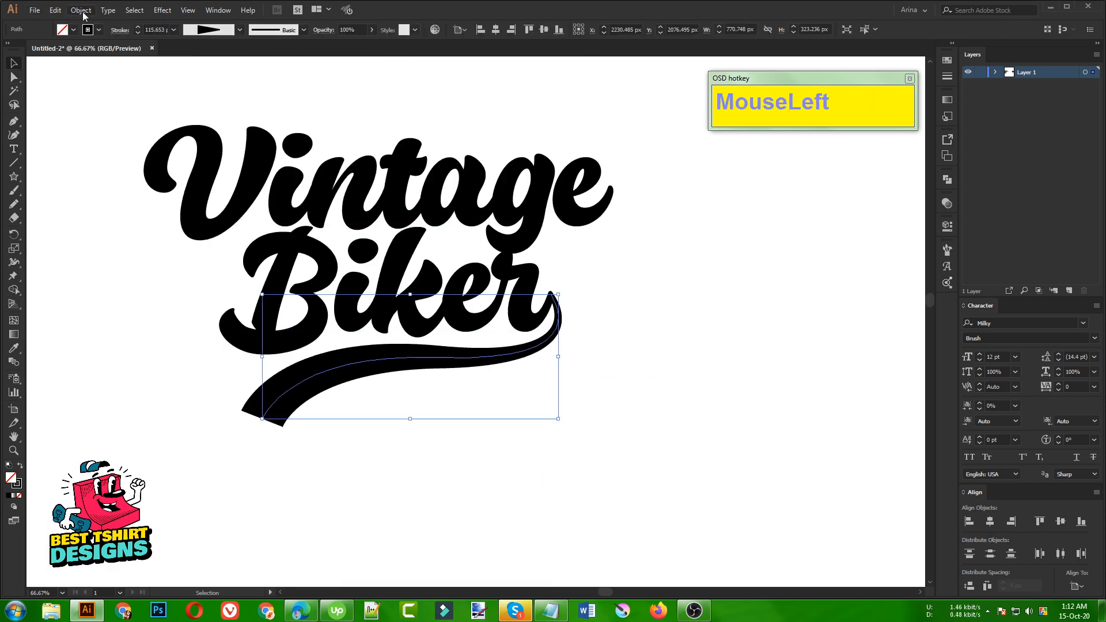
{"action": "left_click_drag", "start_coordinate": [82, 12], "coordinate": [112, 147]}
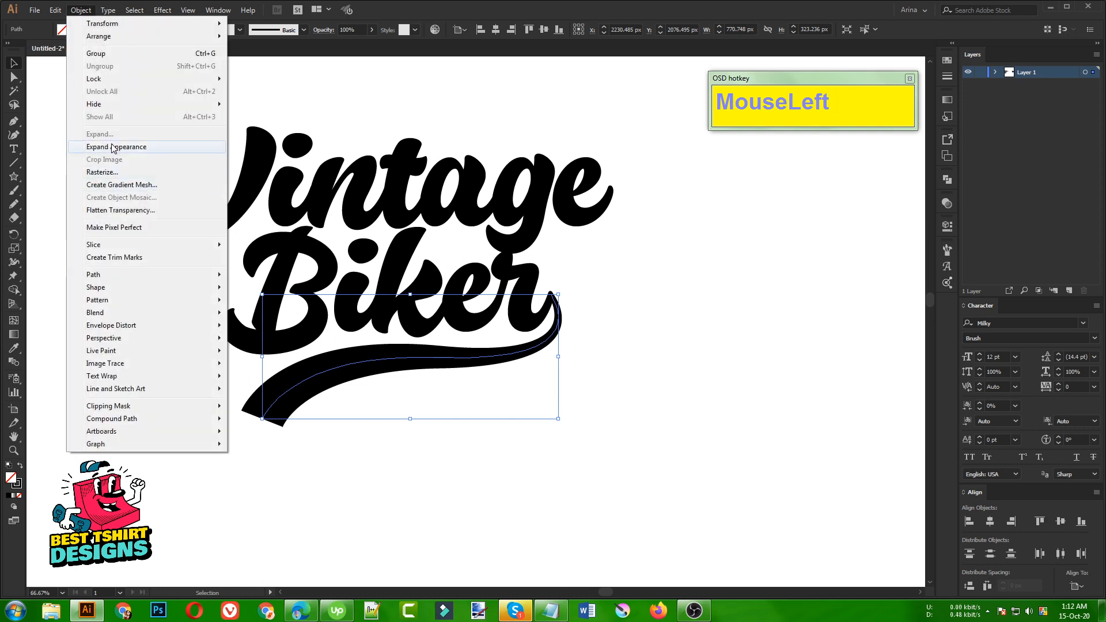
Trim the swoosh's wide free end below the "B" into a concave curve with the Eraser tool.
{"action": "key", "text": "shift+e"}
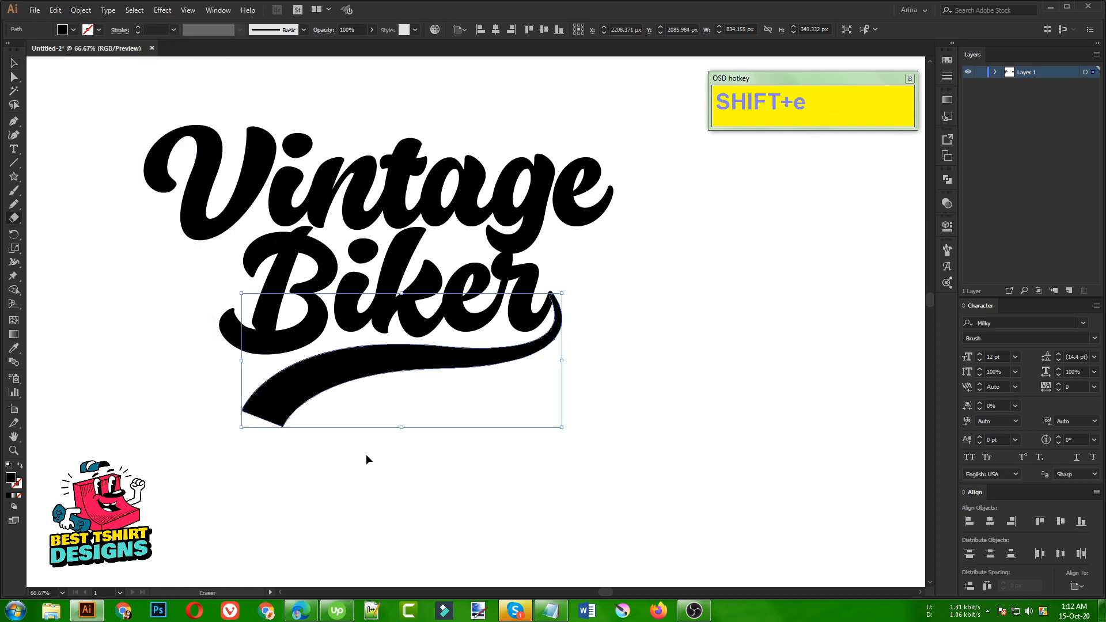
{"action": "left_click", "coordinate": [276, 454]}
{"action": "key", "text": "v"}
{"action": "left_click", "coordinate": [317, 406]}
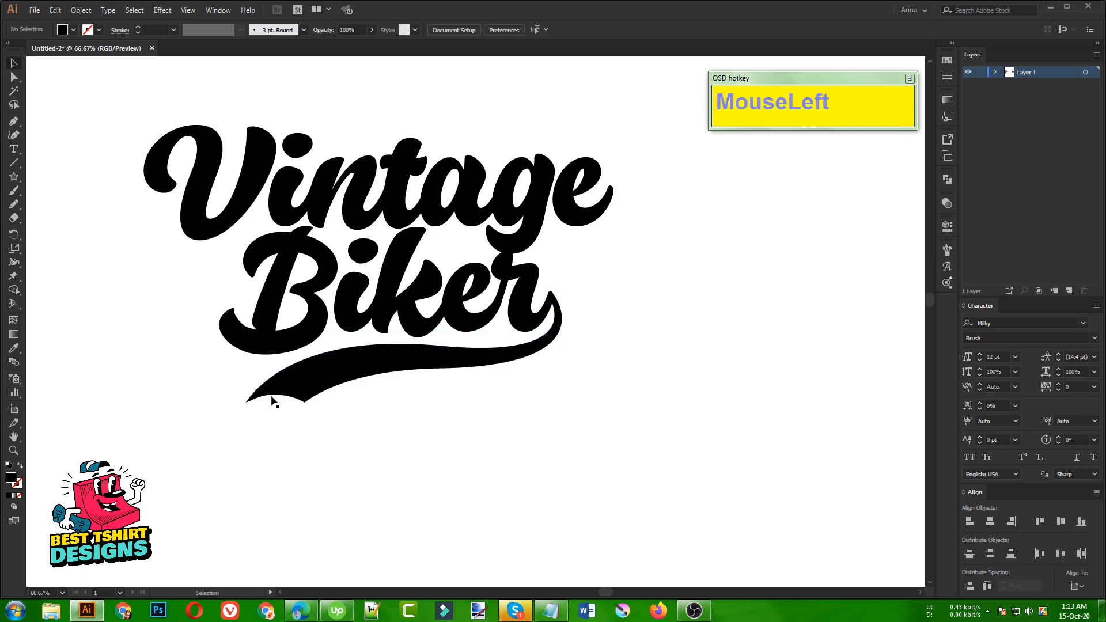
Convert both the "Vintage" and "Biker" text objects to outlines.
{"action": "scroll", "coordinate": [421, 422], "scroll_direction": "down", "scroll_amount": 1}
{"action": "left_click", "coordinate": [404, 334]}
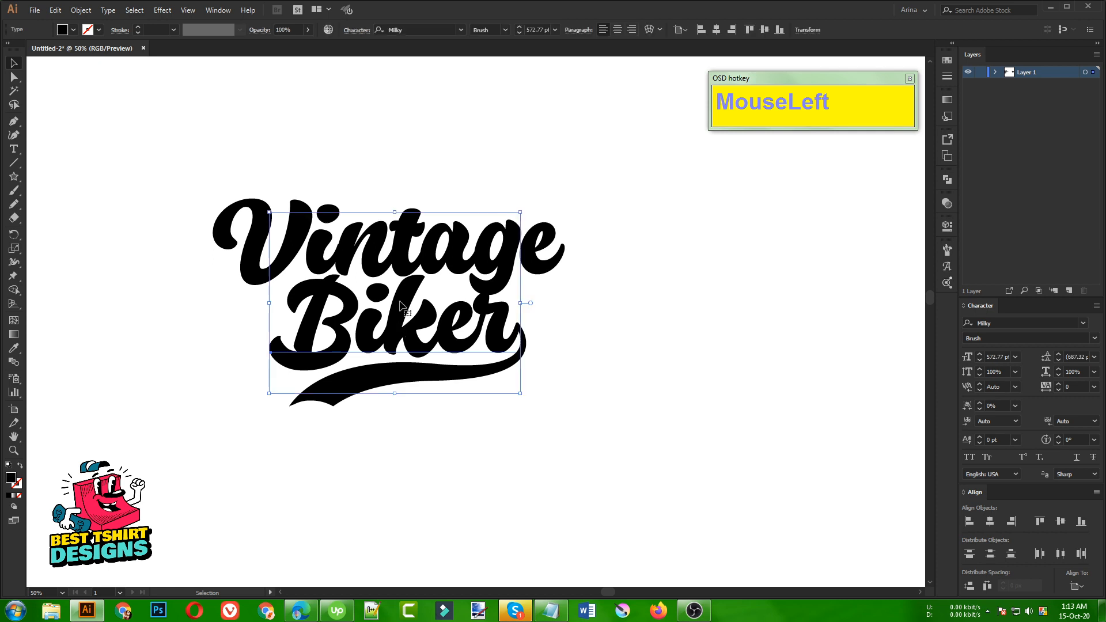
{"action": "left_click", "coordinate": [405, 245], "text": "shift"}
{"action": "left_click", "coordinate": [404, 242]}
{"action": "left_click", "coordinate": [257, 239]}
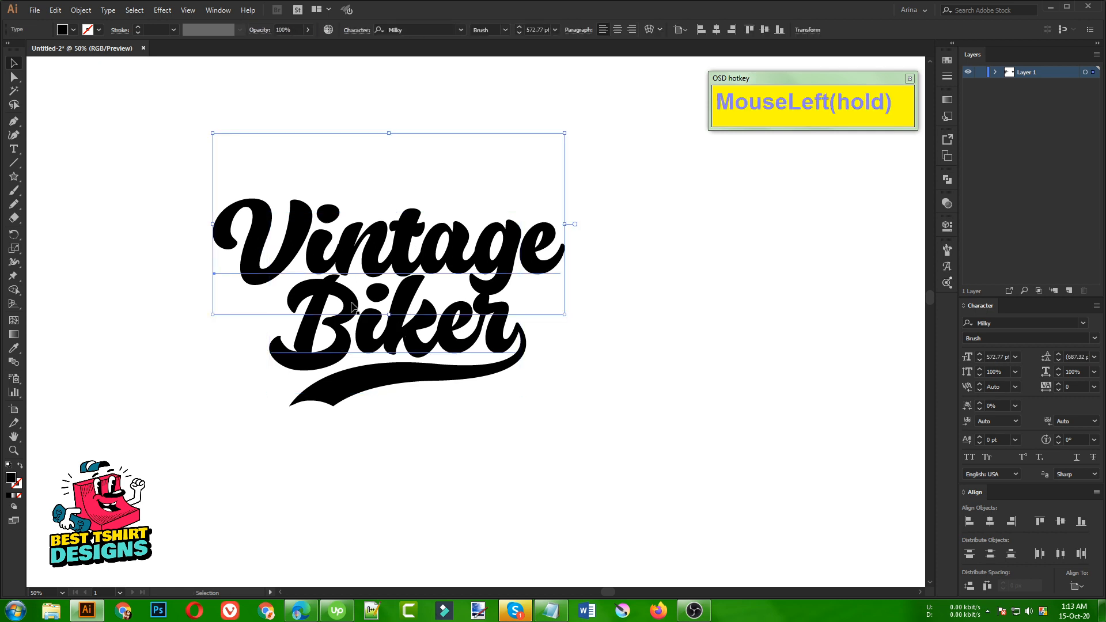
{"action": "left_click", "coordinate": [384, 328], "text": "shift"}
{"action": "right_click", "coordinate": [385, 331]}
{"action": "left_click", "coordinate": [426, 408]}
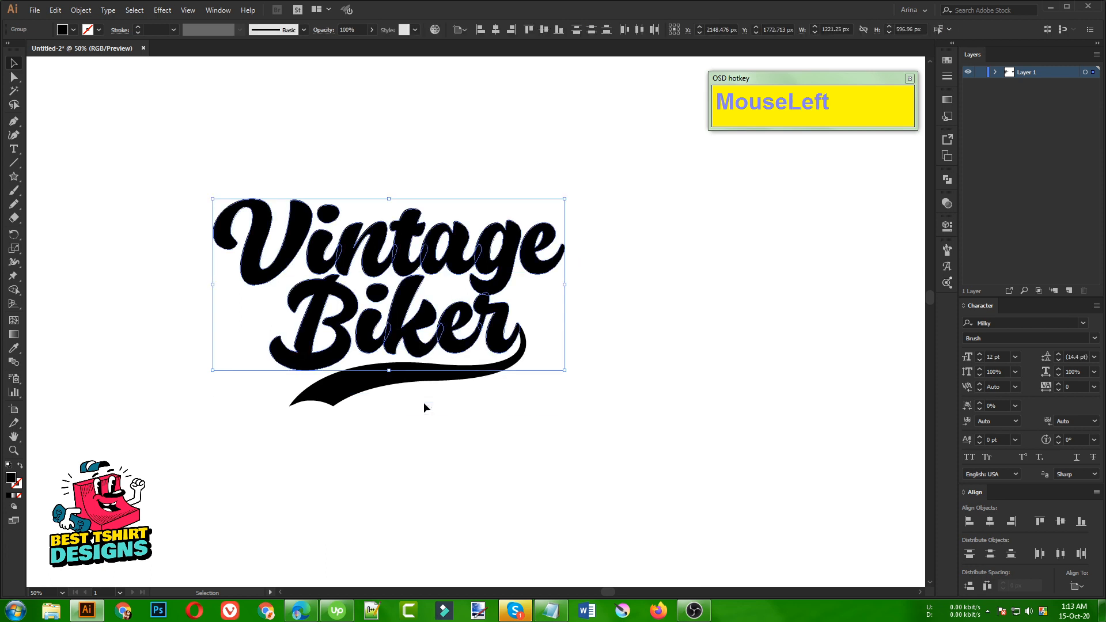
Try to offset the path of the outlined "Biker" lettering alone by 10 px with miter joins.
{"action": "left_click", "coordinate": [423, 402]}
{"action": "scroll", "coordinate": [424, 321], "scroll_direction": "up", "scroll_amount": 1}
{"action": "left_click", "coordinate": [407, 331]}
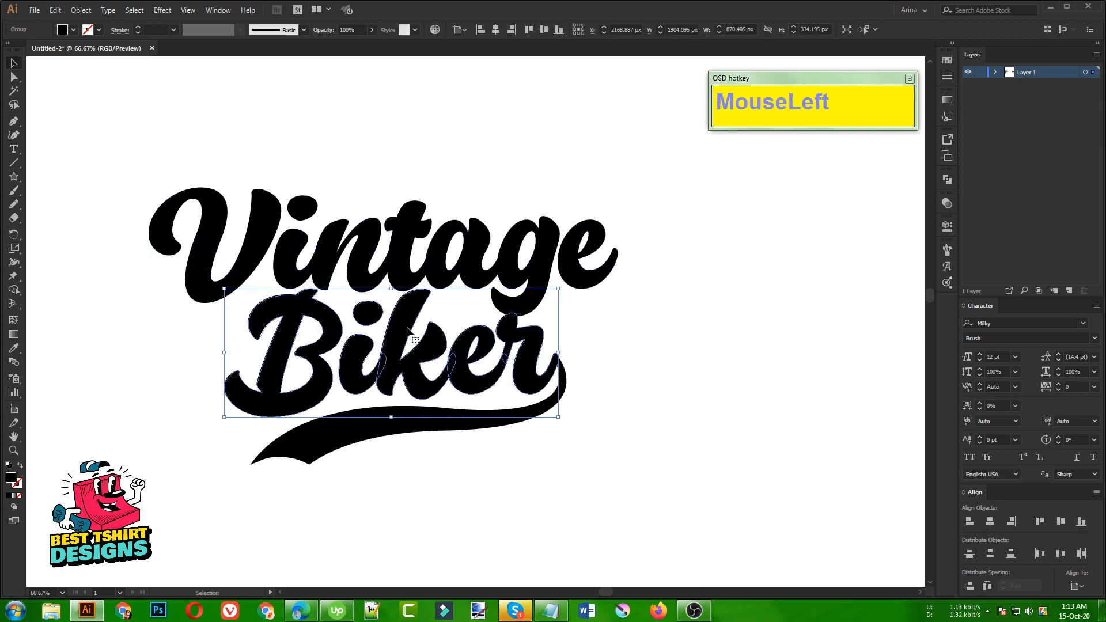
{"action": "left_click", "coordinate": [81, 10]}
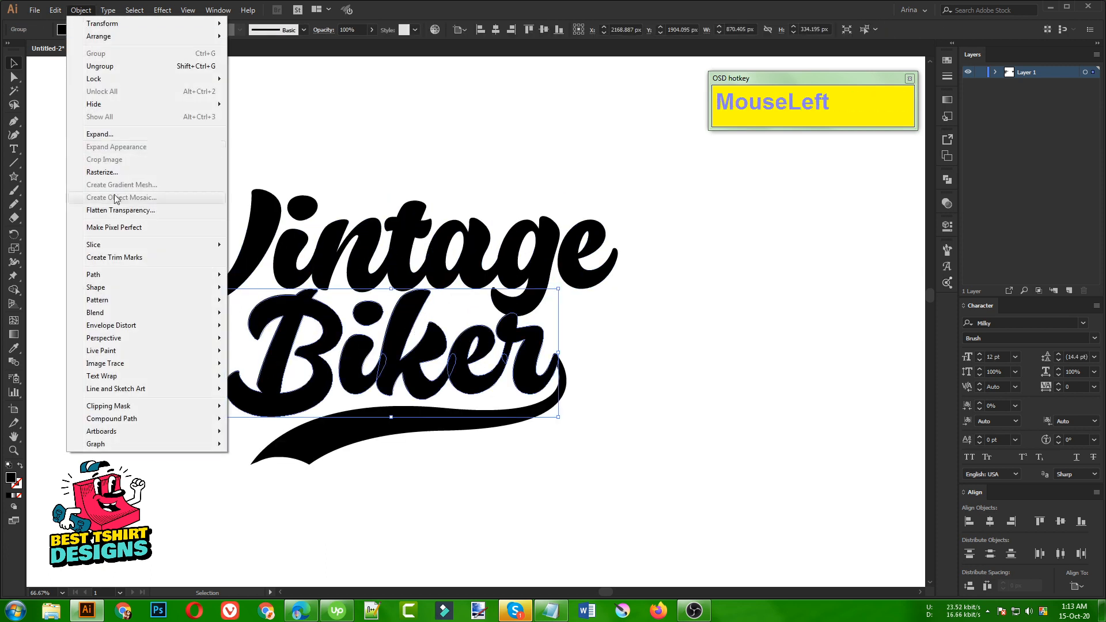
{"action": "mouse_move", "coordinate": [128, 275]}
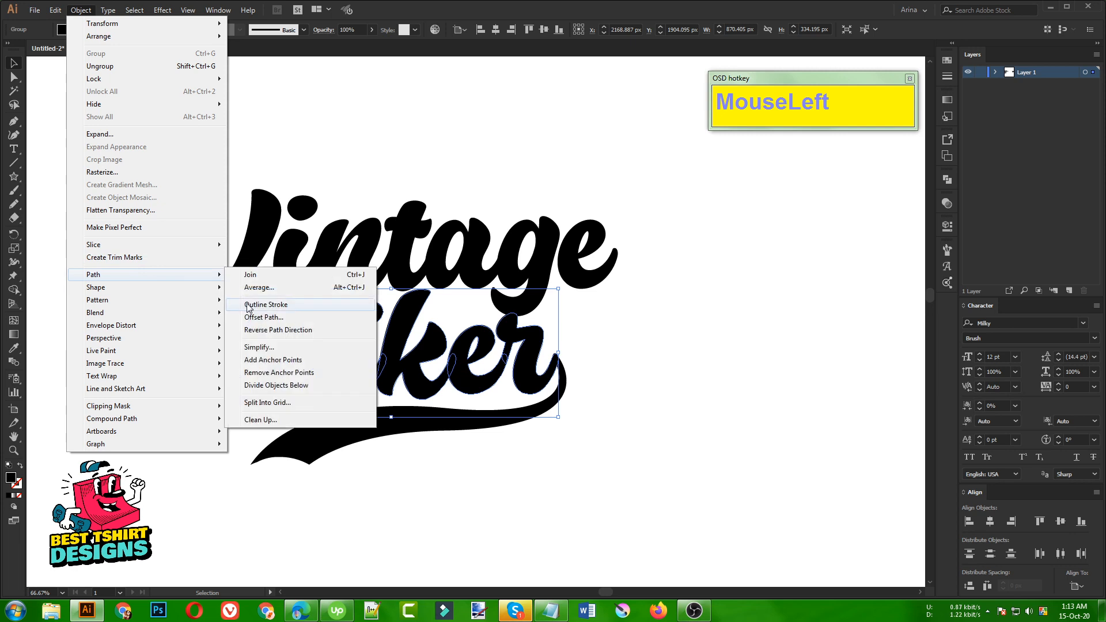
{"action": "left_click", "coordinate": [276, 318]}
{"action": "left_click", "coordinate": [78, 164]}
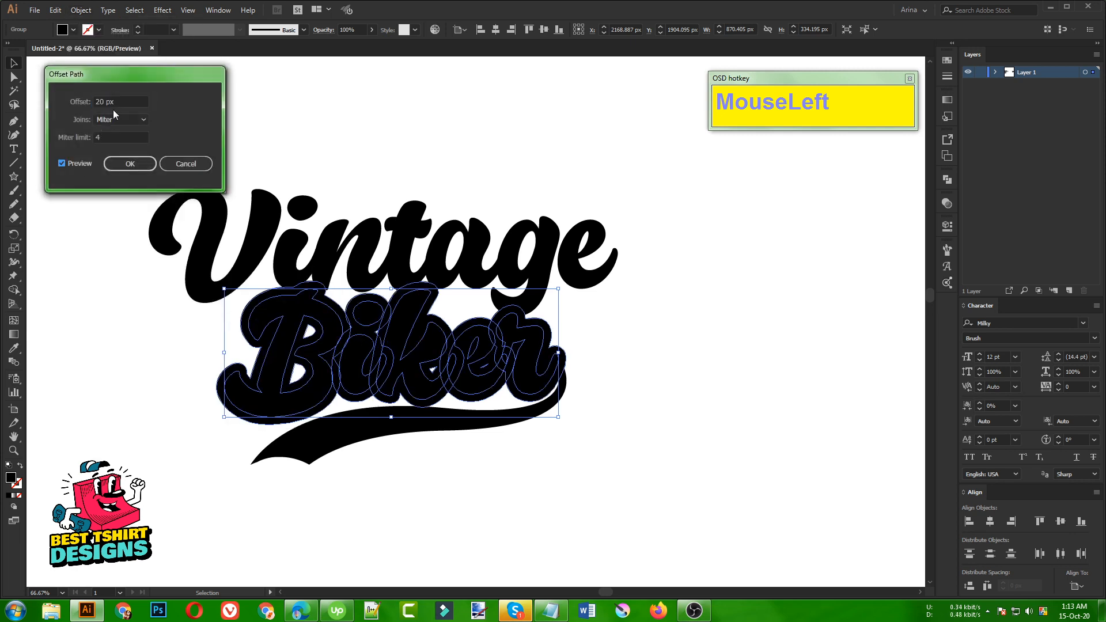
{"action": "key", "text": "shift+Down"}
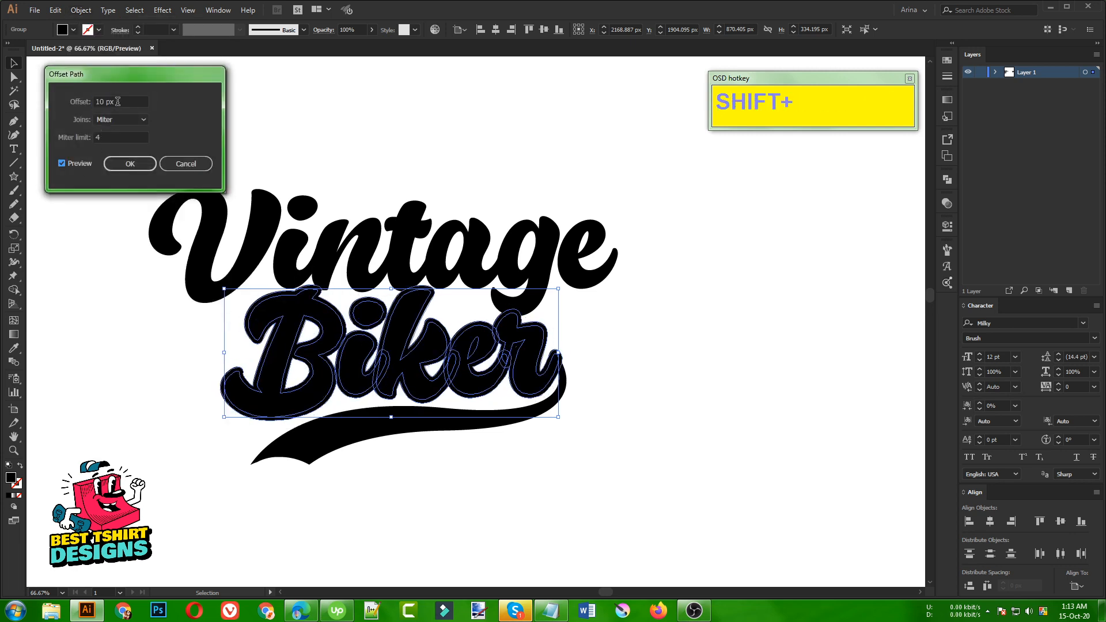
{"action": "left_click", "coordinate": [137, 164]}
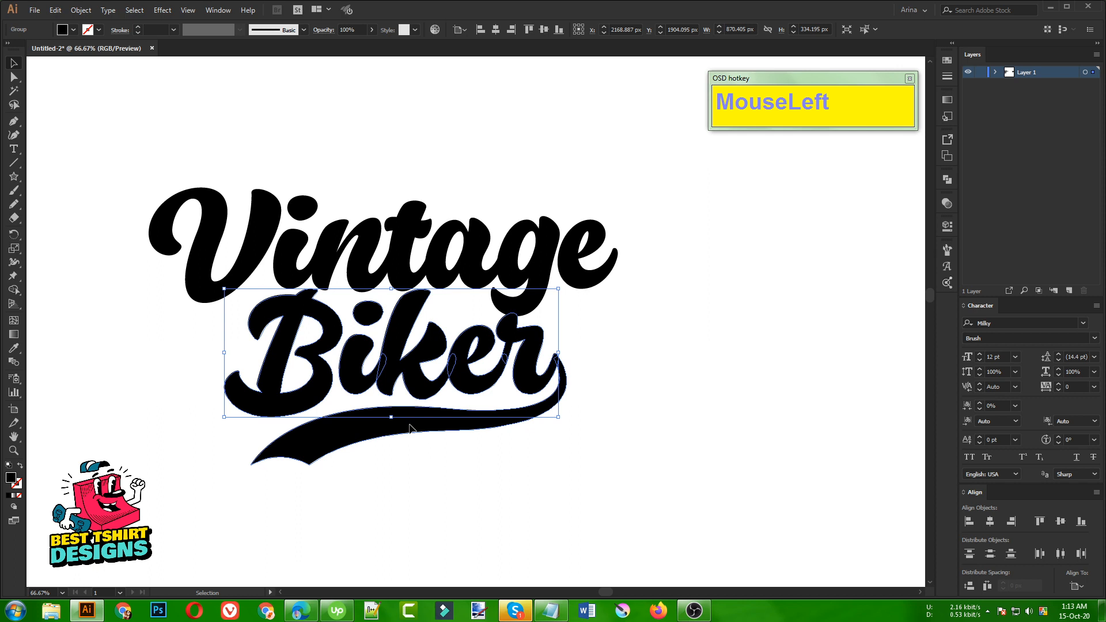
Move the "Biker" lettering together with the swoosh up about 17 px, closer into "Vintage".
{"action": "left_click", "coordinate": [446, 385], "text": "shift"}
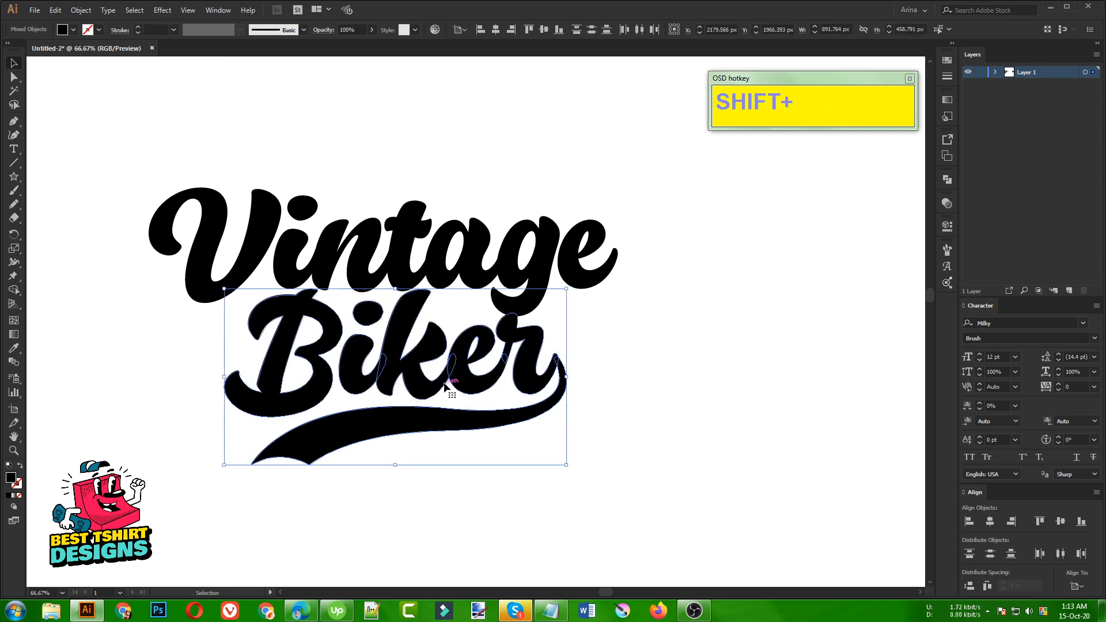
{"action": "key", "text": "Up"}
{"action": "key", "text": "Up"}
{"action": "key", "text": "Up"}
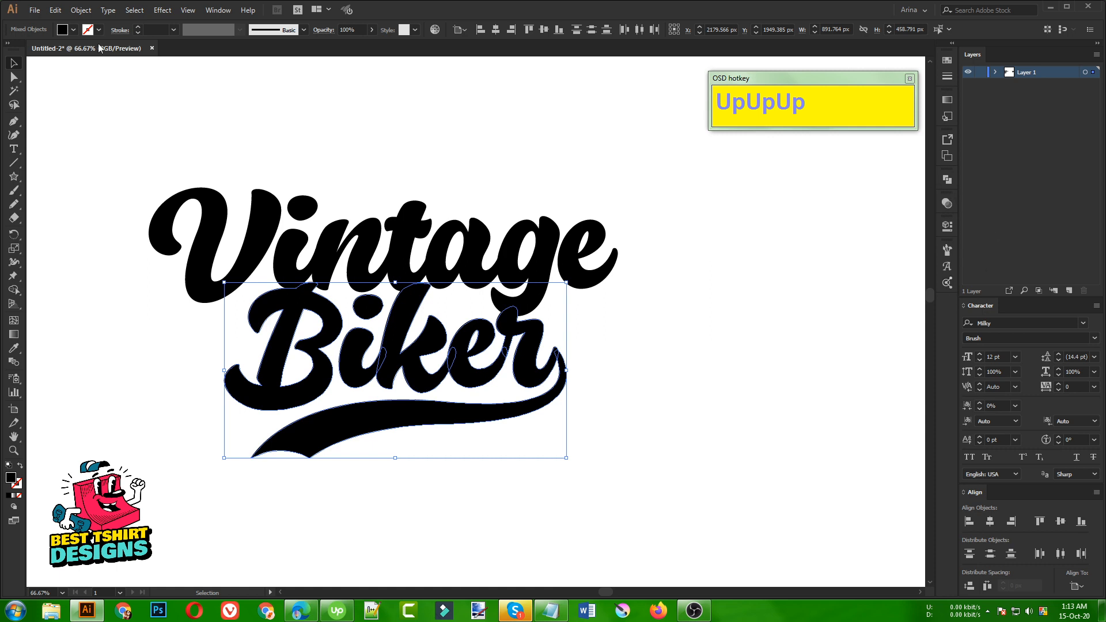
Offset the paths of "Biker" and the swoosh by 10 px with miter joins and a miter limit of 4.
{"action": "left_click", "coordinate": [80, 10]}
{"action": "mouse_move", "coordinate": [108, 275]}
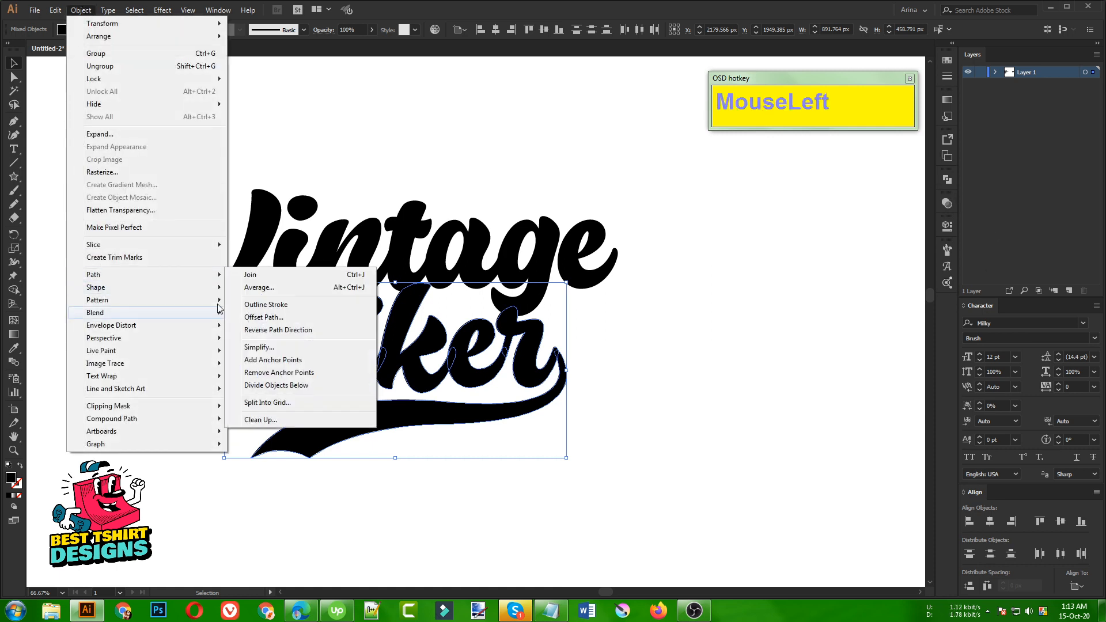
{"action": "left_click", "coordinate": [263, 318]}
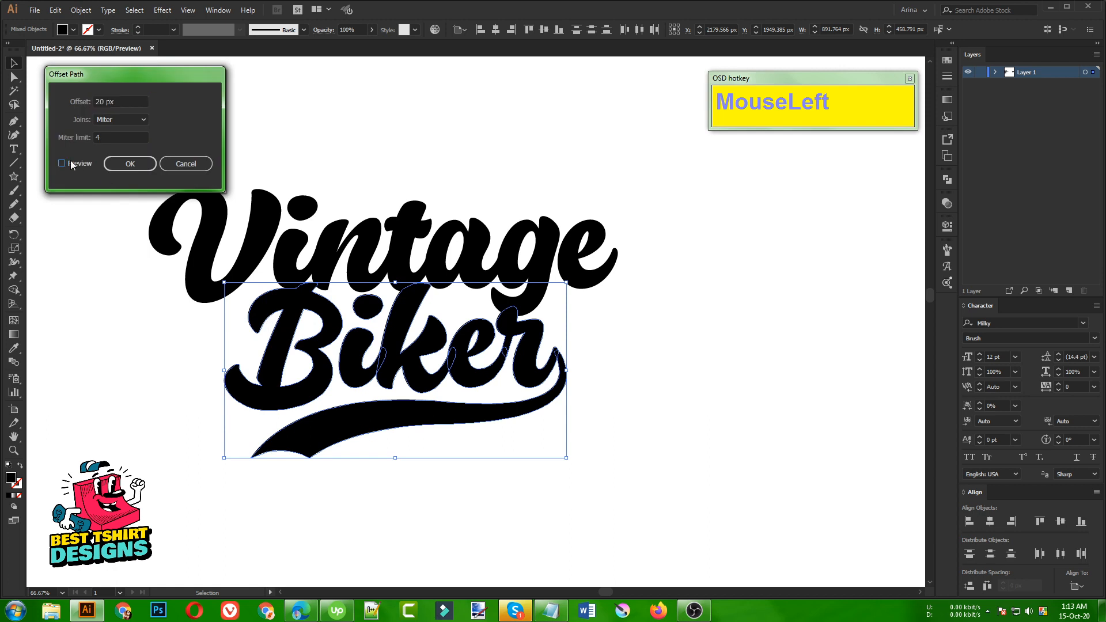
{"action": "left_click", "coordinate": [63, 164]}
{"action": "key", "text": "shift+Down"}
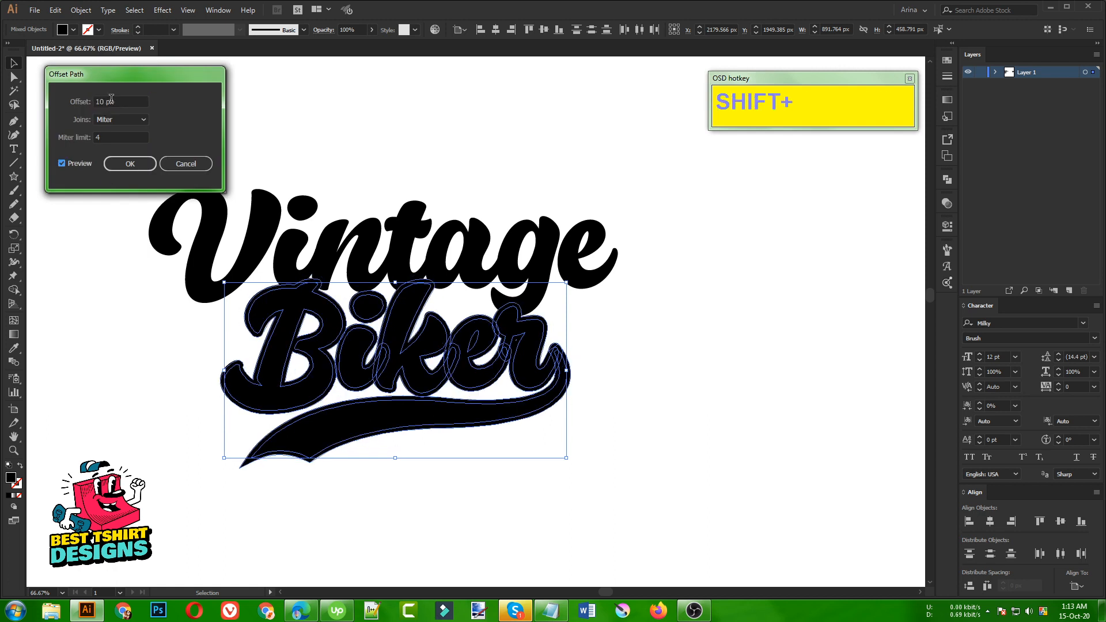
{"action": "left_click", "coordinate": [130, 164]}
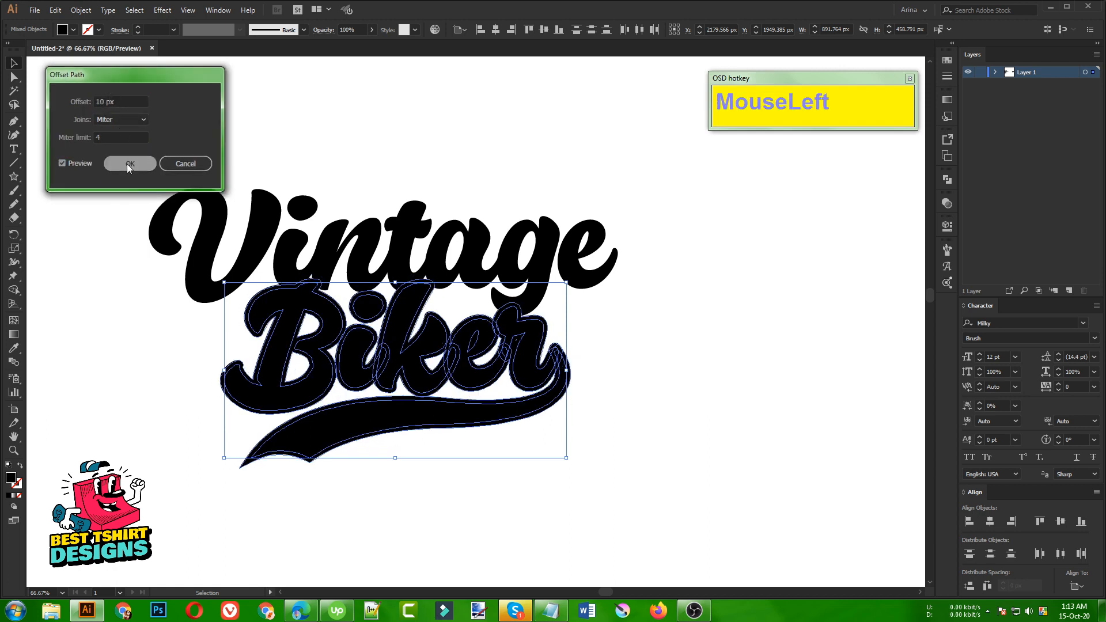
Cut the offset shapes and paste them in place into a non-clipping opacity mask on "Vintage", then return to the artwork.
{"action": "key", "text": "ctrl+x"}
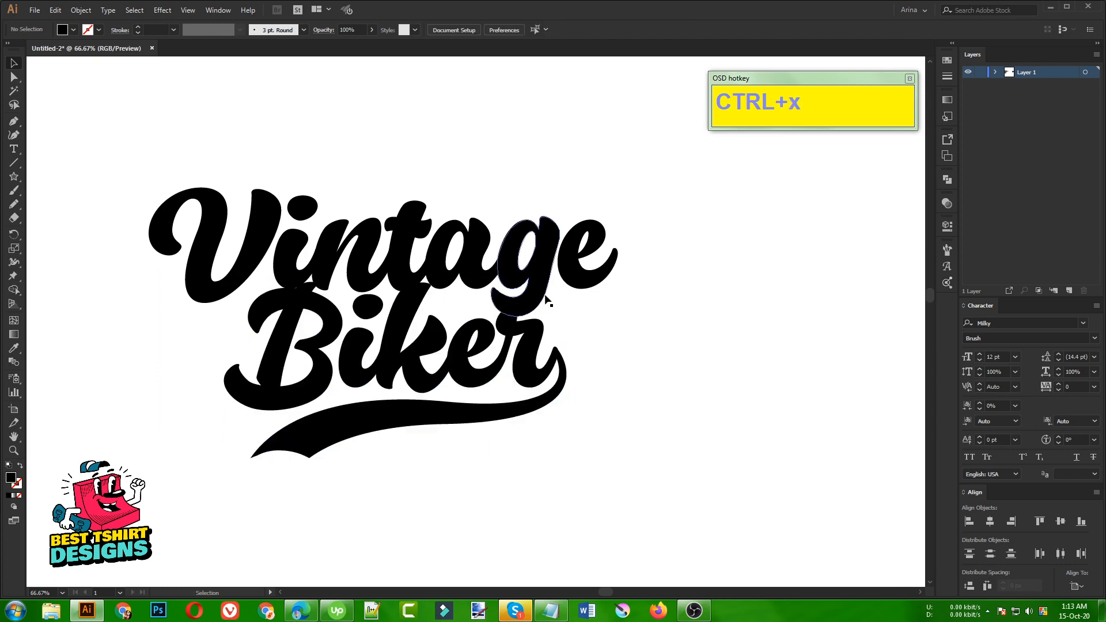
{"action": "left_click", "coordinate": [540, 292]}
{"action": "left_click", "coordinate": [946, 204]}
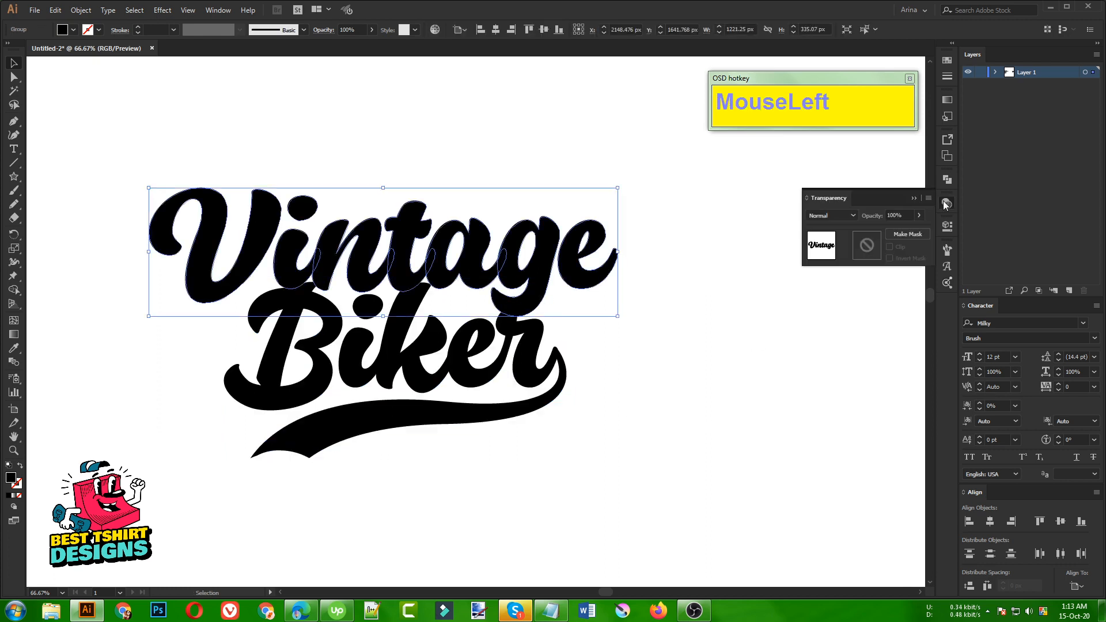
{"action": "left_click", "coordinate": [862, 252]}
{"action": "left_click", "coordinate": [888, 245]}
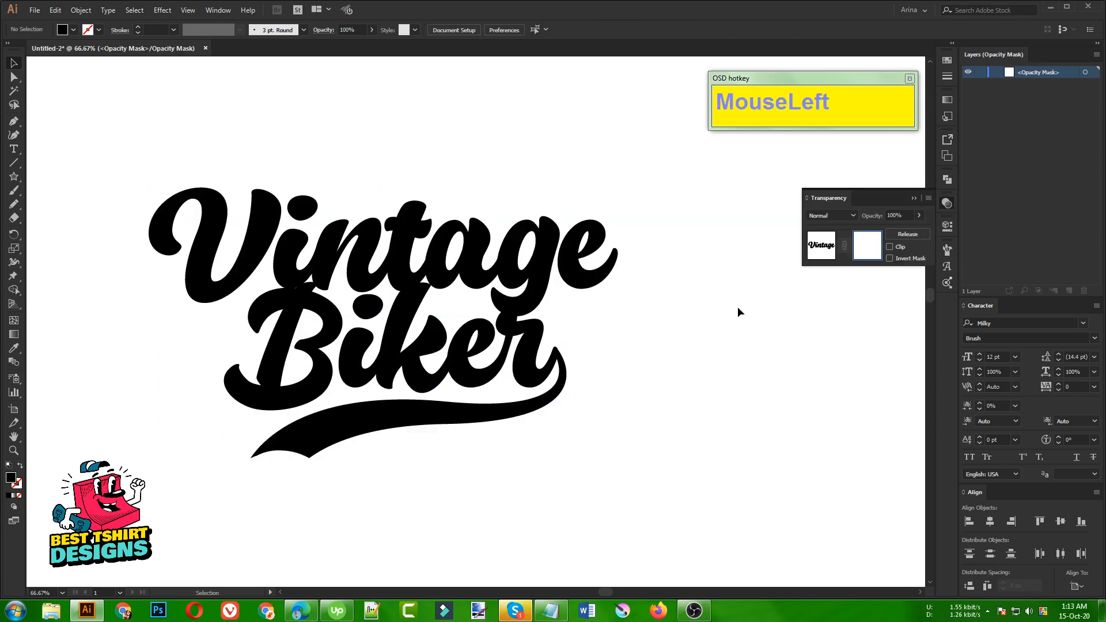
{"action": "key", "text": "ctrl+f"}
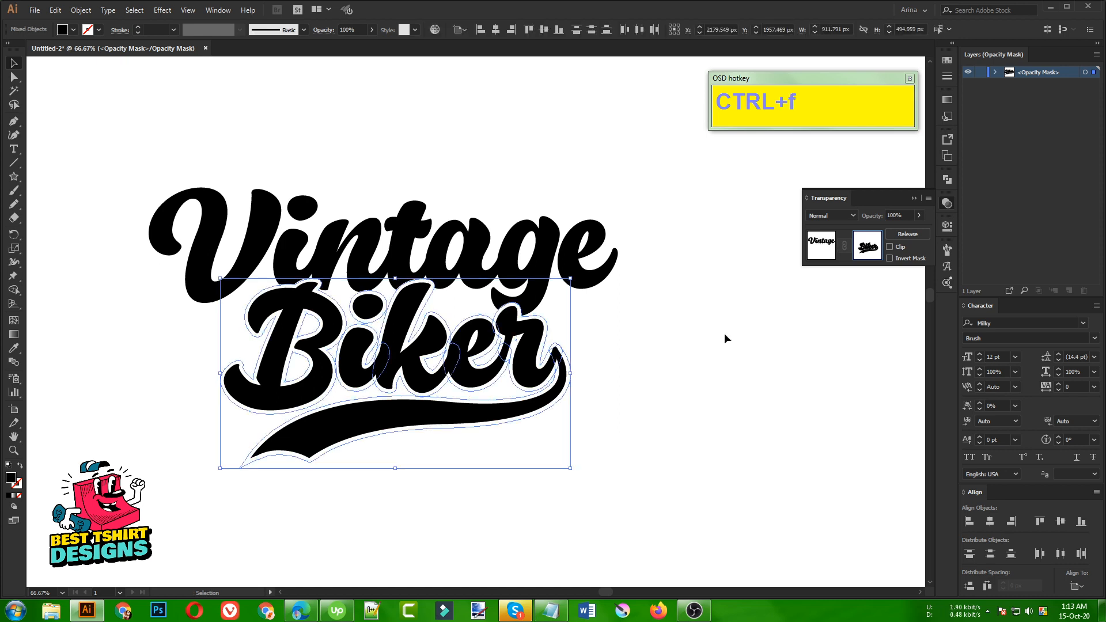
{"action": "left_click", "coordinate": [701, 368]}
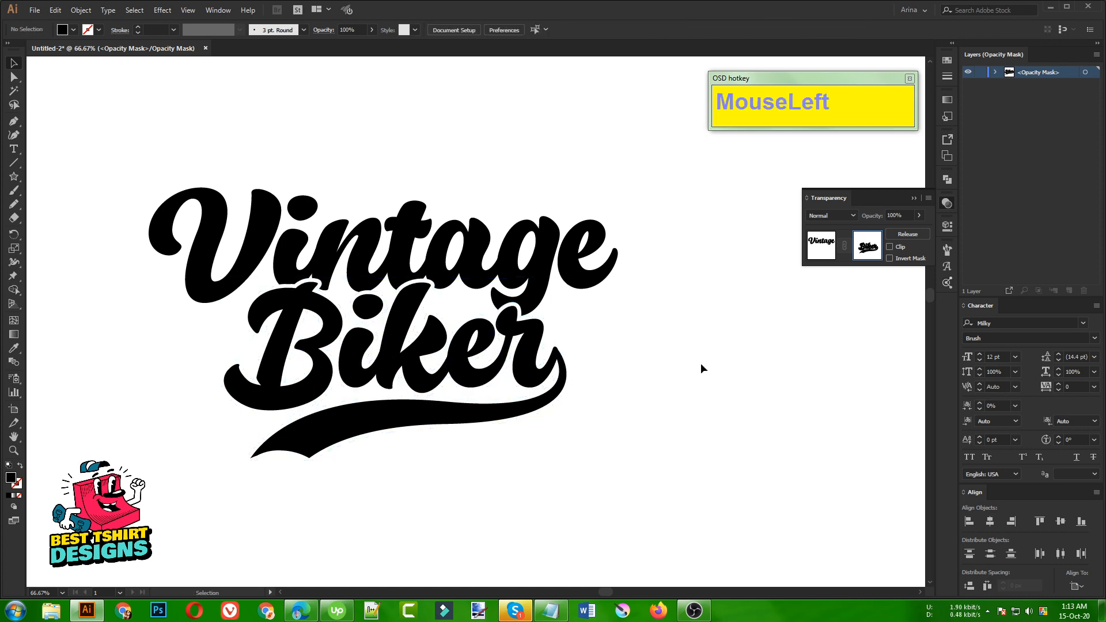
{"action": "left_click", "coordinate": [825, 254]}
Group the masked "Vintage", "Biker" and the swoosh into one object.
{"action": "scroll", "coordinate": [409, 393], "scroll_direction": "down", "scroll_amount": 2}
{"action": "left_click", "coordinate": [553, 429]}
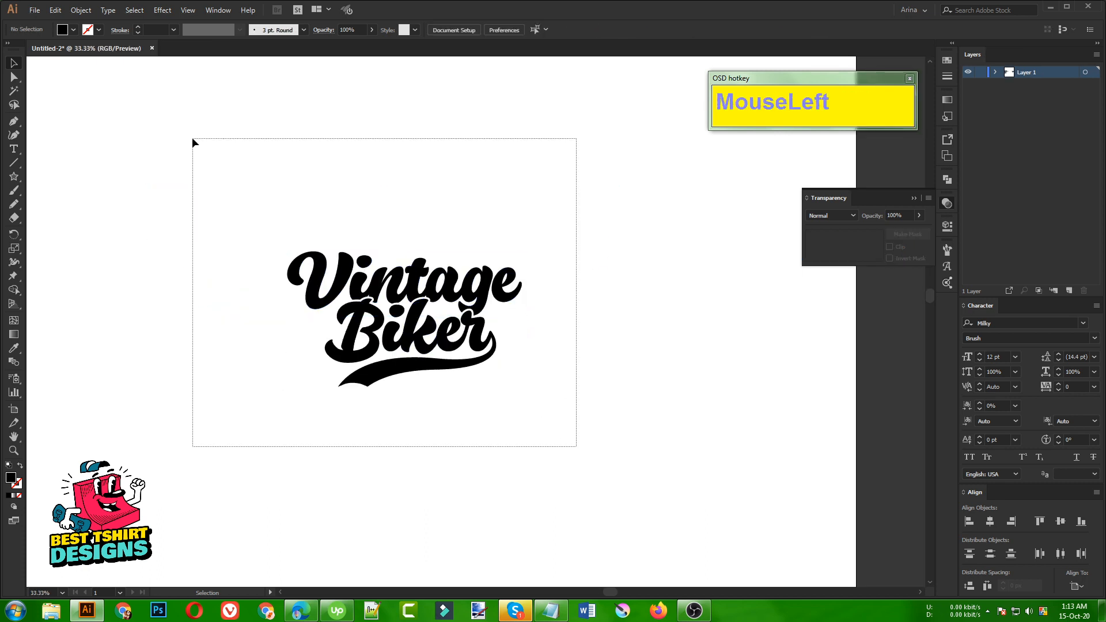
{"action": "left_click_drag", "start_coordinate": [193, 140], "coordinate": [192, 138]}
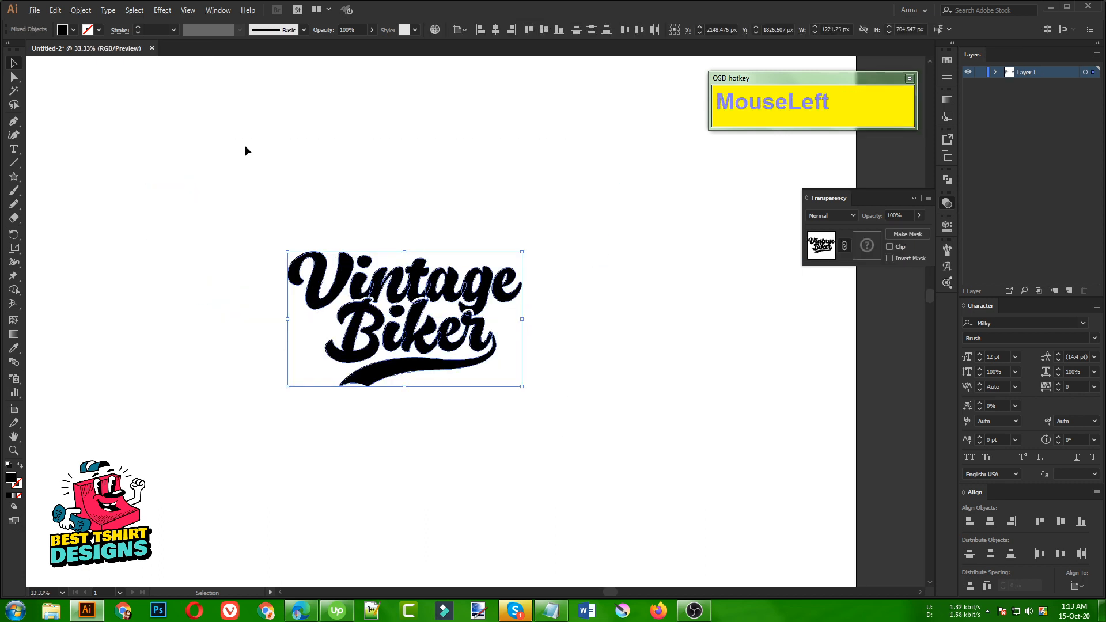
{"action": "key", "text": "ctrl+g"}
{"action": "left_click", "coordinate": [372, 161]}
{"action": "scroll", "coordinate": [511, 296], "scroll_direction": "down", "scroll_amount": 1}
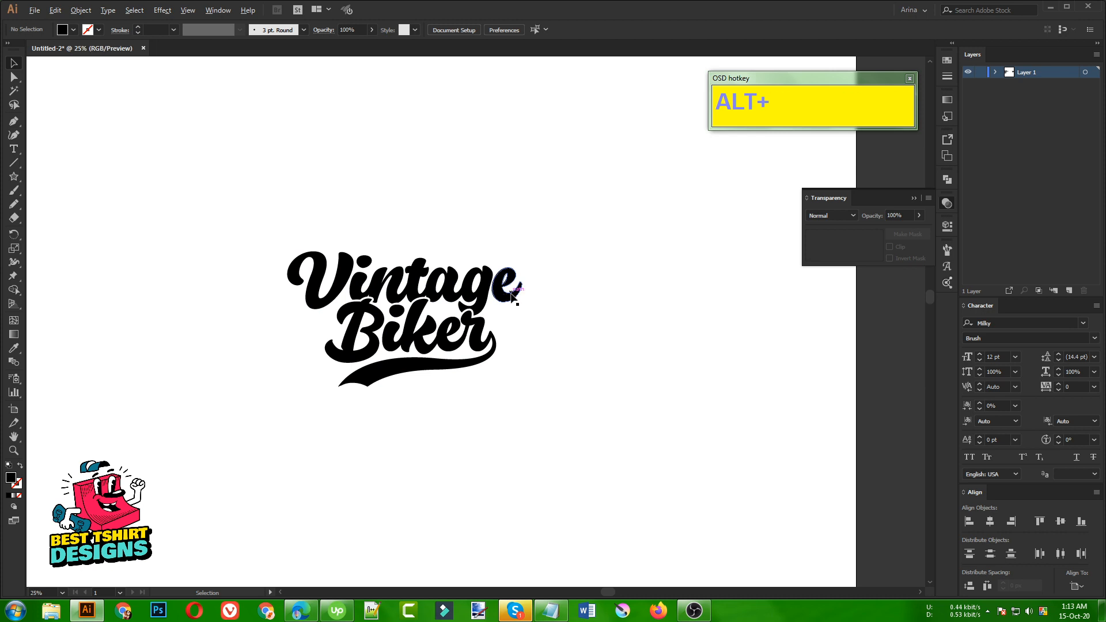
{"action": "scroll", "coordinate": [510, 297], "scroll_direction": "down", "scroll_amount": 2}
{"action": "scroll", "coordinate": [495, 317], "scroll_direction": "up", "scroll_amount": 1}
{"action": "left_click", "coordinate": [481, 373]}
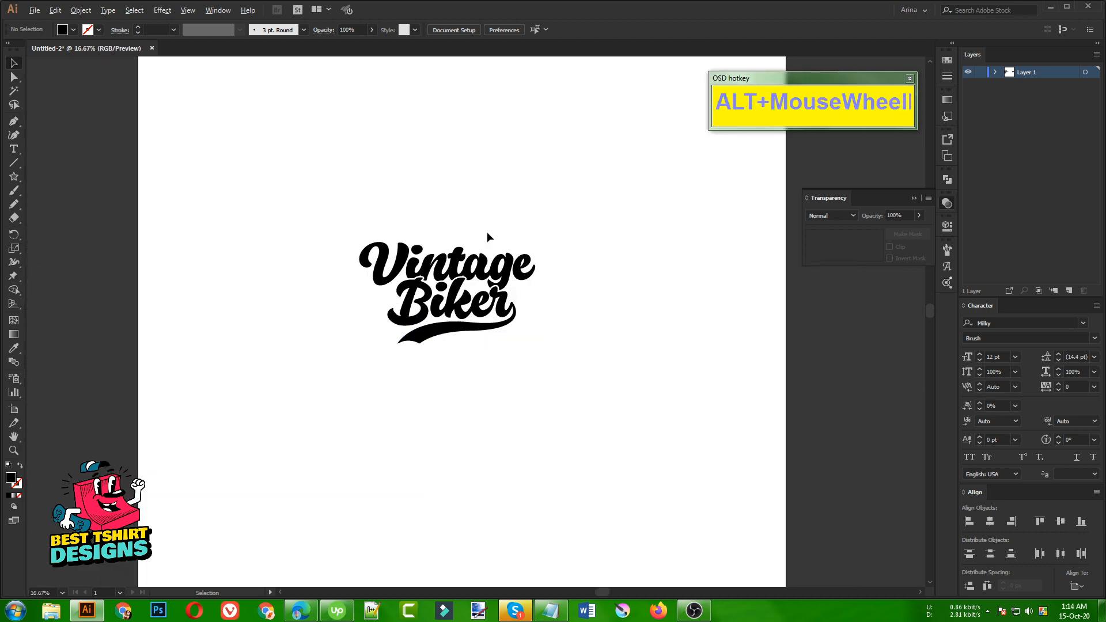
{"action": "scroll", "coordinate": [488, 236], "scroll_direction": "down", "scroll_amount": 1}
{"action": "scroll", "coordinate": [487, 236], "scroll_direction": "up", "scroll_amount": 1}
Shear the grouped "Vintage Biker" title by -10° along the vertical axis.
{"action": "left_click_drag", "start_coordinate": [316, 180], "coordinate": [659, 425]}
{"action": "scroll", "coordinate": [480, 262], "scroll_direction": "up", "scroll_amount": 2}
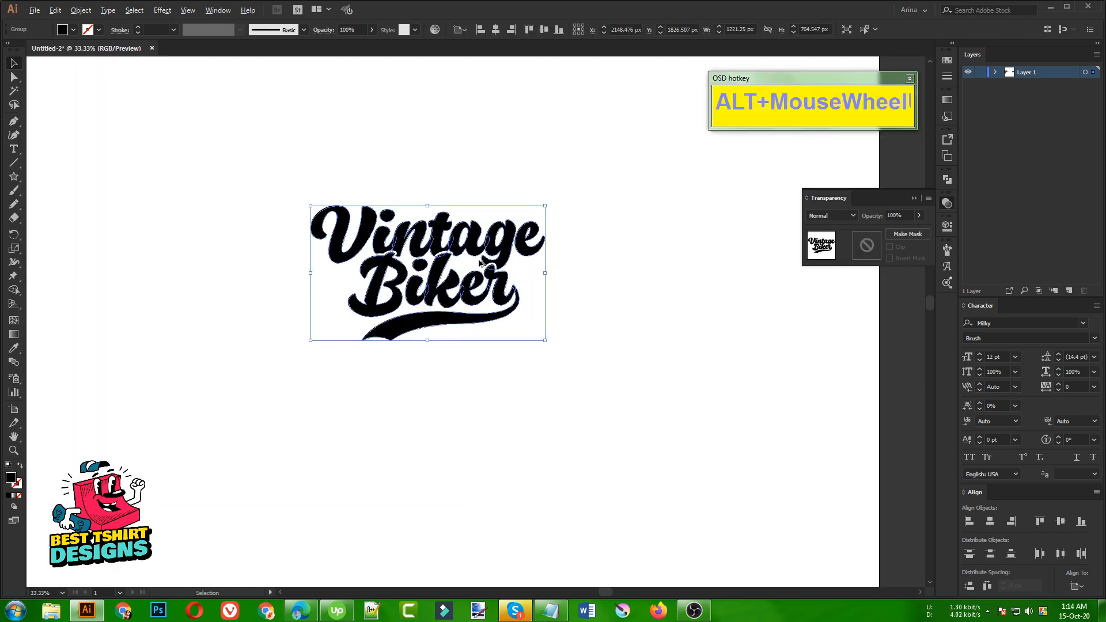
{"action": "left_click", "coordinate": [80, 9]}
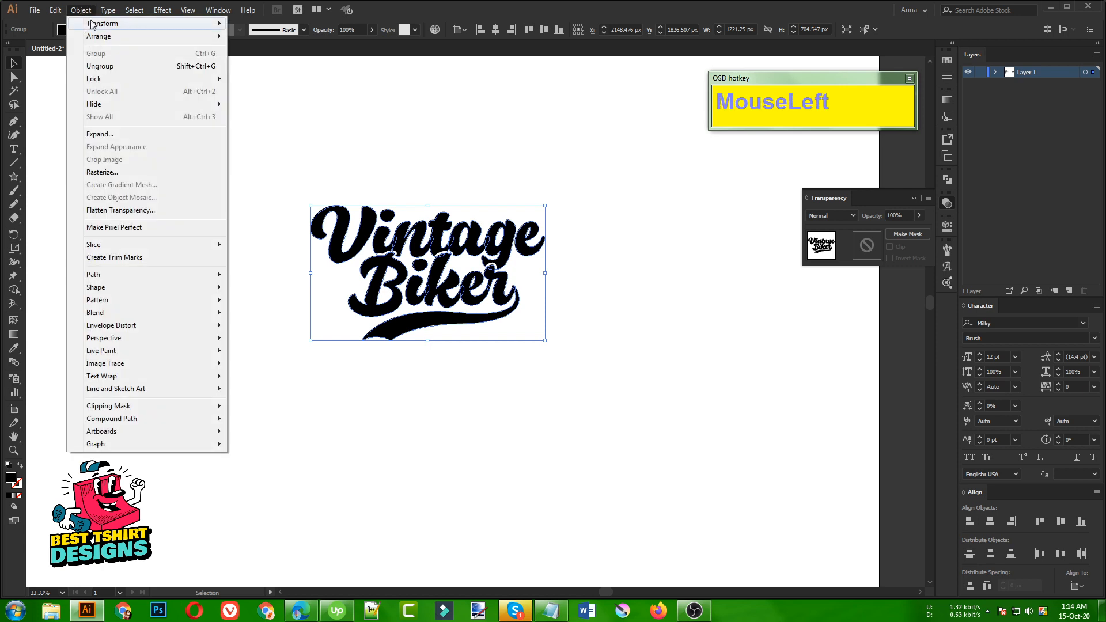
{"action": "mouse_move", "coordinate": [98, 24]}
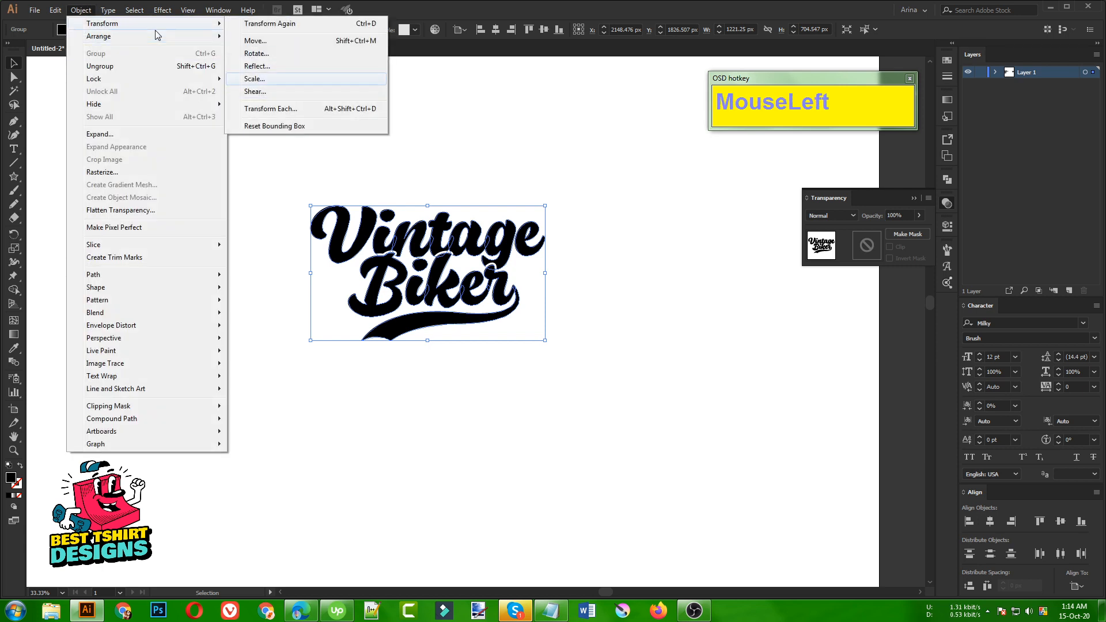
{"action": "left_click", "coordinate": [254, 92]}
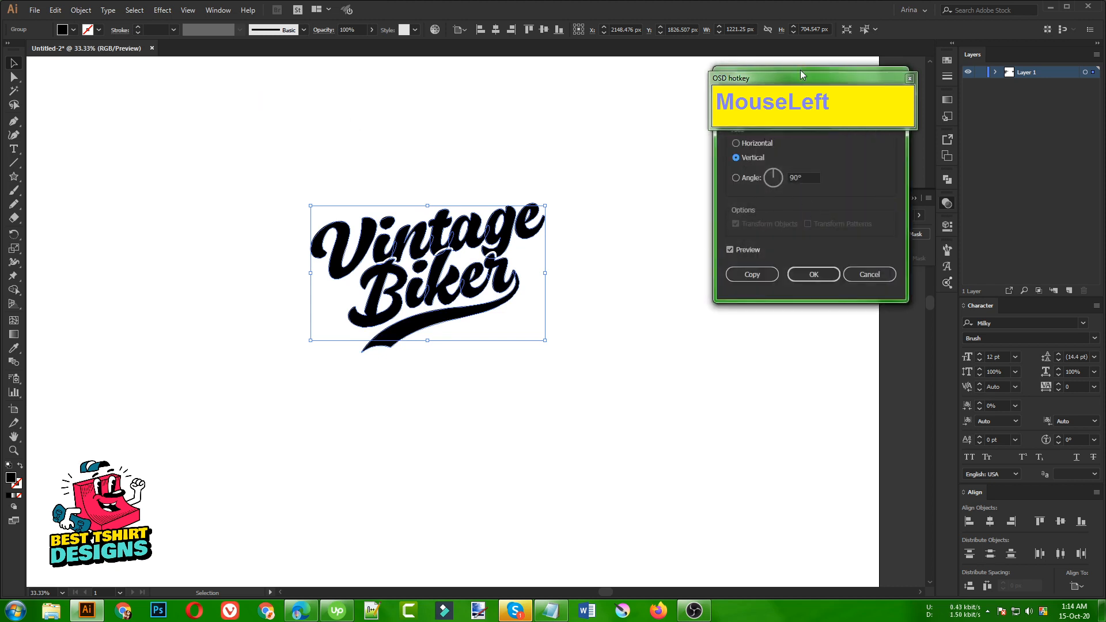
{"action": "left_click_drag", "start_coordinate": [800, 70], "coordinate": [733, 158]}
{"action": "left_click", "coordinate": [743, 201]}
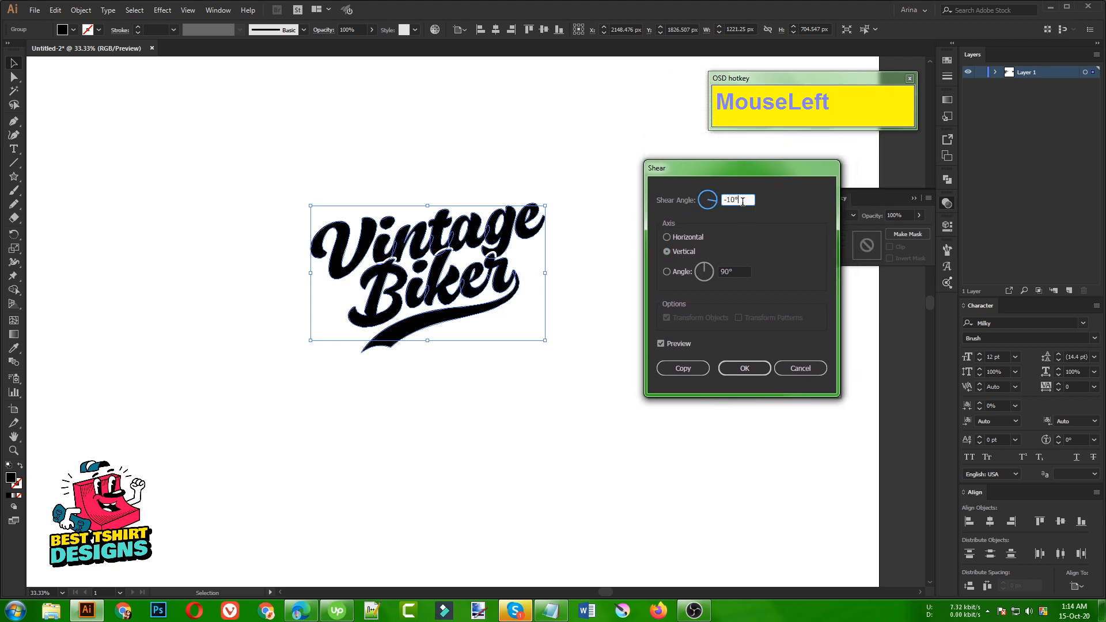
{"action": "scroll", "coordinate": [742, 201], "scroll_direction": "down", "scroll_amount": 1}
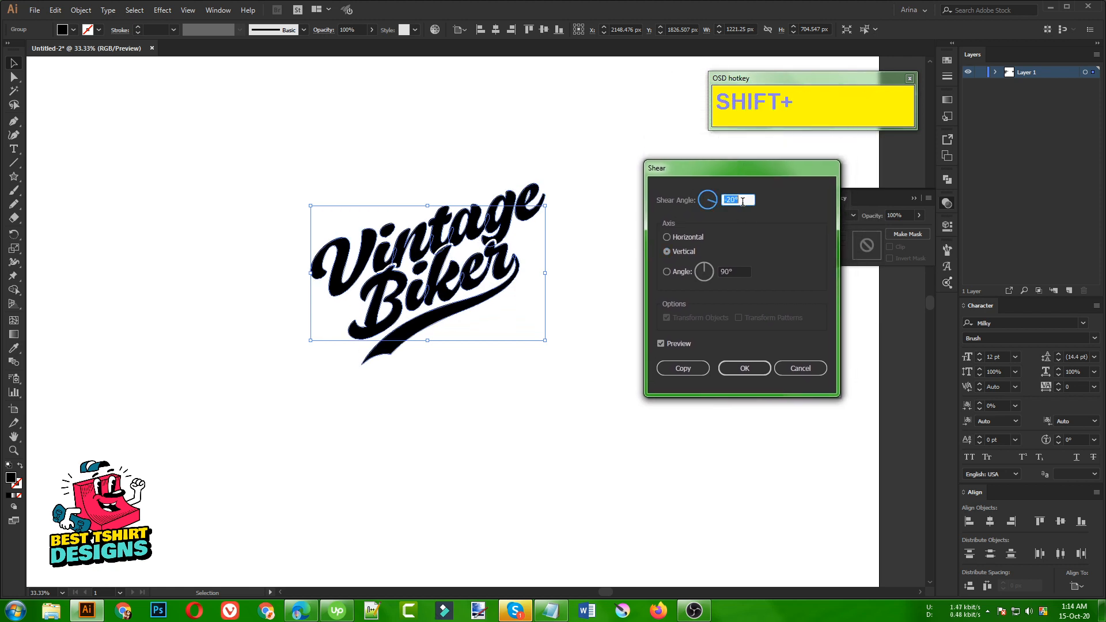
{"action": "scroll", "coordinate": [742, 201], "scroll_direction": "up", "scroll_amount": 3}
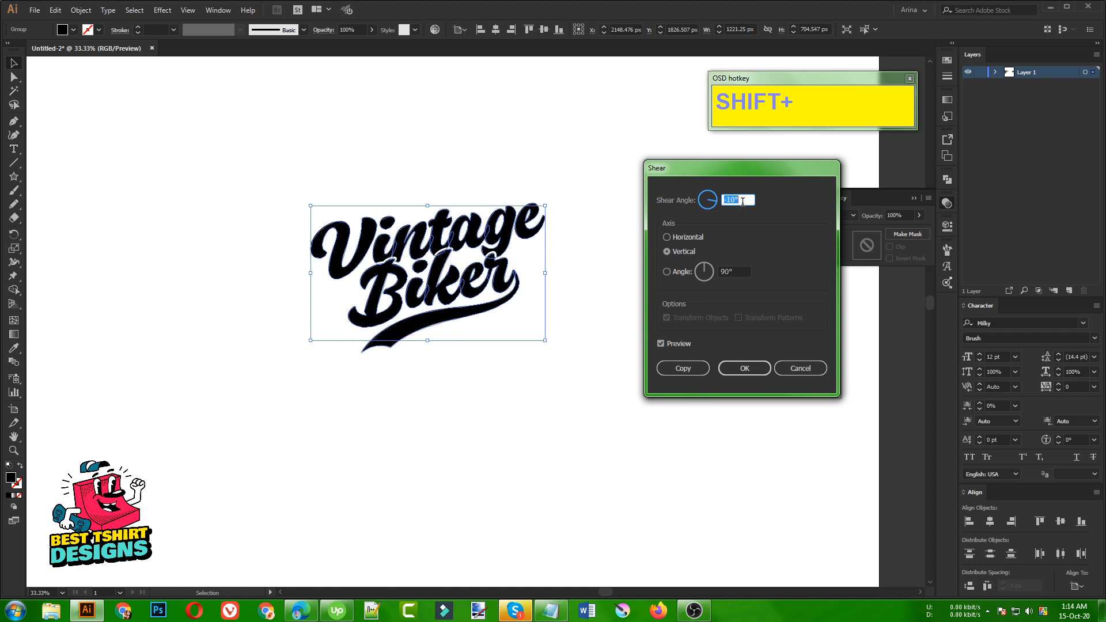
{"action": "scroll", "coordinate": [742, 201], "scroll_direction": "down", "scroll_amount": 2}
{"action": "left_click", "coordinate": [744, 368]}
{"action": "left_click", "coordinate": [593, 301]}
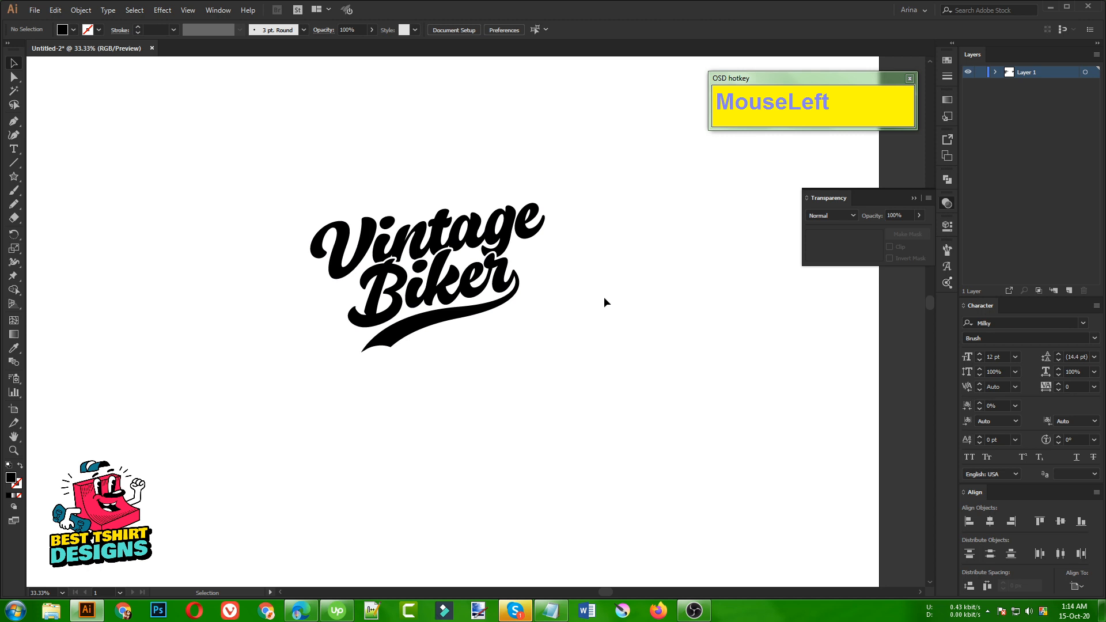
Expand the sheared "Vintage Biker" title group.
{"action": "scroll", "coordinate": [536, 294], "scroll_direction": "down", "scroll_amount": 1}
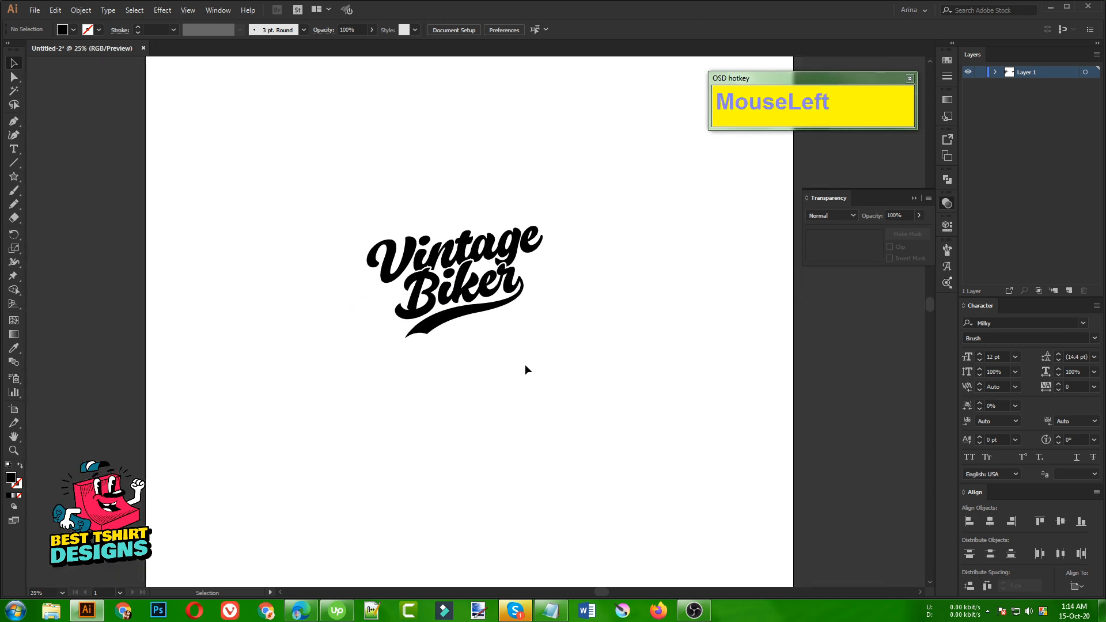
{"action": "scroll", "coordinate": [524, 369], "scroll_direction": "up", "scroll_amount": 1}
{"action": "left_click_drag", "start_coordinate": [290, 157], "coordinate": [649, 424]}
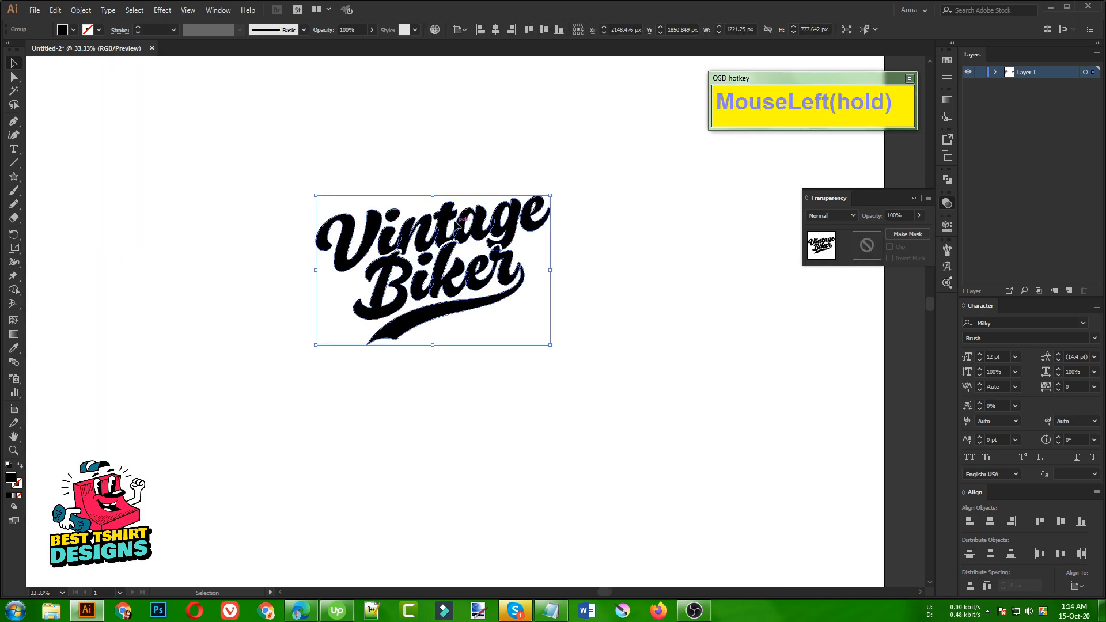
{"action": "left_click", "coordinate": [80, 10]}
{"action": "left_click", "coordinate": [141, 134]}
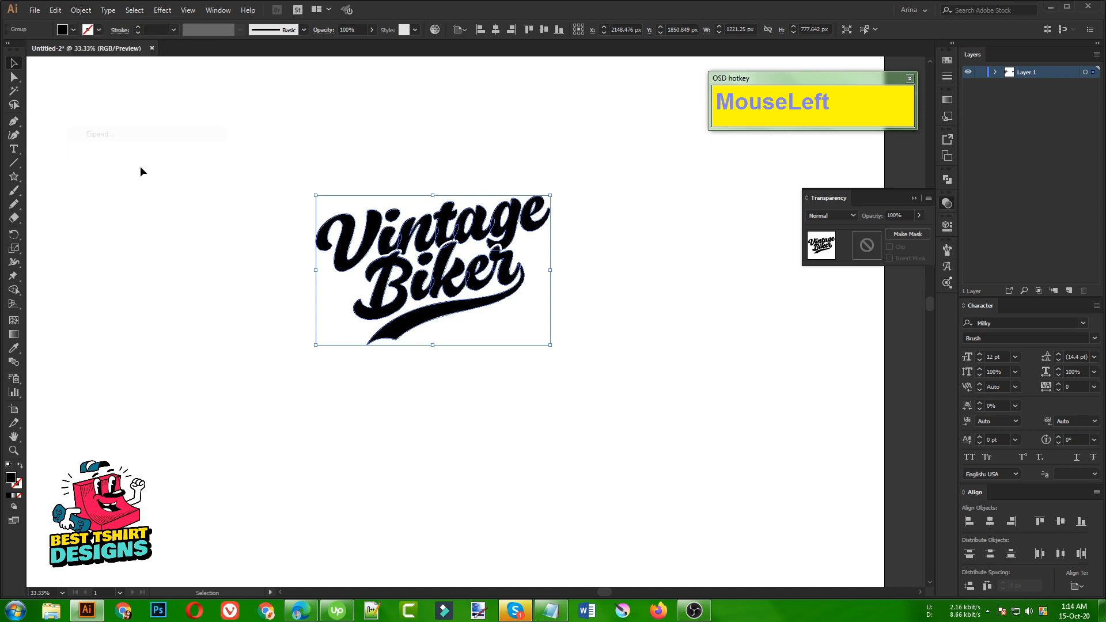
{"action": "scroll", "coordinate": [567, 289], "scroll_direction": "down", "scroll_amount": 1}
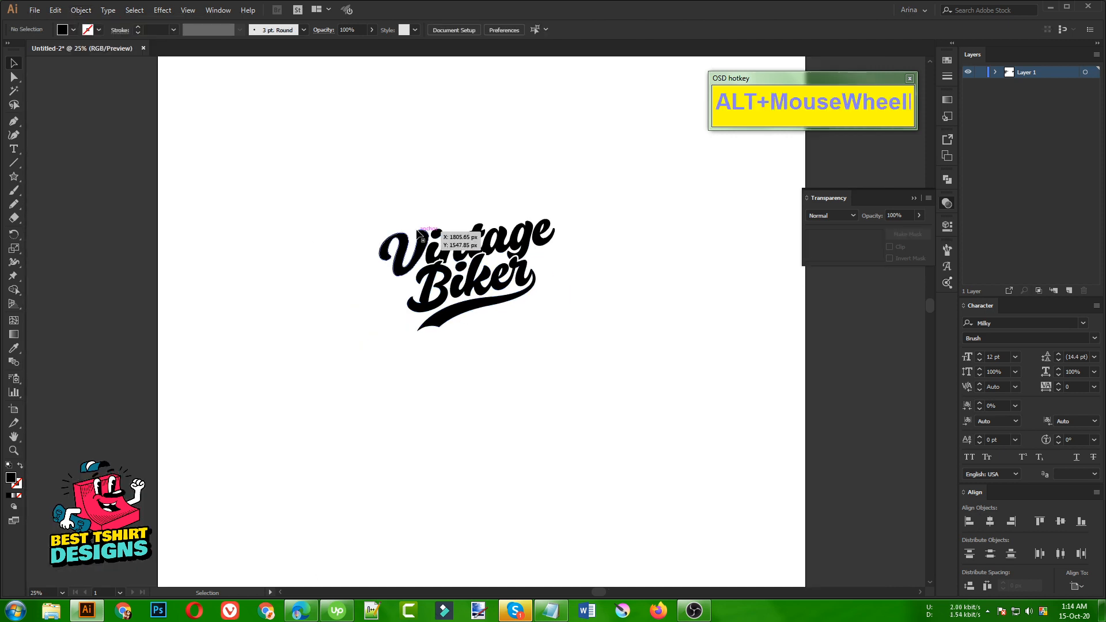
{"action": "left_click", "coordinate": [433, 257]}
{"action": "left_click", "coordinate": [330, 306]}
Move the slogan list from beside the artboard onto it, below the "Vintage Biker" title.
{"action": "scroll", "coordinate": [499, 312], "scroll_direction": "down", "scroll_amount": 1}
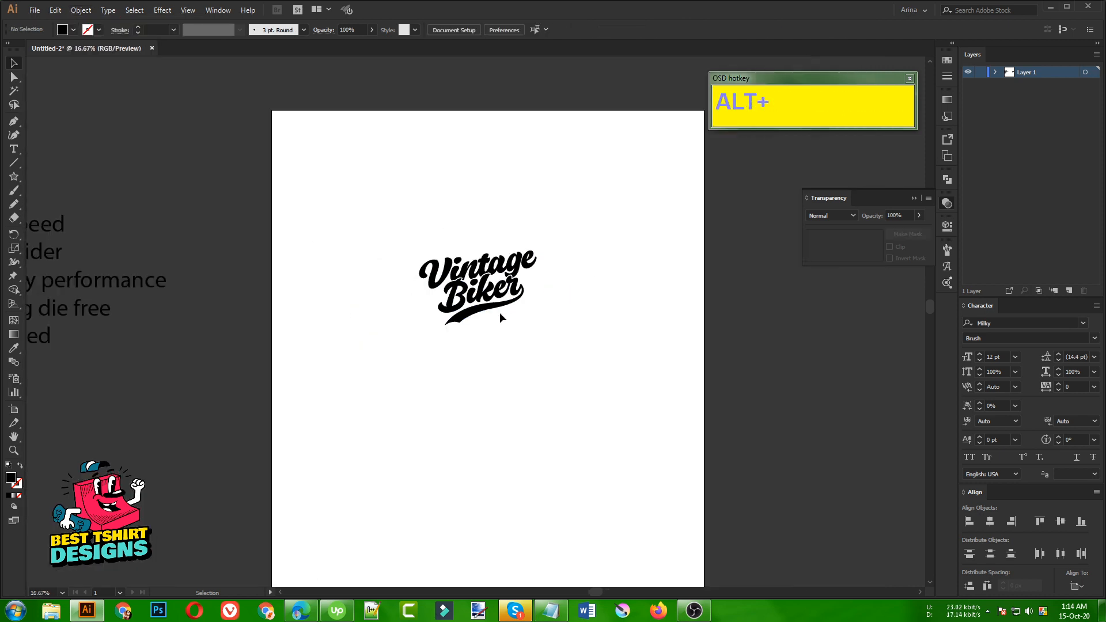
{"action": "left_click_drag", "start_coordinate": [132, 167], "coordinate": [36, 409]}
{"action": "left_click_drag", "start_coordinate": [58, 284], "coordinate": [420, 423]}
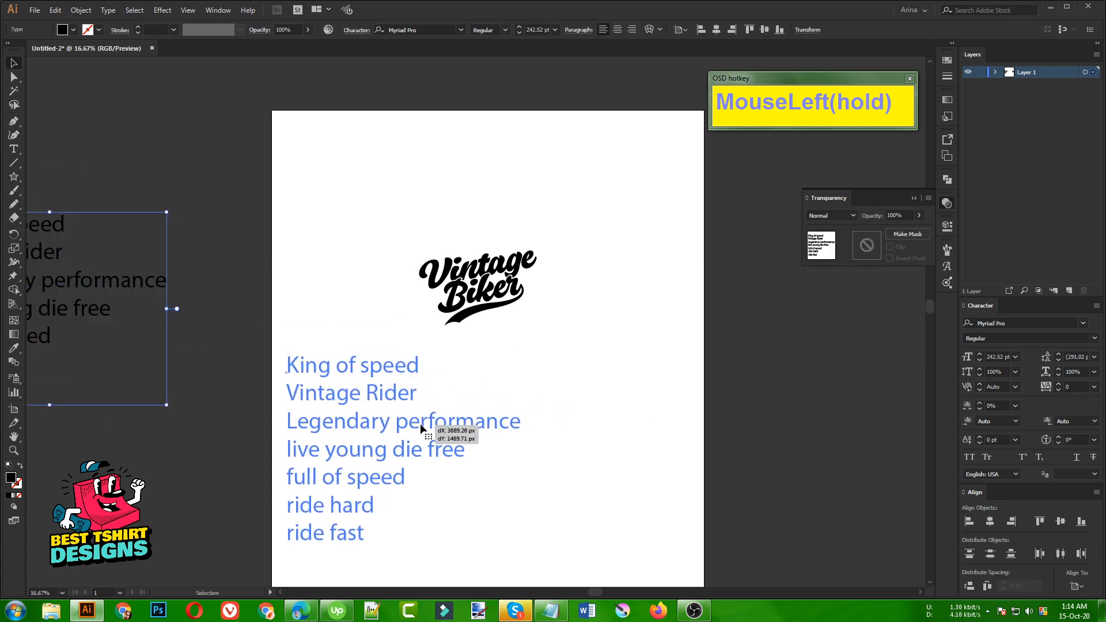
{"action": "scroll", "coordinate": [570, 315], "scroll_direction": "up", "scroll_amount": 1}
{"action": "left_click", "coordinate": [567, 312]}
{"action": "left_click_drag", "start_coordinate": [306, 152], "coordinate": [554, 348]}
{"action": "left_click", "coordinate": [544, 341]}
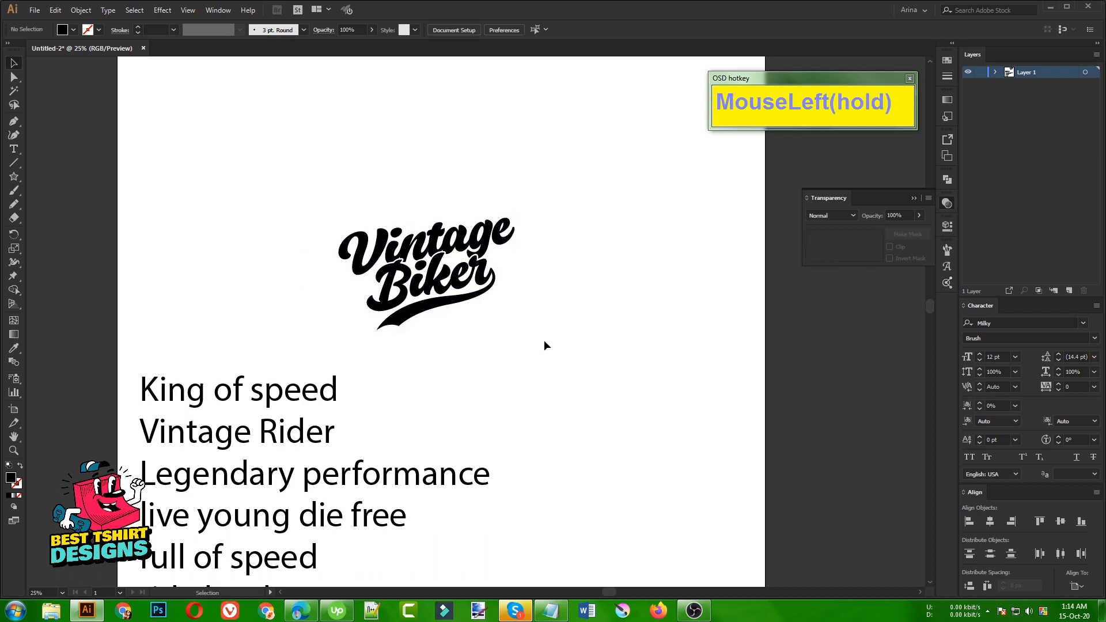
Draw a circle about 1234 px in diameter from the centre of the title, with a black 1 pt outline and no fill.
{"action": "left_click_drag", "start_coordinate": [11, 177], "coordinate": [61, 208]}
{"action": "scroll", "coordinate": [417, 277], "scroll_direction": "up", "scroll_amount": 1}
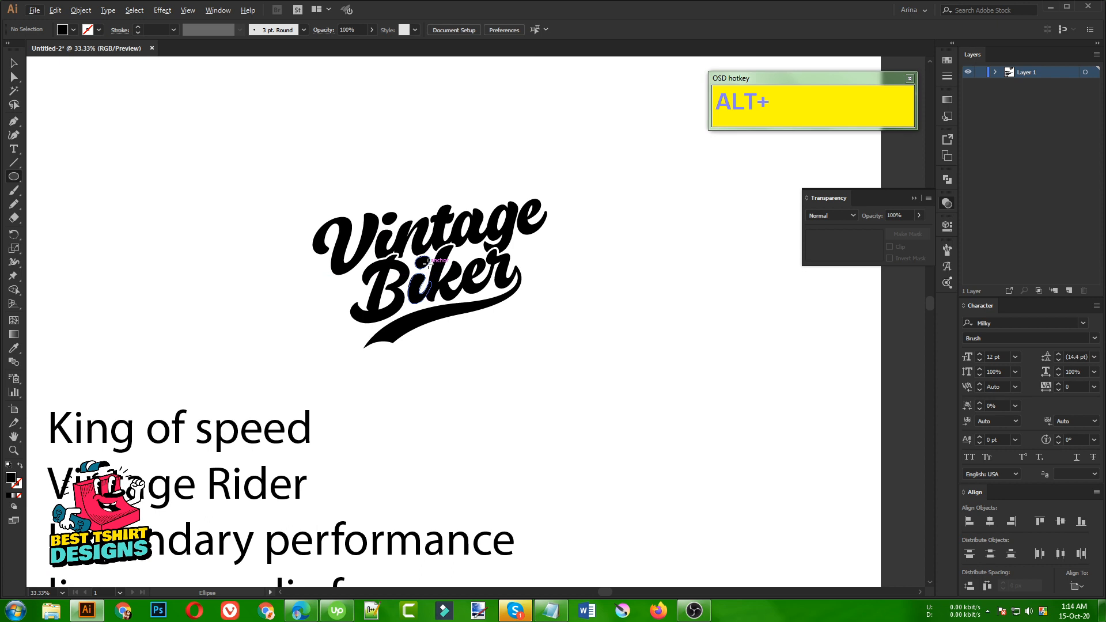
{"action": "left_click_drag", "start_coordinate": [429, 263], "coordinate": [547, 350]}
{"action": "key", "text": "shift+x"}
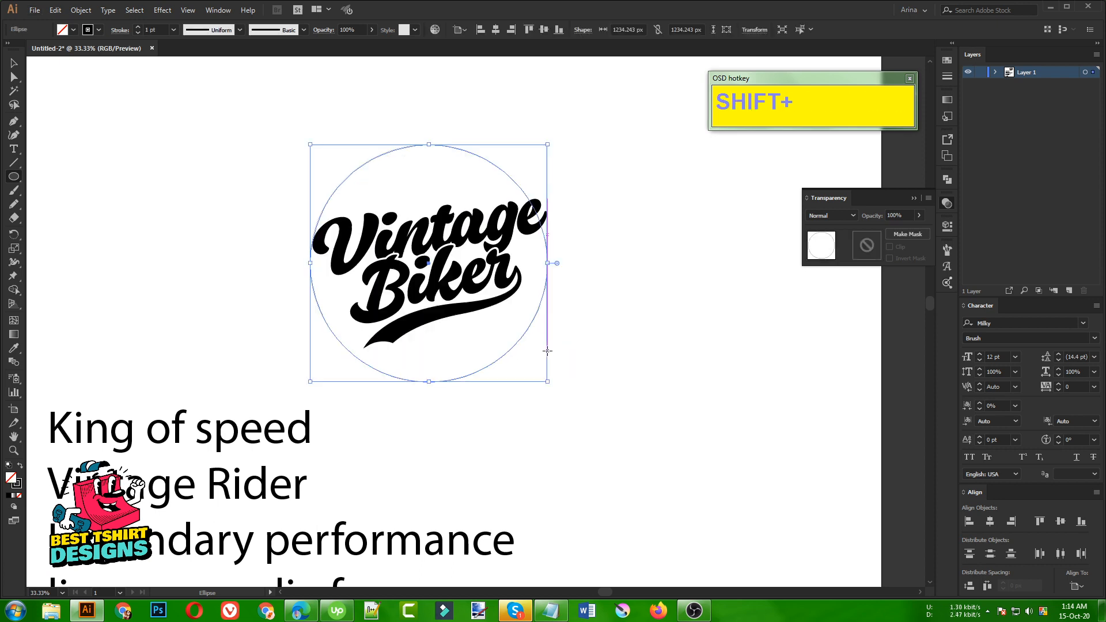
Resize the circle proportionally around the title to about 1109 px and set its stroke weight to 20 pt.
{"action": "key", "text": "shift+v"}
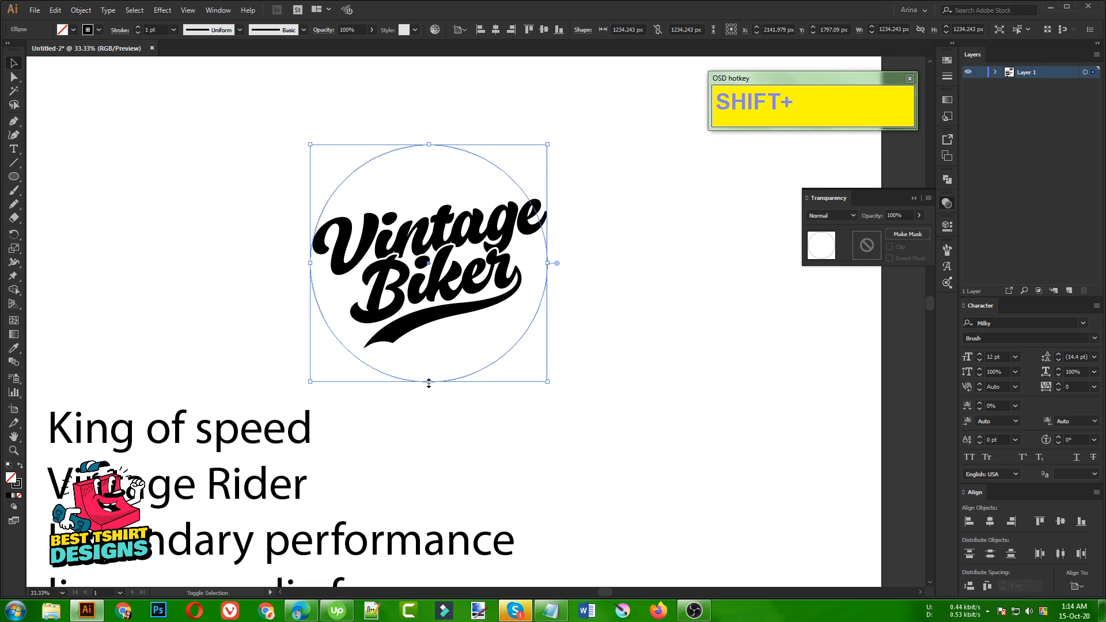
{"action": "left_click_drag", "start_coordinate": [429, 381], "coordinate": [437, 362]}
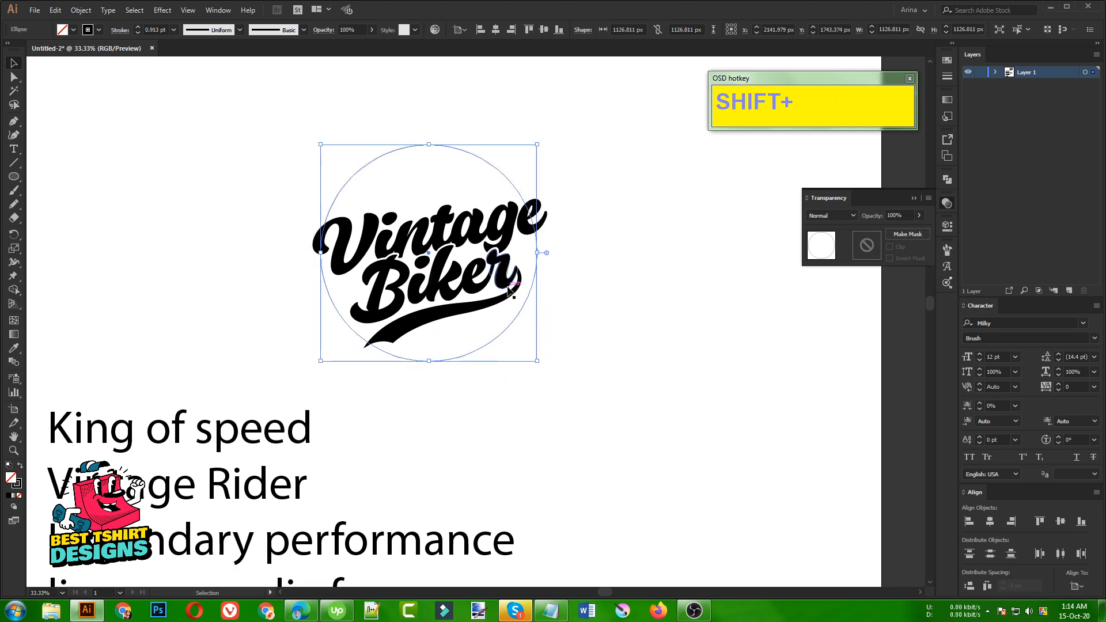
{"action": "left_click_drag", "start_coordinate": [429, 145], "coordinate": [430, 156]}
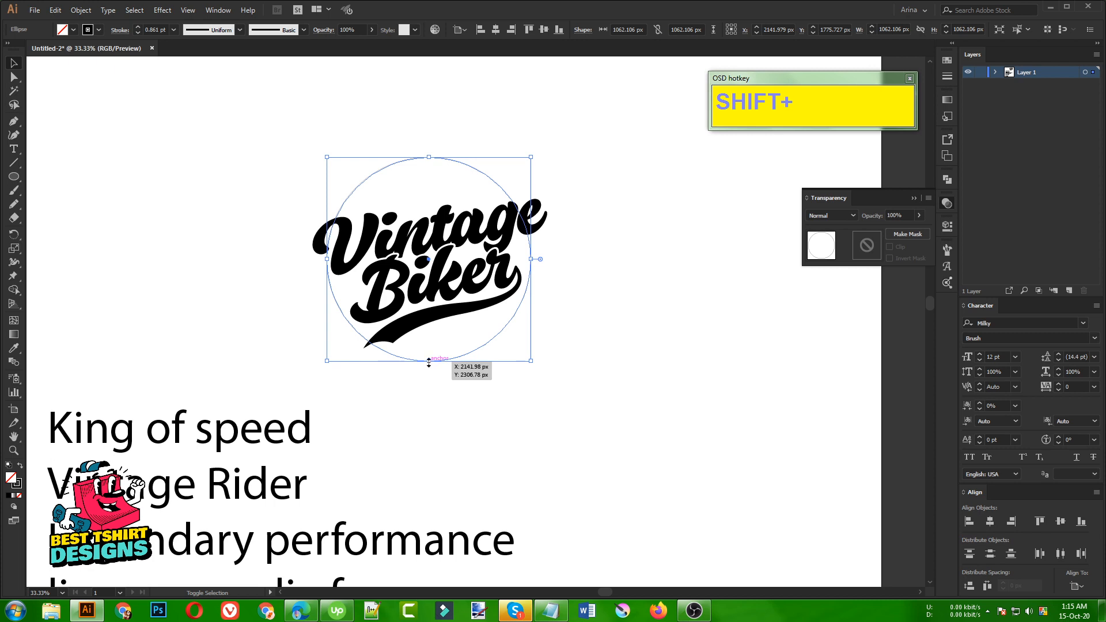
{"action": "left_click_drag", "start_coordinate": [428, 361], "coordinate": [429, 353]}
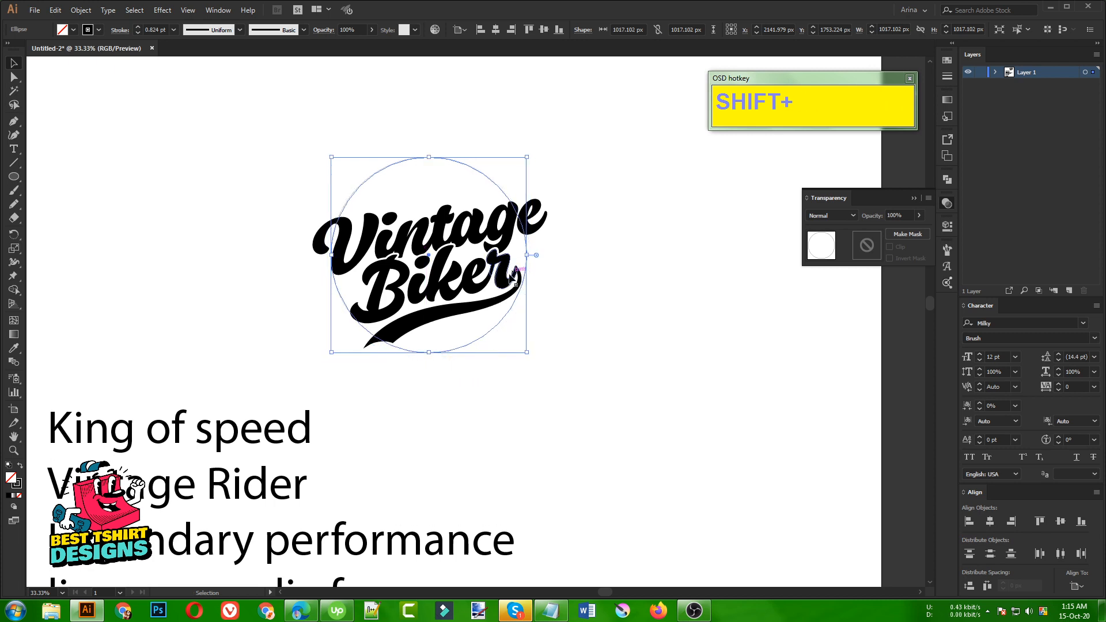
{"action": "left_click_drag", "start_coordinate": [526, 255], "coordinate": [543, 257]}
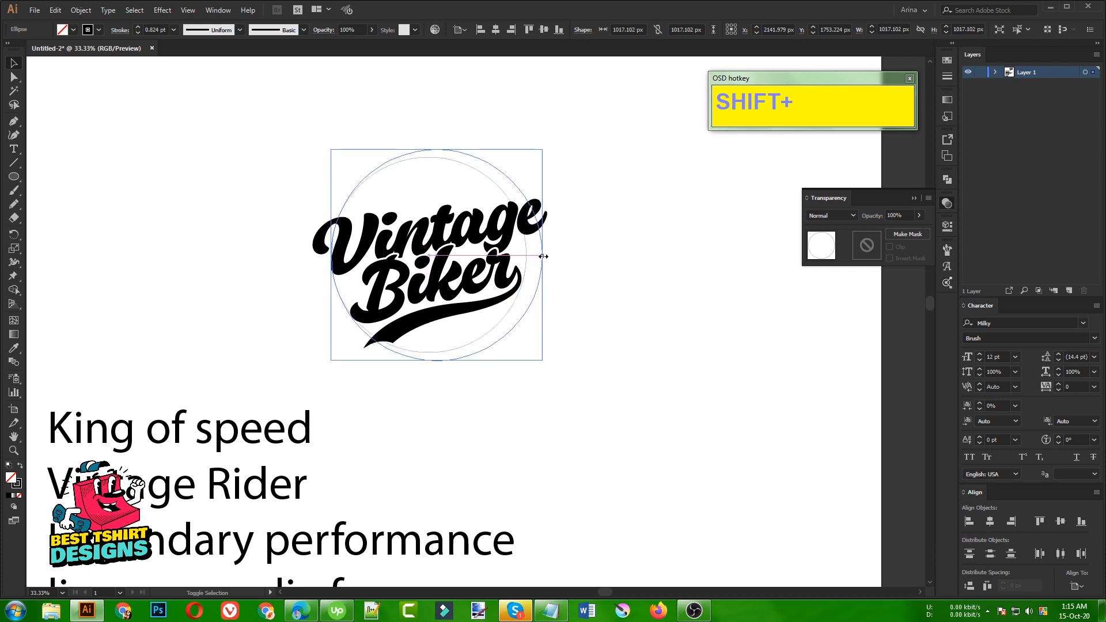
{"action": "left_click_drag", "start_coordinate": [330, 256], "coordinate": [324, 255]}
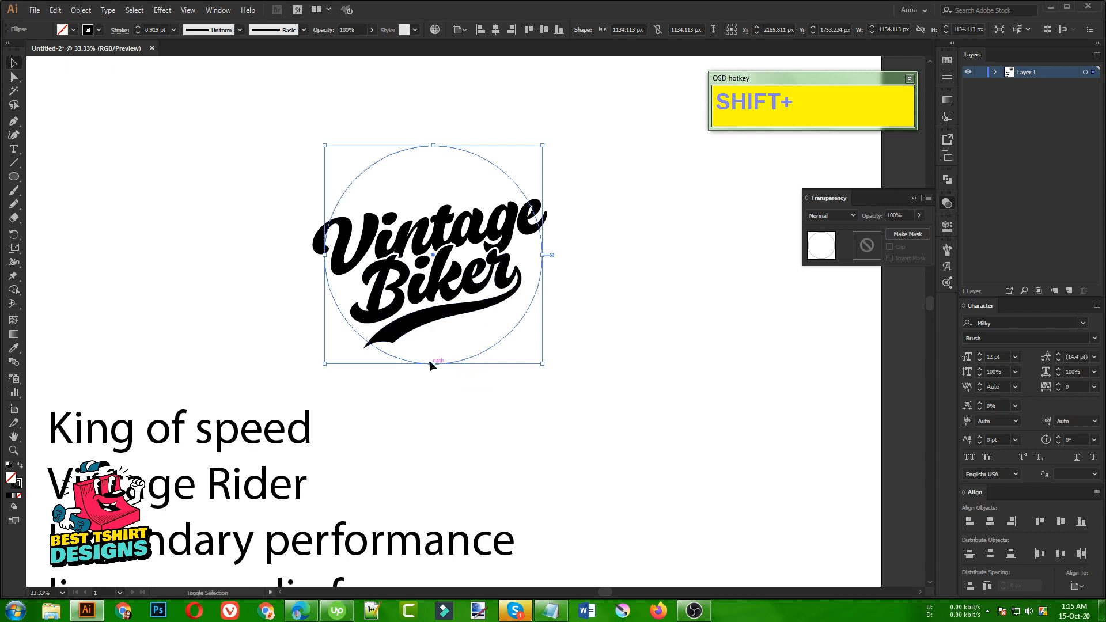
{"action": "left_click_drag", "start_coordinate": [433, 364], "coordinate": [435, 362]}
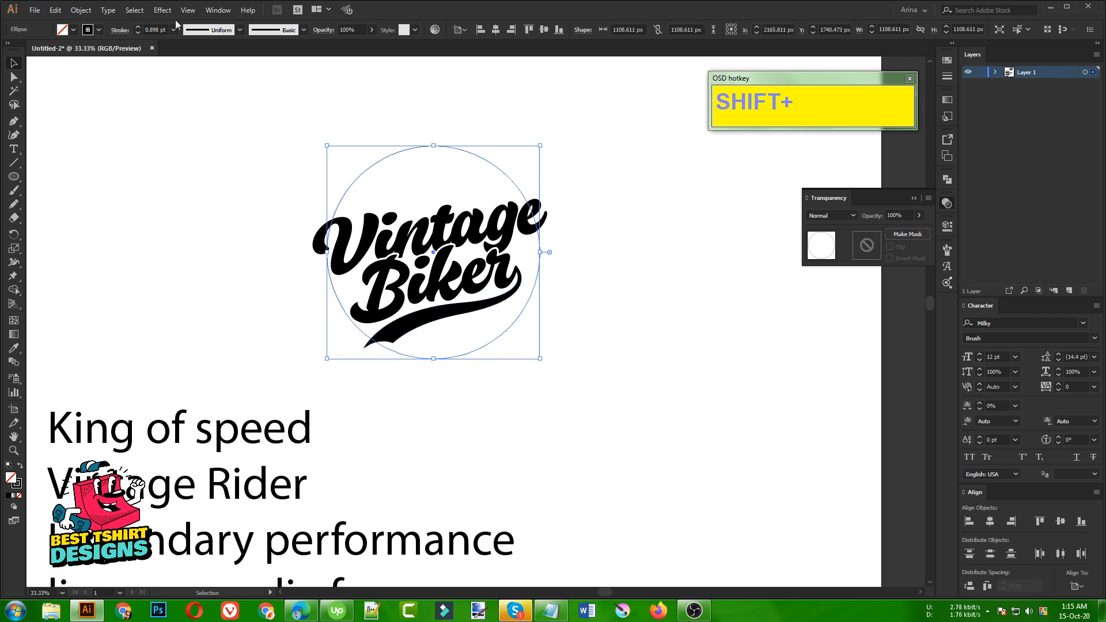
{"action": "scroll", "coordinate": [161, 27], "scroll_direction": "up", "scroll_amount": 1}
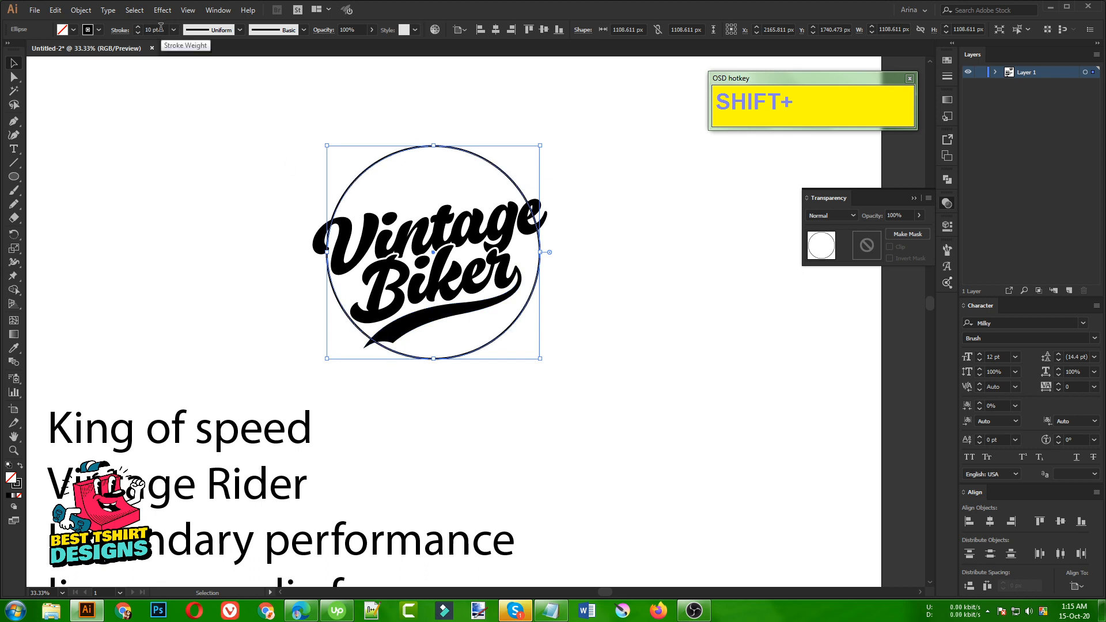
{"action": "left_click", "coordinate": [163, 142]}
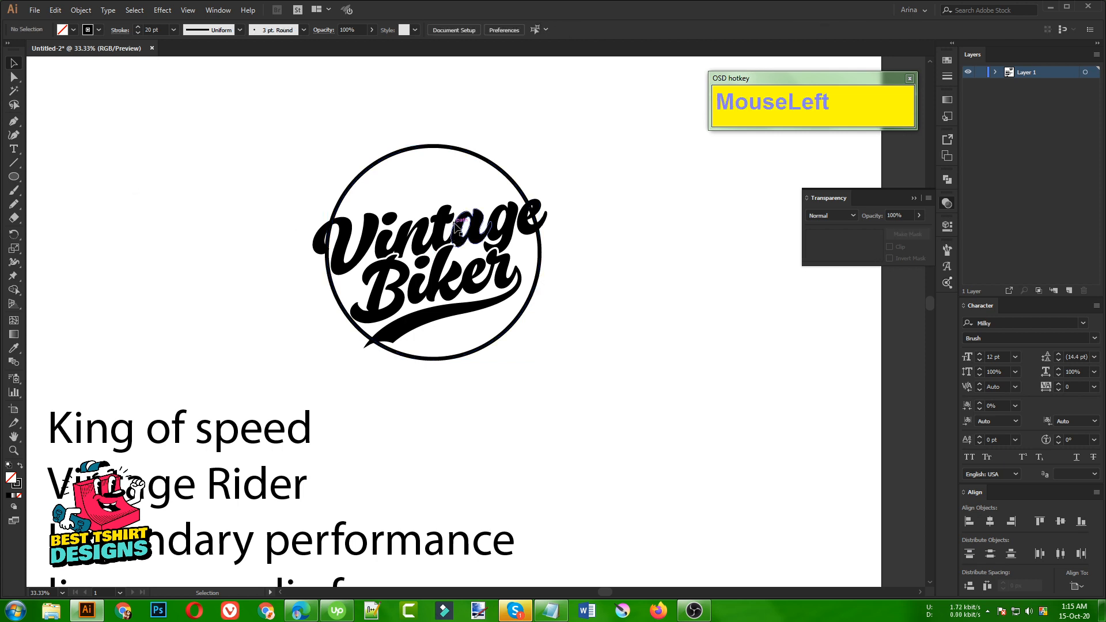
Paste a copy of the circle in place and scale it proportionally from its centre to about 851 px as an inner ring.
{"action": "left_click", "coordinate": [428, 148]}
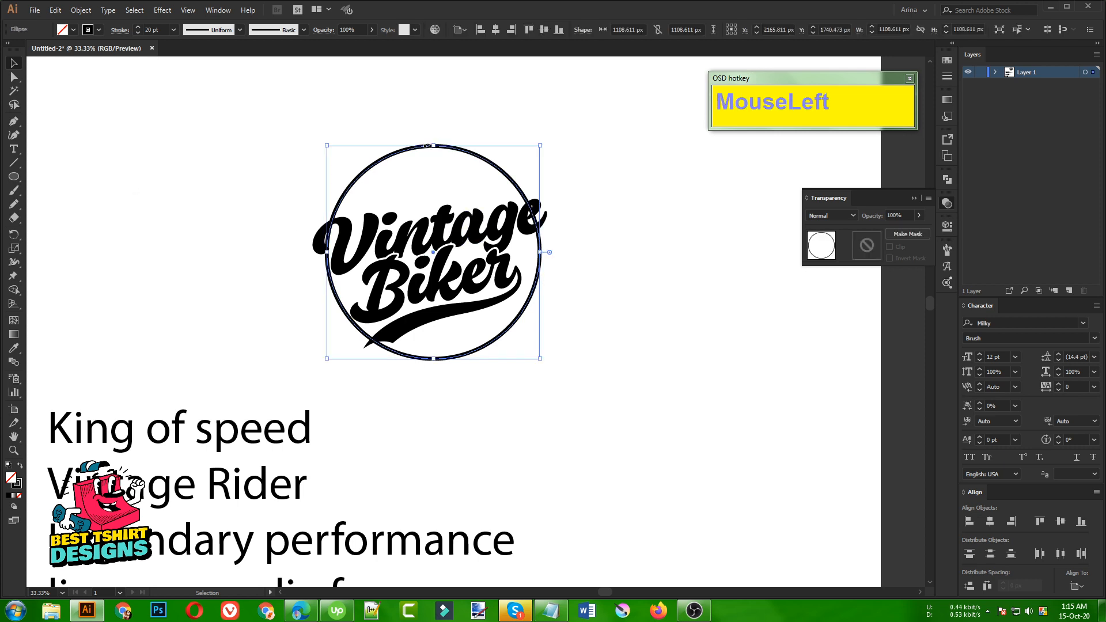
{"action": "key", "text": "ctrl+f"}
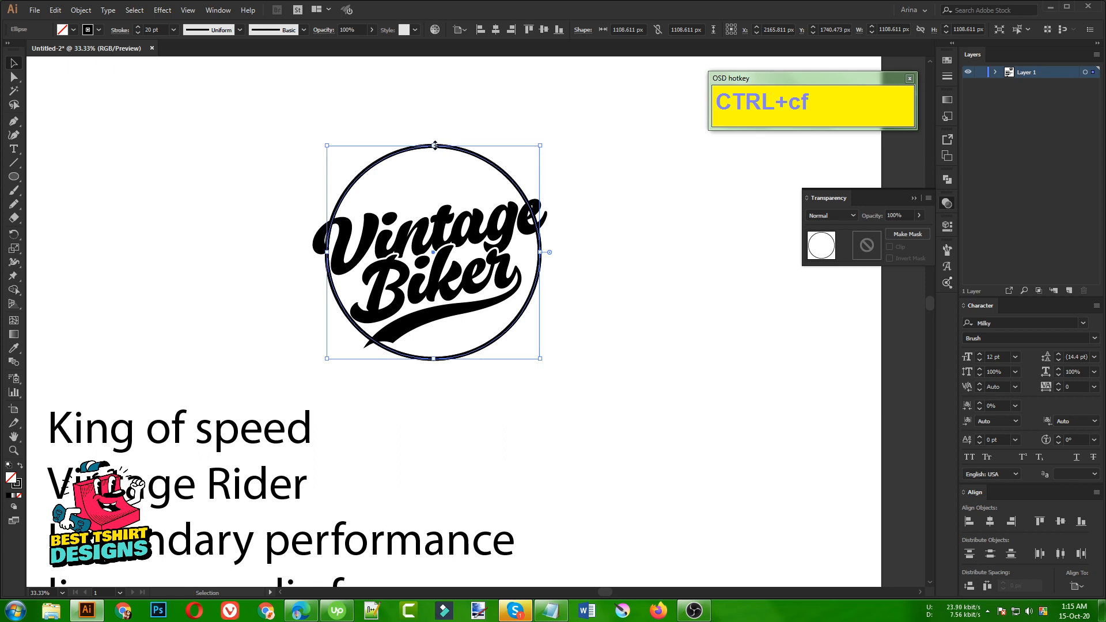
{"action": "left_click_drag", "start_coordinate": [434, 146], "coordinate": [434, 168]}
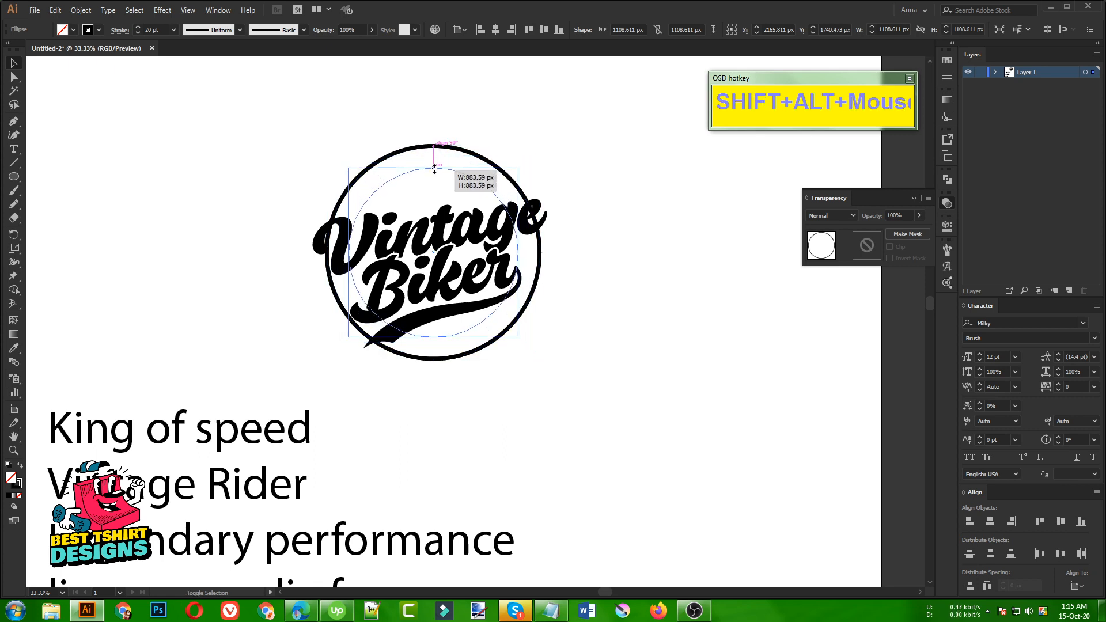
{"action": "left_click_drag", "start_coordinate": [434, 168], "coordinate": [433, 175]}
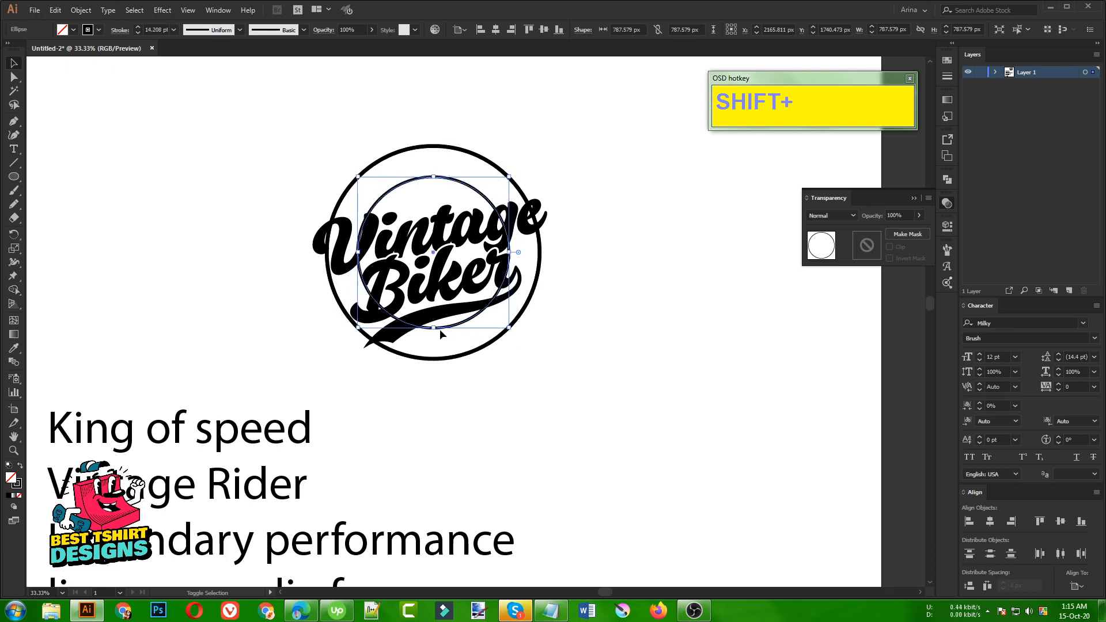
{"action": "left_click_drag", "start_coordinate": [433, 328], "coordinate": [436, 335]}
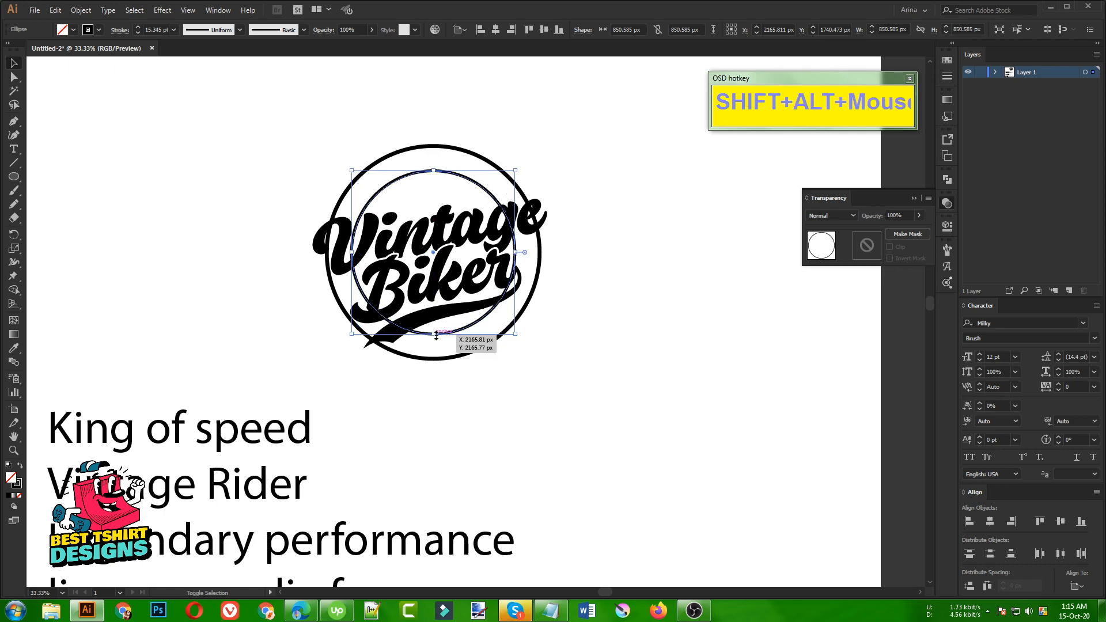
{"action": "left_click", "coordinate": [617, 363]}
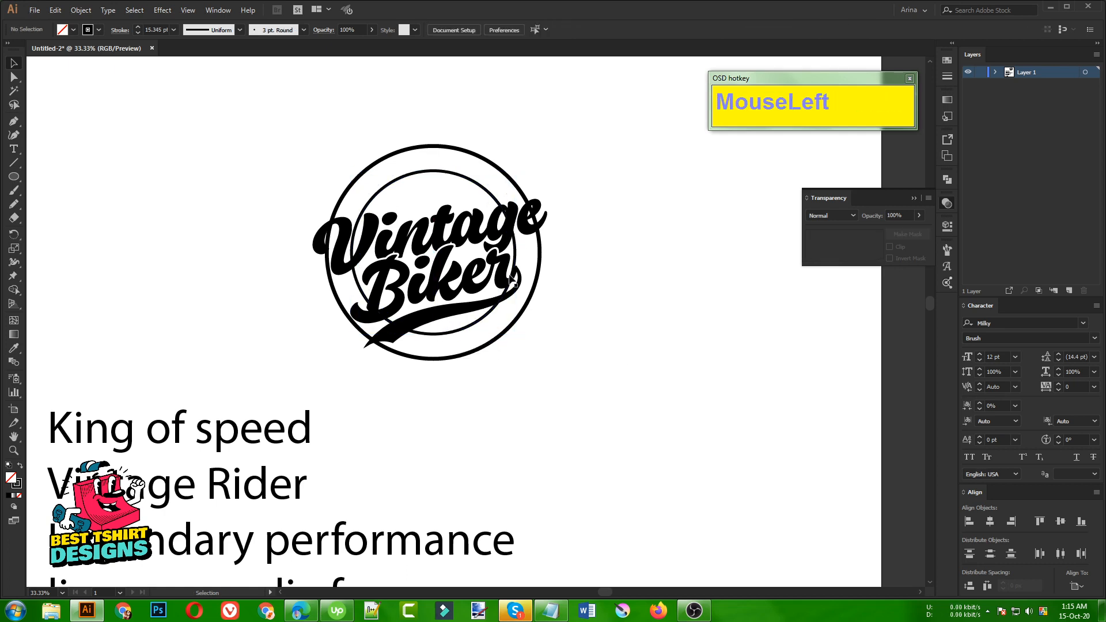
{"action": "left_click", "coordinate": [449, 173]}
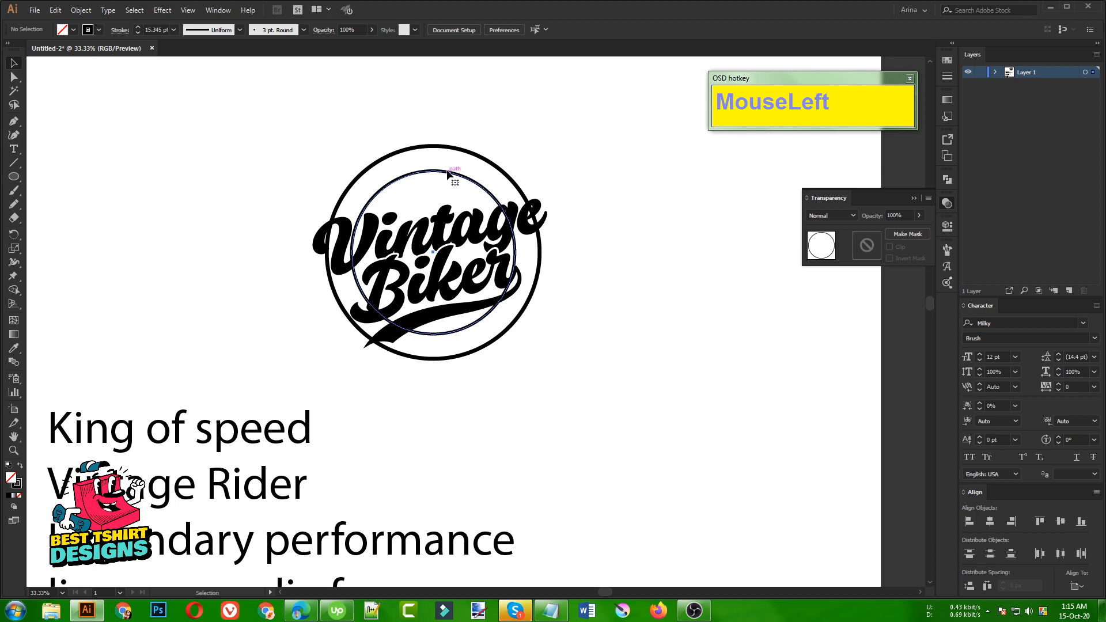
Paste a copy of the inner ring in place and scale it proportionally from its centre to about 974 px, between the two circles.
{"action": "key", "text": "ctrl+c"}
{"action": "key", "text": "ctrl+f"}
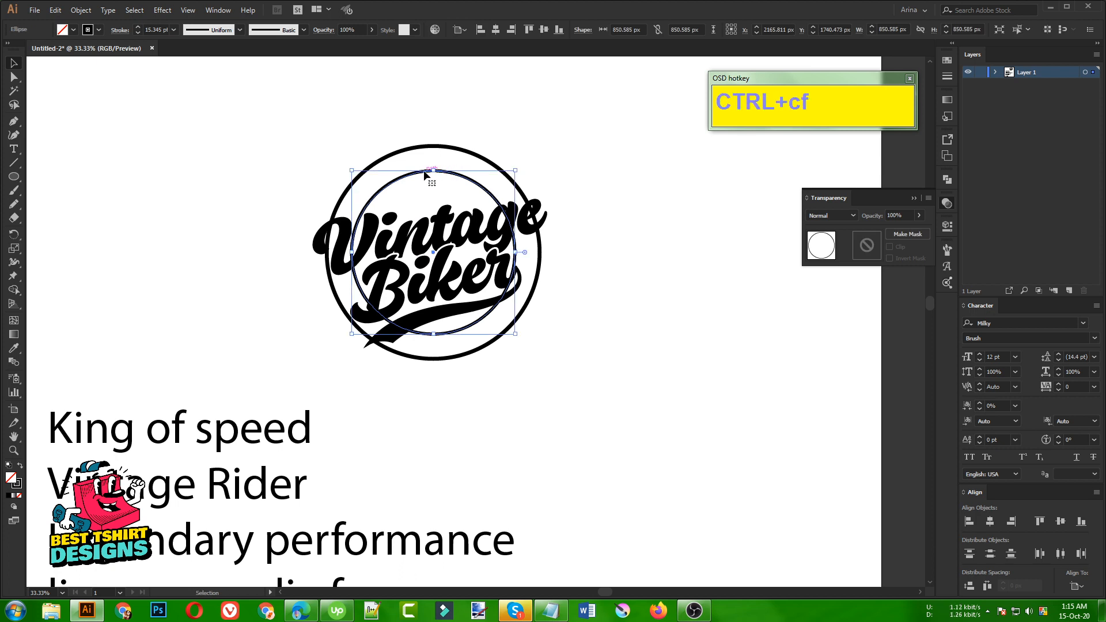
{"action": "mouse_move", "coordinate": [433, 170]}
{"action": "left_mouse_down"}
{"action": "mouse_move", "coordinate": [434, 156]}
{"action": "mouse_move", "coordinate": [436, 165]}
{"action": "left_mouse_up"}
{"action": "left_click", "coordinate": [281, 196]}
Copy the "King of speed" line from the slogan list into a separate text object and place it below the circles.
{"action": "scroll", "coordinate": [536, 282], "scroll_direction": "down", "scroll_amount": 1}
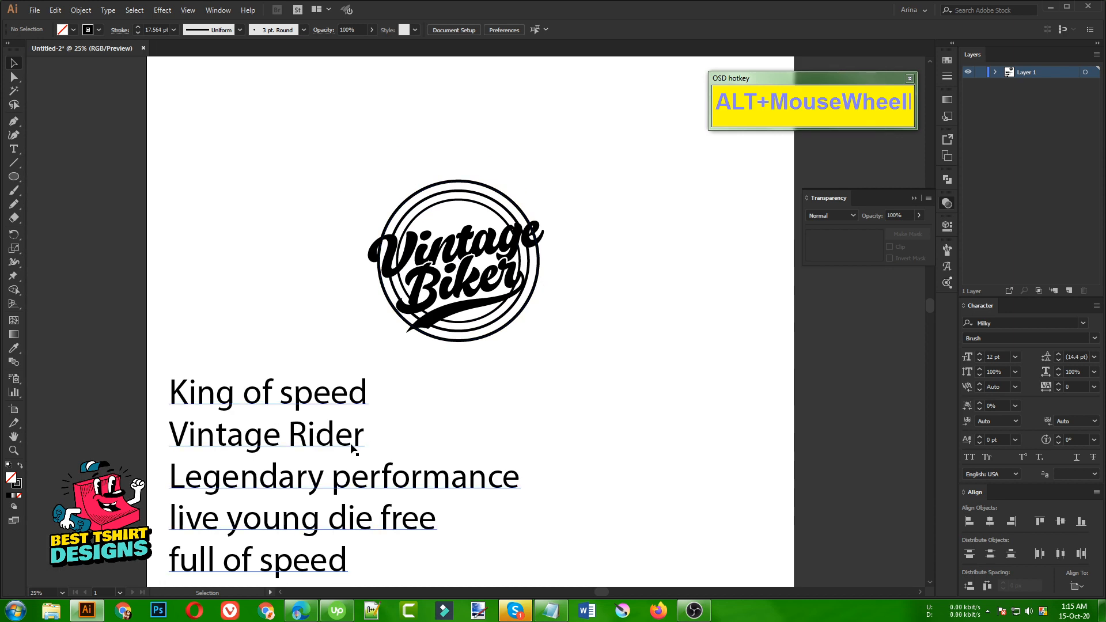
{"action": "double_click", "coordinate": [234, 402]}
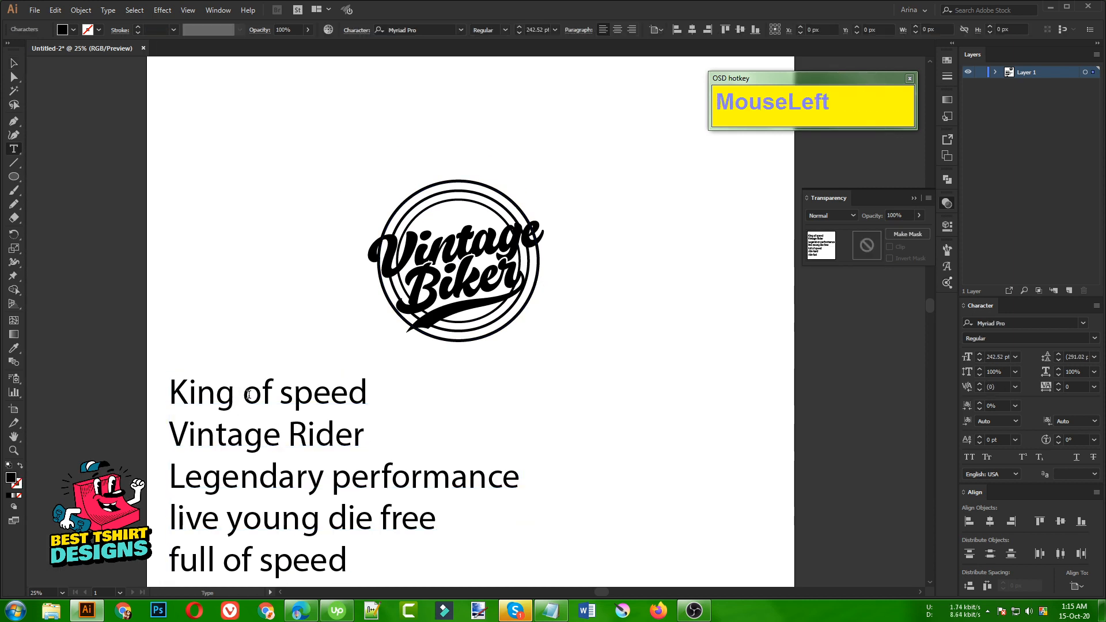
{"action": "left_click_drag", "start_coordinate": [373, 394], "coordinate": [317, 400]}
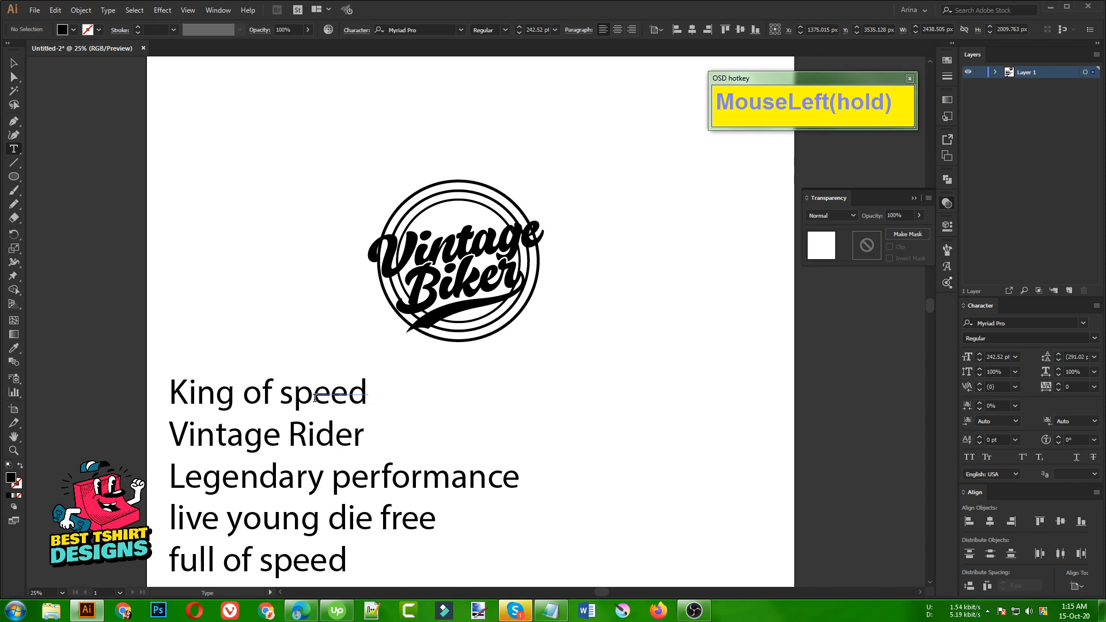
{"action": "key", "text": "ctrl+z"}
{"action": "left_click_drag", "start_coordinate": [363, 390], "coordinate": [166, 393]}
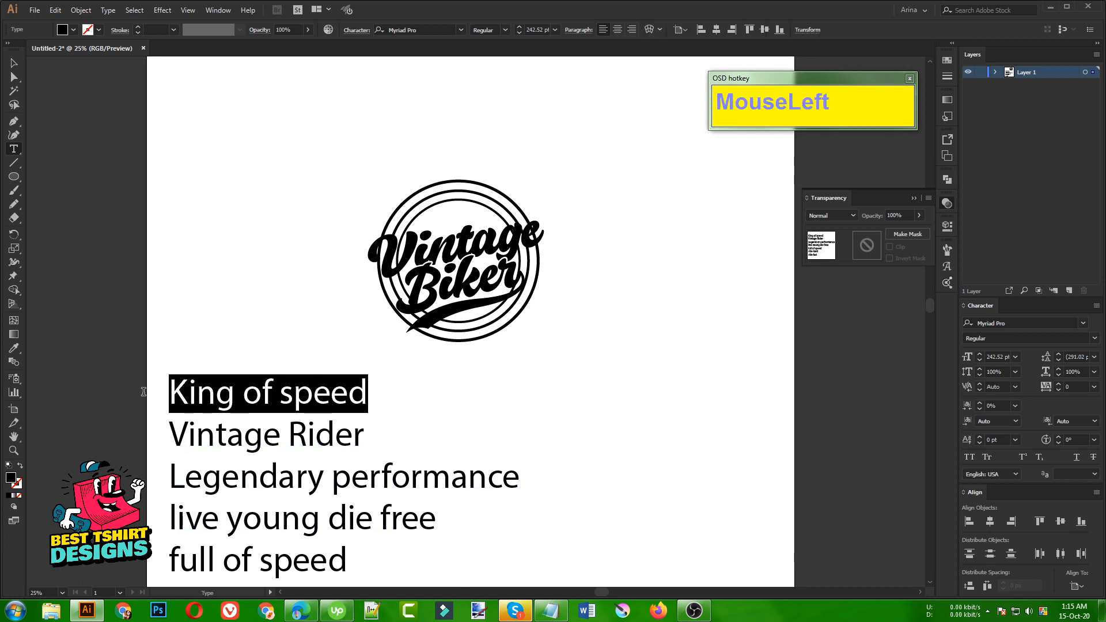
{"action": "key", "text": "ctrl+c"}
{"action": "left_click", "coordinate": [11, 59]}
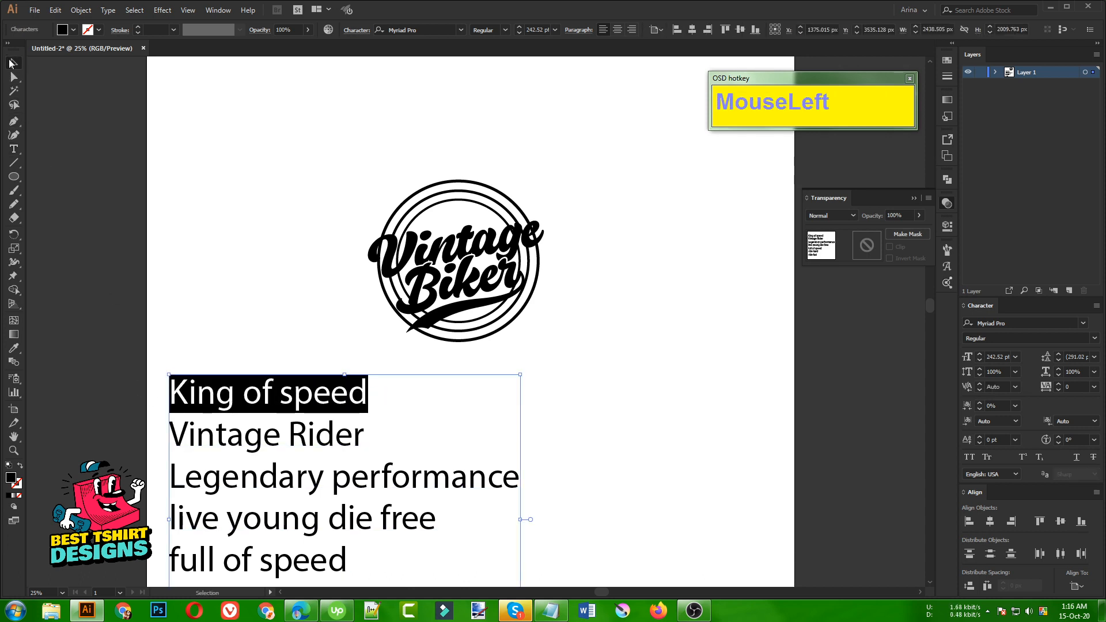
{"action": "key", "text": "ctrl+v"}
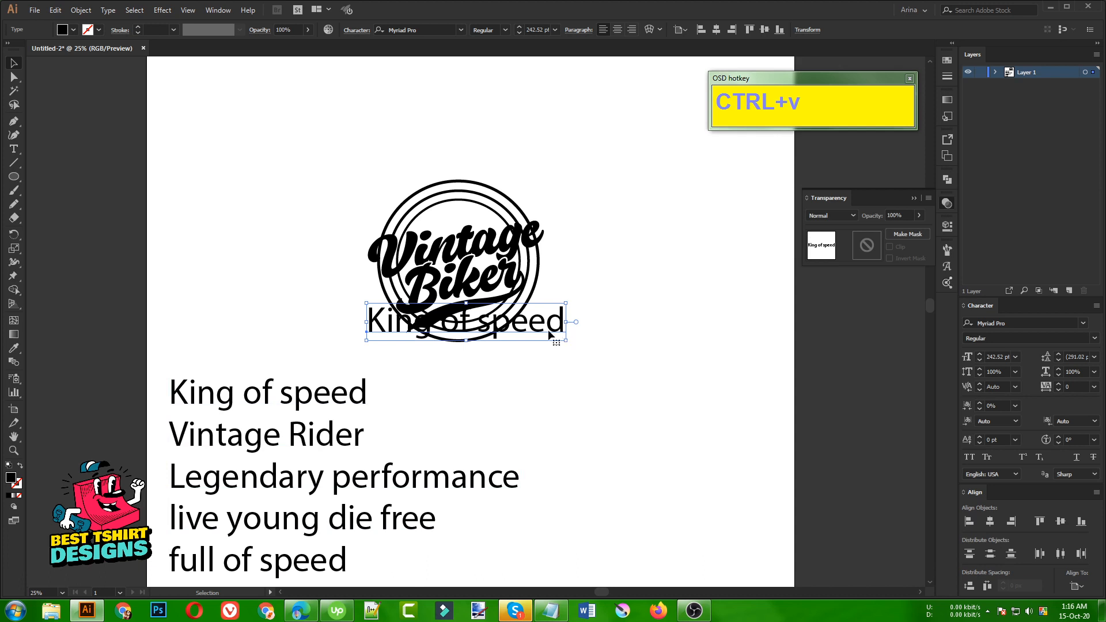
{"action": "left_click_drag", "start_coordinate": [550, 336], "coordinate": [607, 399]}
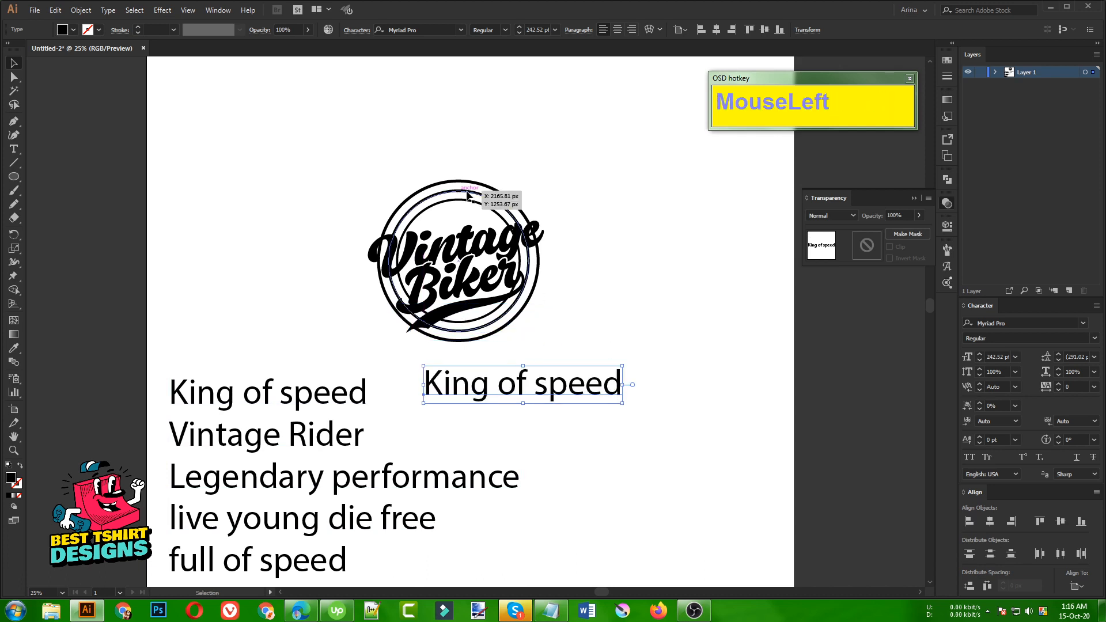
{"action": "scroll", "coordinate": [566, 391], "scroll_direction": "up", "scroll_amount": 1}
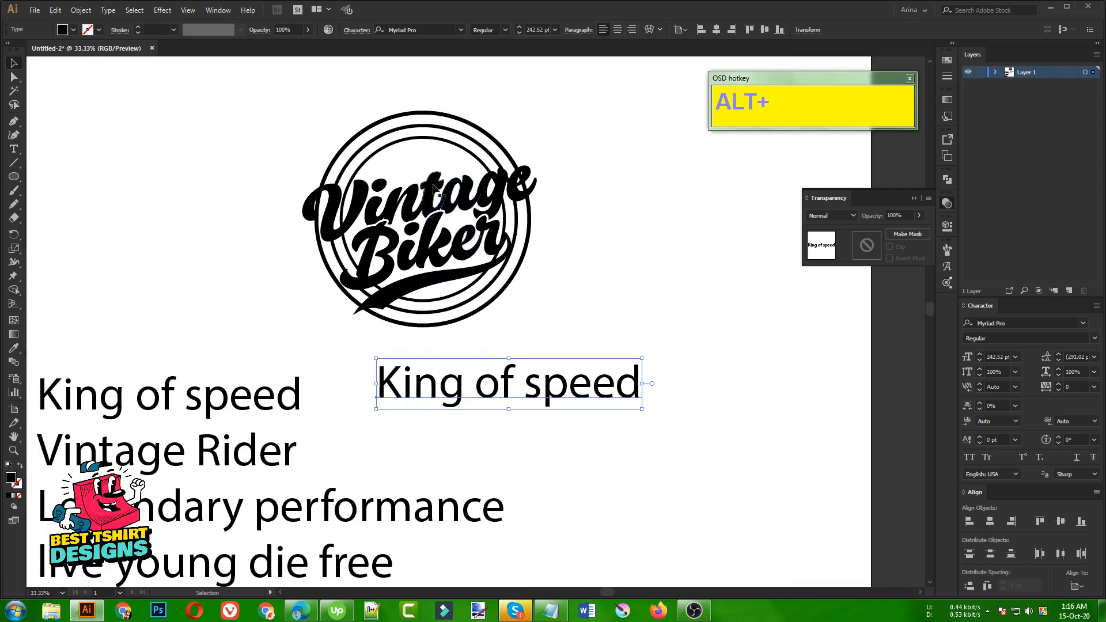
{"action": "right_click", "coordinate": [494, 380]}
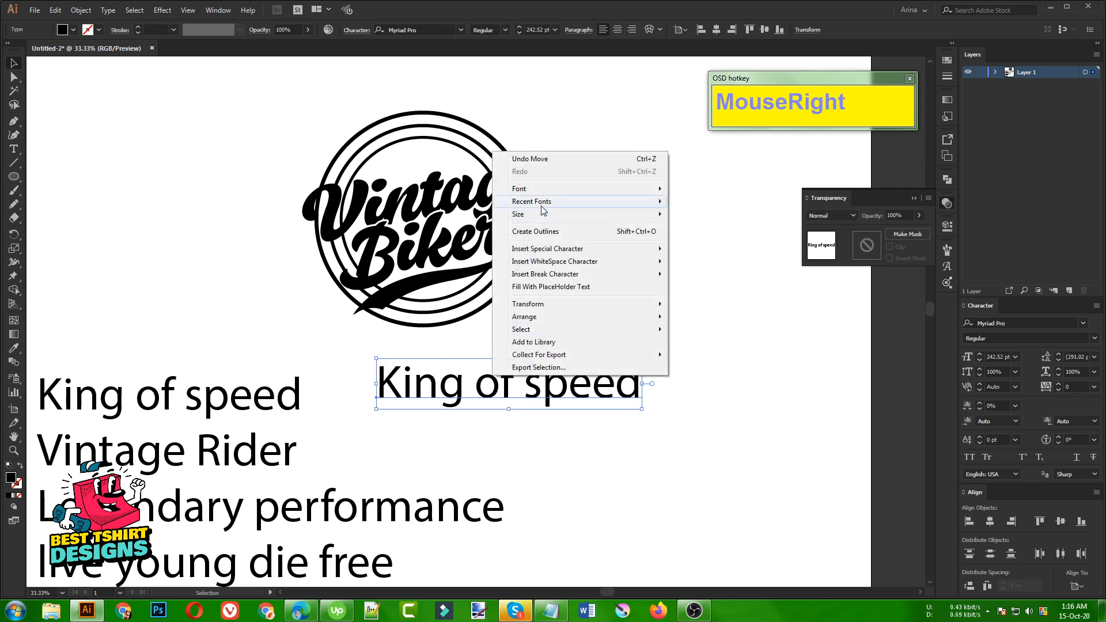
{"action": "mouse_move", "coordinate": [547, 203]}
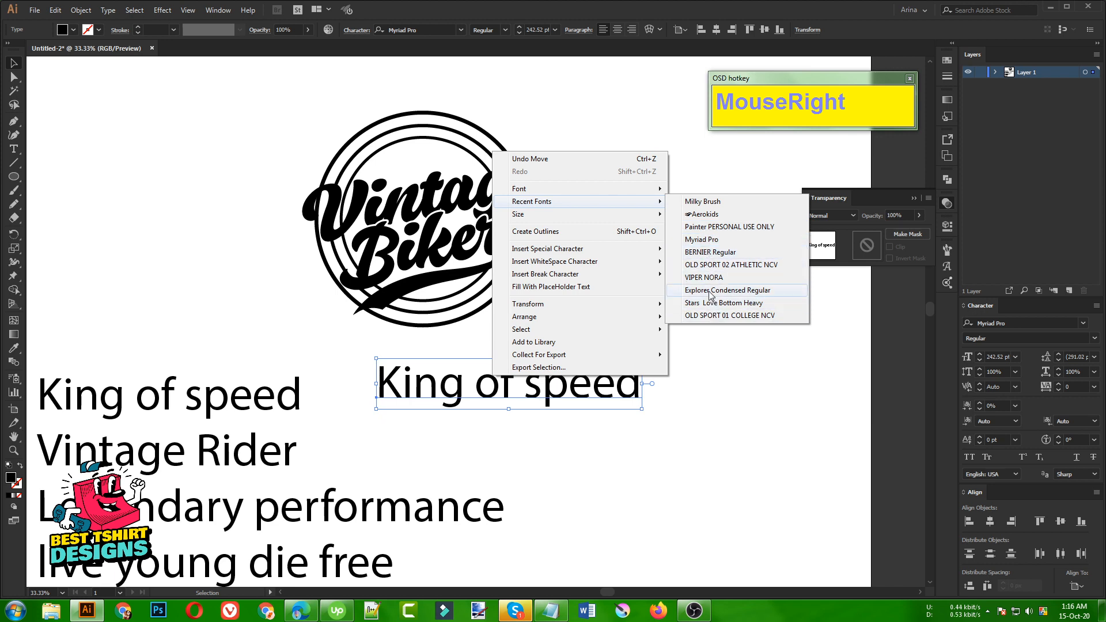
{"action": "left_click", "coordinate": [646, 121]}
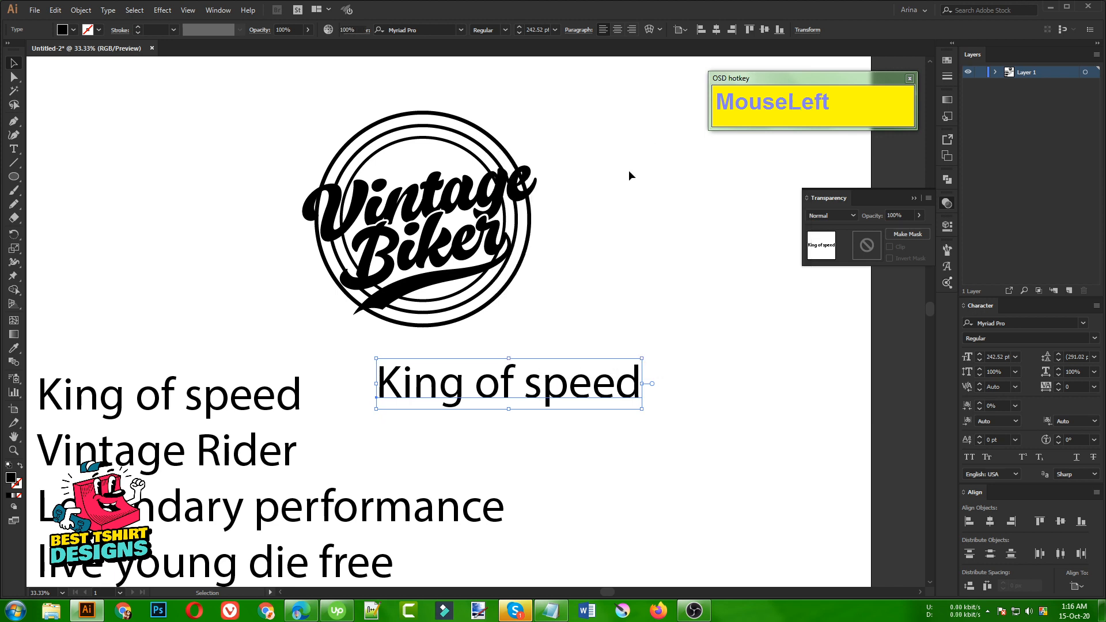
Set the separate "King of speed" text in the BERNIER Regular font with All Caps.
{"action": "left_click", "coordinate": [599, 385]}
{"action": "left_click", "coordinate": [411, 31]}
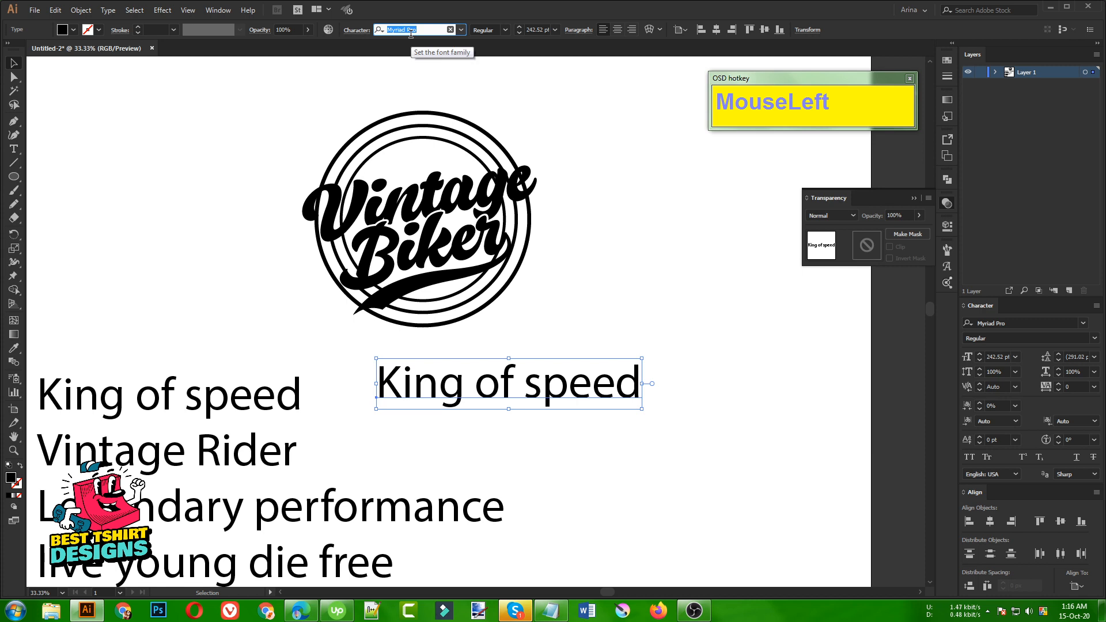
{"action": "type", "text": "ber"}
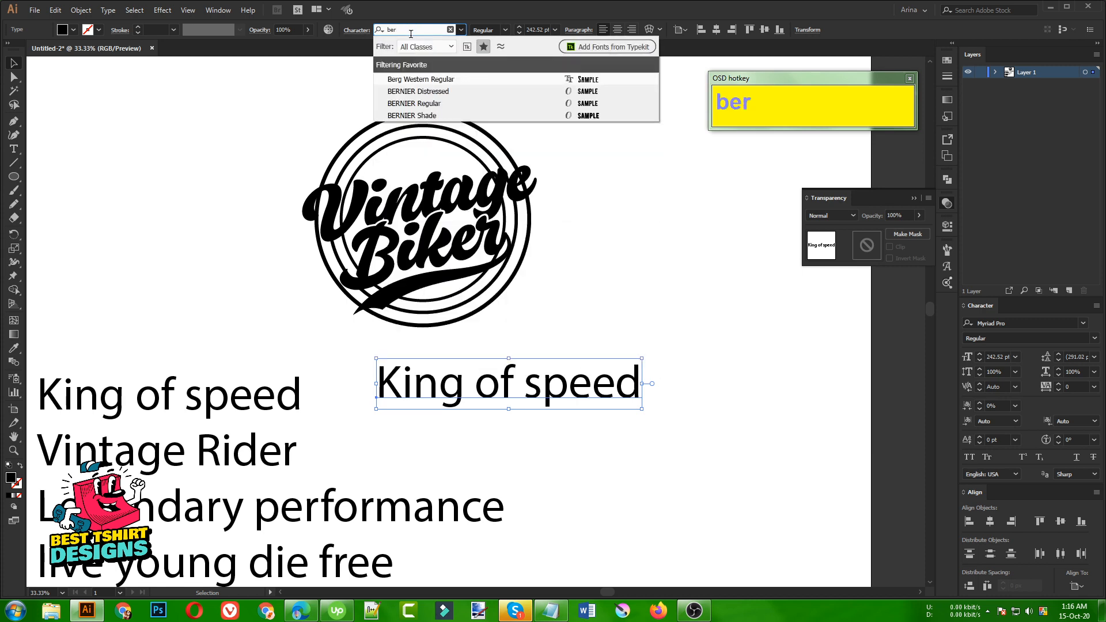
{"action": "left_click", "coordinate": [420, 103]}
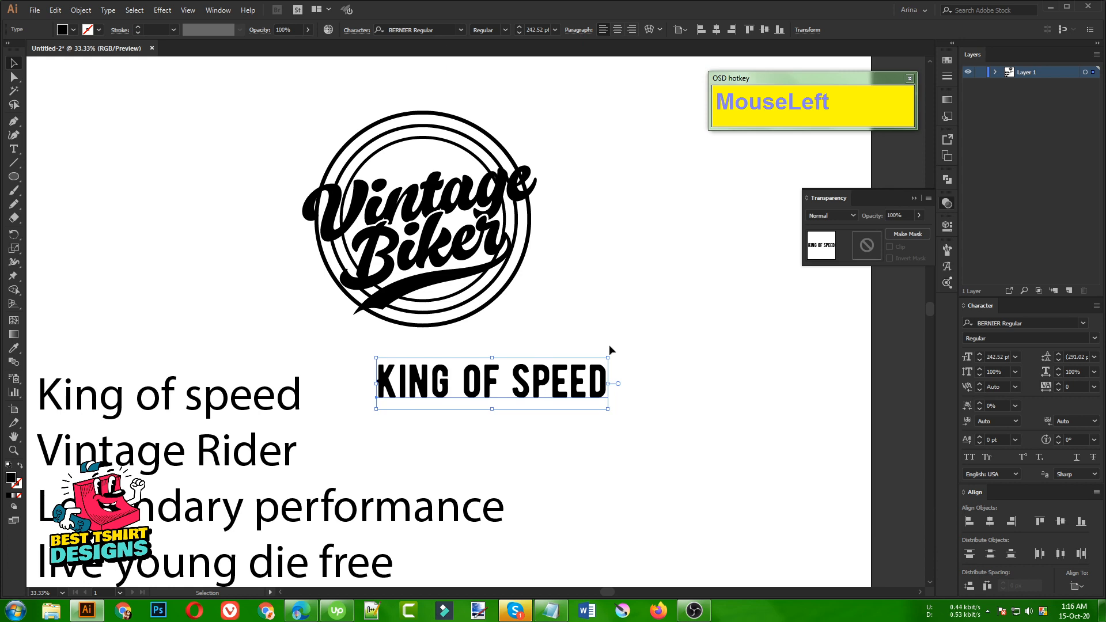
{"action": "scroll", "coordinate": [510, 385], "scroll_direction": "up", "scroll_amount": 1}
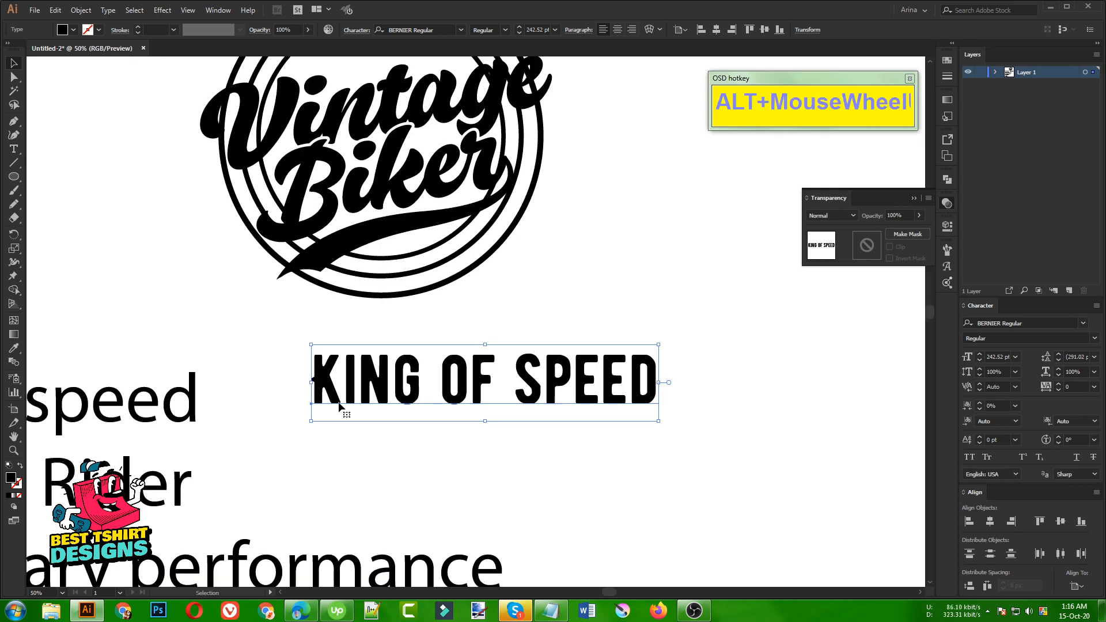
{"action": "left_click", "coordinate": [966, 458]}
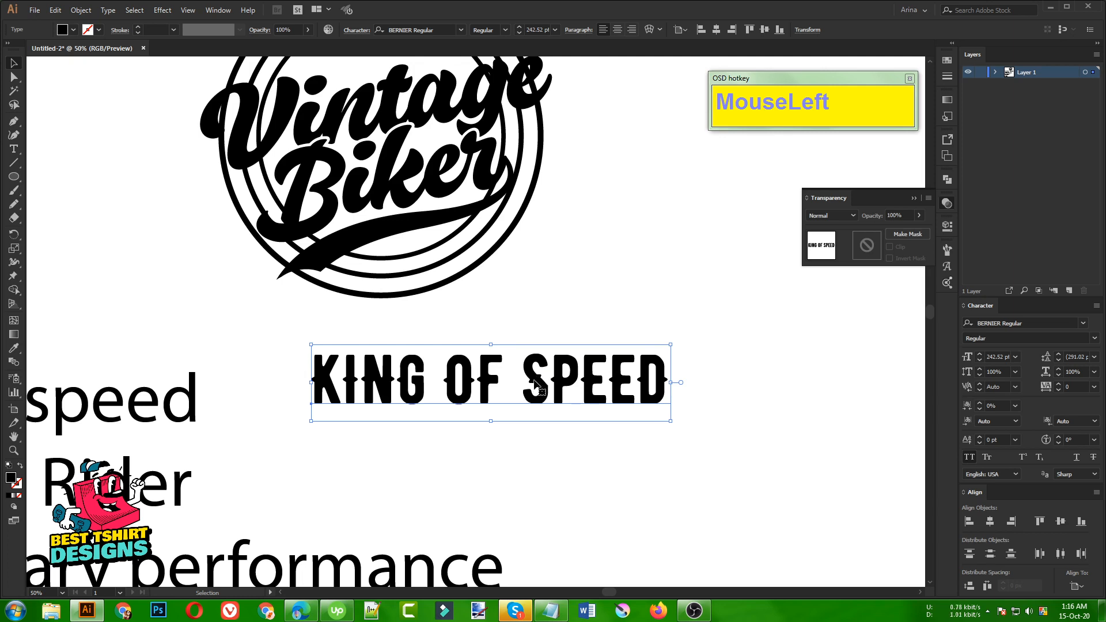
Cut the "King of speed" text and paste it as type on a path along the upper left of the middle circle.
{"action": "scroll", "coordinate": [519, 376], "scroll_direction": "down", "scroll_amount": 1}
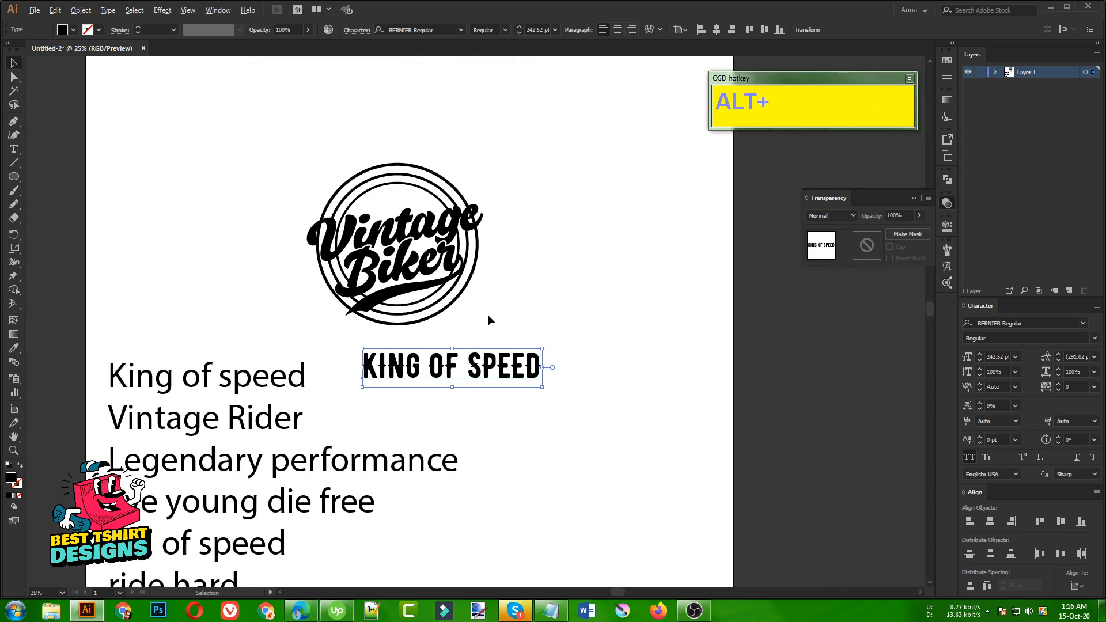
{"action": "left_click", "coordinate": [482, 377]}
{"action": "key", "text": "ctrl+x"}
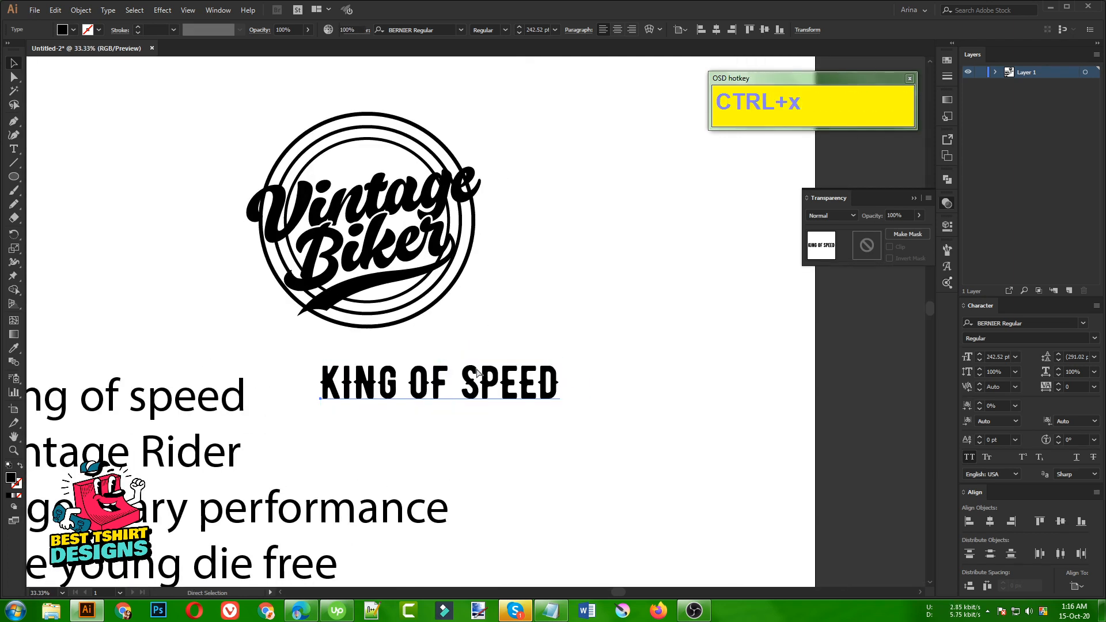
{"action": "scroll", "coordinate": [348, 115], "scroll_direction": "up", "scroll_amount": 1}
{"action": "left_click", "coordinate": [300, 166]}
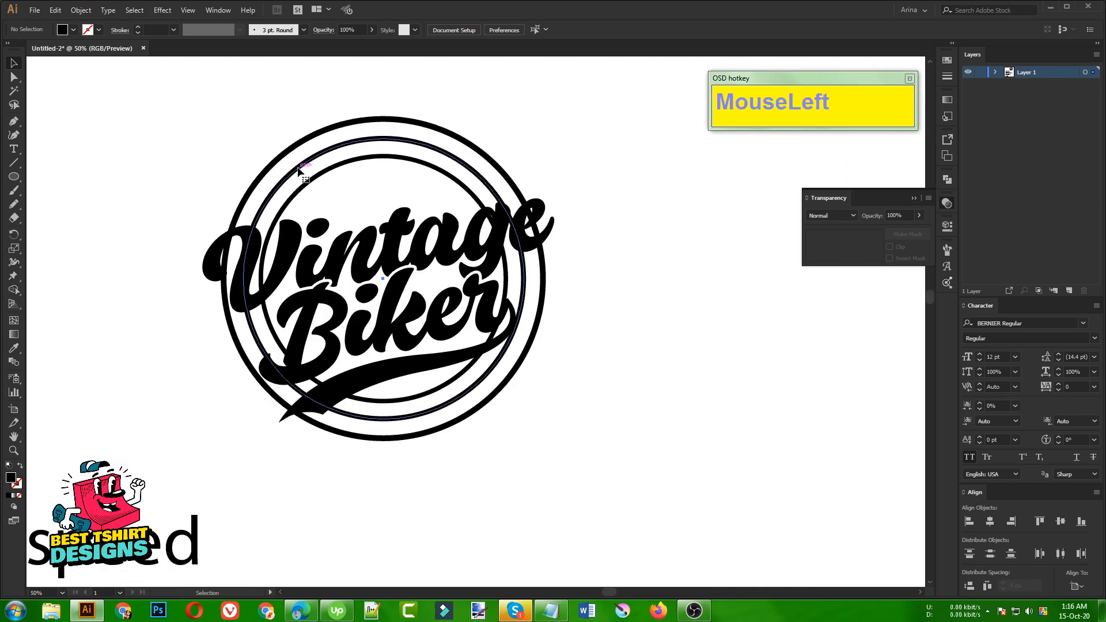
{"action": "left_click_drag", "start_coordinate": [14, 149], "coordinate": [52, 181]}
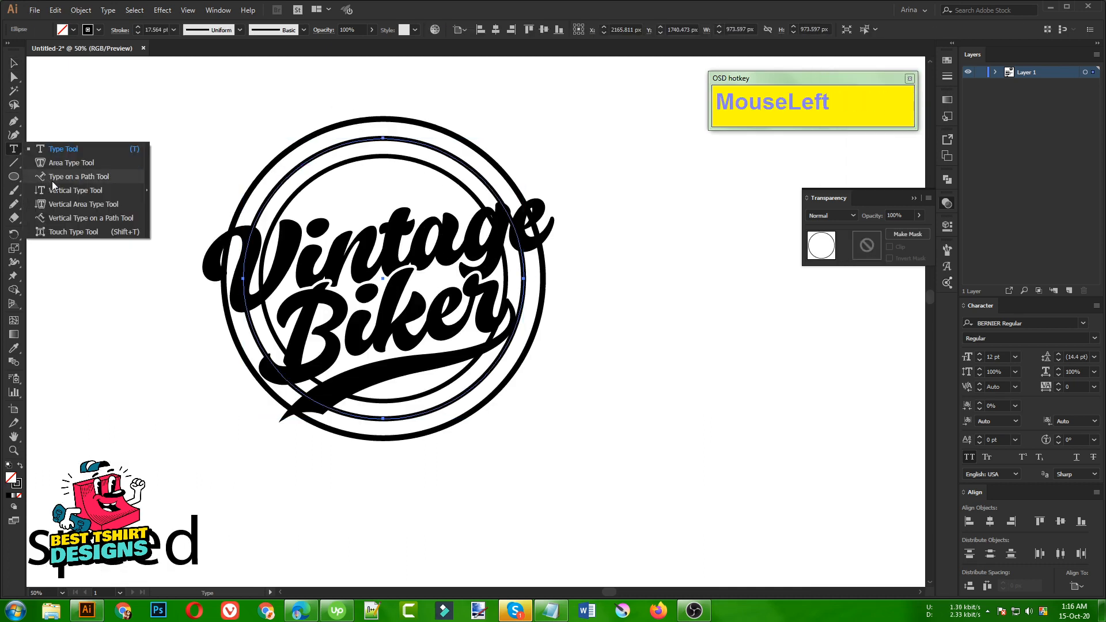
{"action": "left_click", "coordinate": [261, 213]}
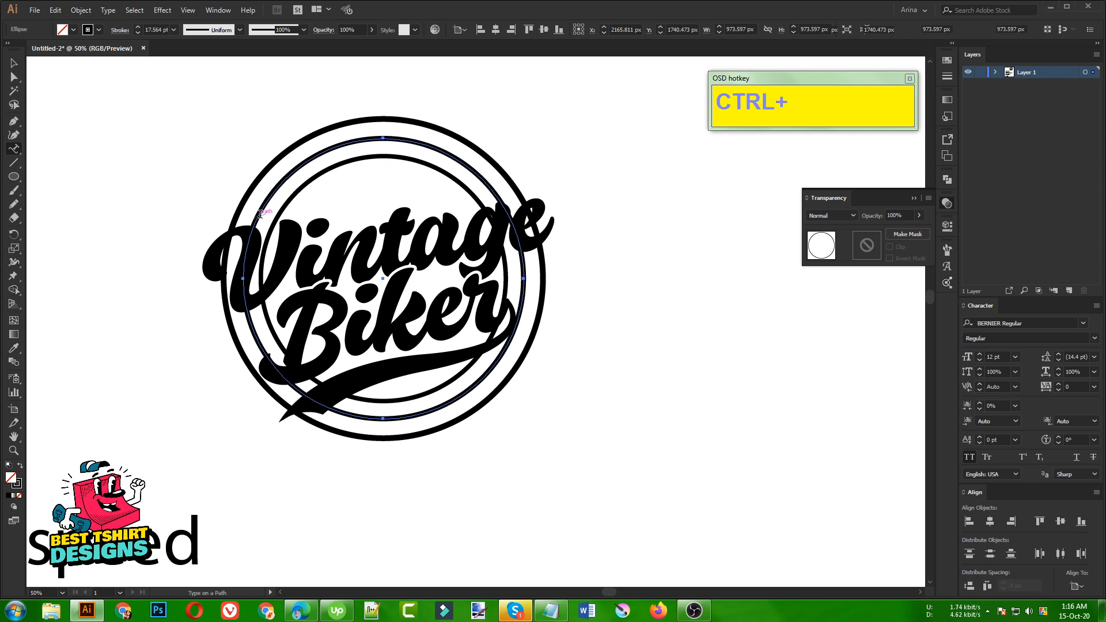
{"action": "key", "text": "ctrl+v"}
{"action": "left_click", "coordinate": [14, 63]}
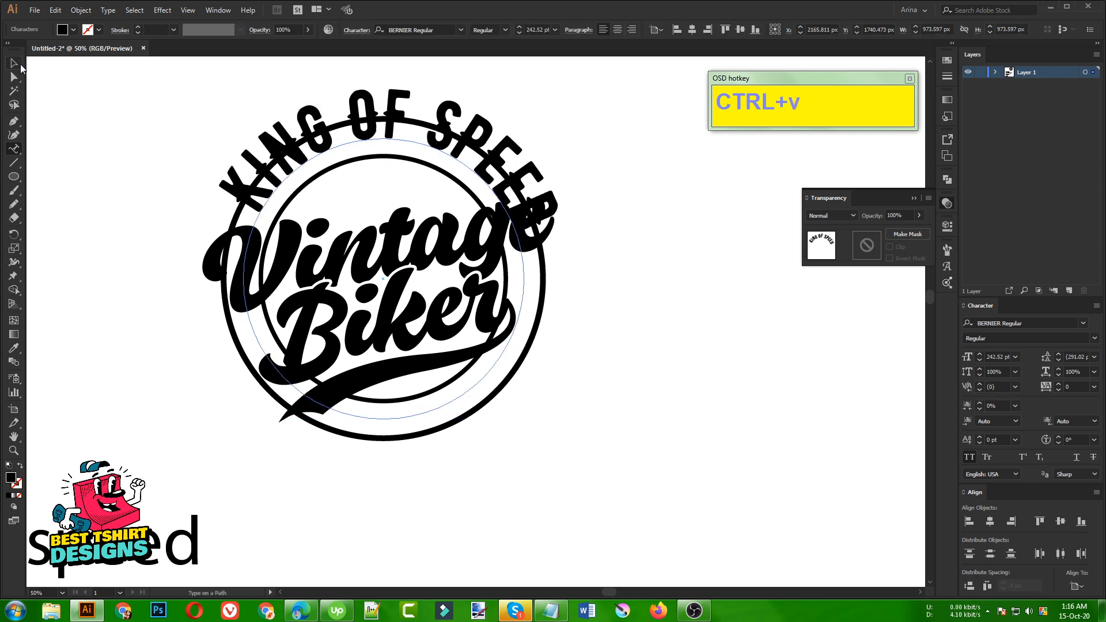
Fit the curved "King of speed" text between the two rings with a 140 pt font size and a -48 pt baseline shift.
{"action": "scroll", "coordinate": [543, 30], "scroll_direction": "down", "scroll_amount": 5}
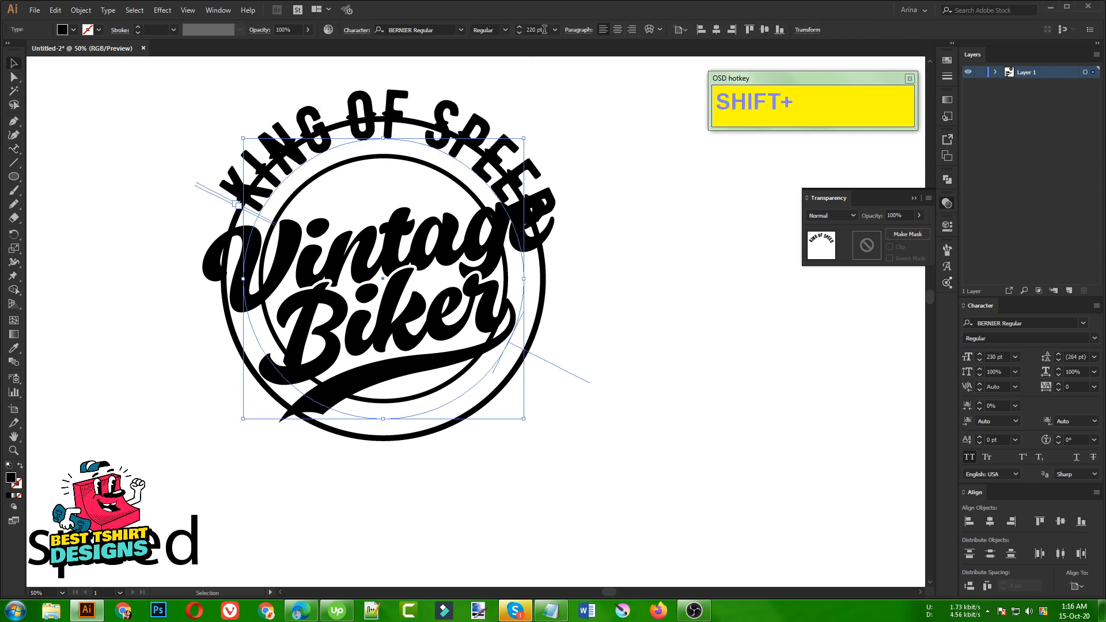
{"action": "scroll", "coordinate": [543, 30], "scroll_direction": "down", "scroll_amount": 1}
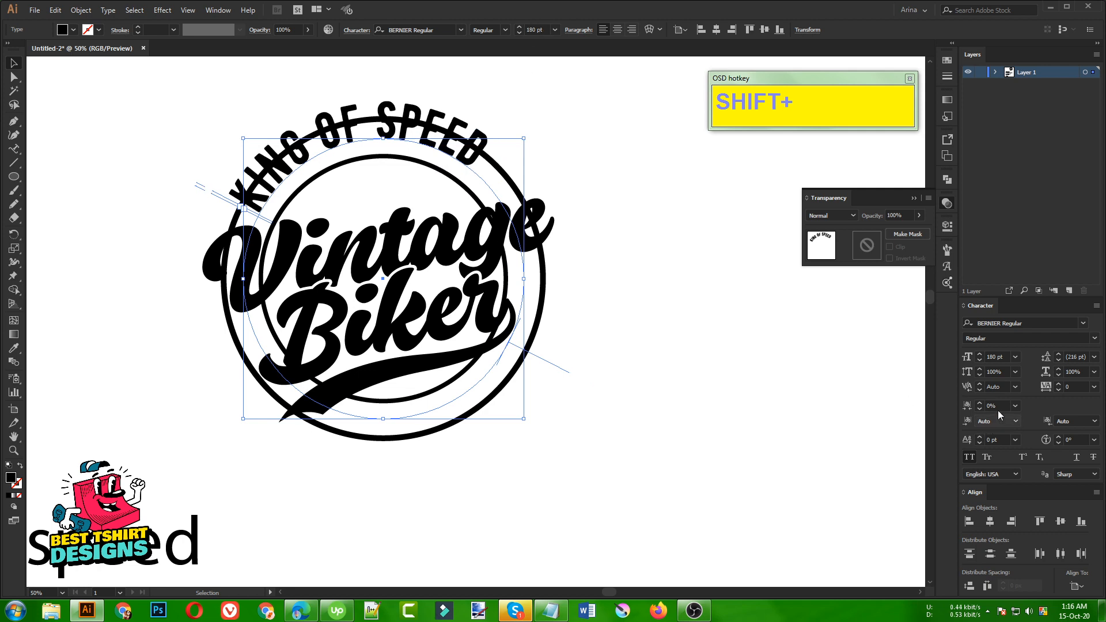
{"action": "scroll", "coordinate": [999, 436], "scroll_direction": "up", "scroll_amount": 1}
{"action": "scroll", "coordinate": [998, 436], "scroll_direction": "down", "scroll_amount": 4}
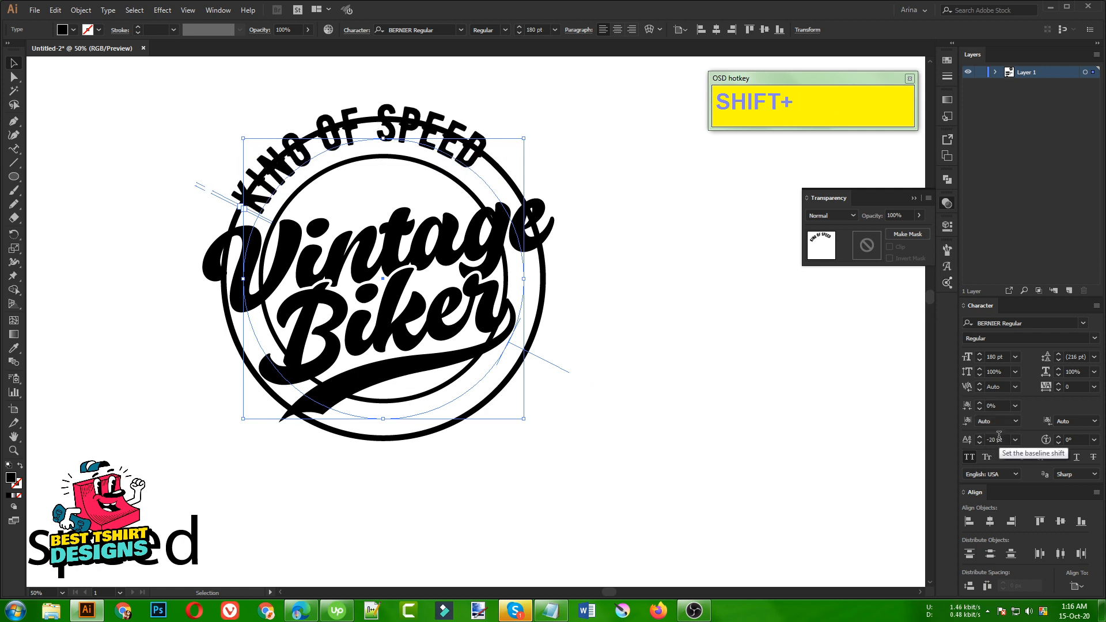
{"action": "scroll", "coordinate": [999, 436], "scroll_direction": "down", "scroll_amount": 1}
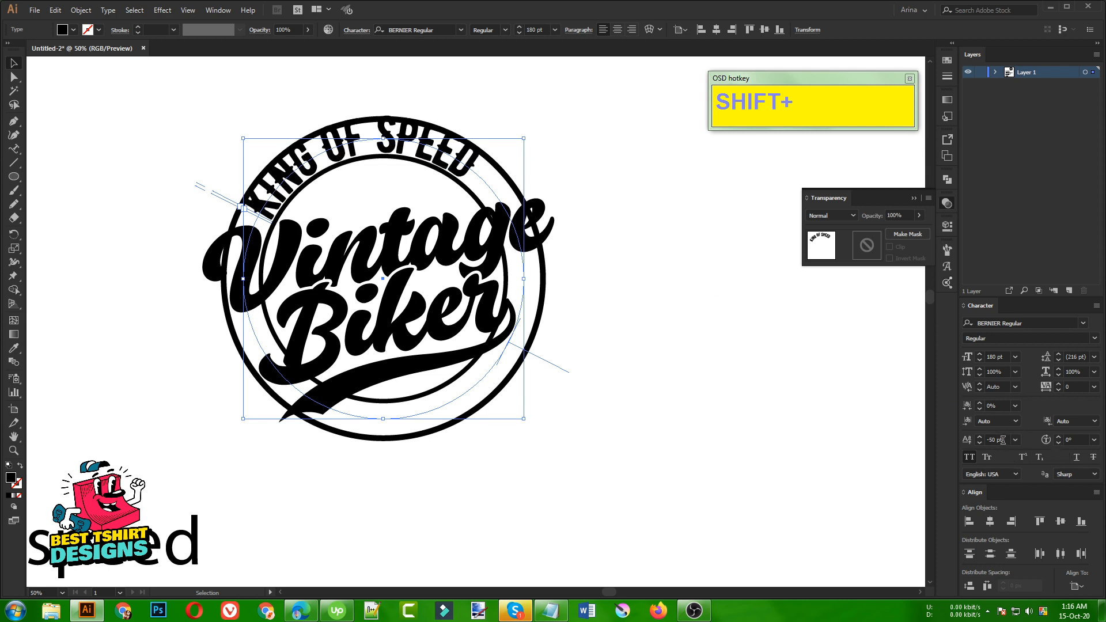
{"action": "scroll", "coordinate": [1002, 441], "scroll_direction": "down", "scroll_amount": 1}
{"action": "scroll", "coordinate": [1002, 441], "scroll_direction": "up", "scroll_amount": 2}
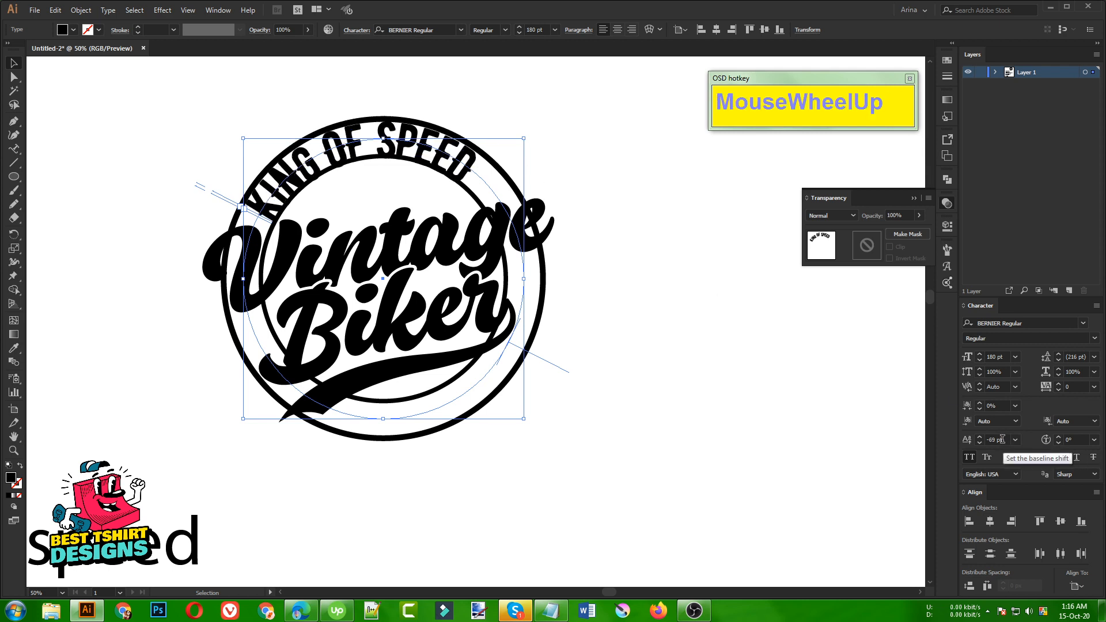
{"action": "key", "text": "shift"}
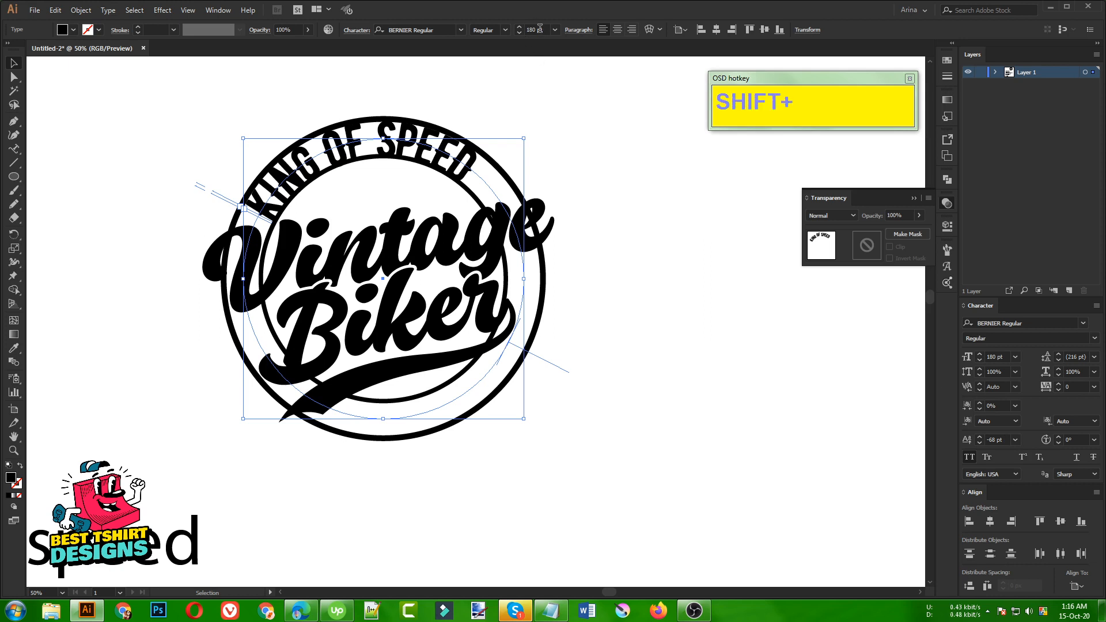
{"action": "scroll", "coordinate": [540, 29], "scroll_direction": "down", "scroll_amount": 2}
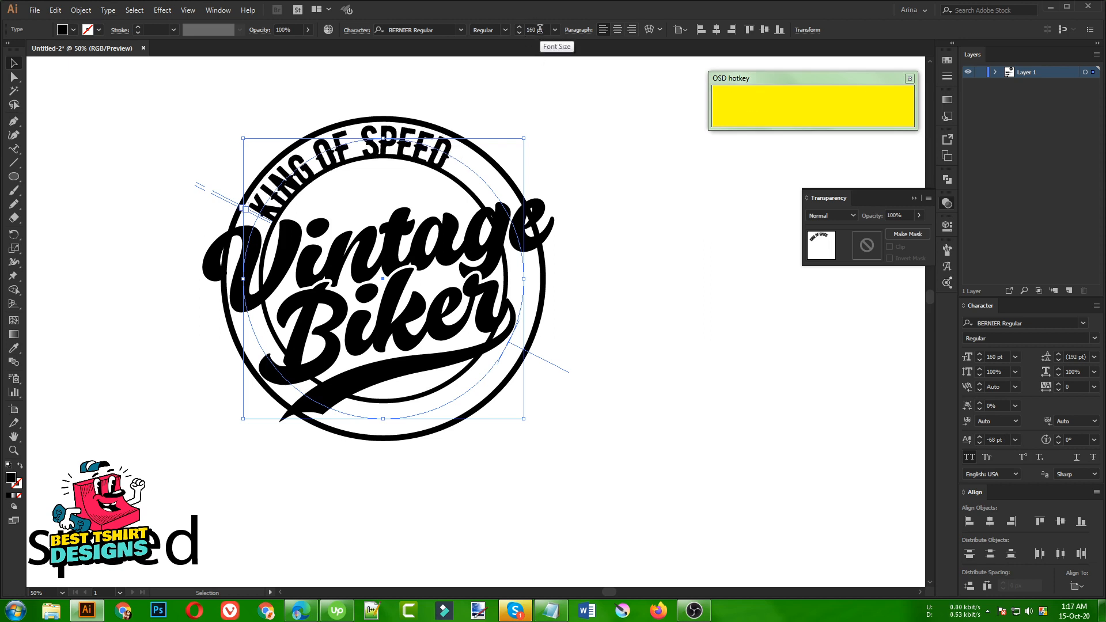
{"action": "scroll", "coordinate": [540, 28], "scroll_direction": "down", "scroll_amount": 1}
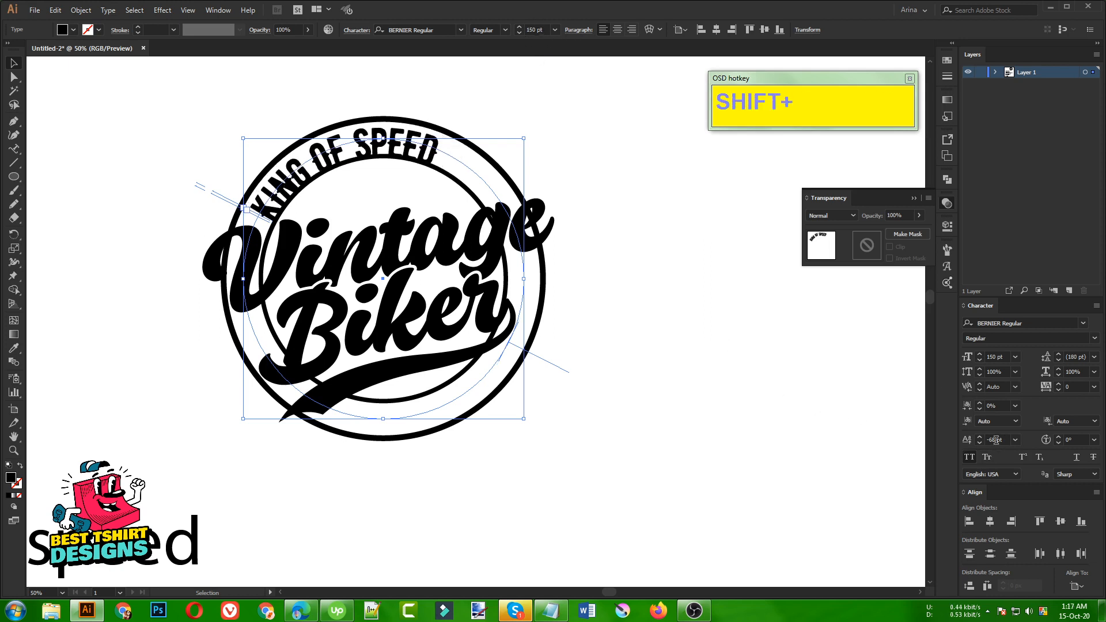
{"action": "scroll", "coordinate": [996, 440], "scroll_direction": "up", "scroll_amount": 1}
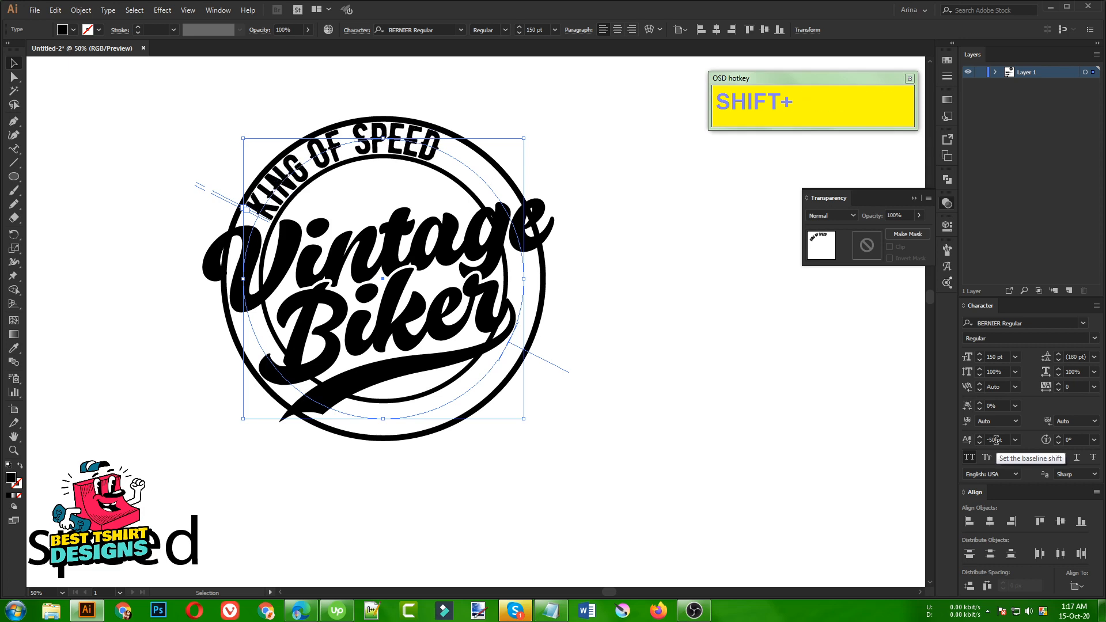
{"action": "scroll", "coordinate": [540, 28], "scroll_direction": "down", "scroll_amount": 1}
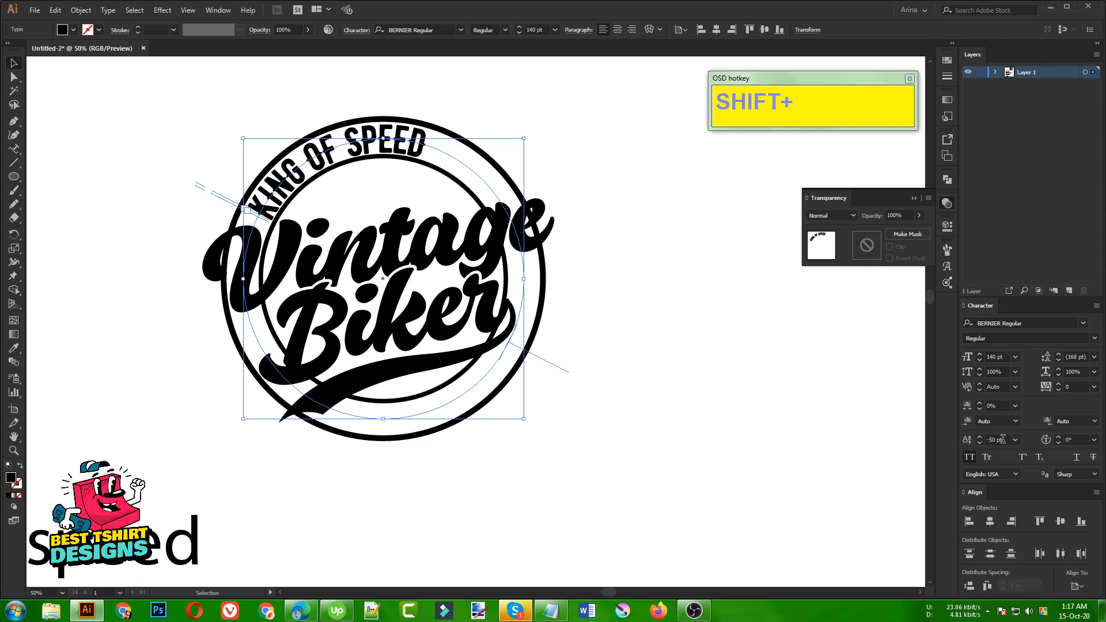
{"action": "scroll", "coordinate": [1002, 439], "scroll_direction": "down", "scroll_amount": 1}
{"action": "scroll", "coordinate": [1003, 440], "scroll_direction": "up", "scroll_amount": 1}
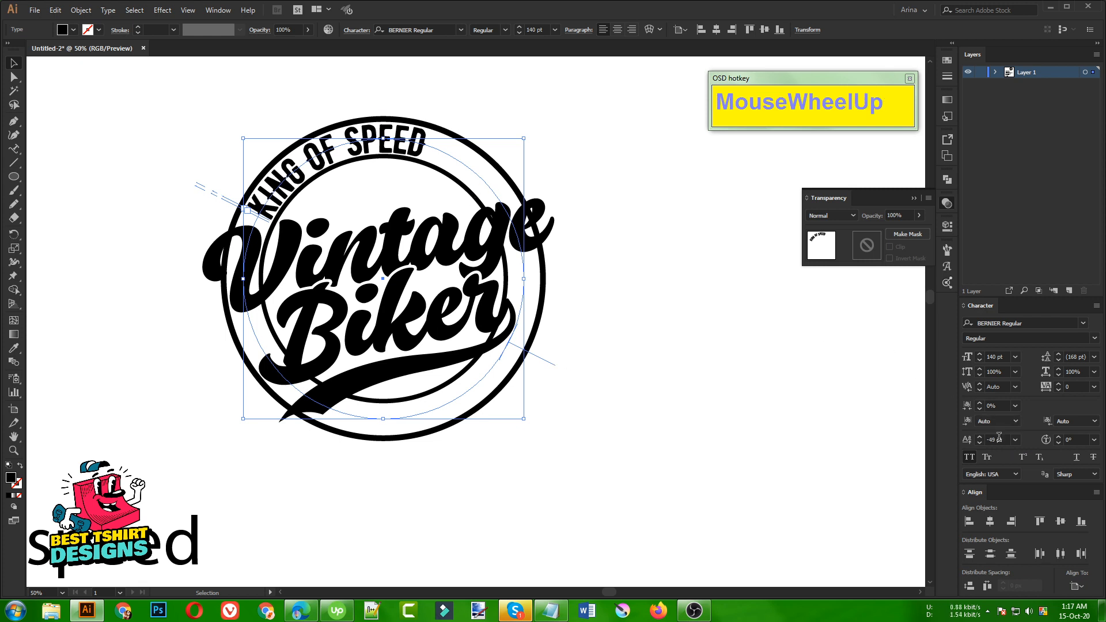
{"action": "scroll", "coordinate": [999, 439], "scroll_direction": "up", "scroll_amount": 1}
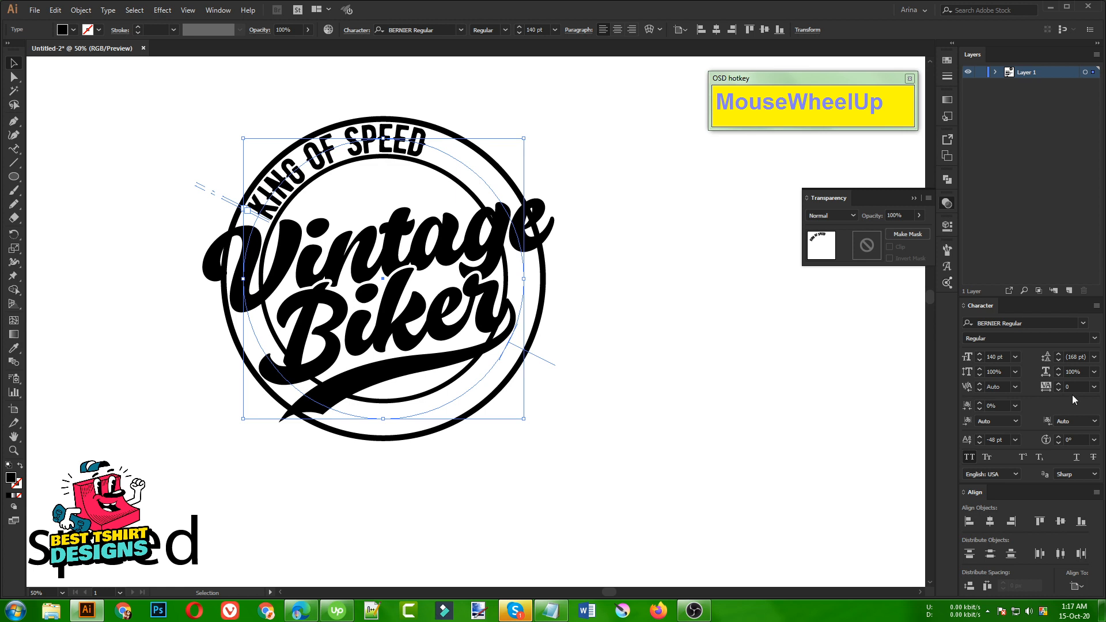
Widen the letter spacing of the curved "King of speed" text with a tracking value of 190.
{"action": "scroll", "coordinate": [1077, 386], "scroll_direction": "up", "scroll_amount": 11}
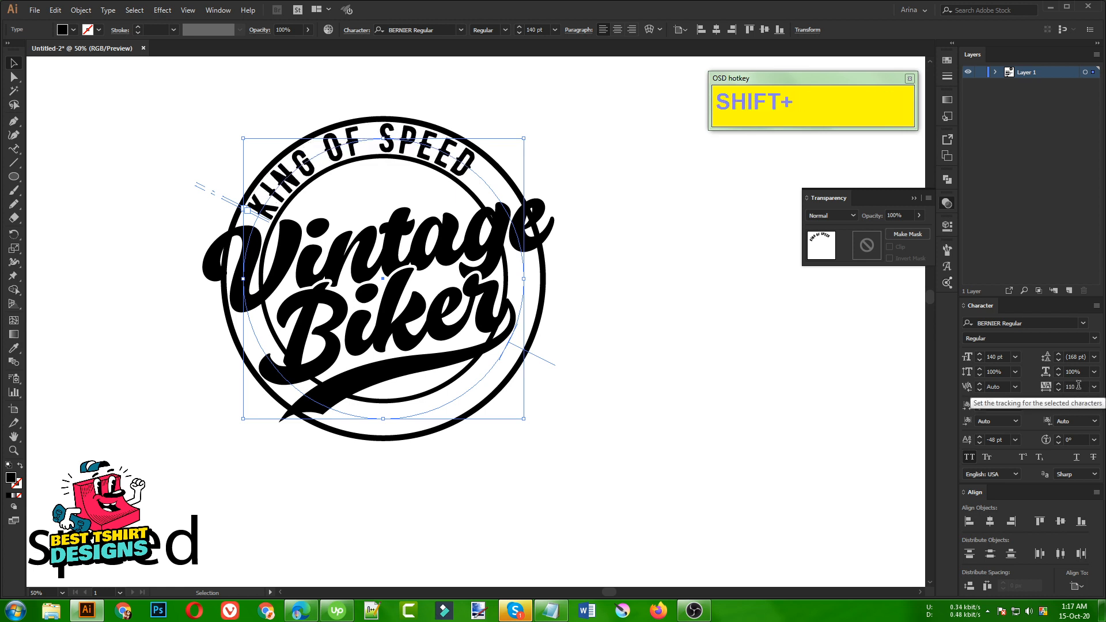
{"action": "scroll", "coordinate": [1077, 385], "scroll_direction": "up", "scroll_amount": 7}
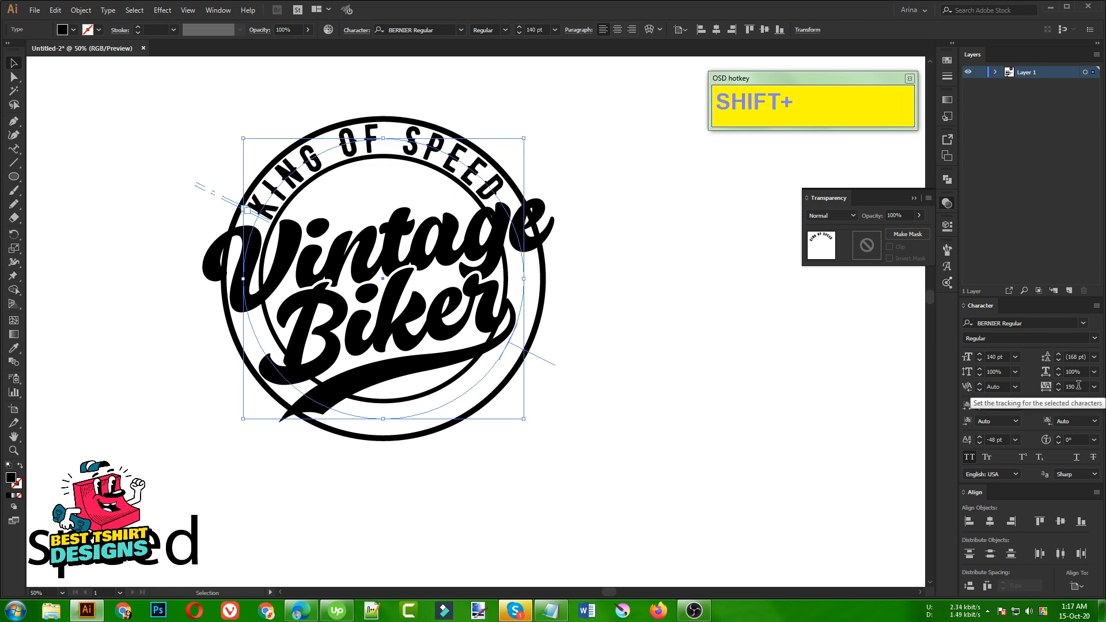
{"action": "left_click", "coordinate": [676, 146]}
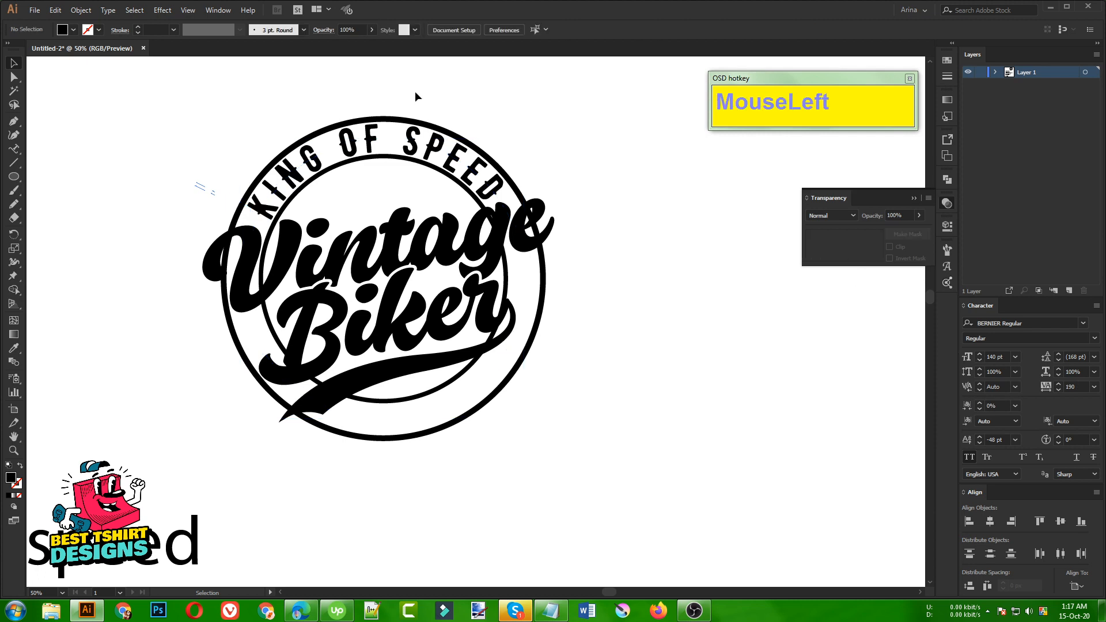
{"action": "scroll", "coordinate": [586, 255], "scroll_direction": "down", "scroll_amount": 1, "text": "alt"}
{"action": "left_click", "coordinate": [661, 304]}
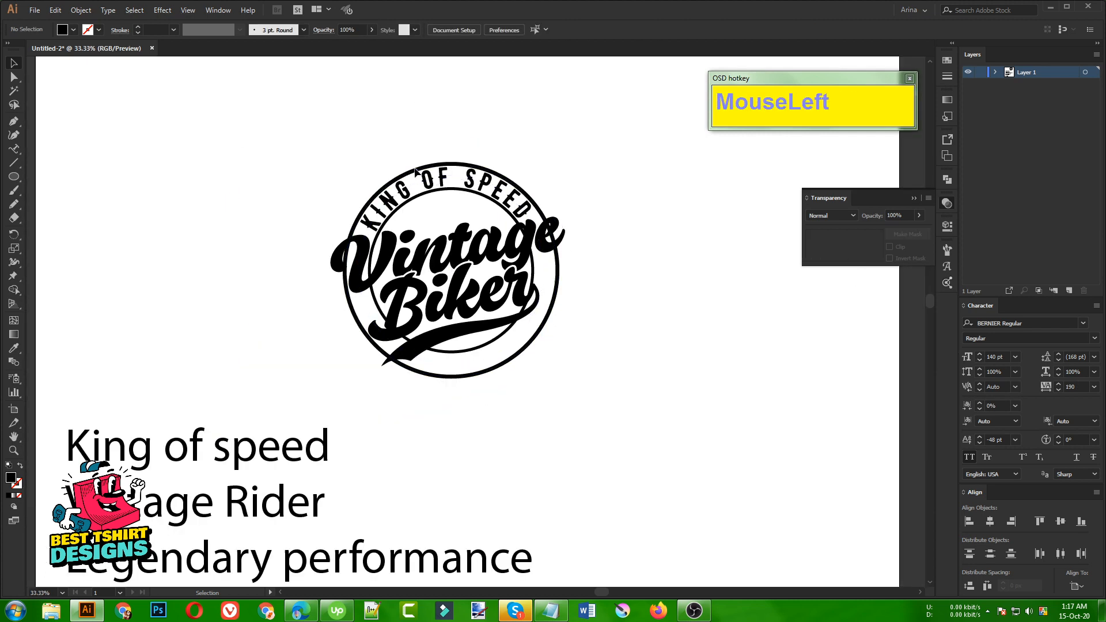
Duplicate the curved "King of speed" text in place and flip the copy to the inner side of its circular path.
{"action": "left_click", "coordinate": [444, 183]}
{"action": "key", "text": "ctrl+c"}
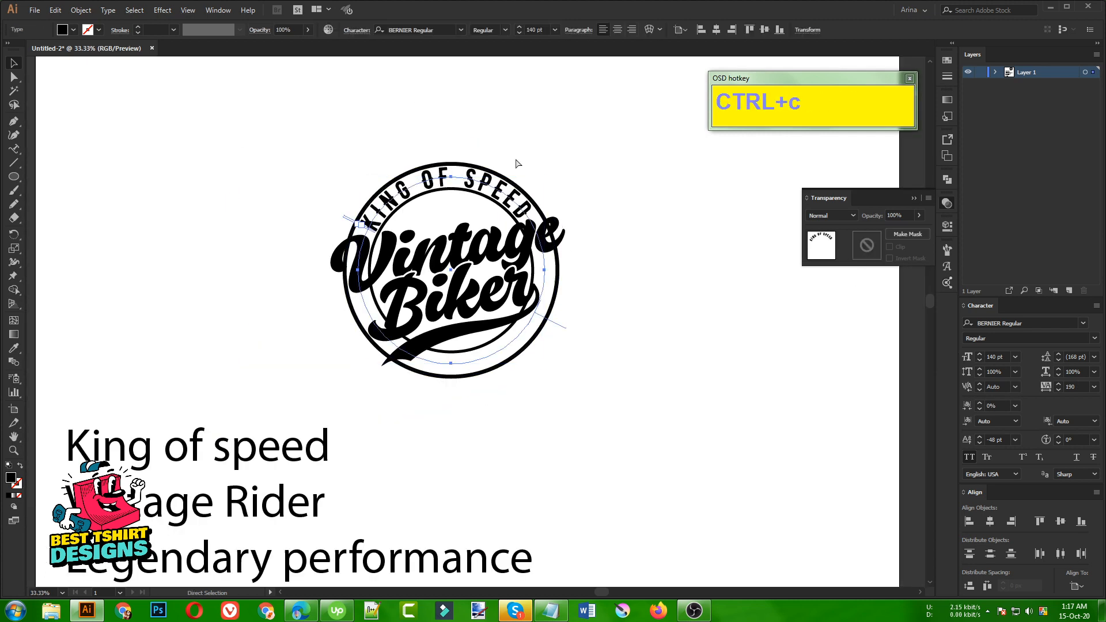
{"action": "key", "text": "ctrl+f"}
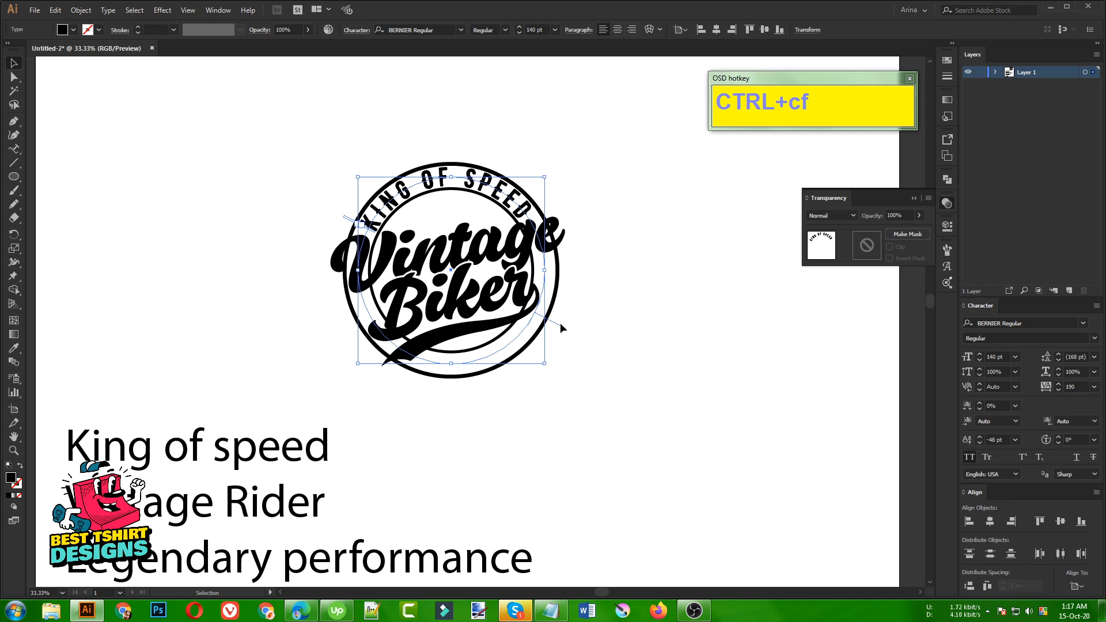
{"action": "left_click_drag", "start_coordinate": [562, 328], "coordinate": [423, 220]}
{"action": "key", "text": "Left"}
{"action": "key", "text": "Right"}
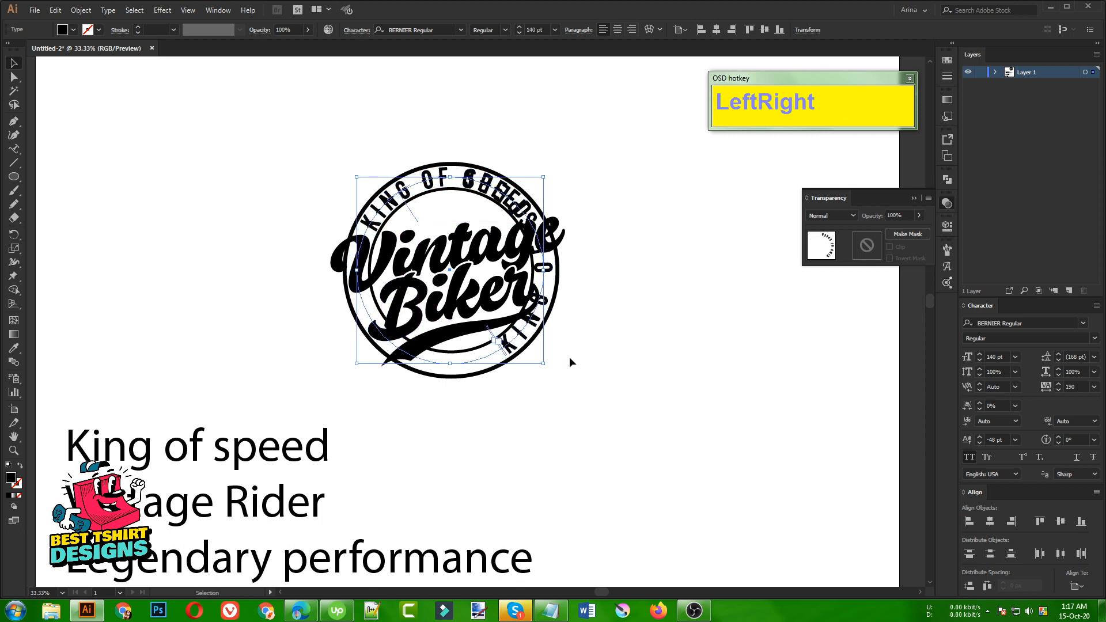
Slide the flipped "King of speed" copy along its path so it starts at the bottom of the ring and runs up the right side.
{"action": "left_click_drag", "start_coordinate": [507, 360], "coordinate": [380, 304]}
{"action": "key", "text": "Left"}
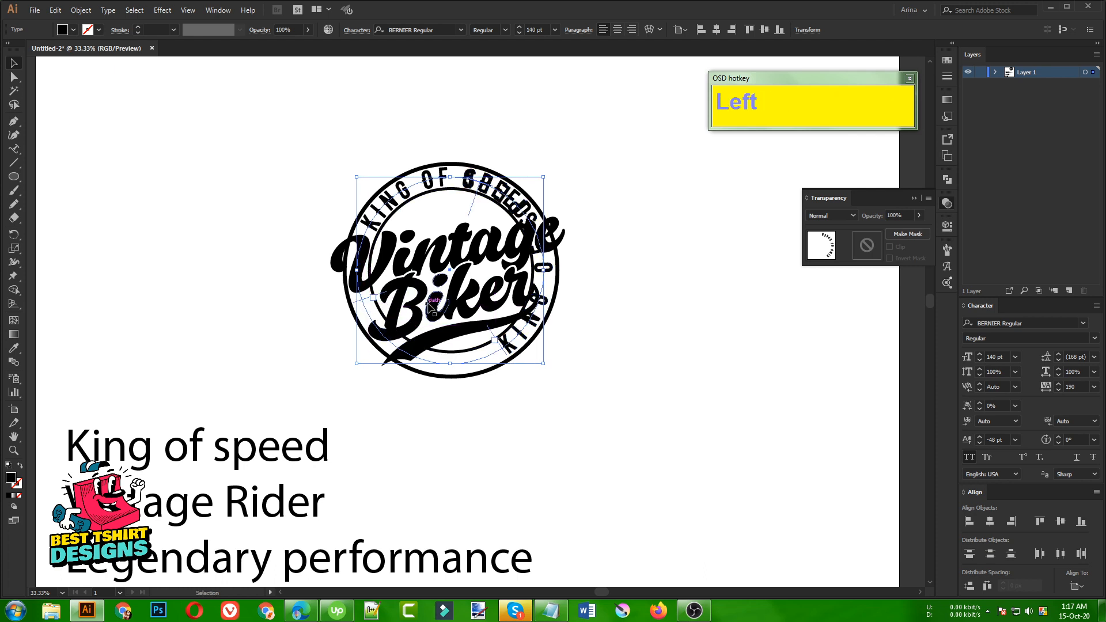
{"action": "key", "text": "Right"}
{"action": "left_click", "coordinate": [476, 200]}
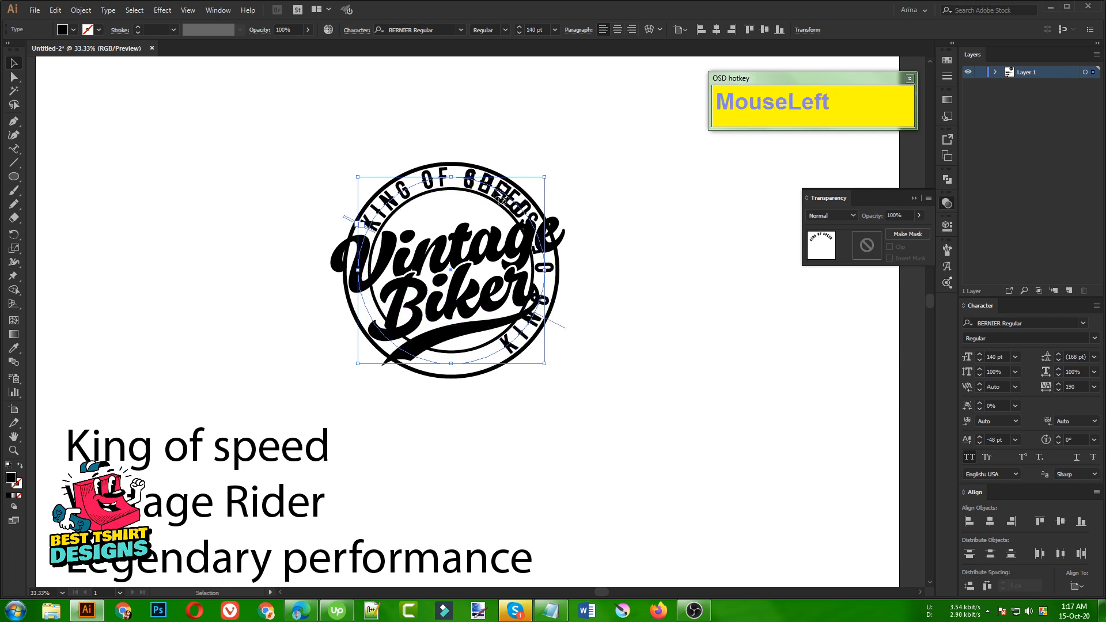
{"action": "key", "text": "Left"}
{"action": "key", "text": "Right"}
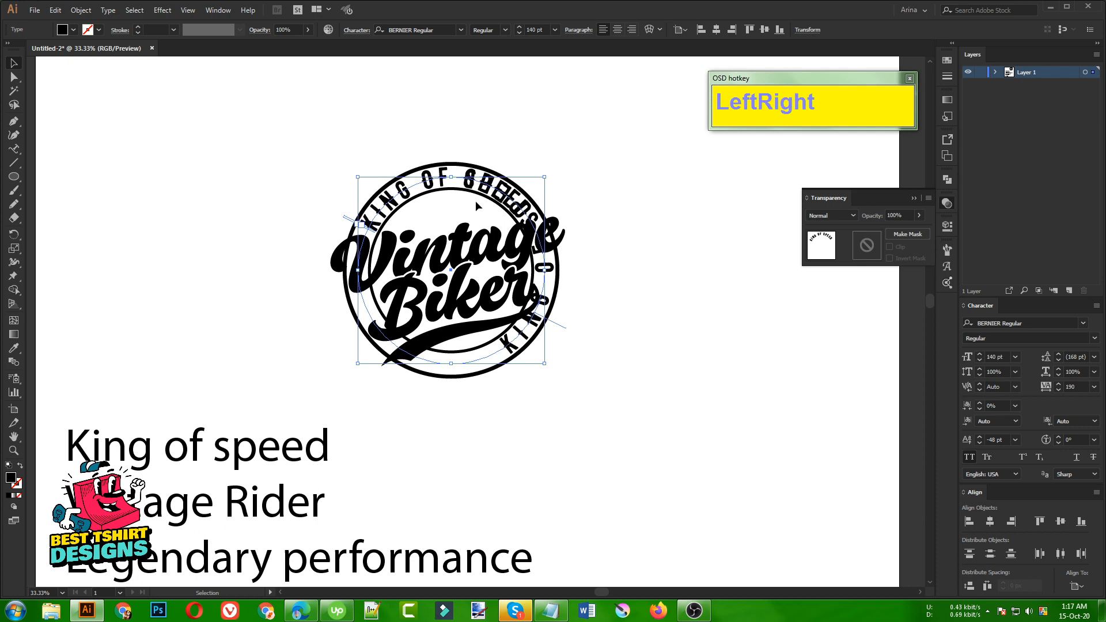
{"action": "key", "text": "Left"}
{"action": "key", "text": "Right"}
{"action": "left_click", "coordinate": [540, 341]}
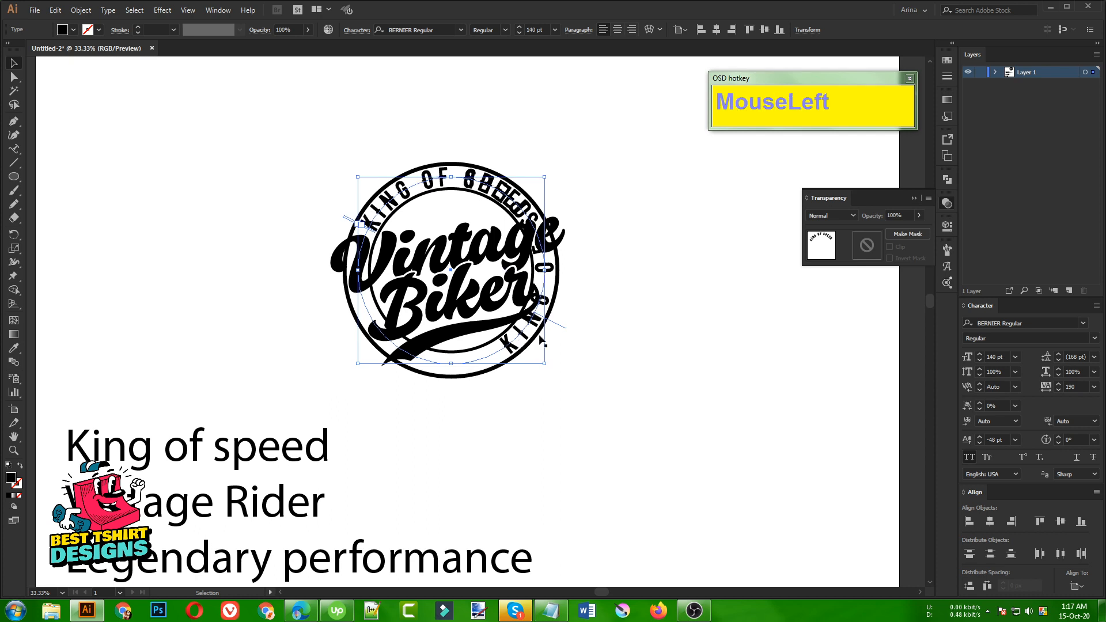
{"action": "left_click_drag", "start_coordinate": [562, 330], "coordinate": [489, 380]}
{"action": "key", "text": "ctrl+z"}
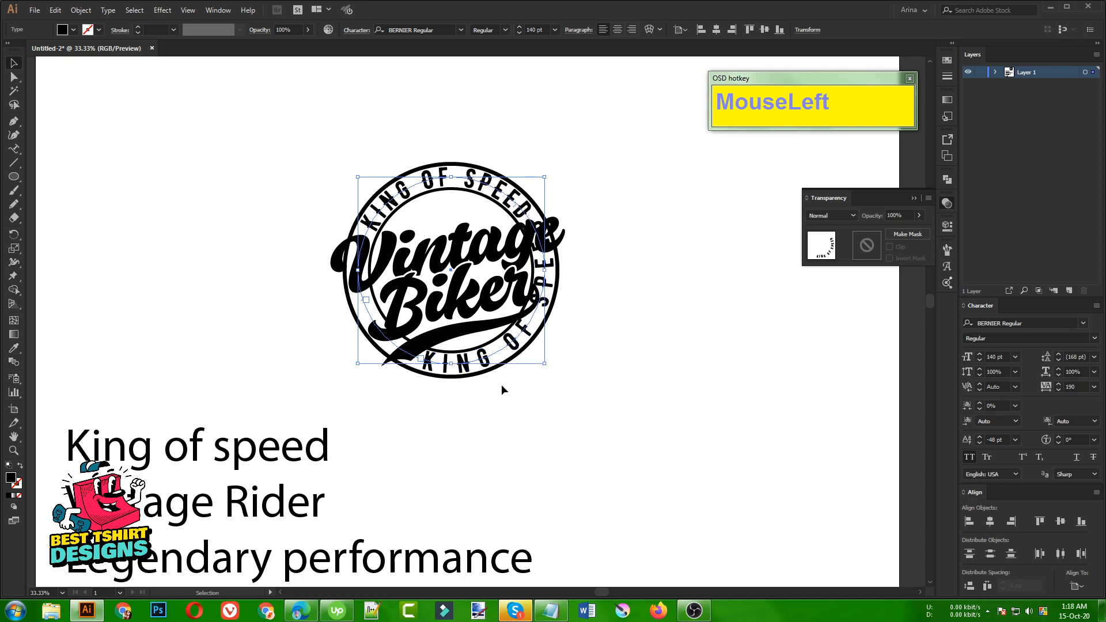
Copy the "Legendary performance" line from the slogan list into a separate text object and place it beside the list.
{"action": "scroll", "coordinate": [437, 403], "scroll_direction": "down", "scroll_amount": 1, "text": "alt"}
{"action": "left_click", "coordinate": [437, 426]}
{"action": "scroll", "coordinate": [433, 384], "scroll_direction": "down", "scroll_amount": 1}
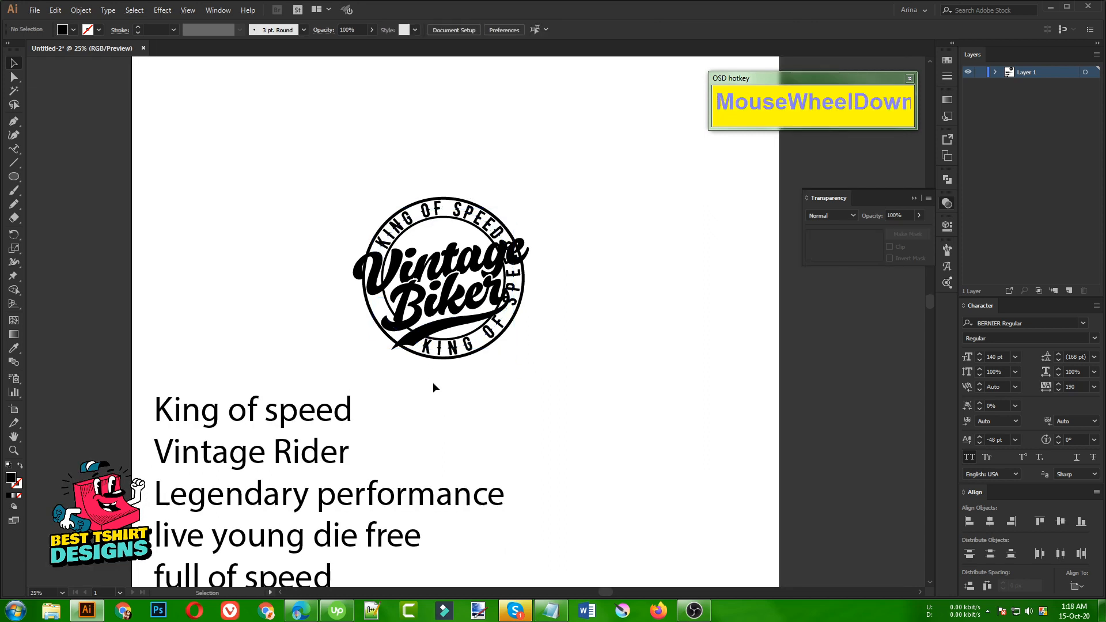
{"action": "scroll", "coordinate": [432, 378], "scroll_direction": "down", "scroll_amount": 2}
{"action": "scroll", "coordinate": [288, 480], "scroll_direction": "down", "scroll_amount": 1}
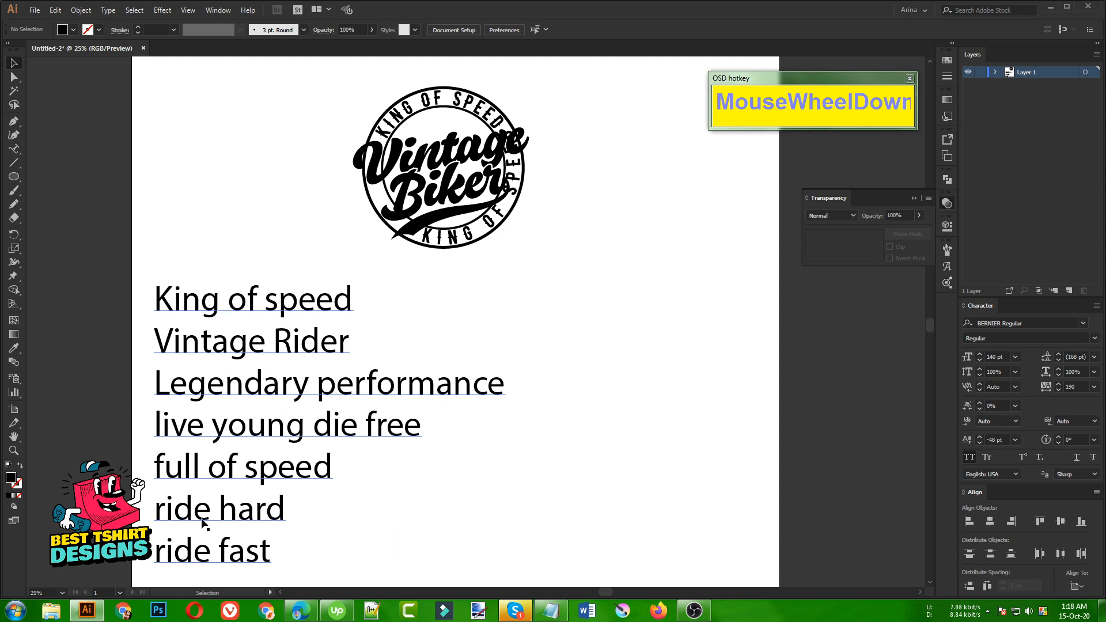
{"action": "triple_click", "coordinate": [283, 396]}
{"action": "key", "text": "ctrl+c"}
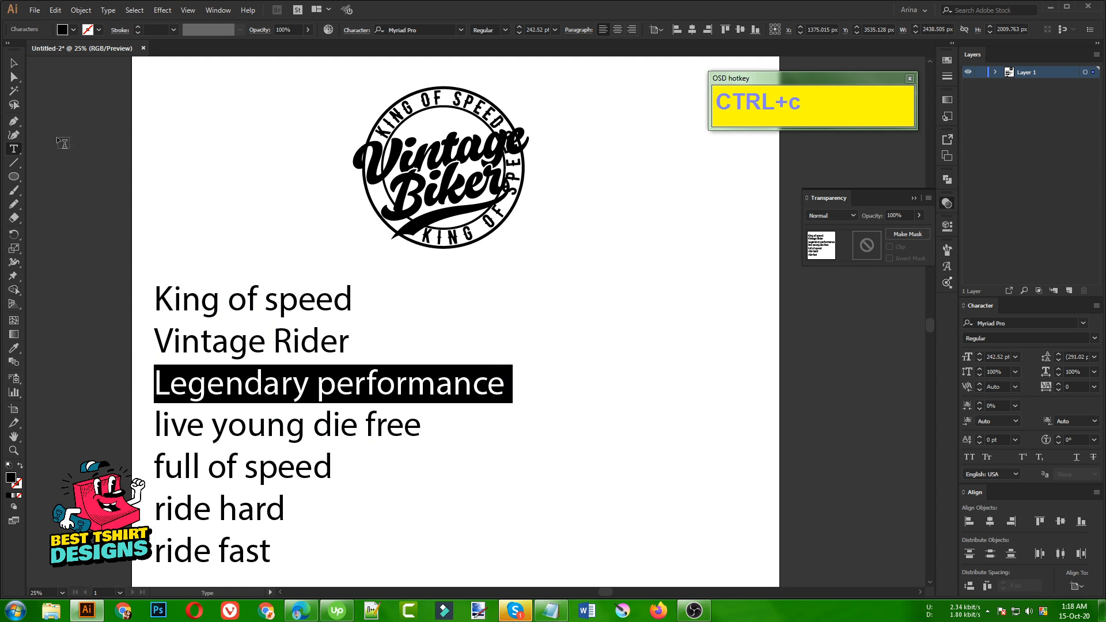
{"action": "left_click", "coordinate": [13, 68]}
{"action": "key", "text": "ctrl+v"}
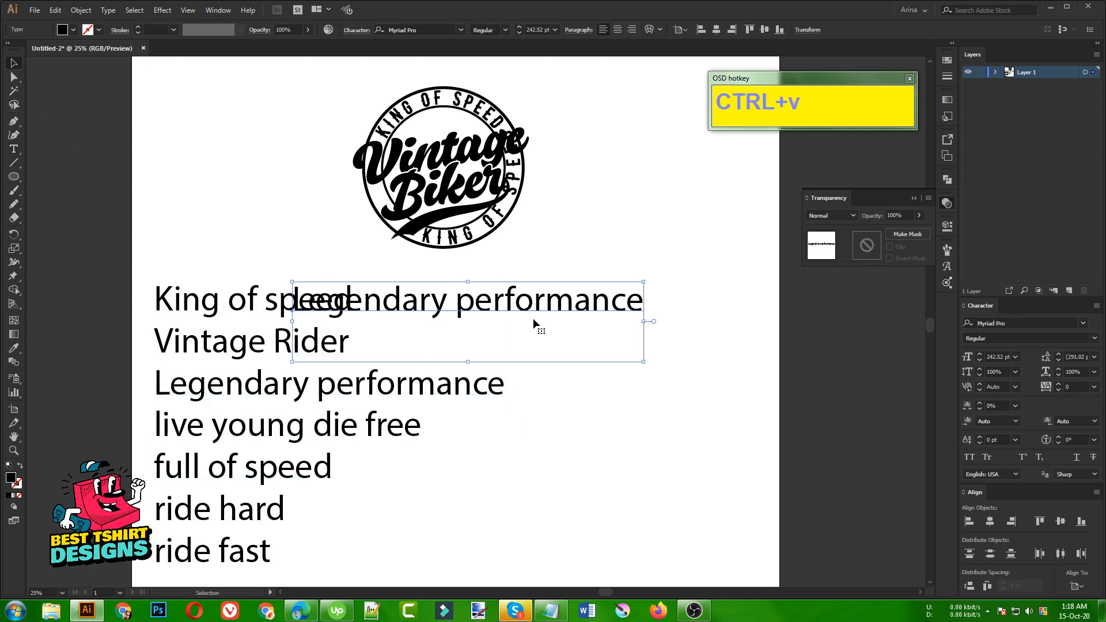
{"action": "left_click_drag", "start_coordinate": [561, 313], "coordinate": [642, 346]}
Set the separate "Legendary performance" text in BERNIER Regular with All Caps and scale it down to about 121 pt.
{"action": "right_click", "coordinate": [635, 337]}
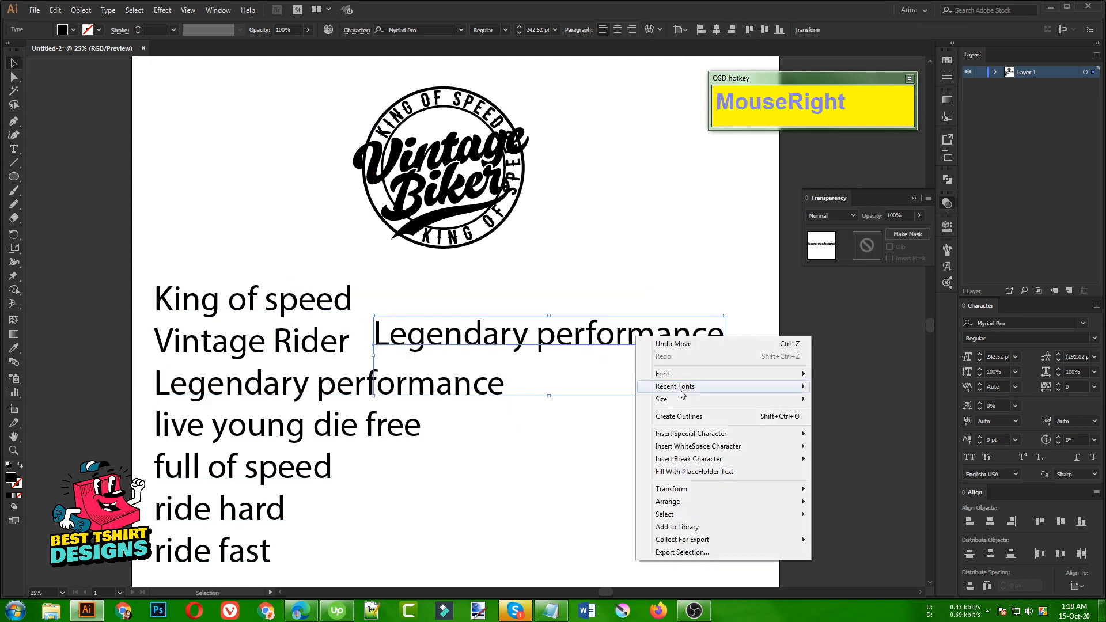
{"action": "mouse_move", "coordinate": [681, 391]}
{"action": "left_click", "coordinate": [874, 387]}
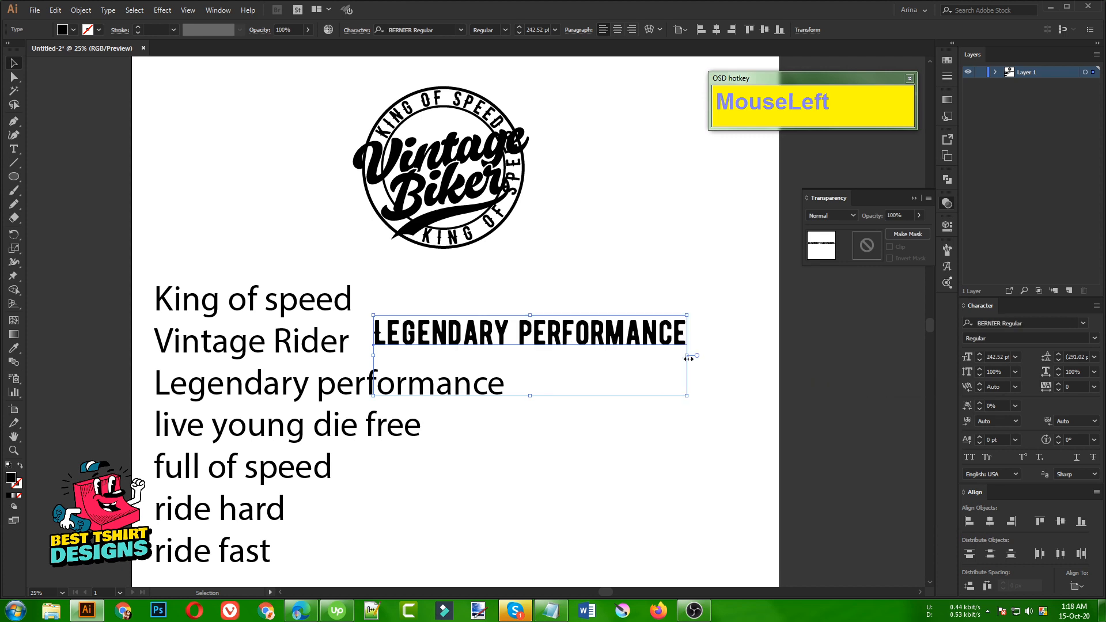
{"action": "left_click", "coordinate": [967, 457]}
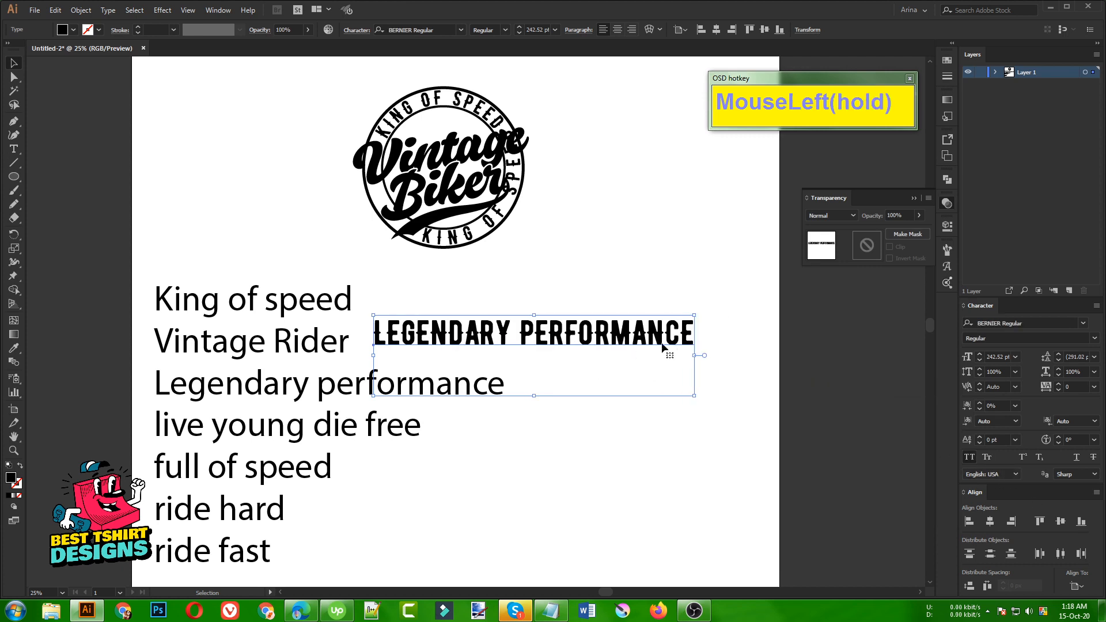
{"action": "left_click_drag", "start_coordinate": [695, 356], "coordinate": [539, 358]}
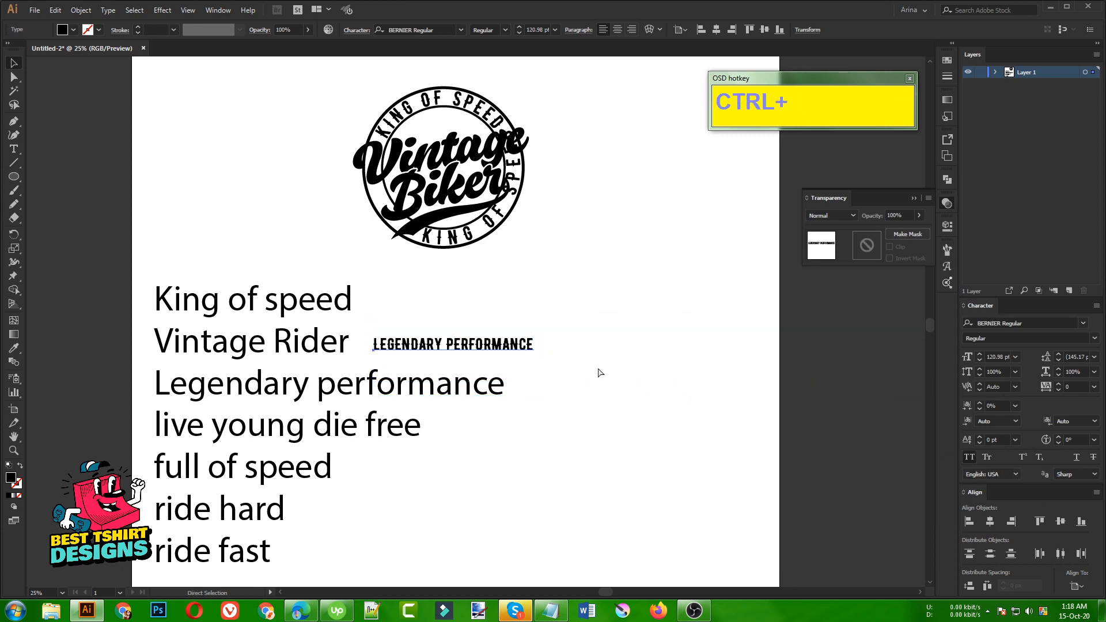
Cut the separate "Legendary performance" text and paste it over the wording of the lower curved "King of speed" copy.
{"action": "key", "text": "ctrl+x"}
{"action": "scroll", "coordinate": [488, 223], "scroll_direction": "up", "scroll_amount": 1}
{"action": "left_click", "coordinate": [477, 245]}
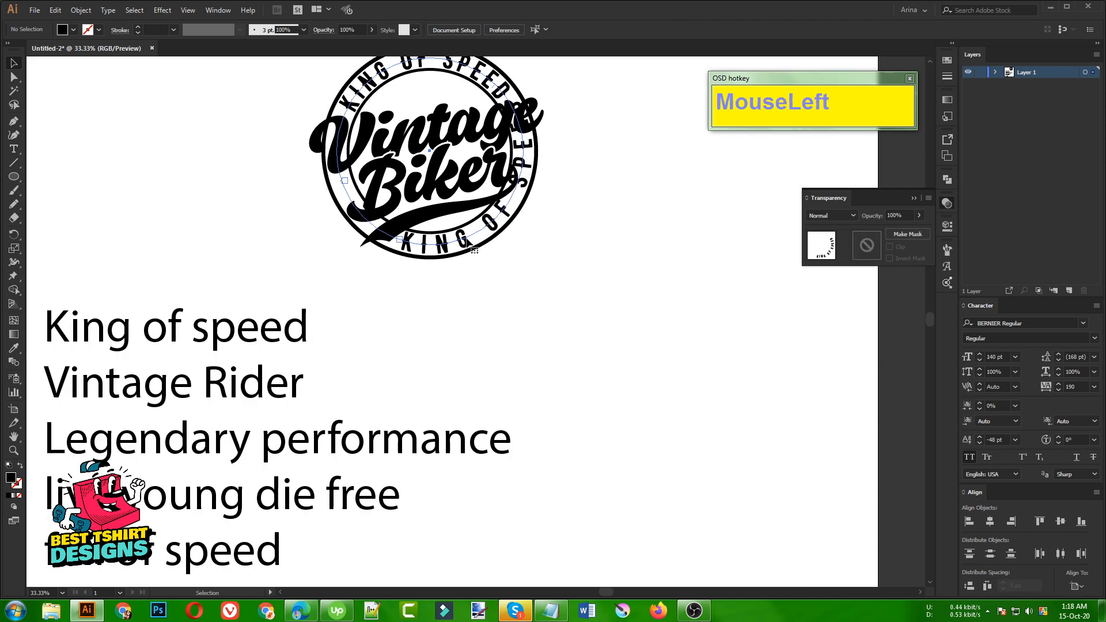
{"action": "left_click", "coordinate": [474, 247]}
{"action": "left_click", "coordinate": [475, 248]}
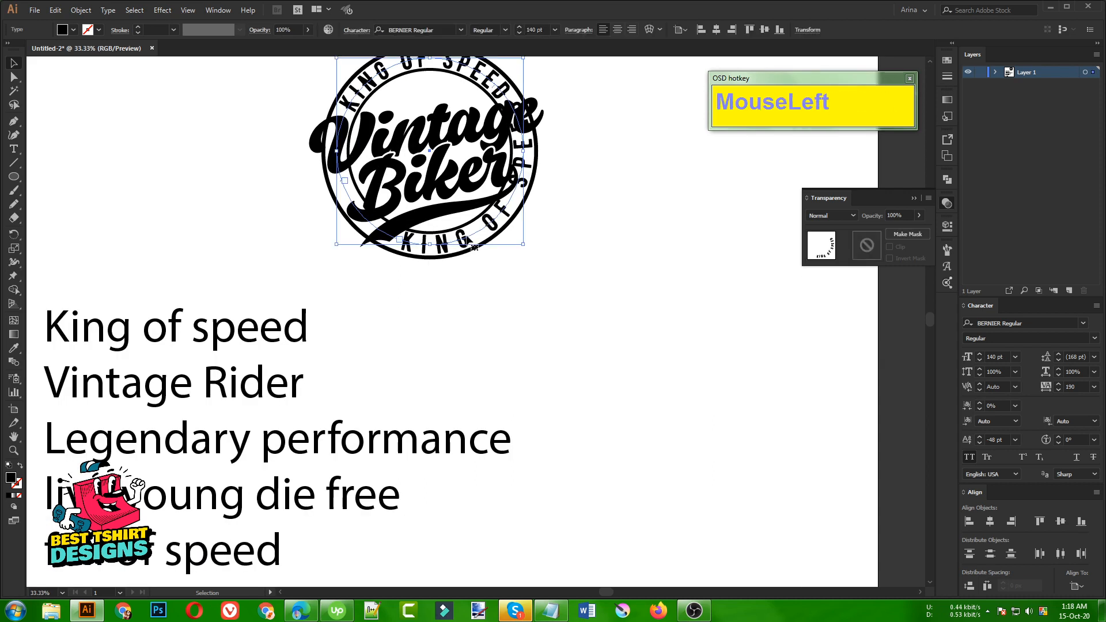
{"action": "scroll", "coordinate": [481, 353], "scroll_direction": "up", "scroll_amount": 1}
{"action": "scroll", "coordinate": [495, 225], "scroll_direction": "up", "scroll_amount": 2}
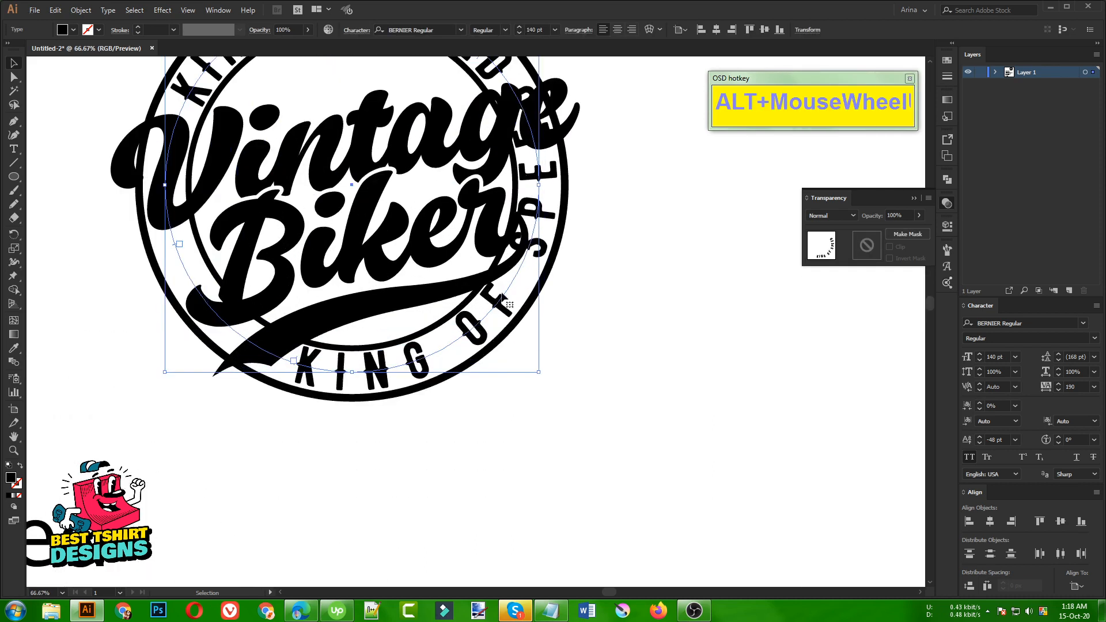
{"action": "double_click", "coordinate": [478, 329]}
{"action": "triple_click", "coordinate": [478, 329]}
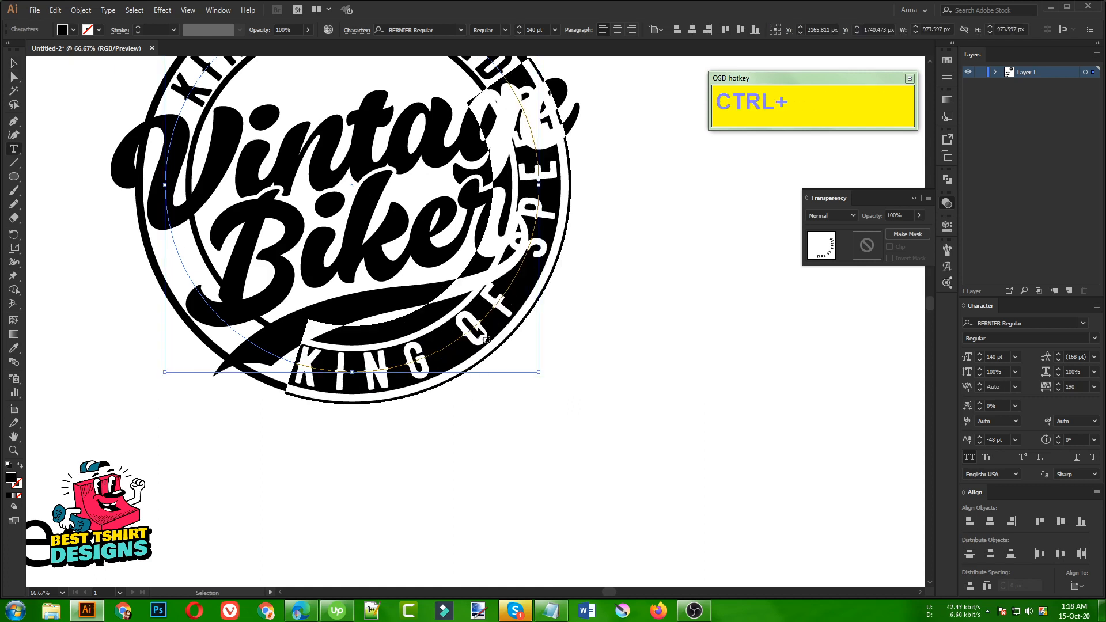
{"action": "key", "text": "ctrl+v"}
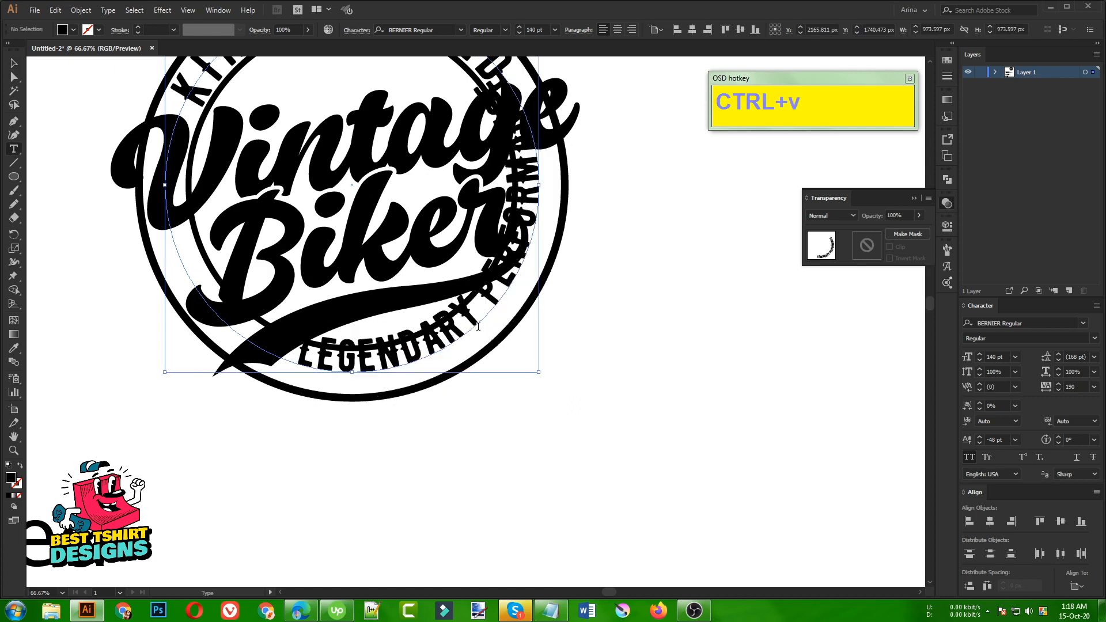
{"action": "left_click", "coordinate": [14, 64]}
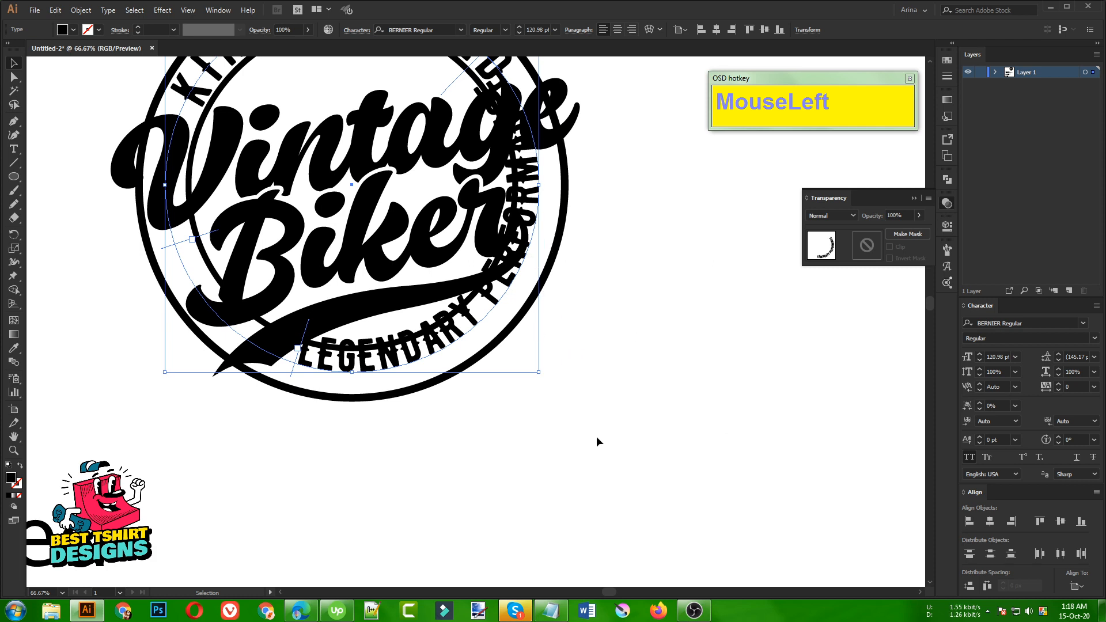
Move the curved "Legendary performance" text outward between the rings with a -44 pt baseline shift.
{"action": "scroll", "coordinate": [996, 439], "scroll_direction": "up", "scroll_amount": 1}
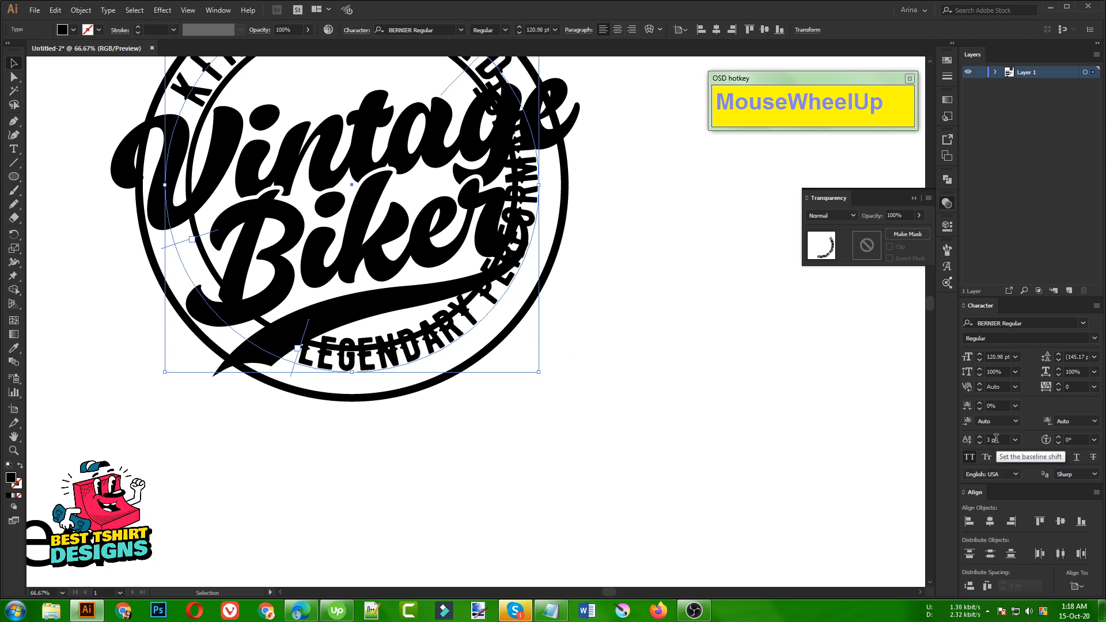
{"action": "scroll", "coordinate": [996, 439], "scroll_direction": "down", "scroll_amount": 3}
{"action": "scroll", "coordinate": [996, 439], "scroll_direction": "down", "scroll_amount": 2, "text": "shift"}
{"action": "scroll", "coordinate": [996, 439], "scroll_direction": "down", "scroll_amount": 1, "text": "shift"}
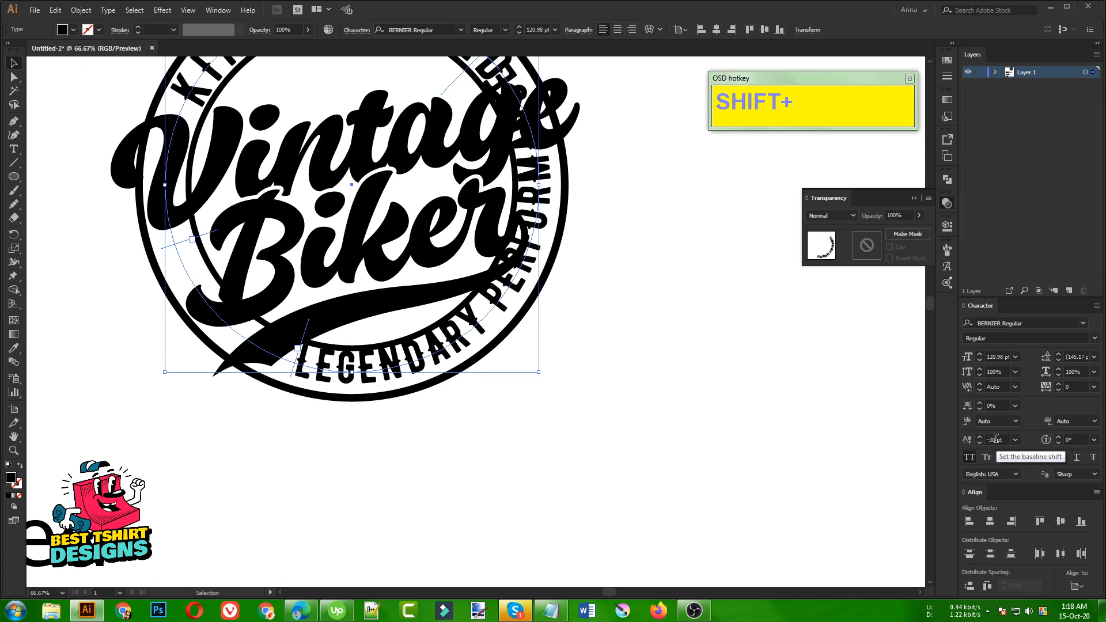
{"action": "scroll", "coordinate": [996, 439], "scroll_direction": "down", "scroll_amount": 1}
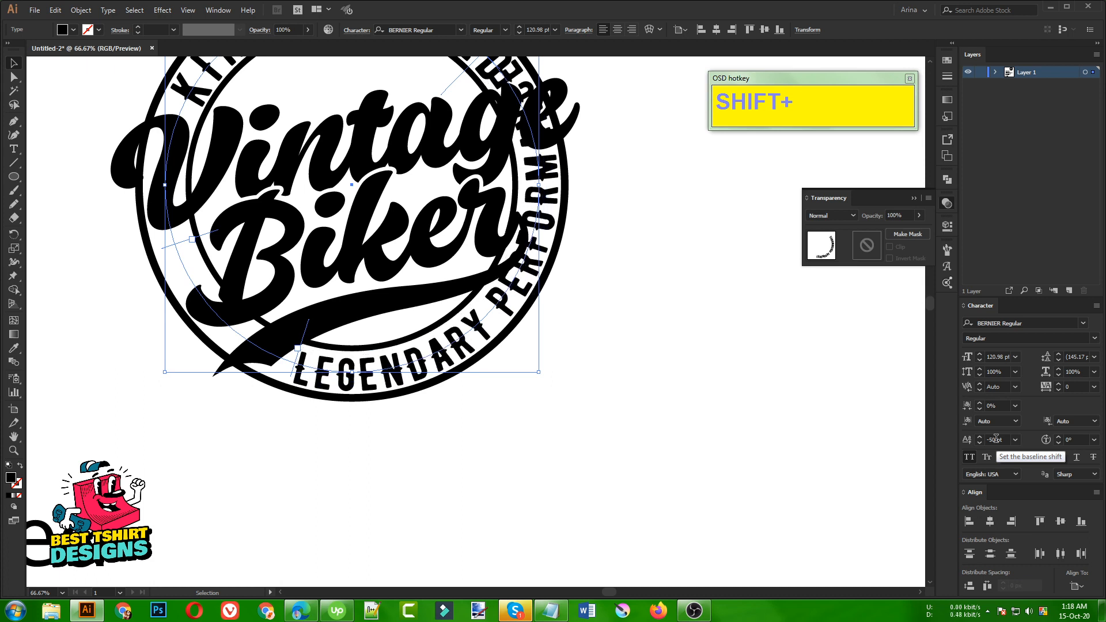
{"action": "scroll", "coordinate": [996, 439], "scroll_direction": "up", "scroll_amount": 1}
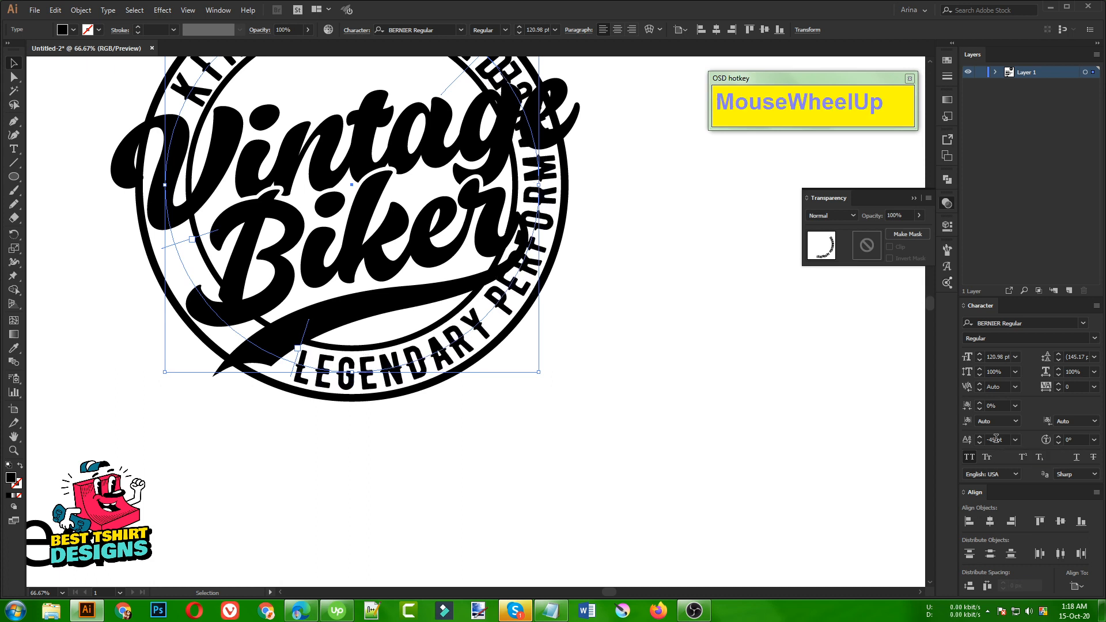
{"action": "scroll", "coordinate": [996, 439], "scroll_direction": "up", "scroll_amount": 2}
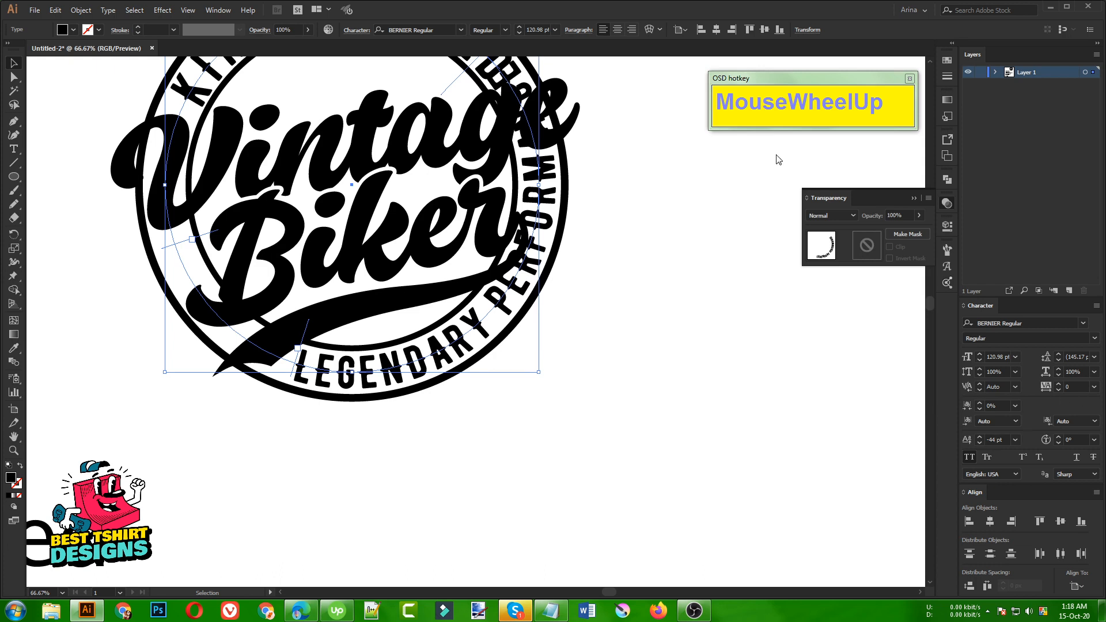
Reduce the curved "Legendary performance" text to 98 pt and set its baseline shift to -42 pt.
{"action": "scroll", "coordinate": [540, 29], "scroll_direction": "down", "scroll_amount": 3}
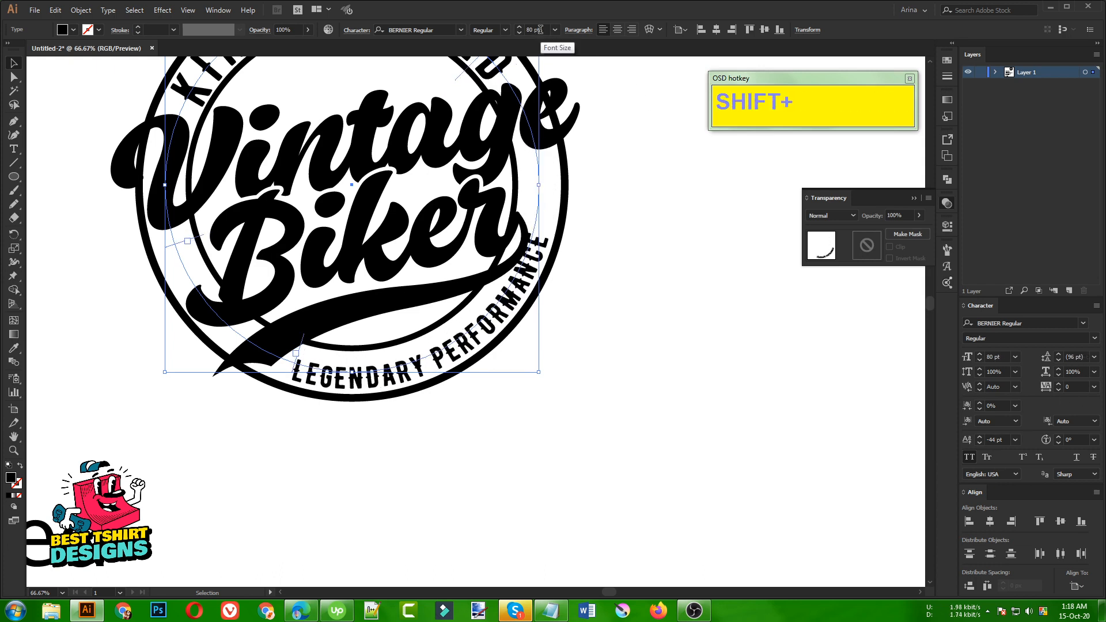
{"action": "scroll", "coordinate": [540, 30], "scroll_direction": "up", "scroll_amount": 1}
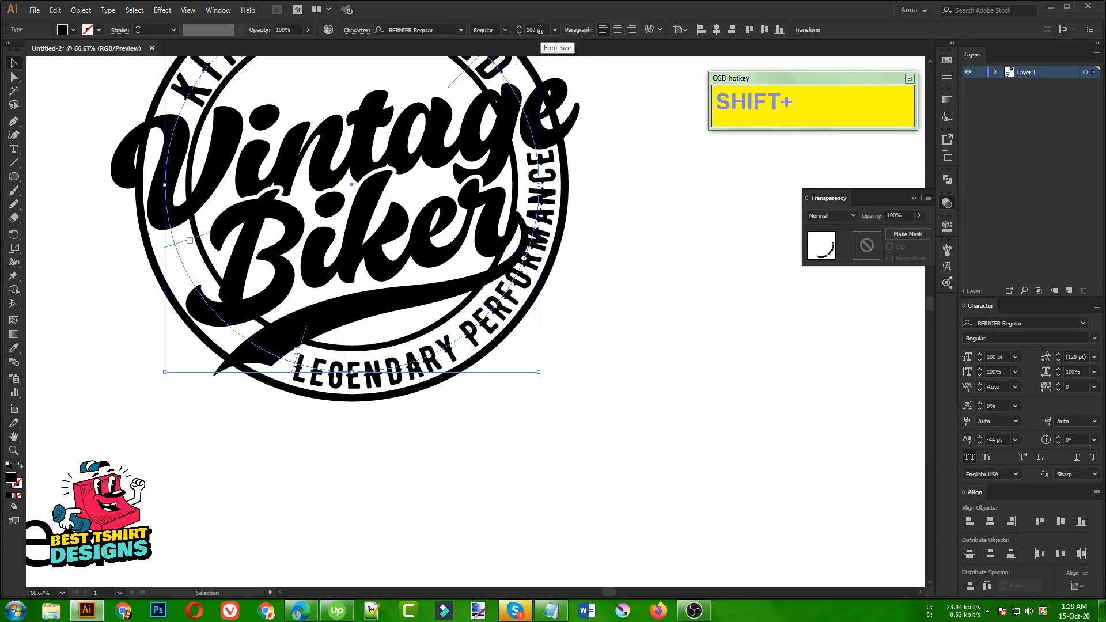
{"action": "scroll", "coordinate": [540, 30], "scroll_direction": "down", "scroll_amount": 1}
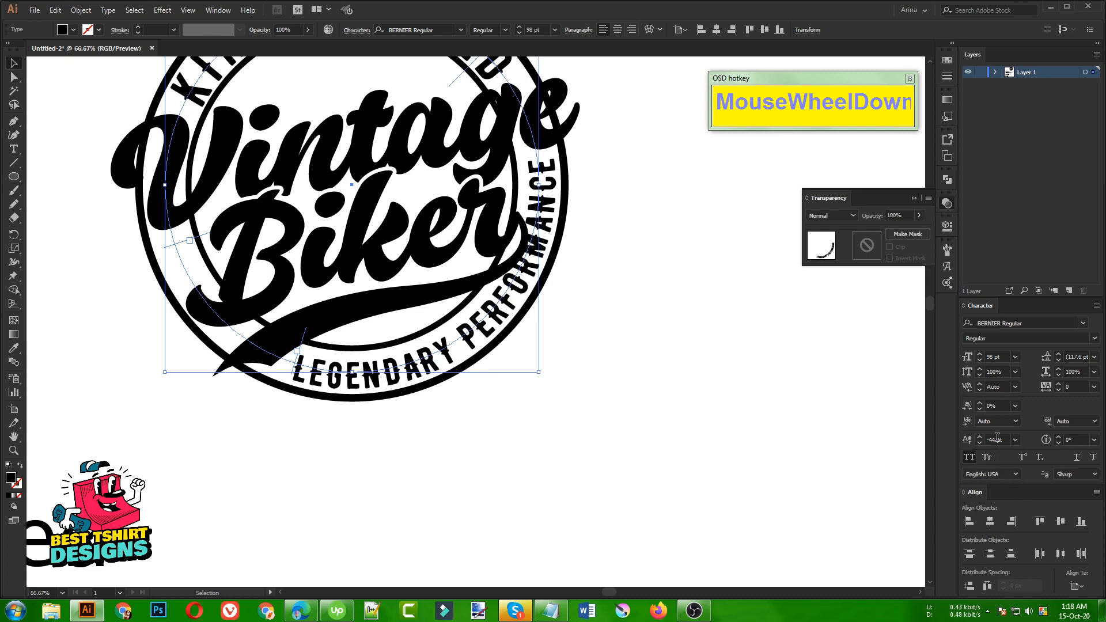
{"action": "scroll", "coordinate": [997, 436], "scroll_direction": "up", "scroll_amount": 2}
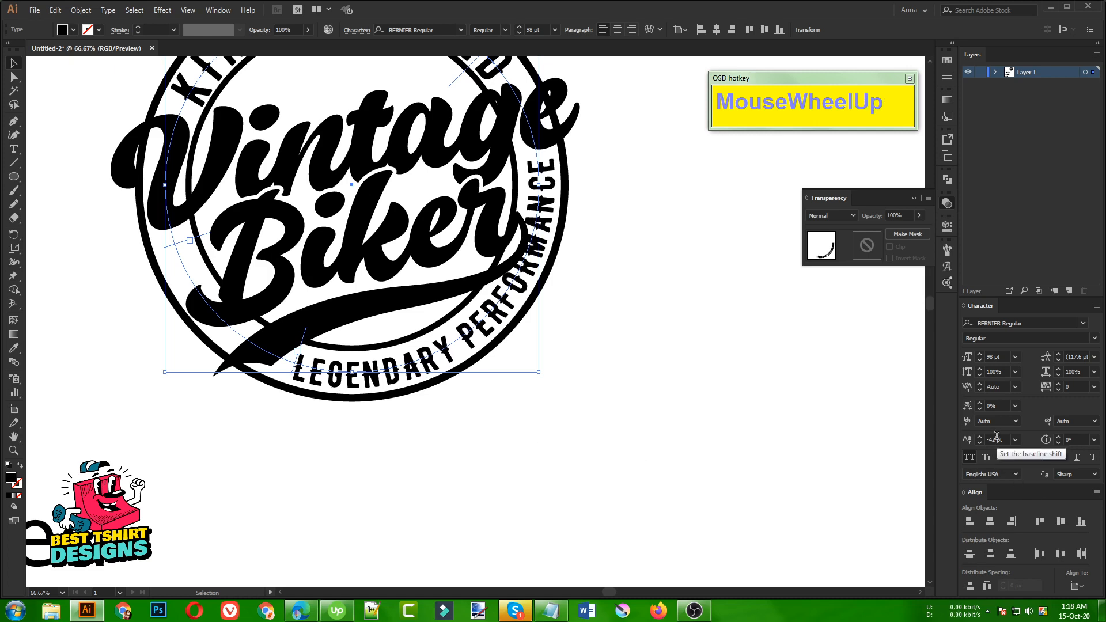
Set the baseline shift of the curved "Legendary performance" text to -37 pt and deselect it.
{"action": "scroll", "coordinate": [996, 436], "scroll_direction": "up", "scroll_amount": 4}
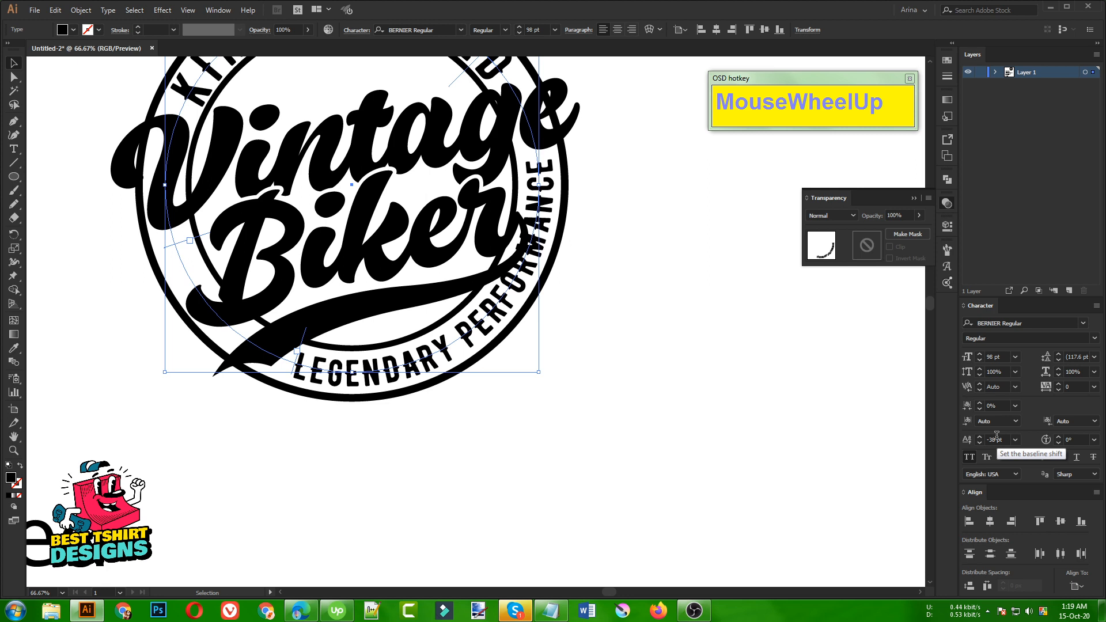
{"action": "scroll", "coordinate": [996, 436], "scroll_direction": "up", "scroll_amount": 1}
{"action": "left_click", "coordinate": [686, 434]}
{"action": "scroll", "coordinate": [527, 416], "scroll_direction": "down", "scroll_amount": 1}
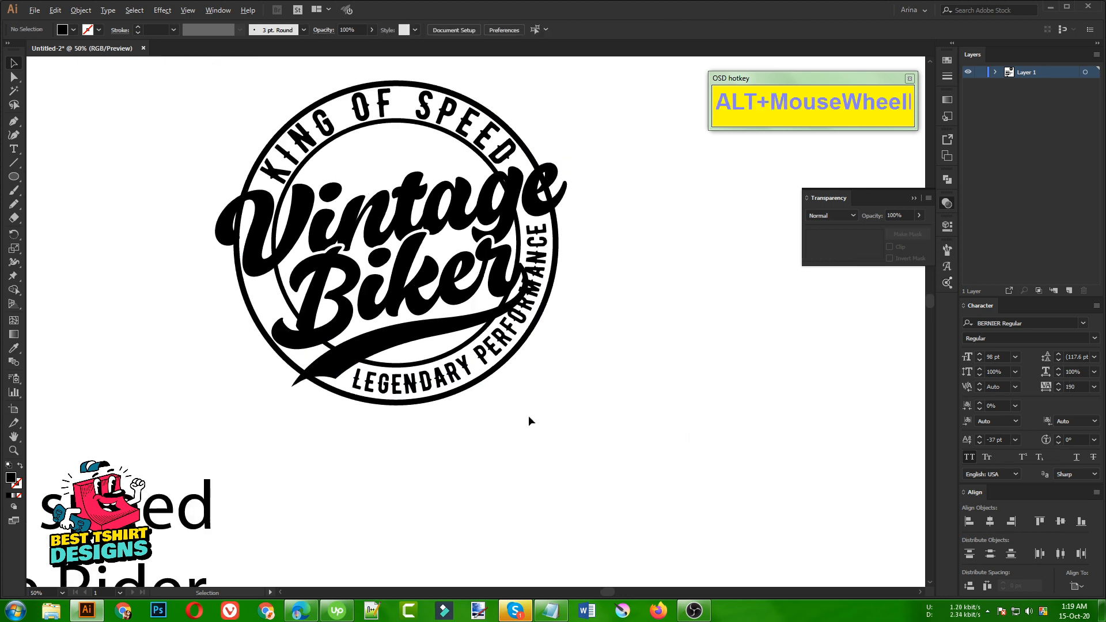
{"action": "left_click", "coordinate": [569, 468]}
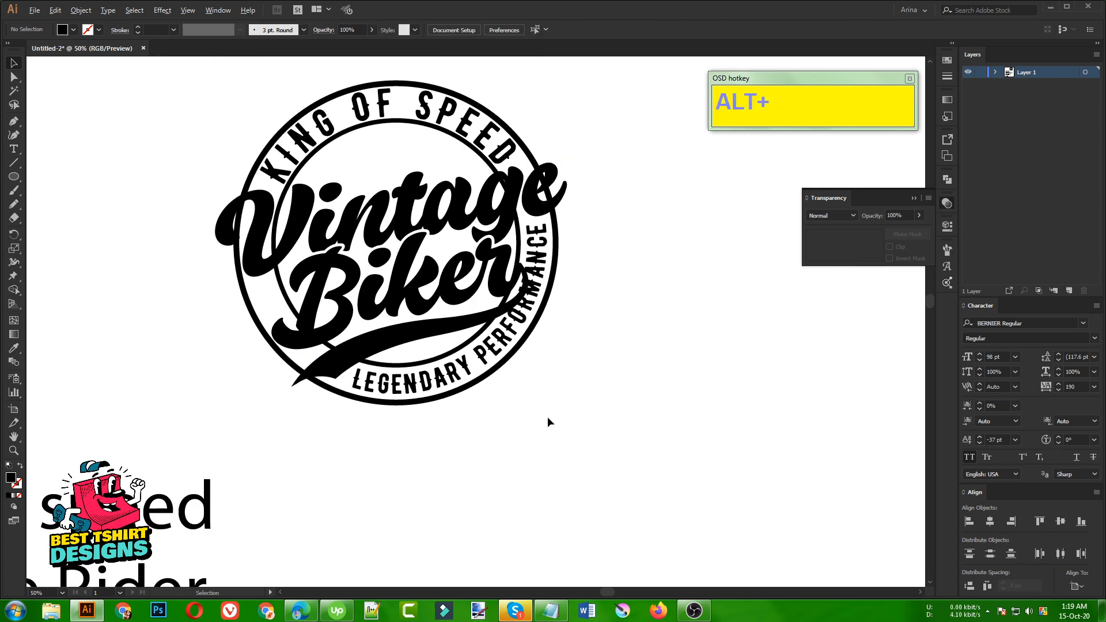
Convert the curved "Legendary performance" and "King of speed" texts to outlines.
{"action": "scroll", "coordinate": [545, 415], "scroll_direction": "down", "scroll_amount": 1}
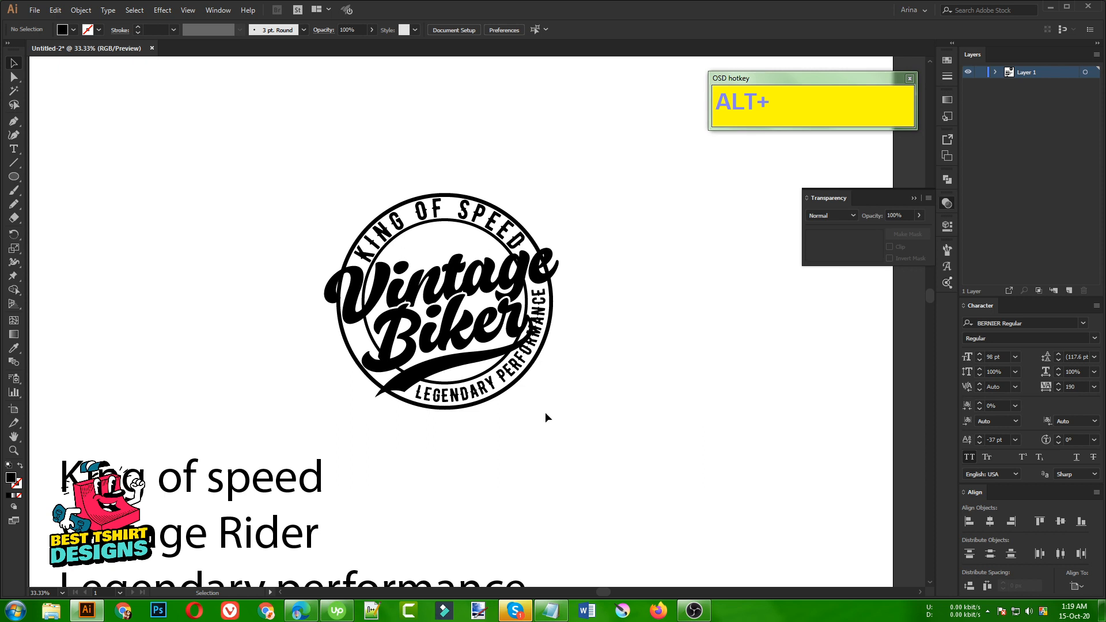
{"action": "scroll", "coordinate": [437, 234], "scroll_direction": "up", "scroll_amount": 1}
{"action": "left_click", "coordinate": [497, 206]}
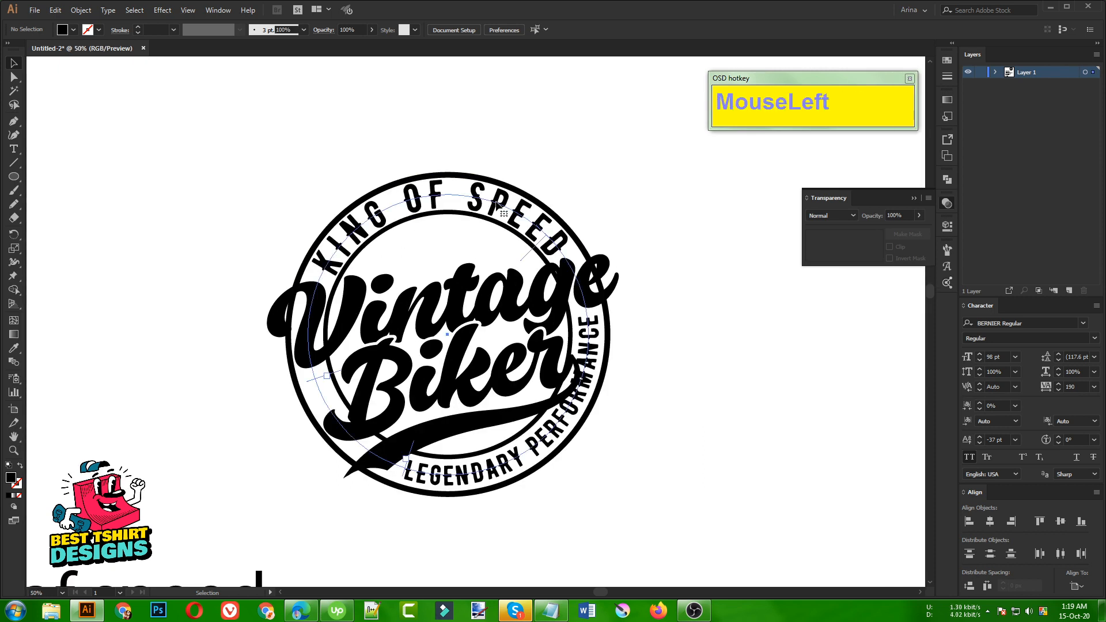
{"action": "right_click", "coordinate": [496, 205]}
{"action": "left_click", "coordinate": [547, 280]}
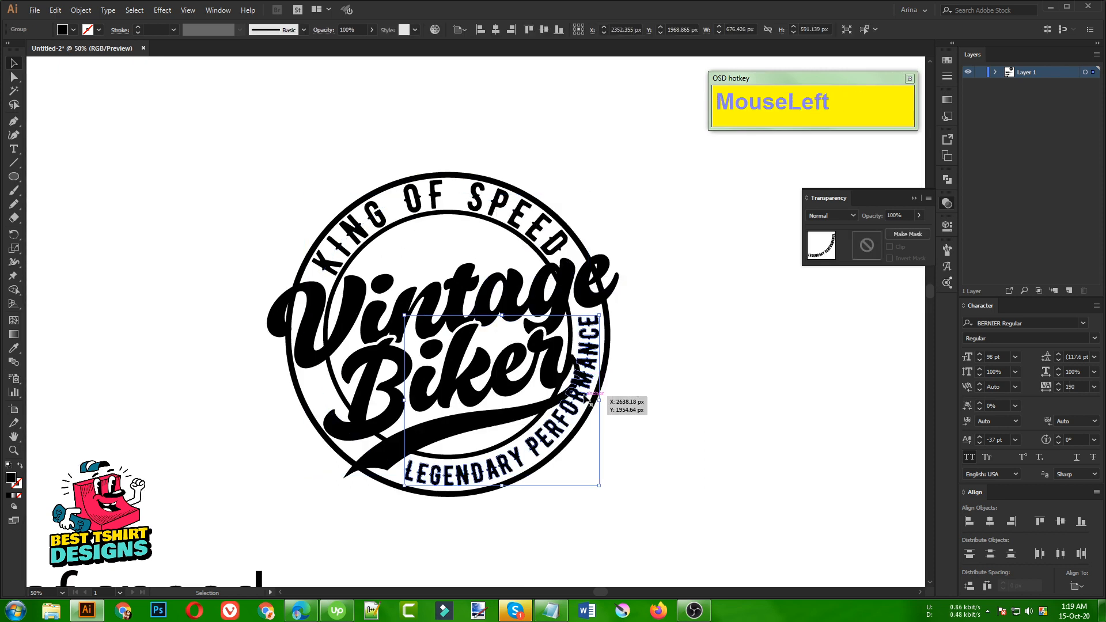
{"action": "left_click", "coordinate": [543, 233]}
{"action": "right_click", "coordinate": [541, 232]}
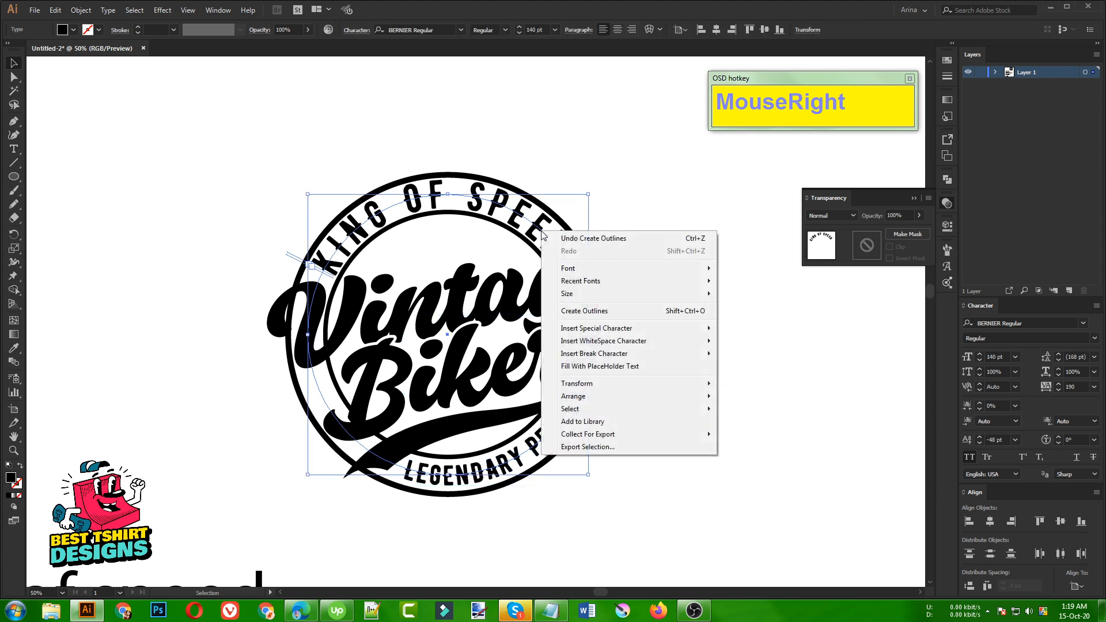
{"action": "left_click", "coordinate": [583, 311]}
{"action": "left_click", "coordinate": [679, 360]}
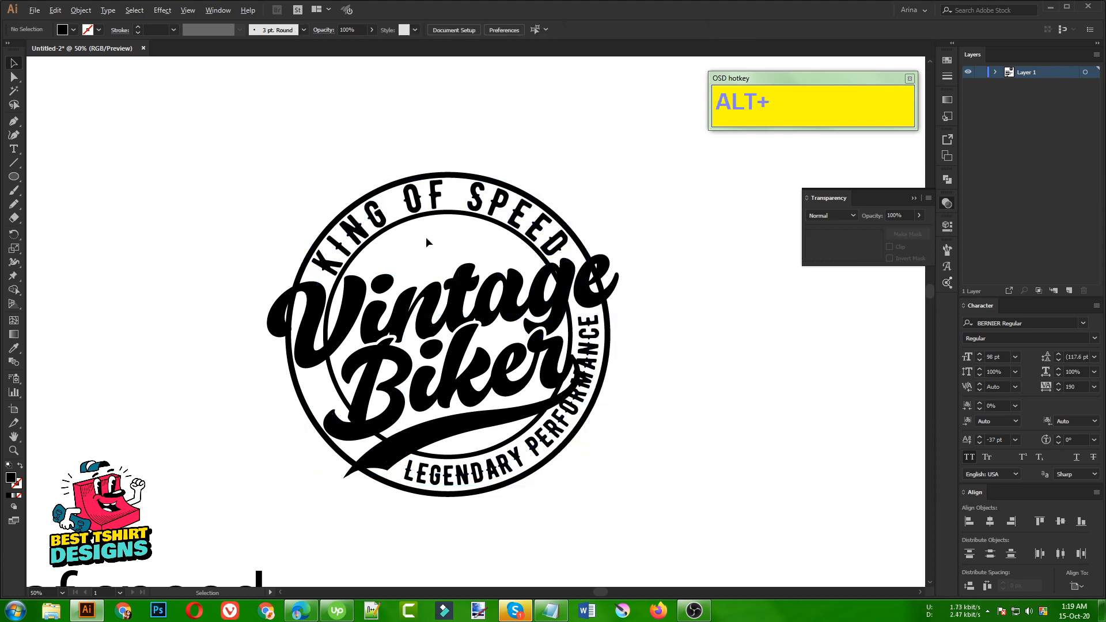
Draw a black star between the rings beside "Biker" and five stars arched above "Vintage", with the largest in the middle.
{"action": "scroll", "coordinate": [428, 233], "scroll_direction": "up", "scroll_amount": 1}
{"action": "scroll", "coordinate": [427, 233], "scroll_direction": "down", "scroll_amount": 1}
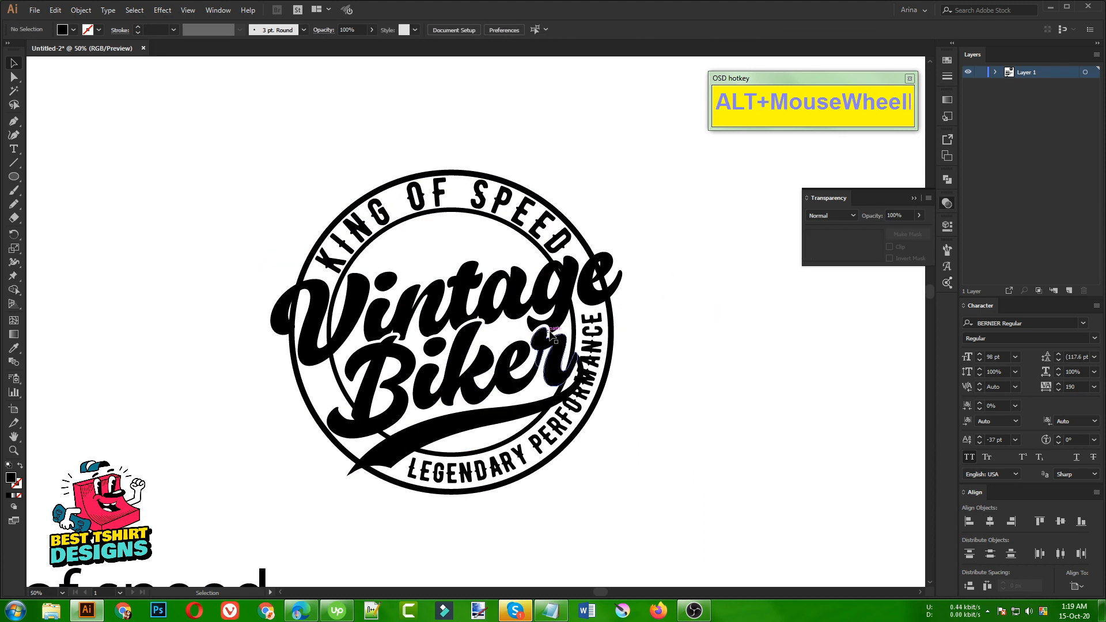
{"action": "scroll", "coordinate": [561, 308], "scroll_direction": "down", "scroll_amount": 1}
{"action": "left_click", "coordinate": [317, 360]}
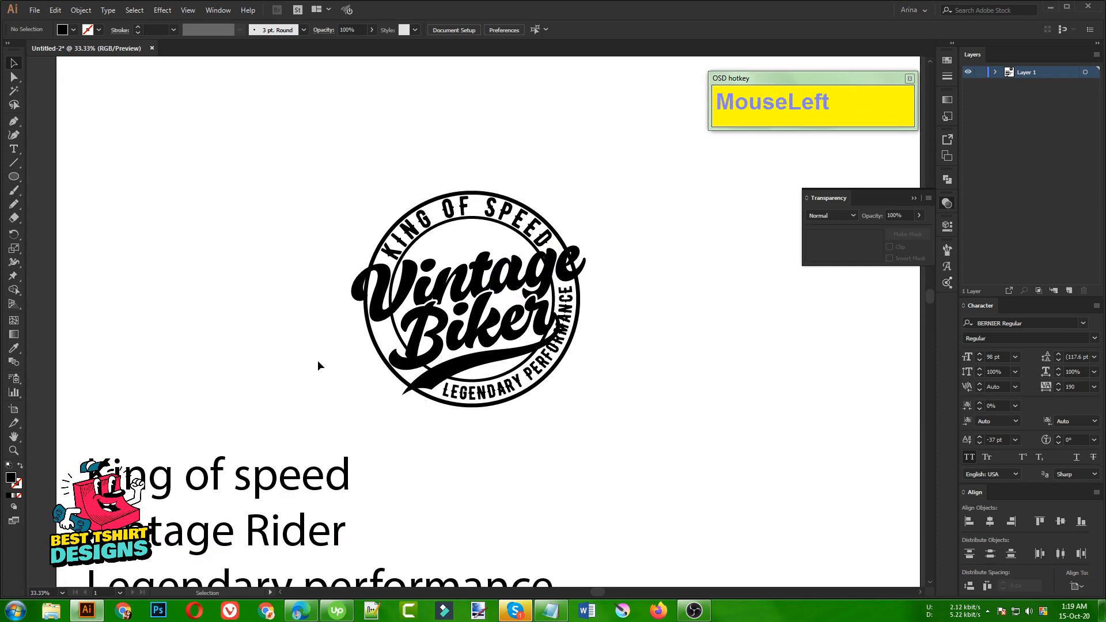
{"action": "scroll", "coordinate": [312, 349], "scroll_direction": "down", "scroll_amount": 1, "text": "alt"}
{"action": "scroll", "coordinate": [514, 397], "scroll_direction": "down", "scroll_amount": 2}
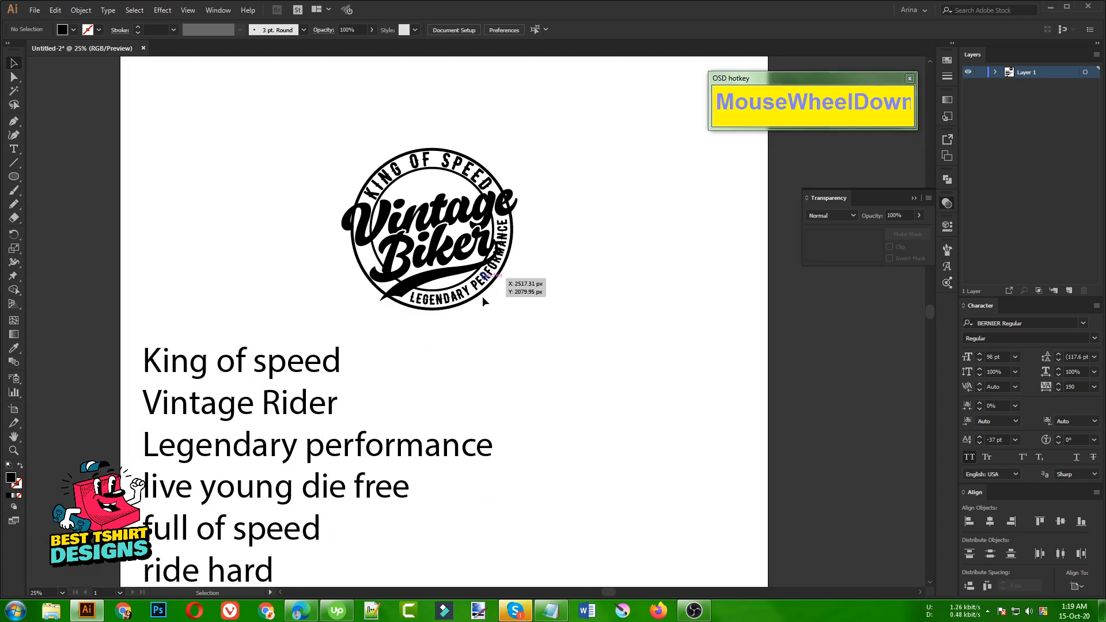
{"action": "scroll", "coordinate": [431, 147], "scroll_direction": "up", "scroll_amount": 3, "text": "alt"}
{"action": "scroll", "coordinate": [431, 148], "scroll_direction": "up", "scroll_amount": 1, "text": "alt"}
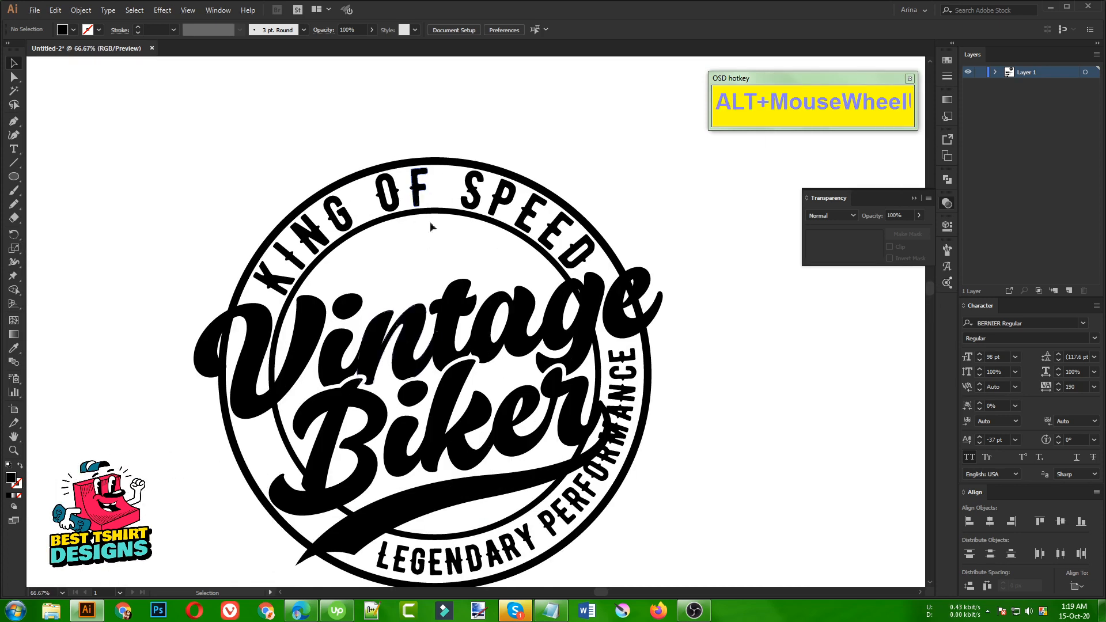
{"action": "left_click_drag", "start_coordinate": [12, 184], "coordinate": [63, 232]}
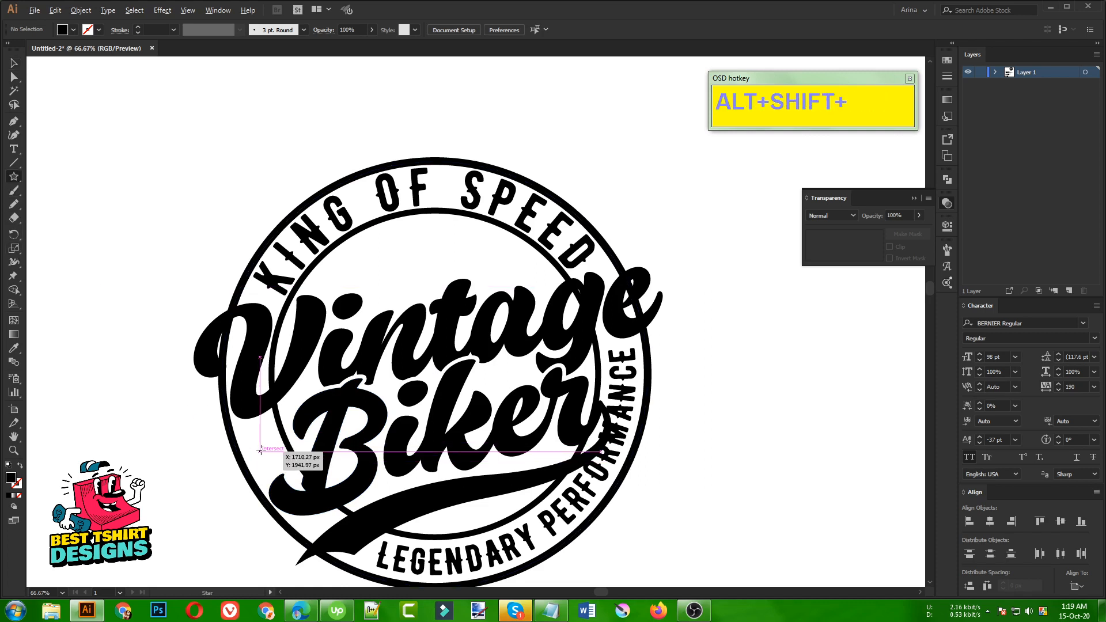
{"action": "left_click_drag", "start_coordinate": [262, 450], "coordinate": [368, 272]}
{"action": "key", "text": "v"}
Align the two outermost small stars on their vertical centers, and do the same for the two medium stars.
{"action": "left_click", "coordinate": [495, 265], "text": "shift"}
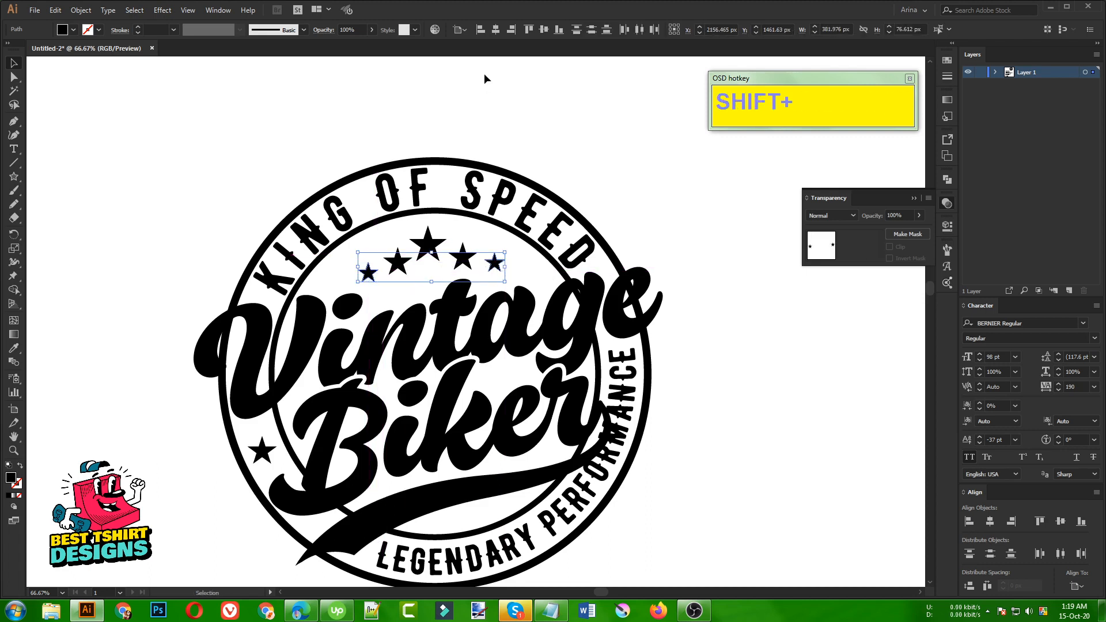
{"action": "left_click", "coordinate": [464, 31]}
{"action": "left_click", "coordinate": [472, 40]}
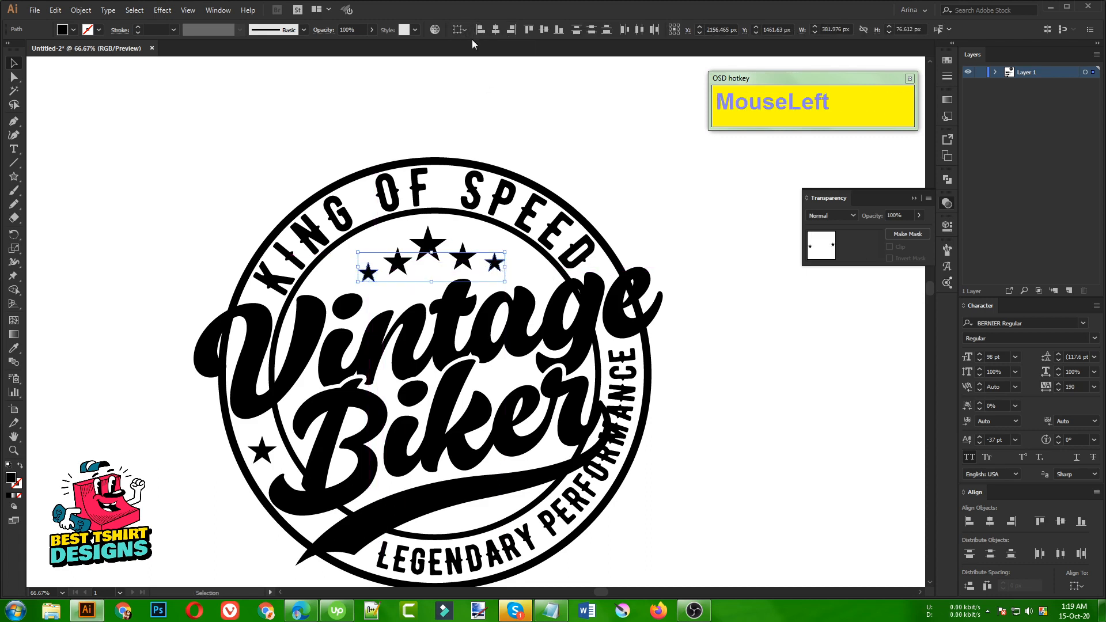
{"action": "left_click", "coordinate": [546, 30]}
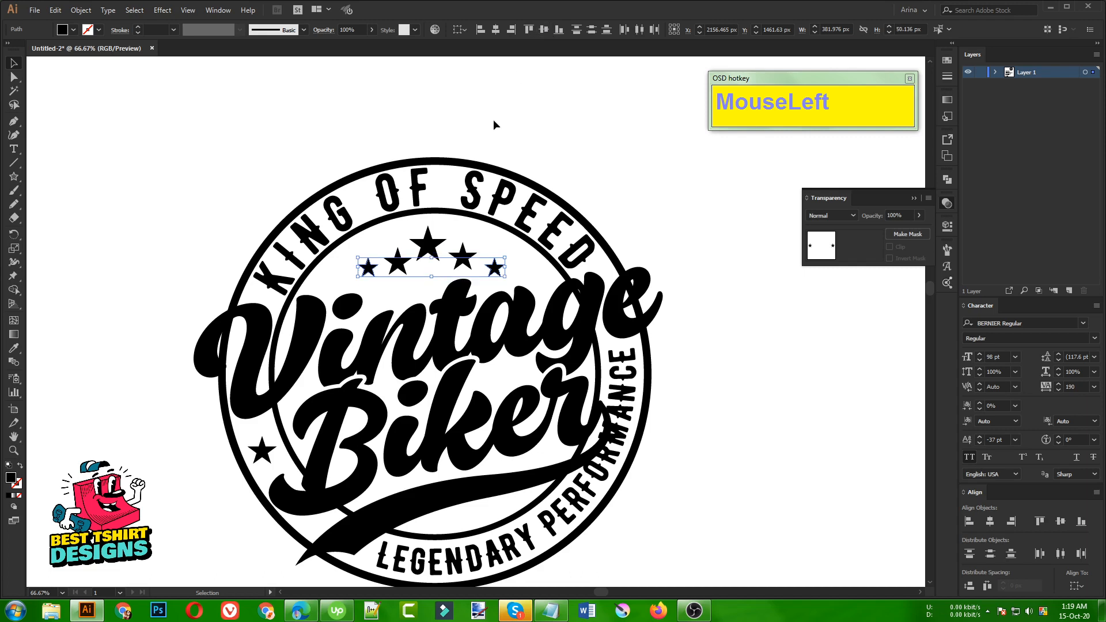
{"action": "left_click", "coordinate": [463, 258]}
{"action": "left_click", "coordinate": [403, 263], "text": "shift"}
{"action": "left_click", "coordinate": [544, 30]}
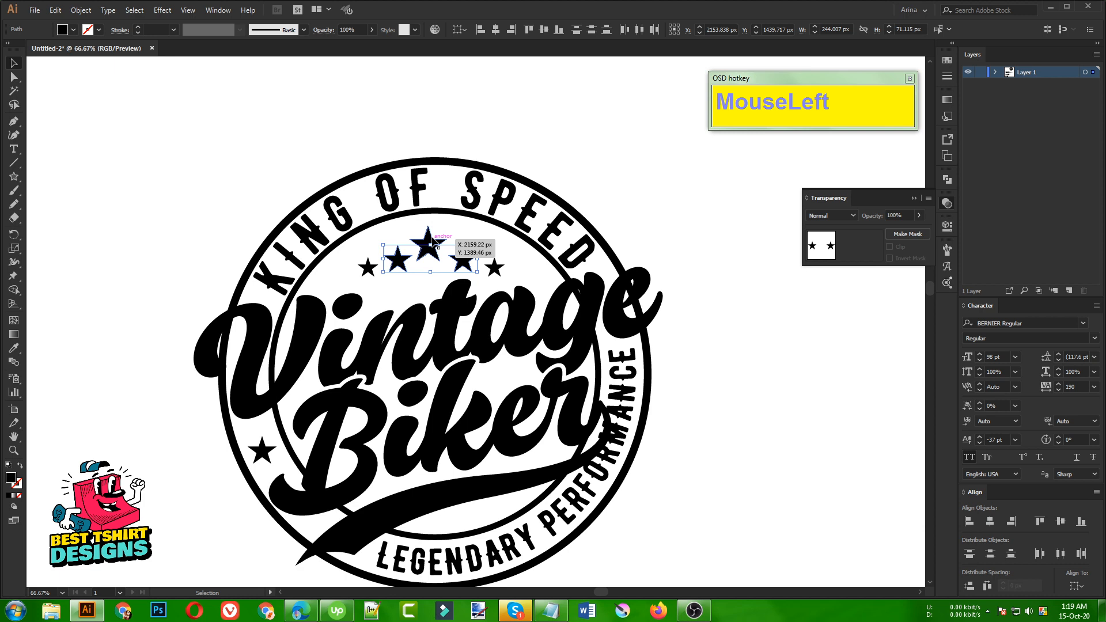
Distribute the five arched stars with equal horizontal spacing and group them.
{"action": "left_click", "coordinate": [418, 255]}
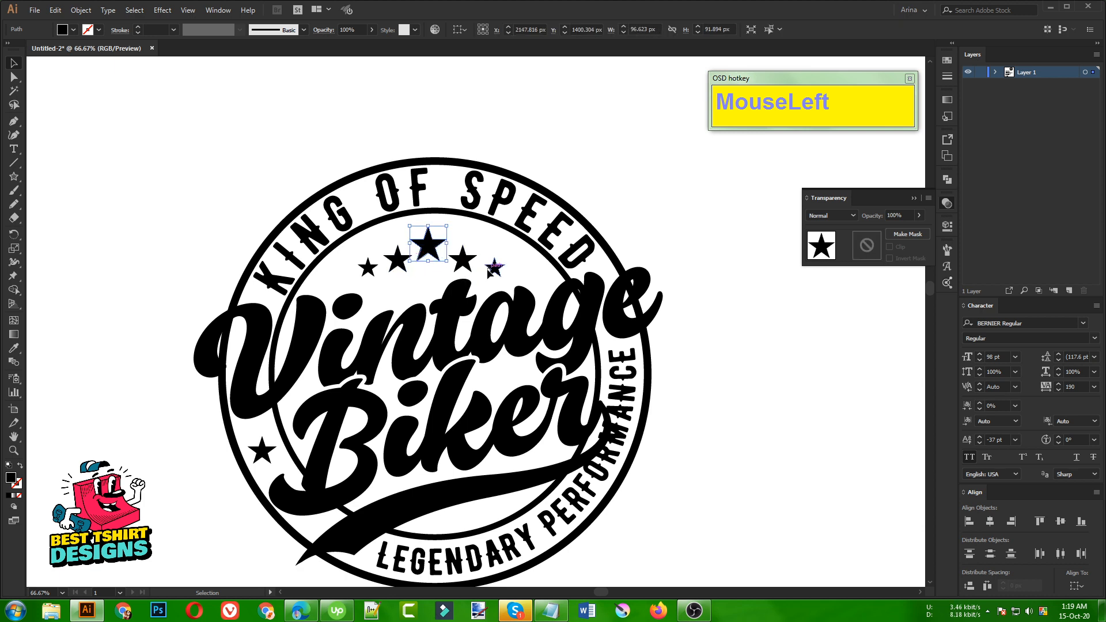
{"action": "left_click_drag", "start_coordinate": [382, 261], "coordinate": [373, 261]}
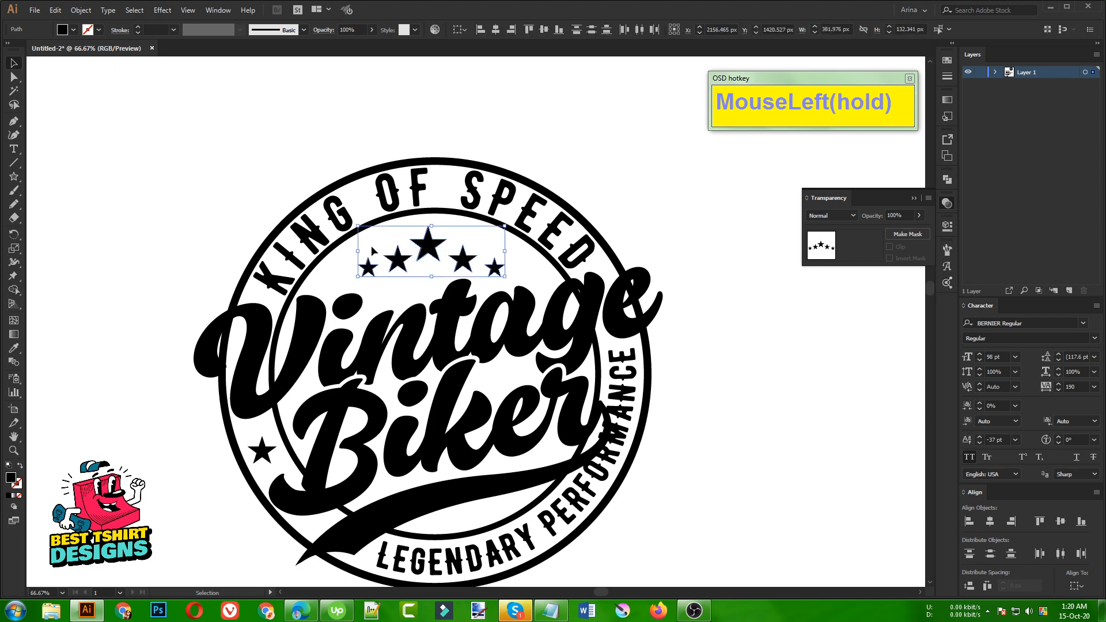
{"action": "left_click", "coordinate": [983, 587]}
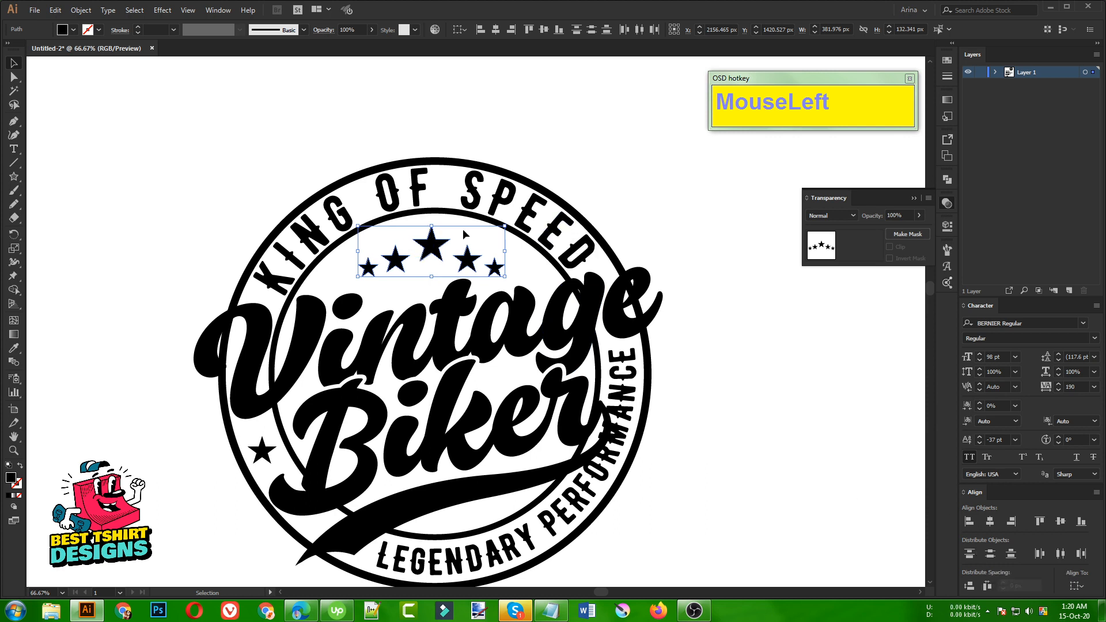
{"action": "key", "text": "ctrl+g"}
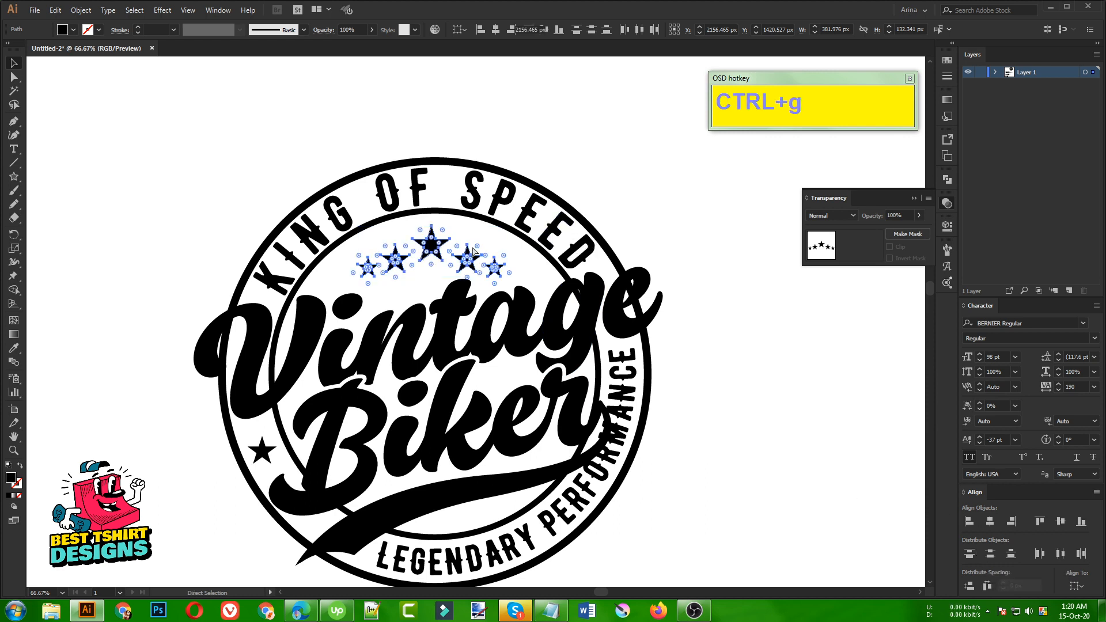
Move the group of five stars slightly upward, away from the "Vintage" lettering.
{"action": "left_click_drag", "start_coordinate": [473, 251], "coordinate": [471, 251]}
{"action": "left_click", "coordinate": [436, 266]}
{"action": "scroll", "coordinate": [436, 266], "scroll_direction": "down", "scroll_amount": 2}
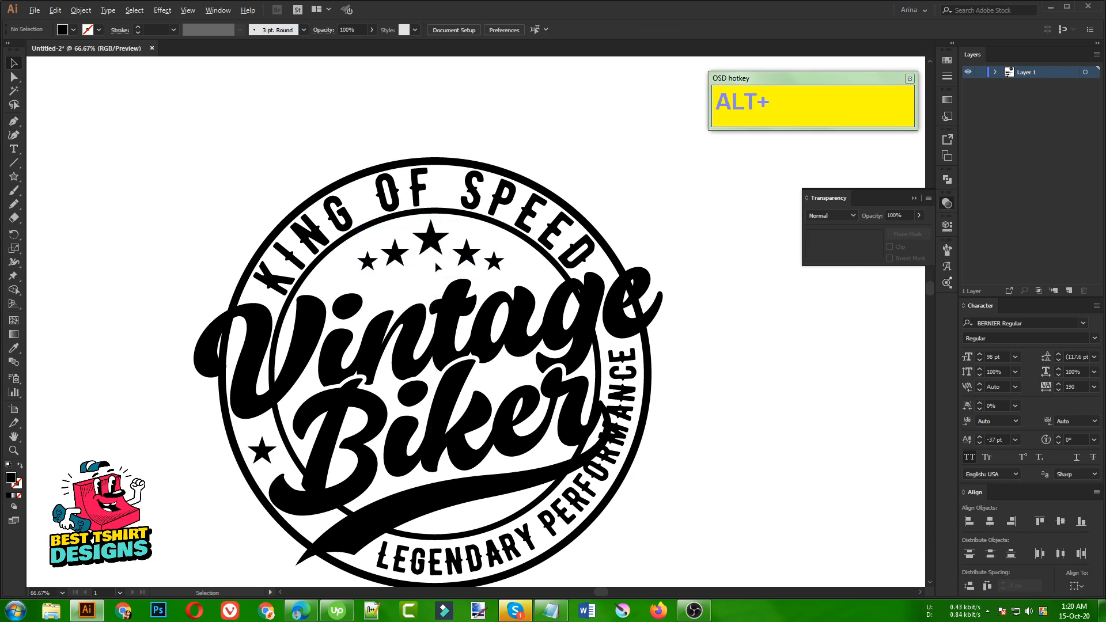
{"action": "scroll", "coordinate": [439, 268], "scroll_direction": "up", "scroll_amount": 1}
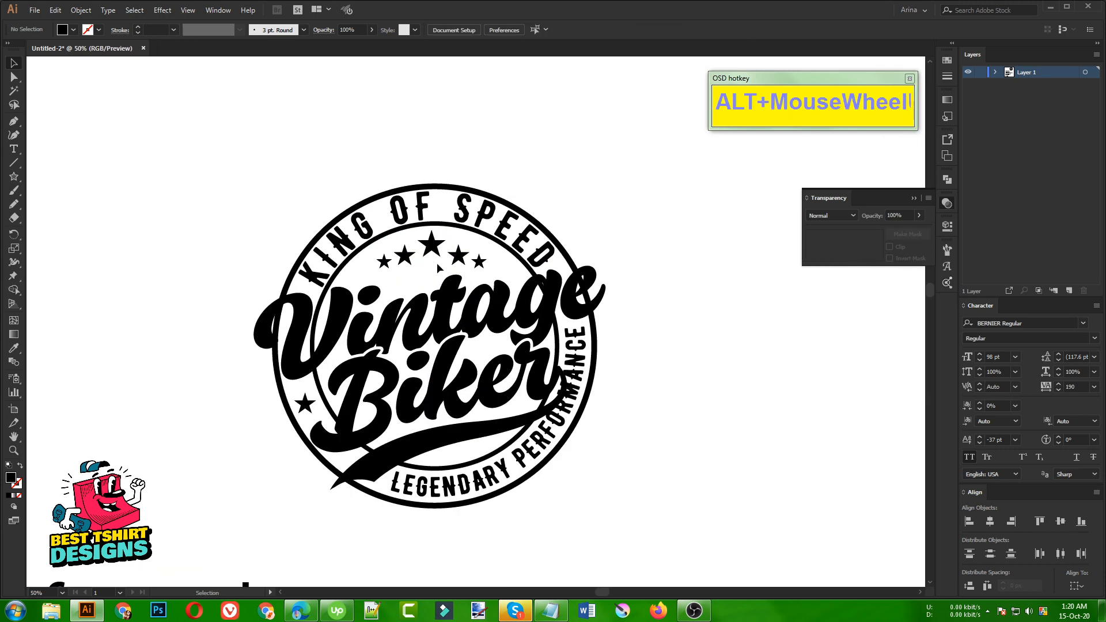
{"action": "scroll", "coordinate": [439, 268], "scroll_direction": "down", "scroll_amount": 2}
{"action": "scroll", "coordinate": [440, 268], "scroll_direction": "up", "scroll_amount": 1}
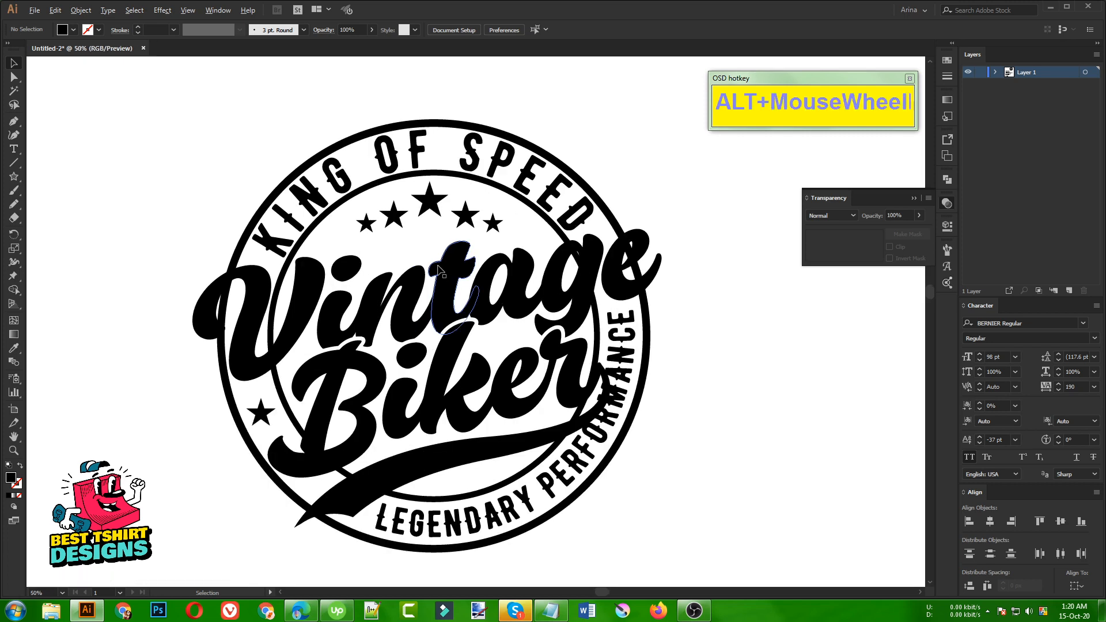
{"action": "scroll", "coordinate": [438, 270], "scroll_direction": "down", "scroll_amount": 1}
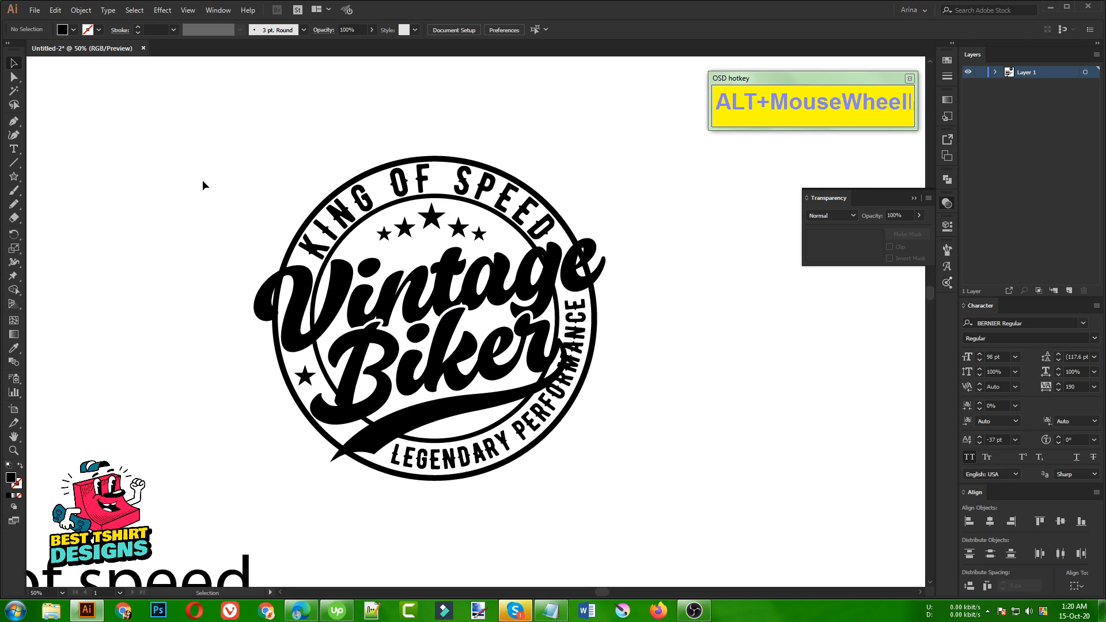
Set the stroke weight of both the inner and outer circles to 12 pt.
{"action": "left_click", "coordinate": [392, 206]}
{"action": "scroll", "coordinate": [410, 139], "scroll_direction": "up", "scroll_amount": 1}
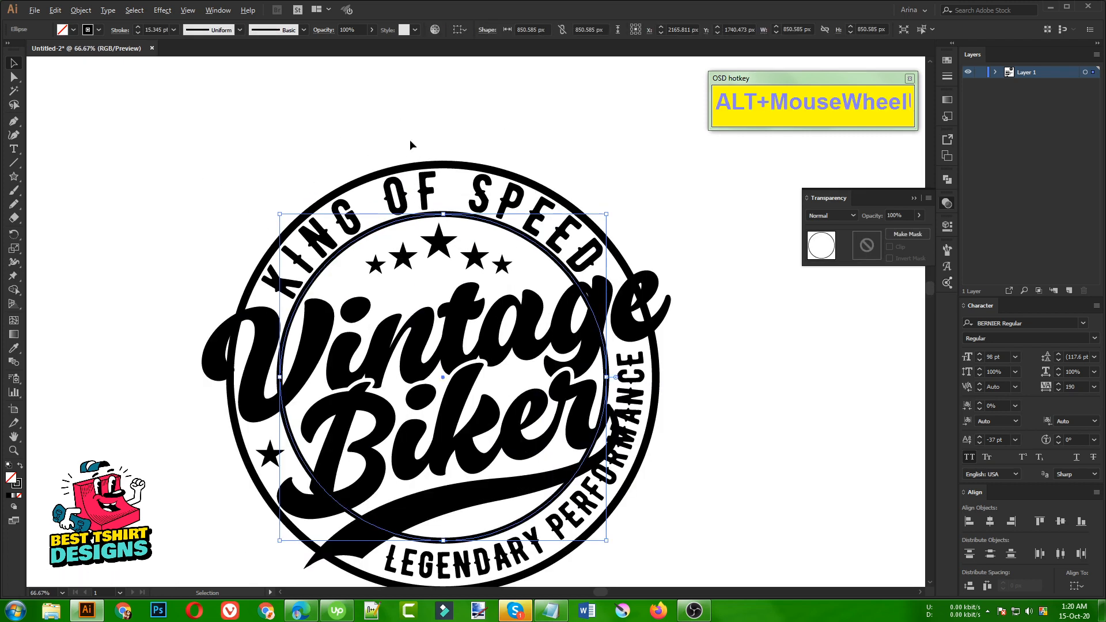
{"action": "left_click", "coordinate": [369, 182], "text": "shift"}
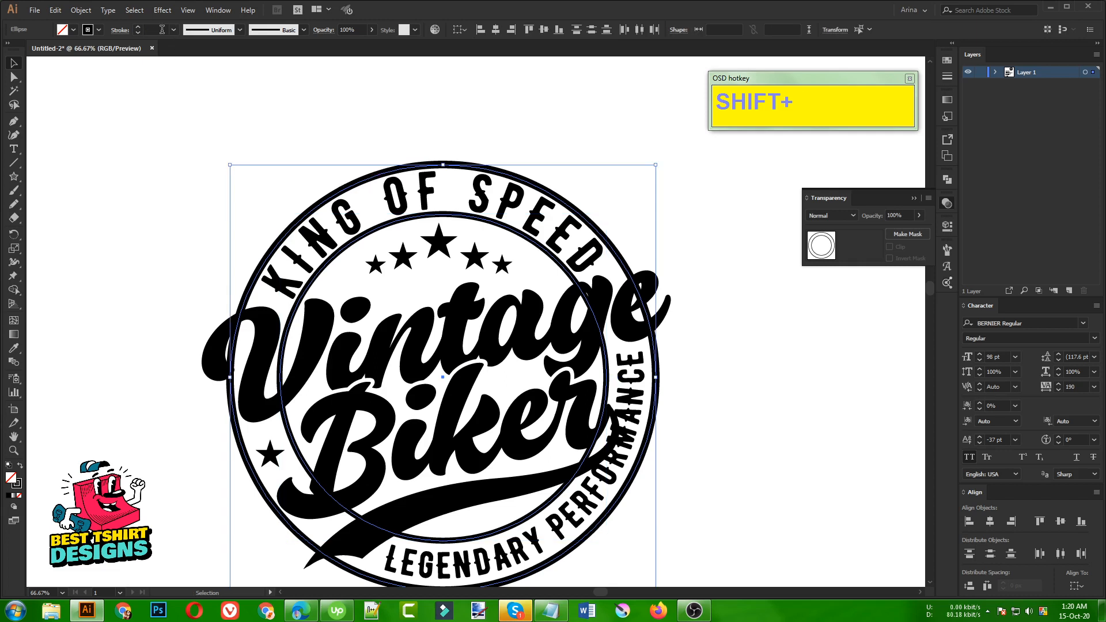
{"action": "scroll", "coordinate": [162, 29], "scroll_direction": "up", "scroll_amount": 2}
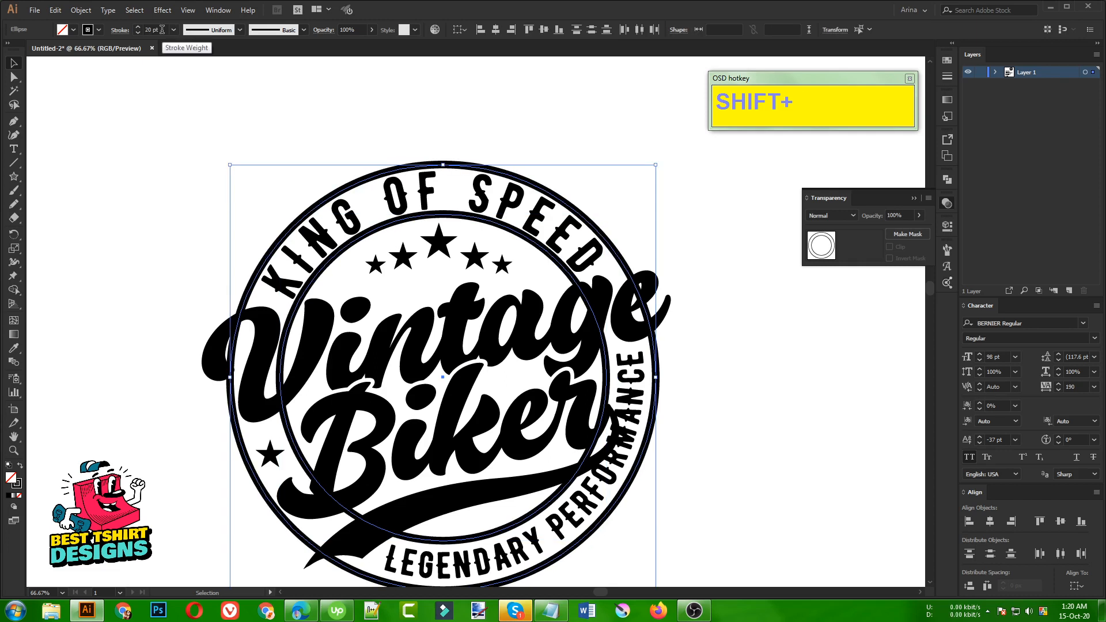
{"action": "scroll", "coordinate": [162, 30], "scroll_direction": "down", "scroll_amount": 5}
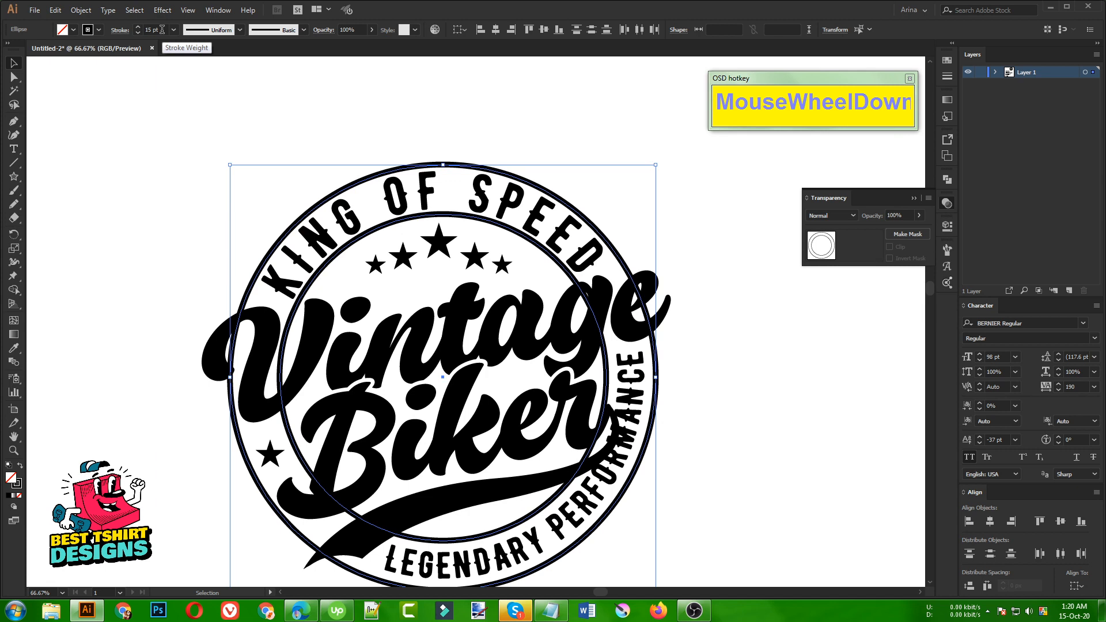
{"action": "scroll", "coordinate": [162, 29], "scroll_direction": "down", "scroll_amount": 1}
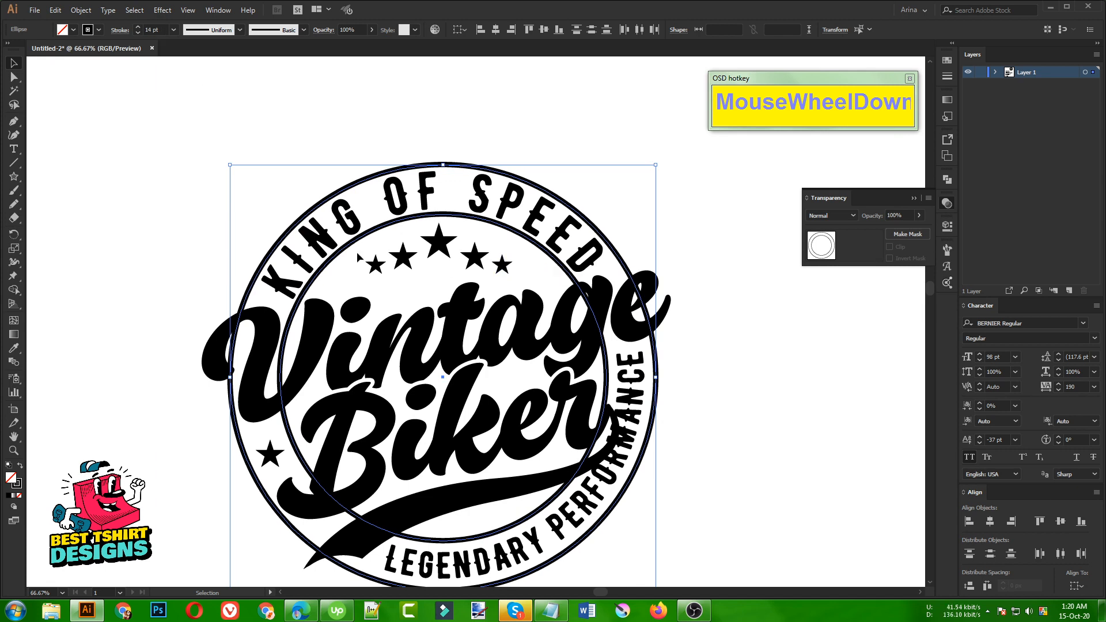
{"action": "scroll", "coordinate": [166, 27], "scroll_direction": "down", "scroll_amount": 4}
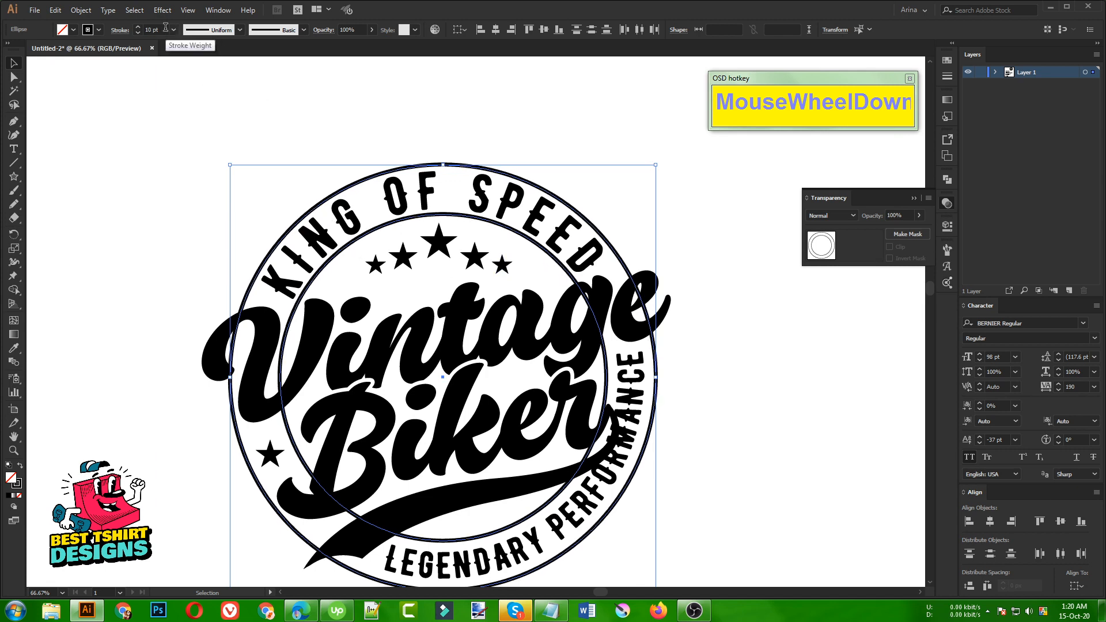
{"action": "scroll", "coordinate": [166, 27], "scroll_direction": "up", "scroll_amount": 1}
{"action": "scroll", "coordinate": [166, 27], "scroll_direction": "up", "scroll_amount": 1}
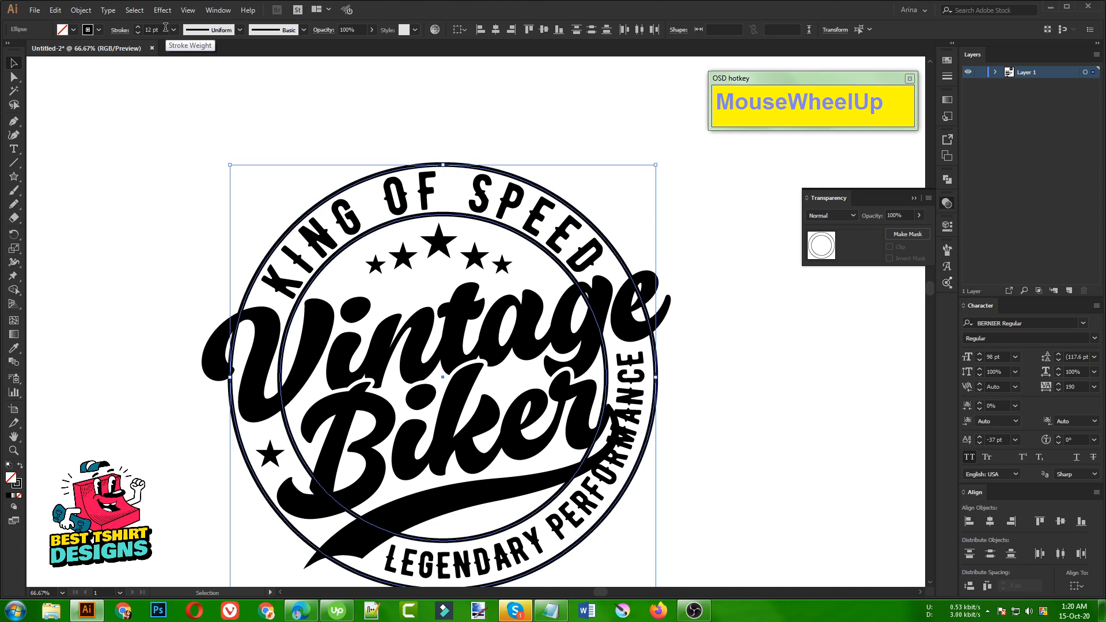
Expand the fill and stroke of the two circles into shapes and group them.
{"action": "left_click_drag", "start_coordinate": [90, 120], "coordinate": [91, 120]}
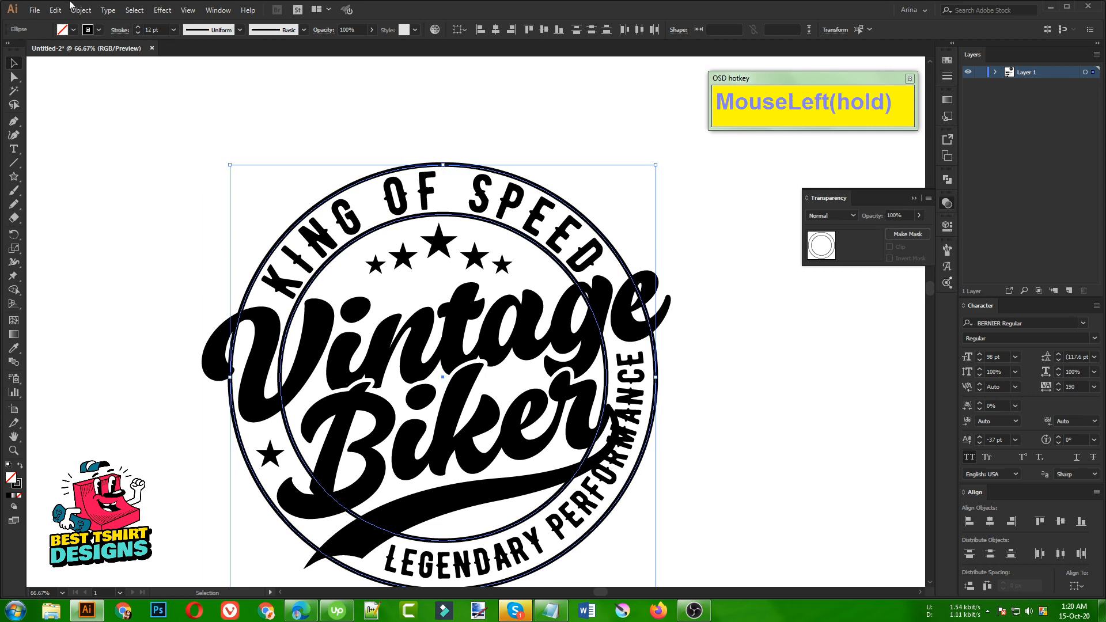
{"action": "left_click", "coordinate": [70, 6]}
{"action": "left_click", "coordinate": [103, 139]}
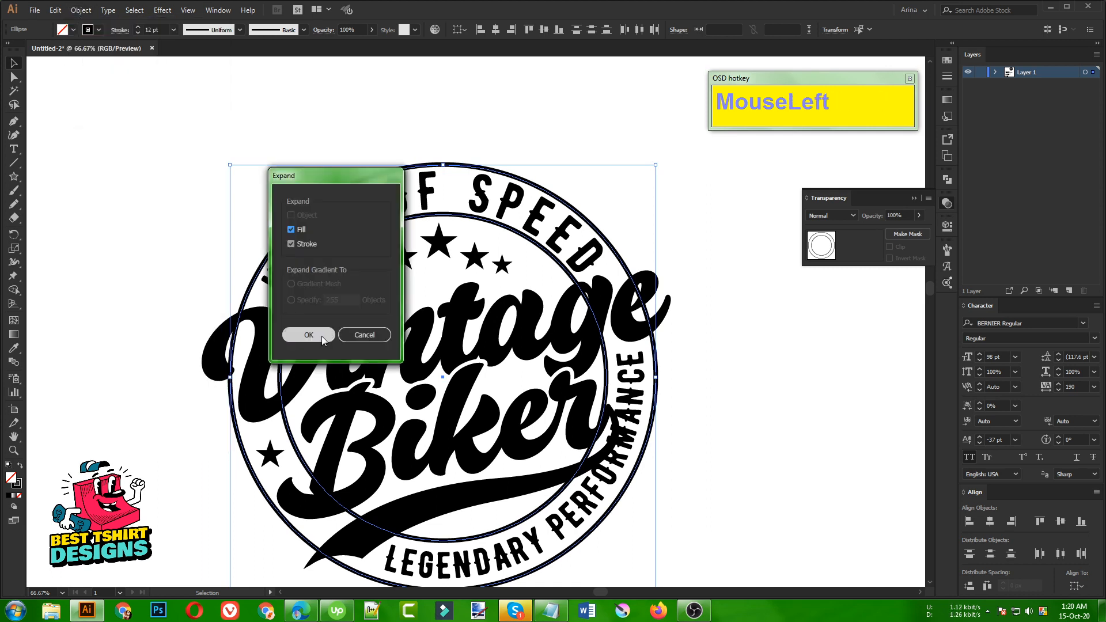
{"action": "left_click", "coordinate": [322, 337]}
{"action": "key", "text": "ctrl+g"}
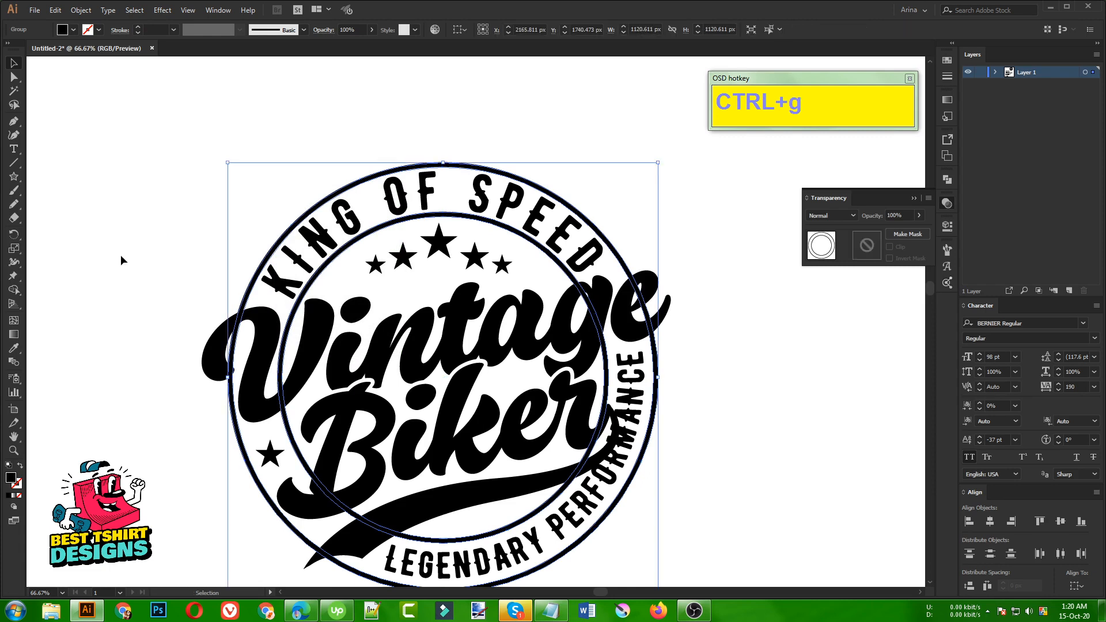
Offset the path of the "Vintage Biker" lettering and its swoosh by 10 px with miter joins.
{"action": "left_click", "coordinate": [120, 255]}
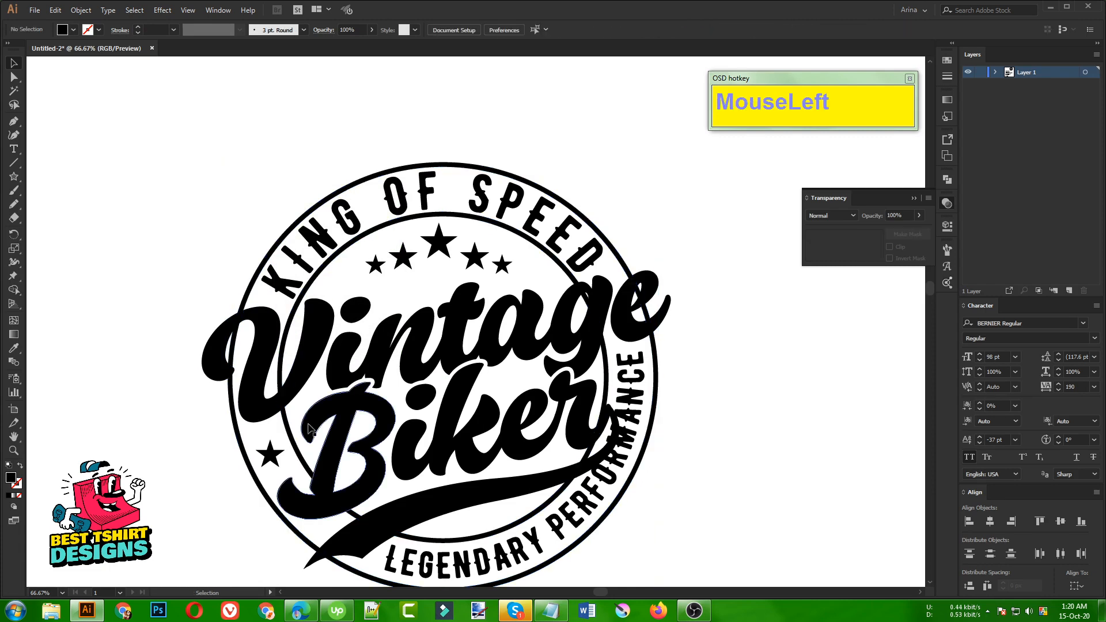
{"action": "left_click", "coordinate": [478, 489]}
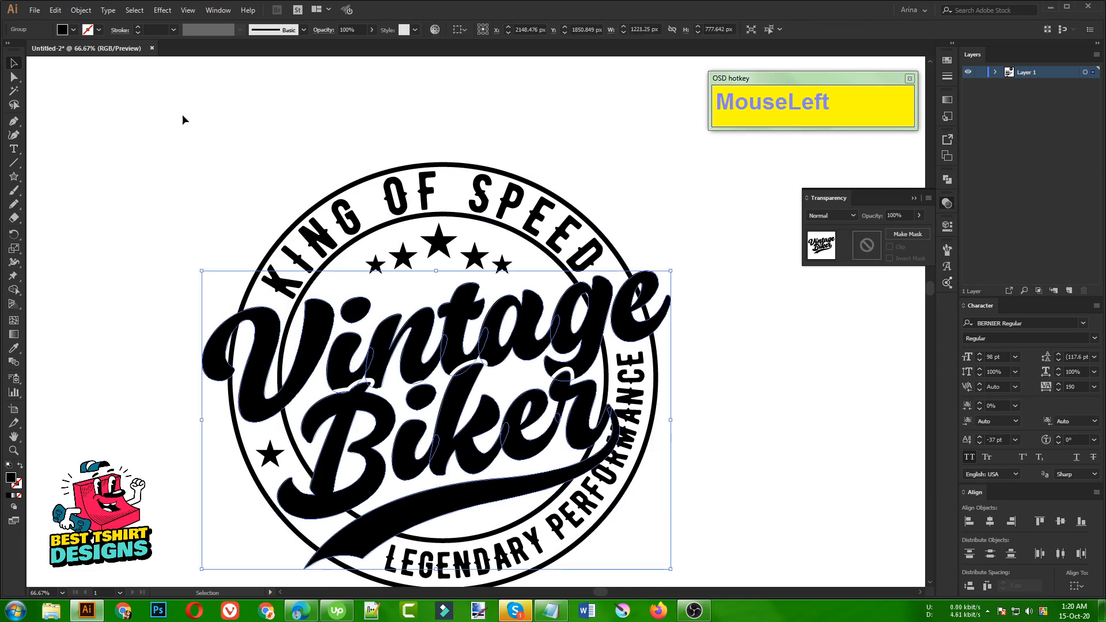
{"action": "left_click", "coordinate": [79, 13]}
{"action": "mouse_move", "coordinate": [124, 276]}
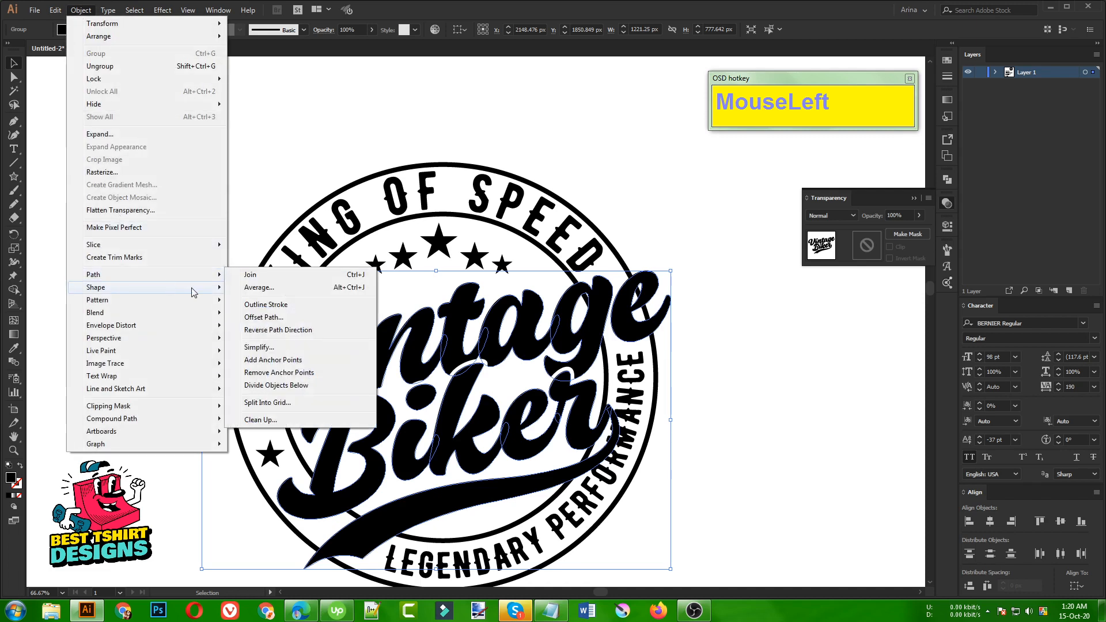
{"action": "left_click", "coordinate": [297, 324]}
{"action": "left_click", "coordinate": [72, 164]}
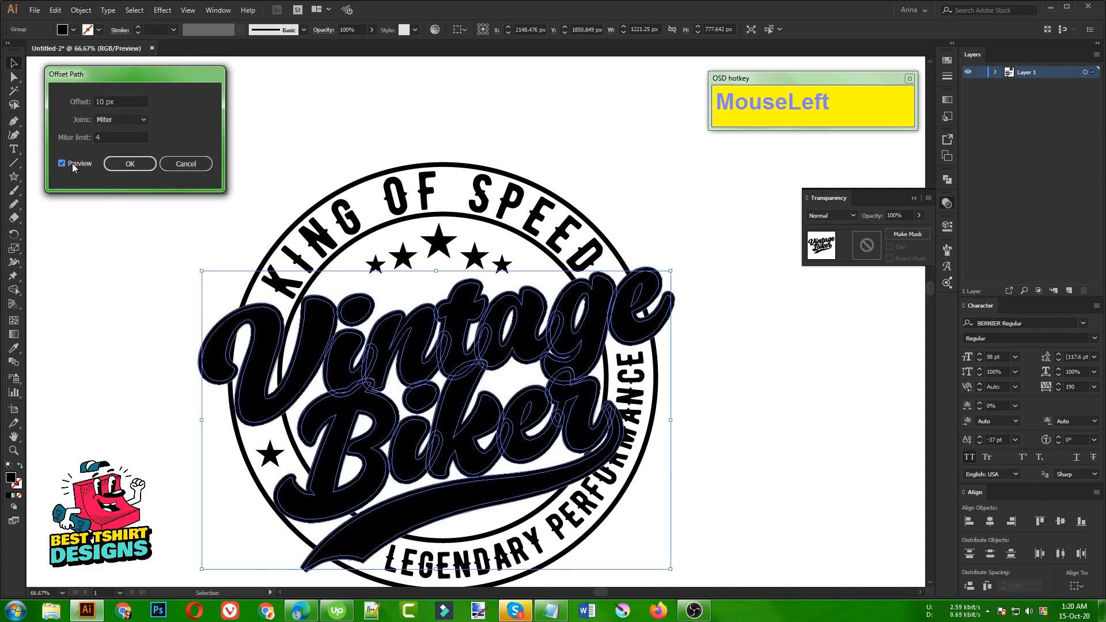
{"action": "left_click", "coordinate": [149, 164]}
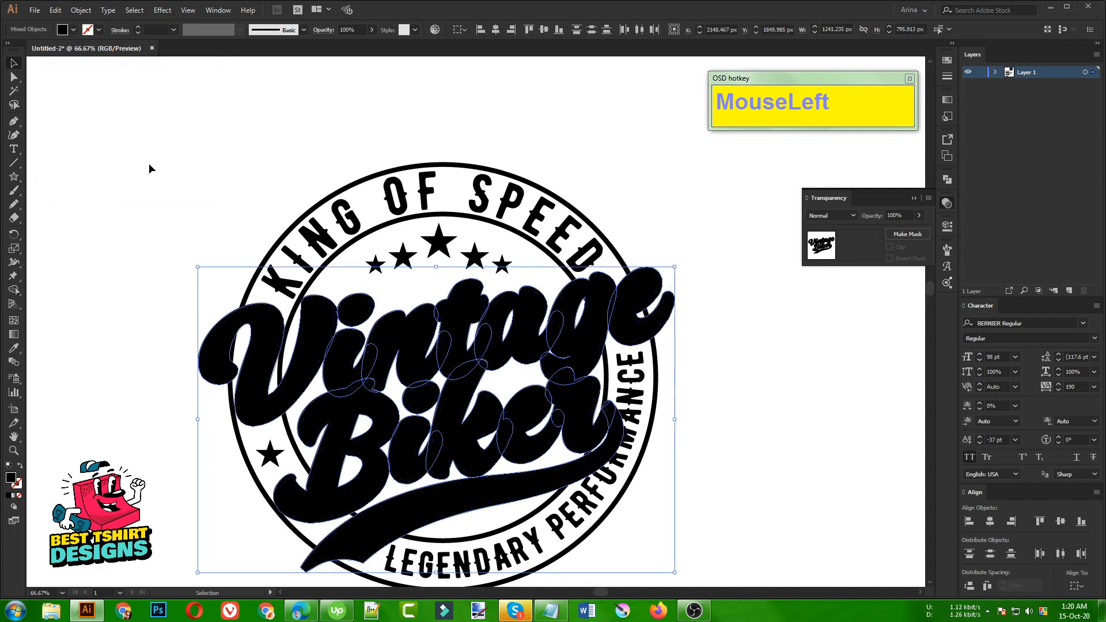
Cut the offset lettering shape and paste it in front inside a non-clipping opacity mask on the circle group.
{"action": "key", "text": "ctrl+x"}
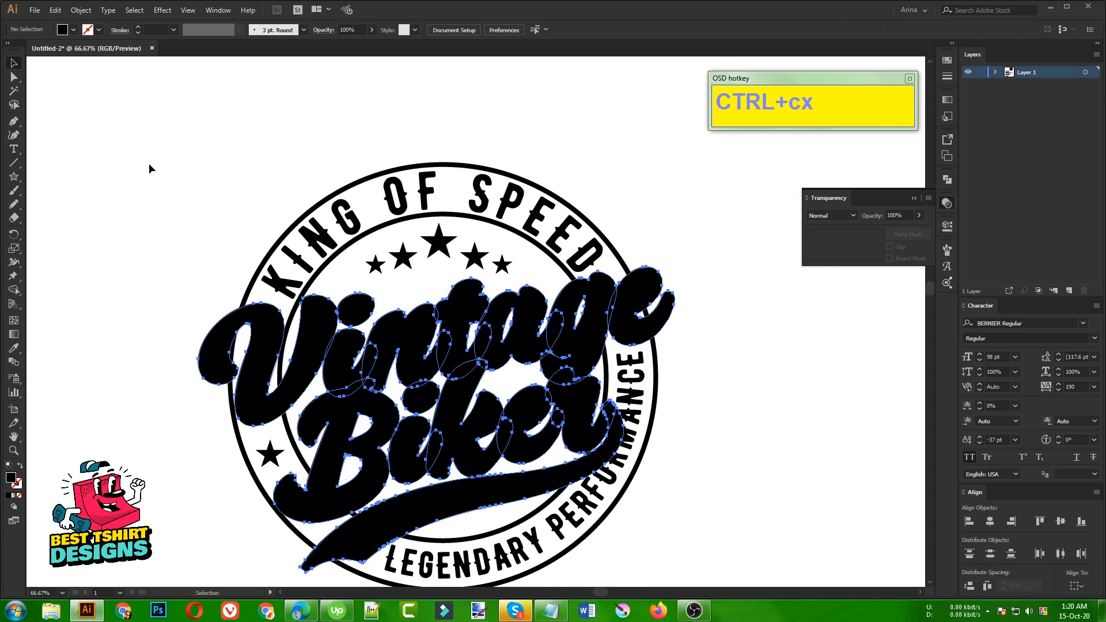
{"action": "left_click", "coordinate": [333, 259]}
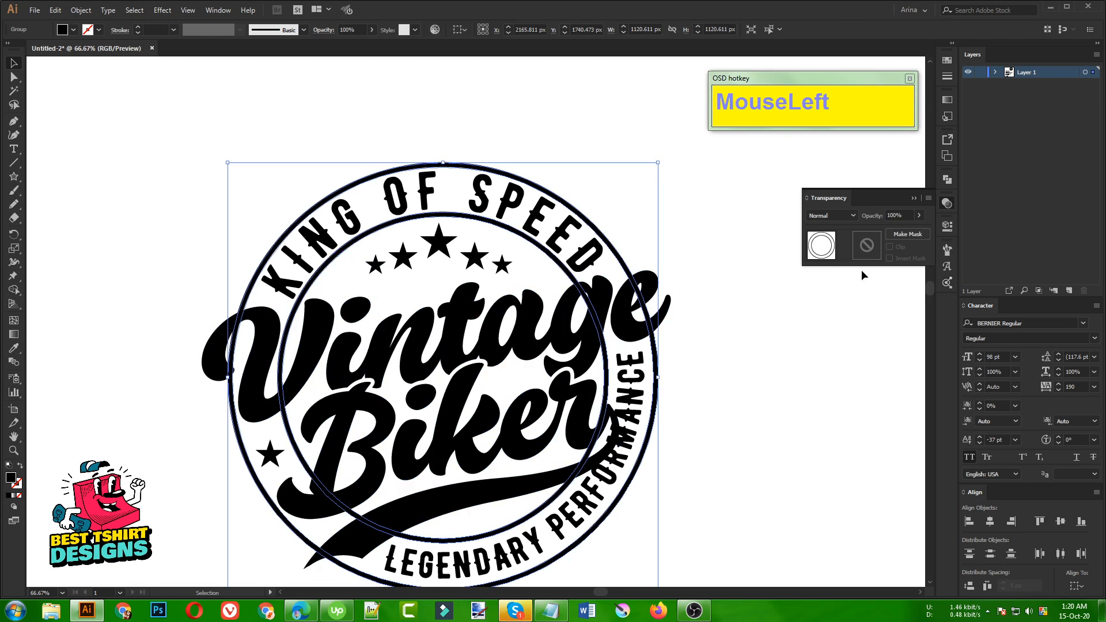
{"action": "left_click", "coordinate": [869, 246]}
{"action": "key", "text": "ctrl+f"}
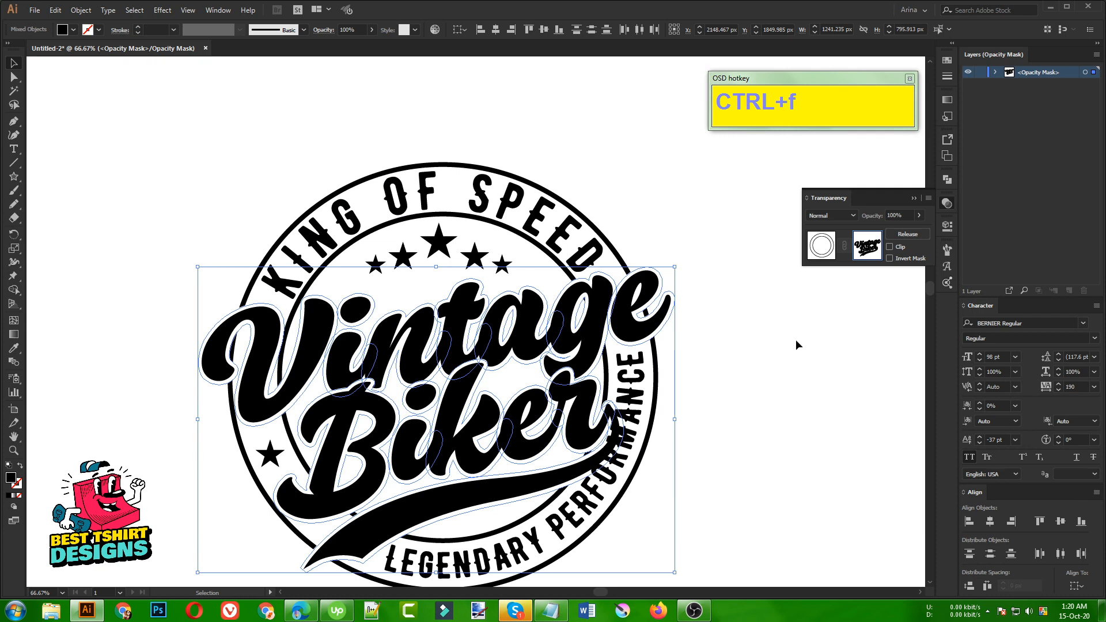
{"action": "left_click", "coordinate": [796, 341]}
Pencil freehand mask shapes over the ring fragments in "Vintage": about 71 × 78 px in the "e" and 84 × 77 px in the "g".
{"action": "scroll", "coordinate": [628, 293], "scroll_direction": "up", "scroll_amount": 1}
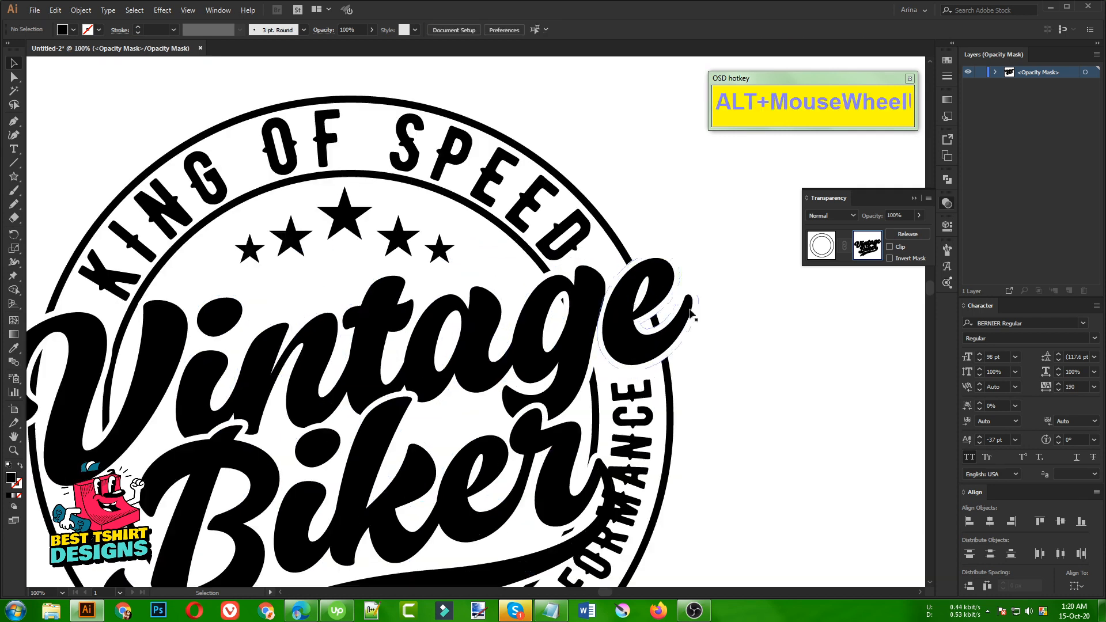
{"action": "key", "text": "n"}
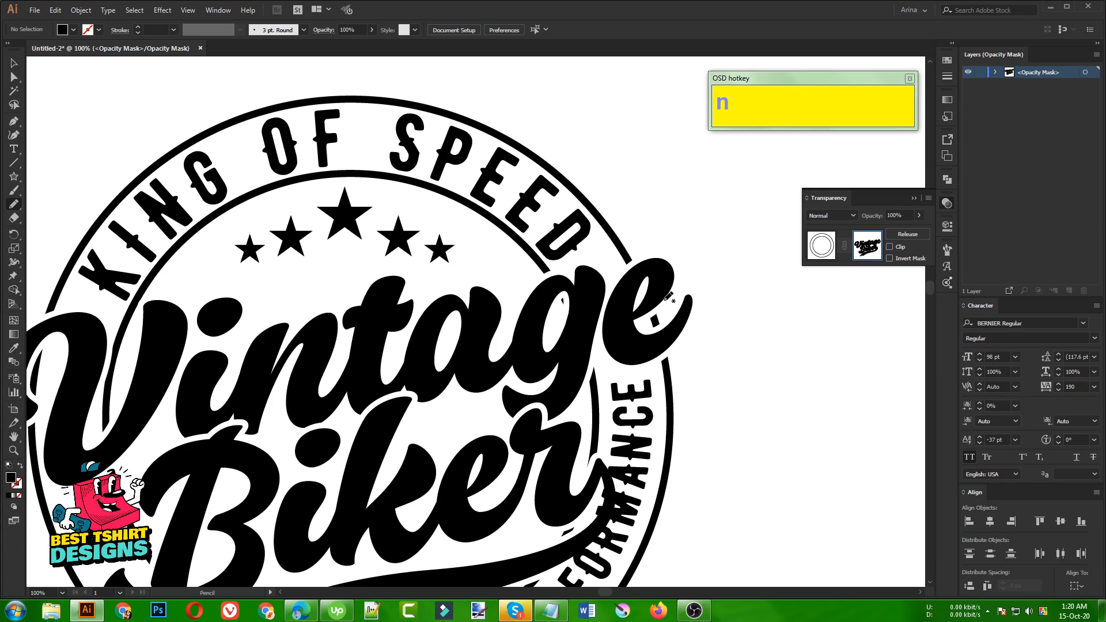
{"action": "mouse_move", "coordinate": [668, 295]}
{"action": "left_mouse_down"}
{"action": "mouse_move", "coordinate": [643, 319]}
{"action": "mouse_move", "coordinate": [655, 335]}
{"action": "mouse_move", "coordinate": [675, 291]}
{"action": "left_mouse_up"}
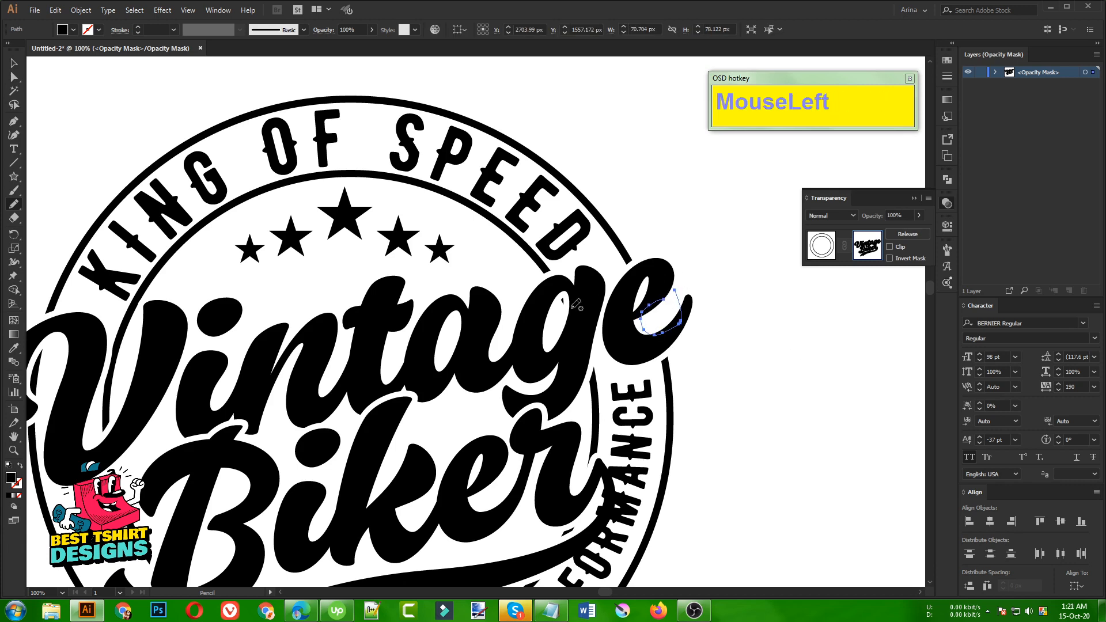
{"action": "left_click_drag", "start_coordinate": [569, 287], "coordinate": [629, 316]}
{"action": "scroll", "coordinate": [678, 308], "scroll_direction": "down", "scroll_amount": 1}
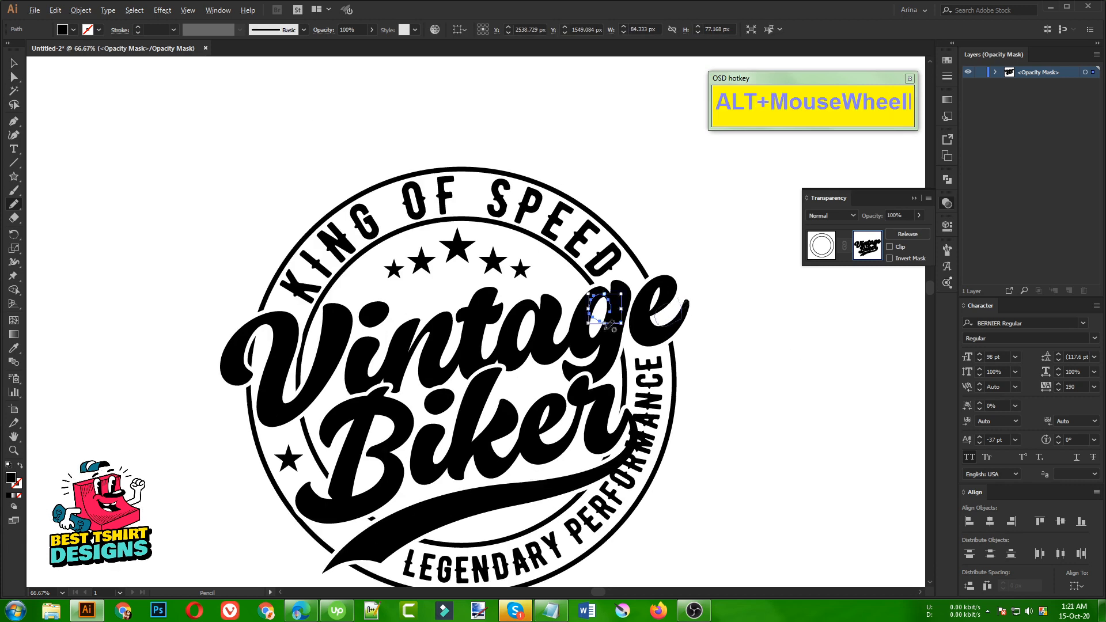
Pencil freehand mask shapes over the ring fragments: about 167 × 128 px at the "V" curl and 65 × 76 px below the "B".
{"action": "scroll", "coordinate": [222, 406], "scroll_direction": "up", "scroll_amount": 1}
{"action": "mouse_move", "coordinate": [247, 348]}
{"action": "left_mouse_down"}
{"action": "mouse_move", "coordinate": [278, 350]}
{"action": "mouse_move", "coordinate": [251, 282]}
{"action": "mouse_move", "coordinate": [181, 311]}
{"action": "left_mouse_up"}
{"action": "scroll", "coordinate": [180, 311], "scroll_direction": "down", "scroll_amount": 1}
{"action": "scroll", "coordinate": [349, 487], "scroll_direction": "up", "scroll_amount": 2}
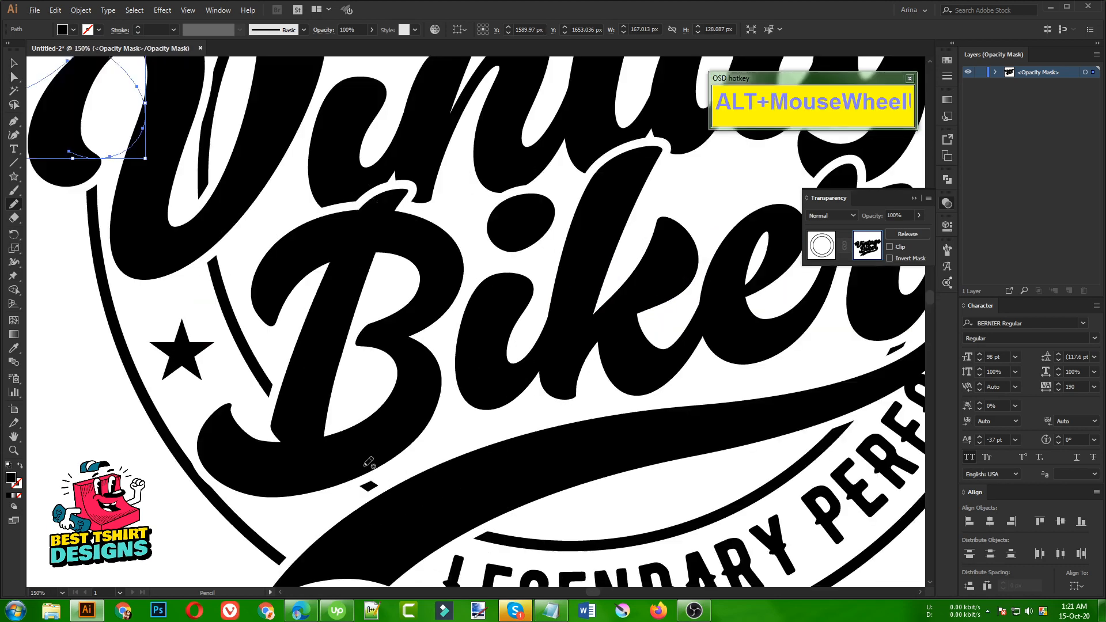
{"action": "mouse_move", "coordinate": [367, 455]}
{"action": "left_mouse_down"}
{"action": "mouse_move", "coordinate": [357, 495]}
{"action": "mouse_move", "coordinate": [393, 497]}
{"action": "mouse_move", "coordinate": [395, 438]}
{"action": "left_mouse_up"}
{"action": "scroll", "coordinate": [259, 404], "scroll_direction": "down", "scroll_amount": 1}
{"action": "scroll", "coordinate": [258, 404], "scroll_direction": "down", "scroll_amount": 2}
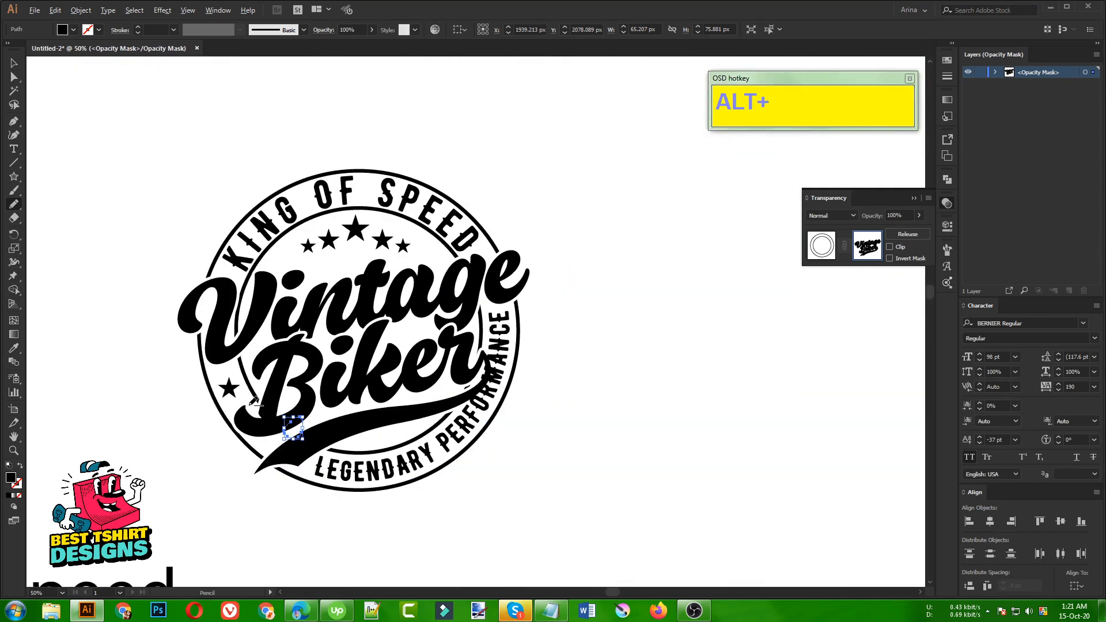
Pencil a mask shape about 58 × 68 px over the ring fragment below the "r" of "Biker" and leave mask editing.
{"action": "scroll", "coordinate": [288, 328], "scroll_direction": "up", "scroll_amount": 1}
{"action": "scroll", "coordinate": [288, 328], "scroll_direction": "up", "scroll_amount": 1}
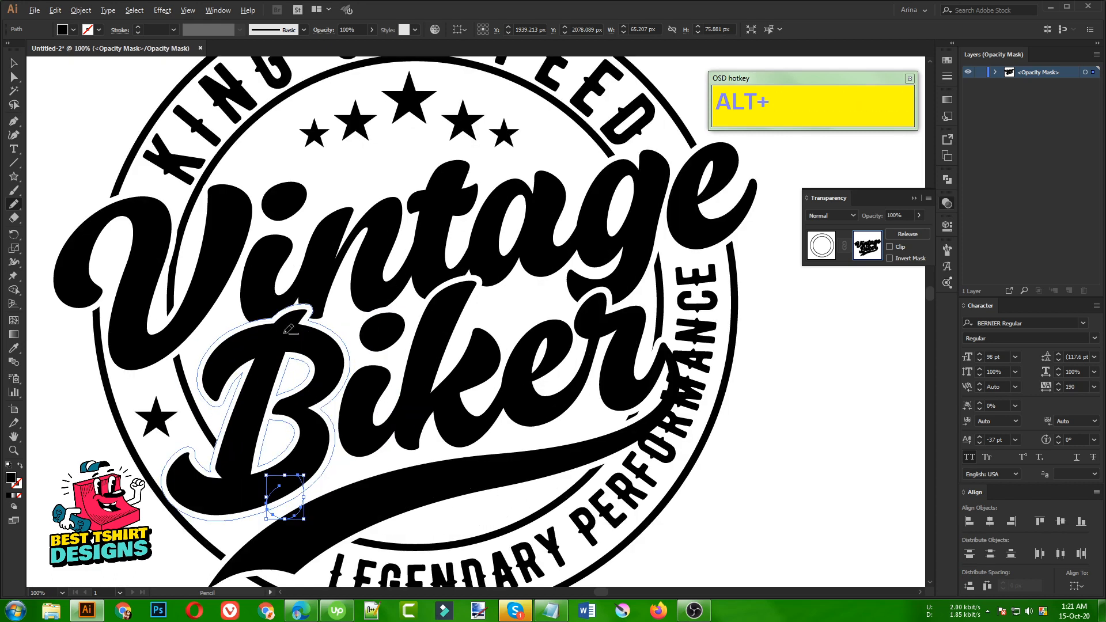
{"action": "scroll", "coordinate": [286, 332], "scroll_direction": "down", "scroll_amount": 1}
{"action": "scroll", "coordinate": [468, 359], "scroll_direction": "up", "scroll_amount": 3}
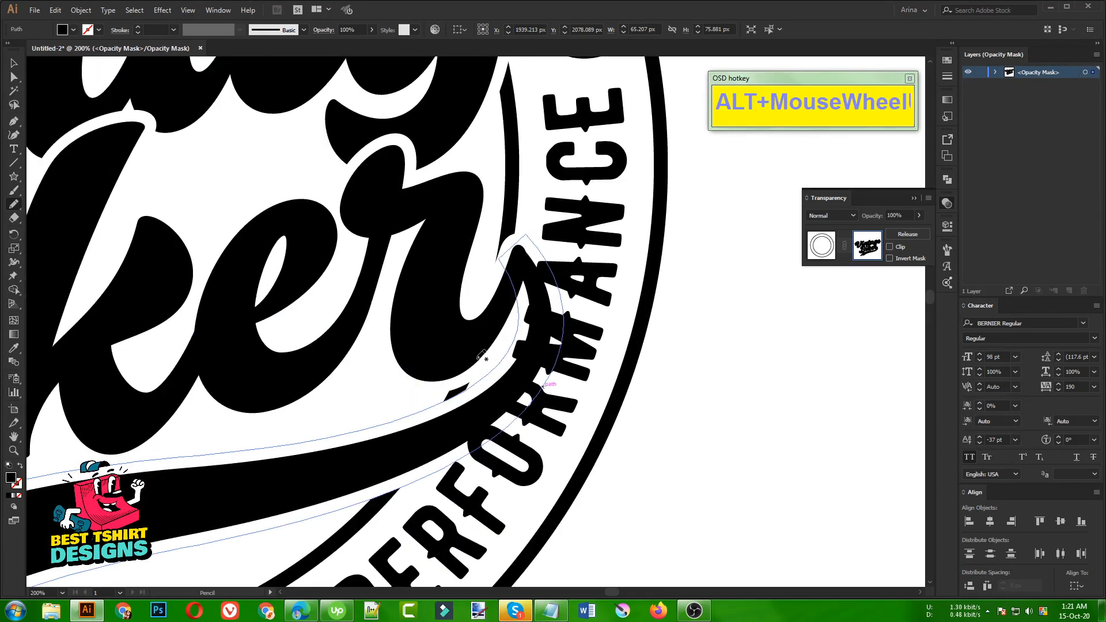
{"action": "mouse_move", "coordinate": [468, 359]}
{"action": "left_mouse_down"}
{"action": "mouse_move", "coordinate": [431, 408]}
{"action": "mouse_move", "coordinate": [481, 396]}
{"action": "mouse_move", "coordinate": [481, 334]}
{"action": "left_mouse_up"}
{"action": "key", "text": "v"}
{"action": "scroll", "coordinate": [473, 325], "scroll_direction": "down", "scroll_amount": 1}
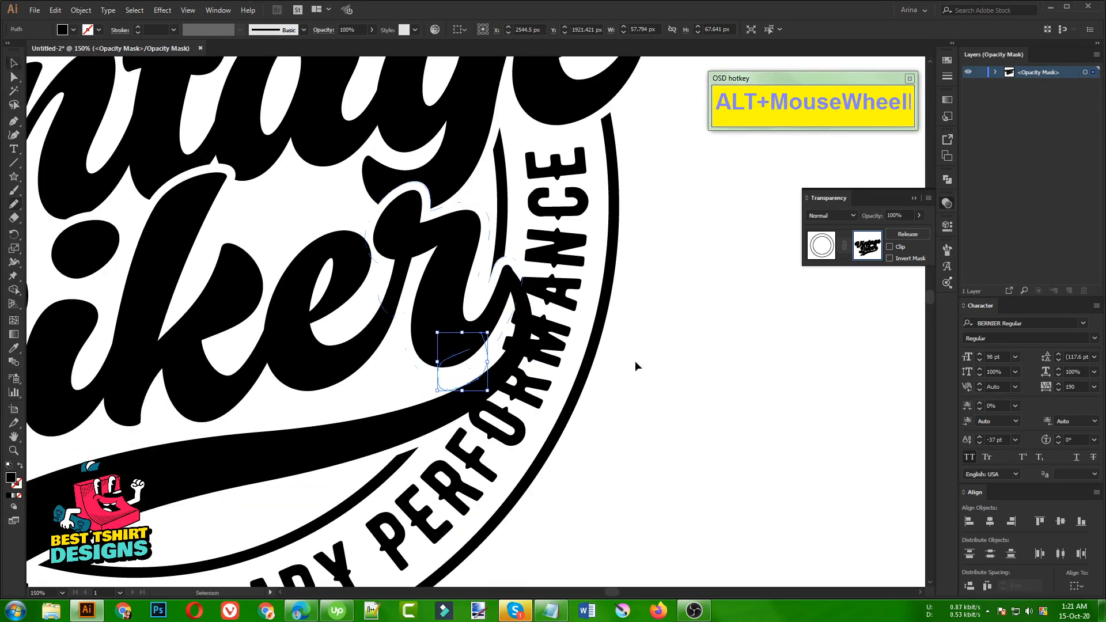
{"action": "left_click", "coordinate": [636, 361]}
{"action": "scroll", "coordinate": [634, 361], "scroll_direction": "down", "scroll_amount": 2}
{"action": "left_click", "coordinate": [635, 361]}
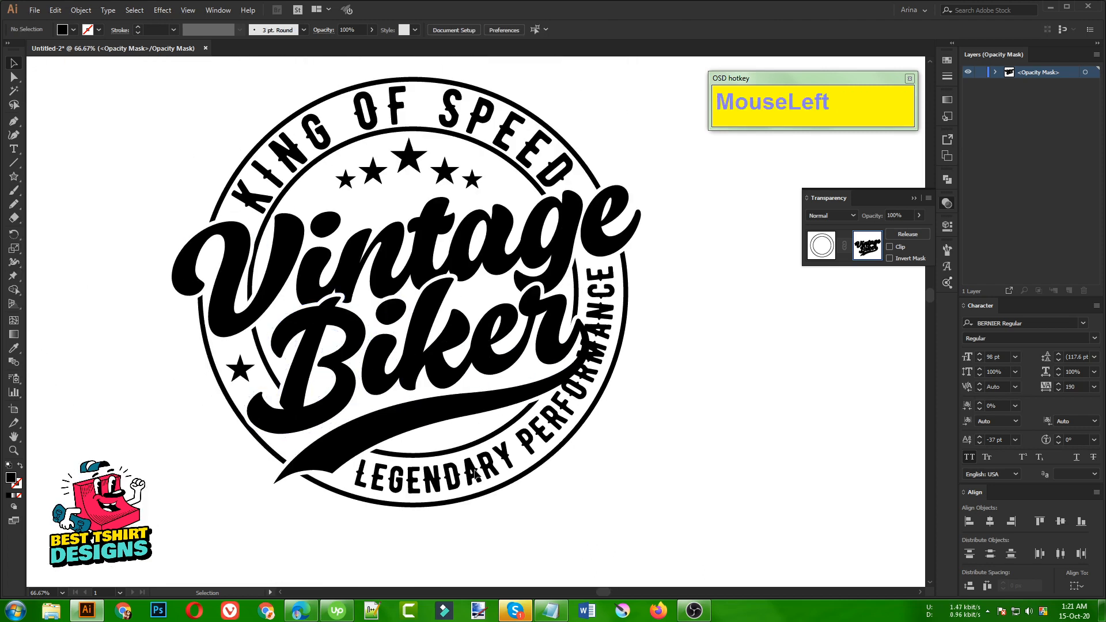
{"action": "left_click", "coordinate": [820, 248]}
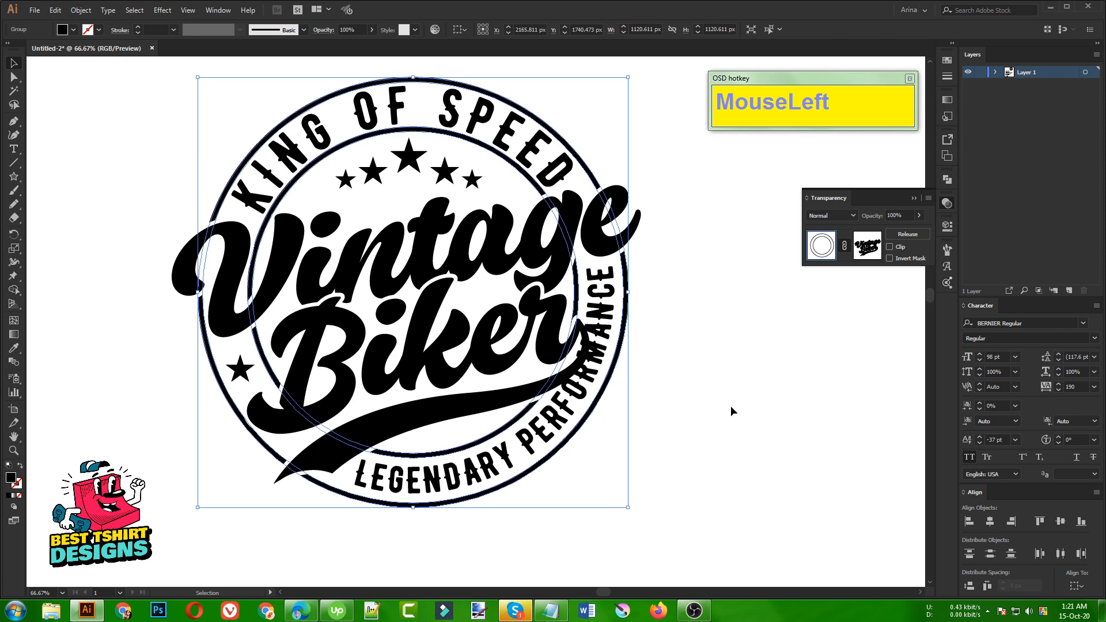
Offset the path of the "LEGENDARY PERFORMANCE" lettering by 6 px with miter joins.
{"action": "left_click_drag", "start_coordinate": [541, 437], "coordinate": [541, 438]}
{"action": "scroll", "coordinate": [637, 323], "scroll_direction": "up", "scroll_amount": 1}
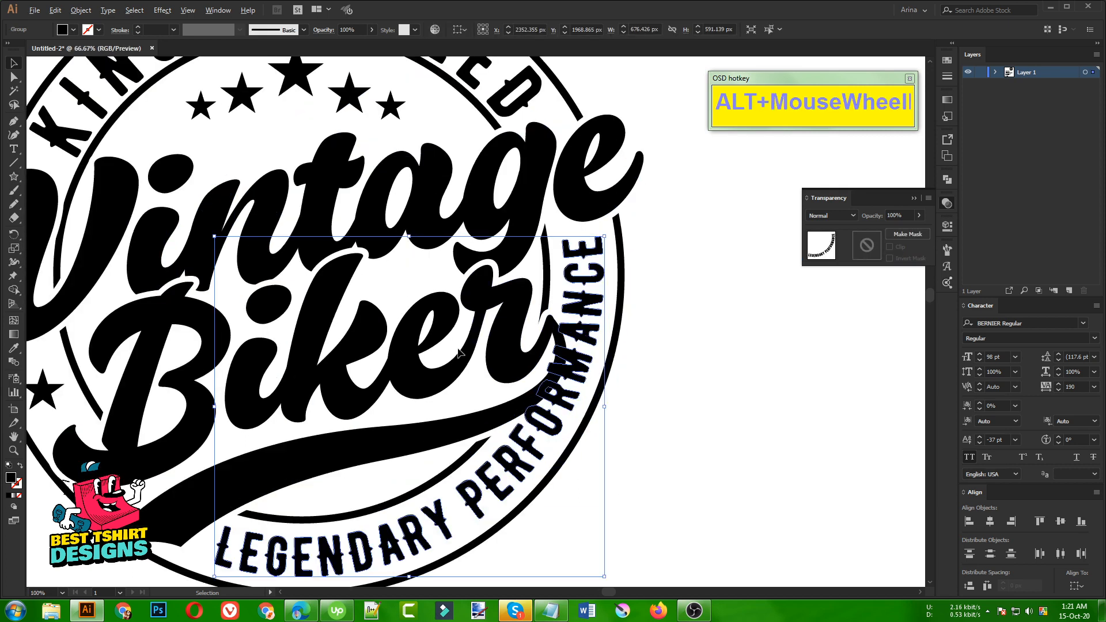
{"action": "scroll", "coordinate": [460, 369], "scroll_direction": "down", "scroll_amount": 1}
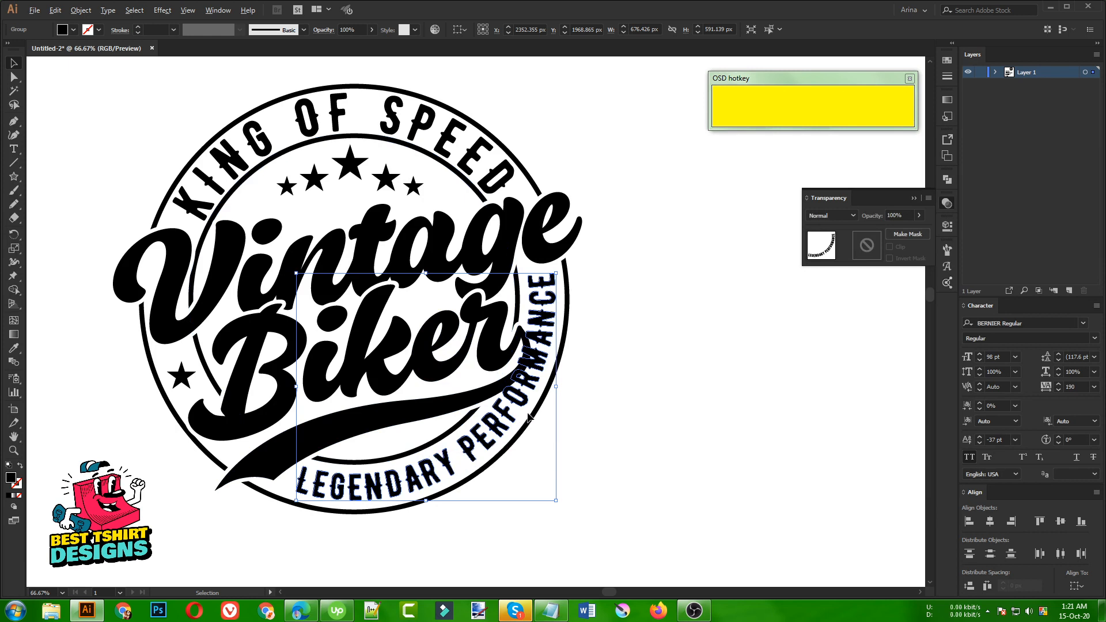
{"action": "scroll", "coordinate": [528, 414], "scroll_direction": "up", "scroll_amount": 1, "text": "alt"}
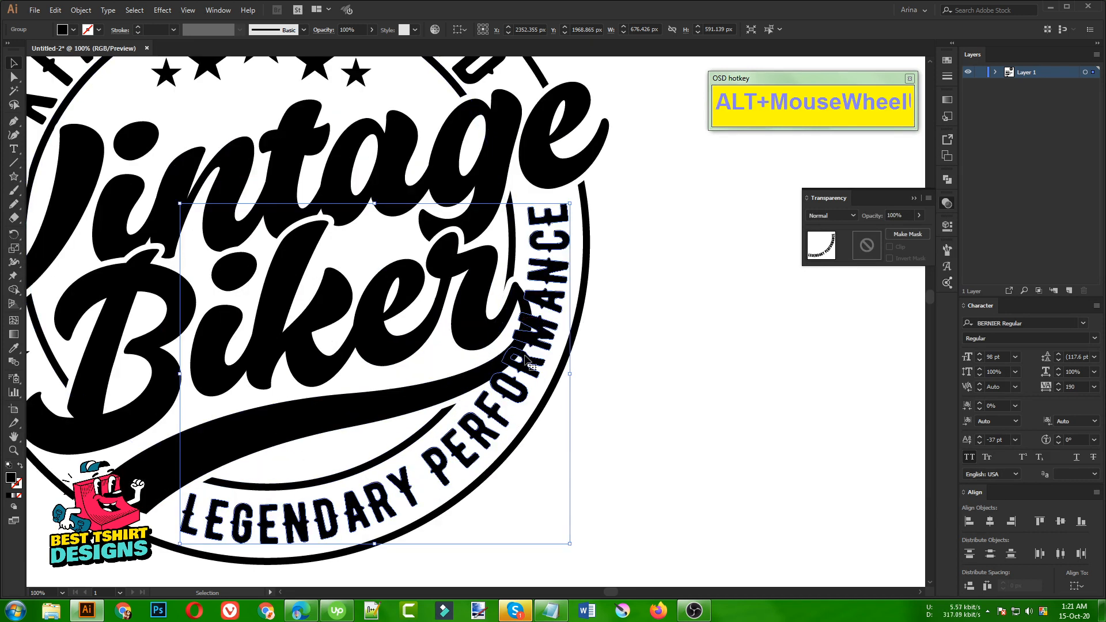
{"action": "left_click", "coordinate": [80, 10]}
{"action": "mouse_move", "coordinate": [143, 274]}
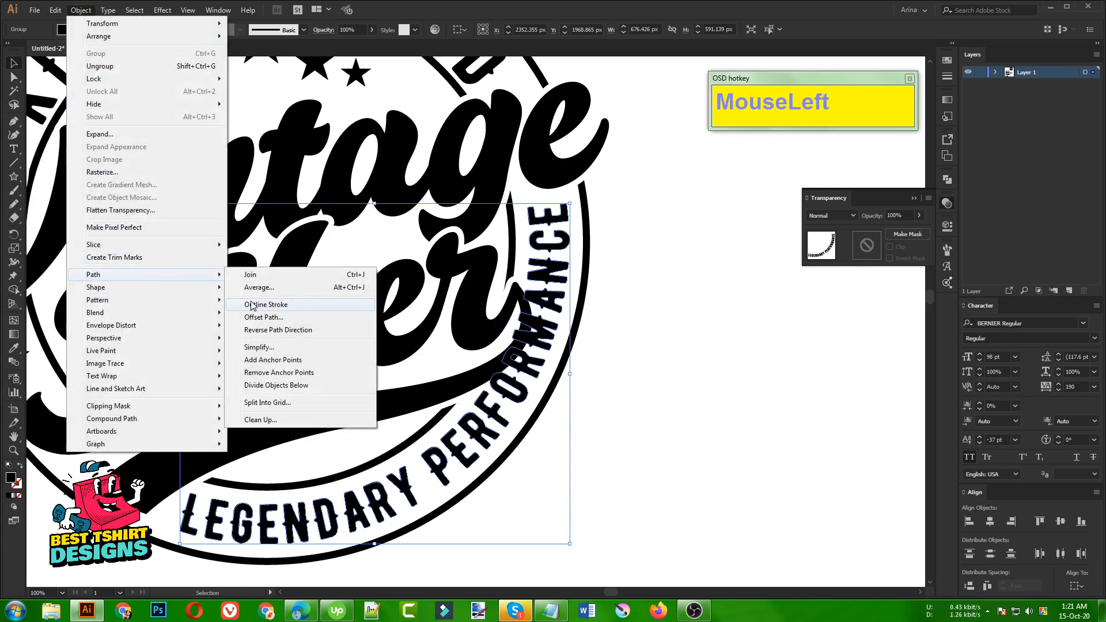
{"action": "left_click", "coordinate": [282, 319]}
{"action": "left_click", "coordinate": [70, 165]}
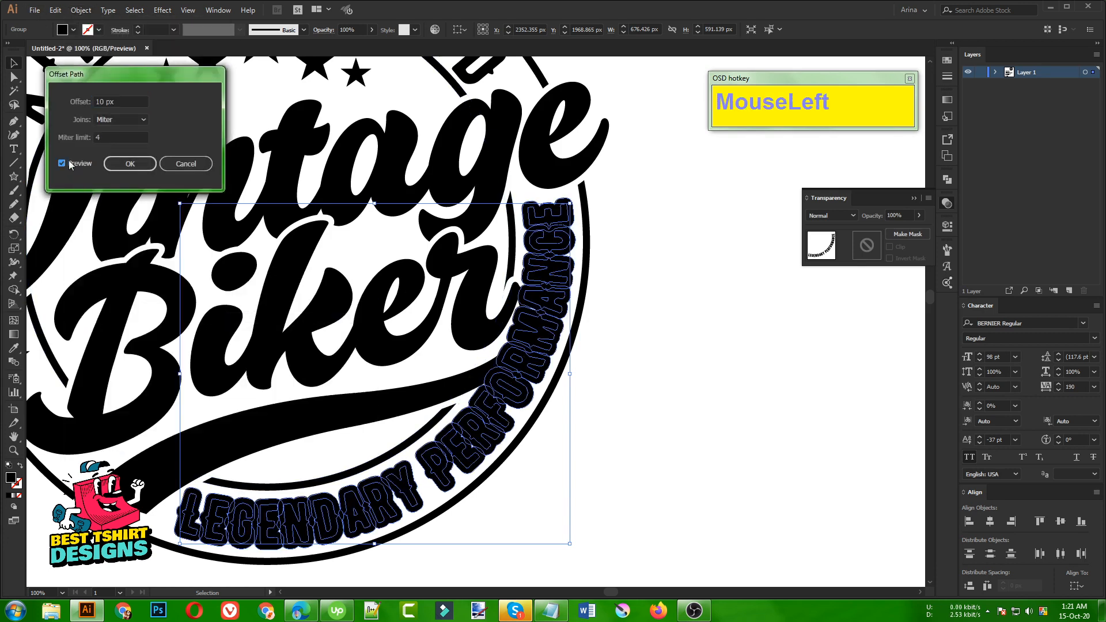
{"action": "scroll", "coordinate": [122, 98], "scroll_direction": "down", "scroll_amount": 4}
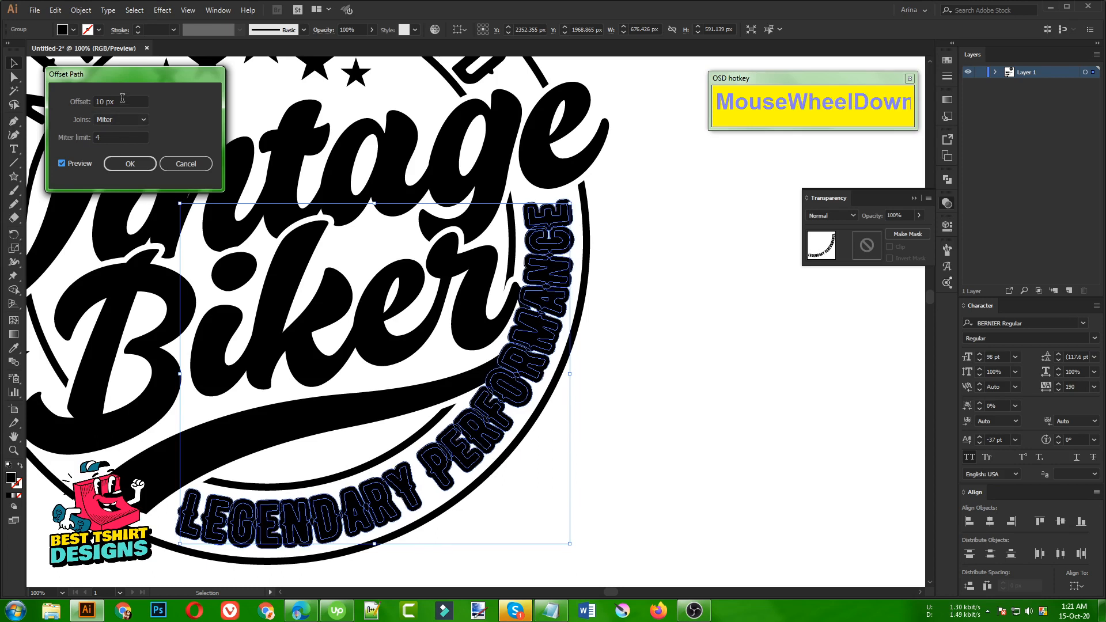
{"action": "scroll", "coordinate": [122, 98], "scroll_direction": "down", "scroll_amount": 1}
{"action": "scroll", "coordinate": [122, 98], "scroll_direction": "up", "scroll_amount": 1}
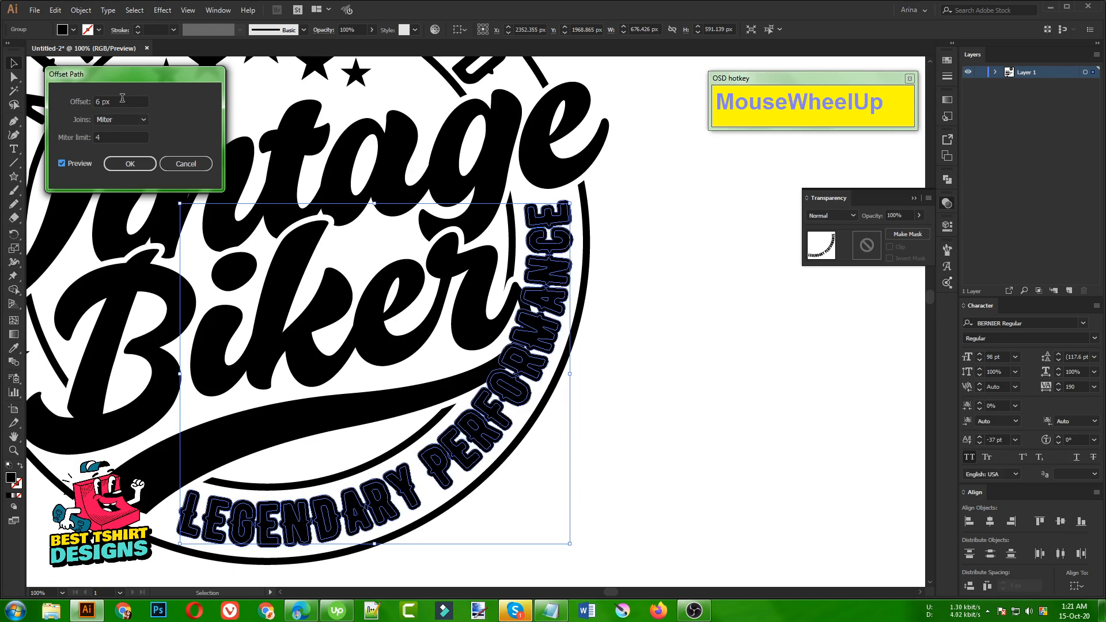
{"action": "left_click", "coordinate": [132, 164]}
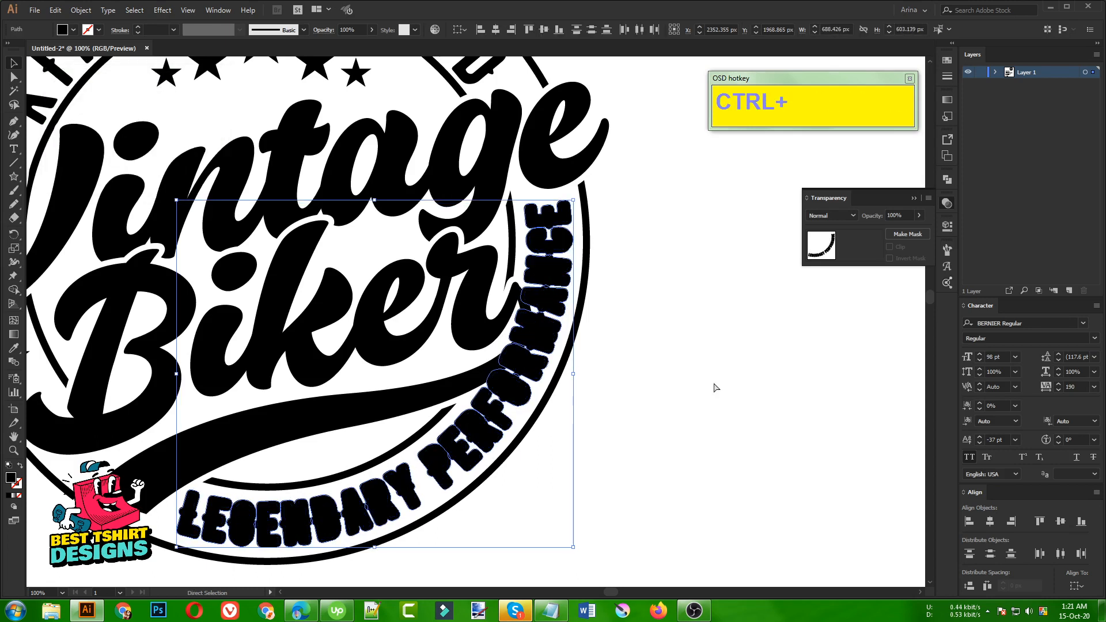
Cut the offset slogan shape and paste it in front inside a non-clipping opacity mask on the "Vintage Biker" lettering.
{"action": "left_click", "coordinate": [607, 374], "text": "ctrl"}
{"action": "key", "text": "ctrl+x"}
{"action": "left_click", "coordinate": [464, 384]}
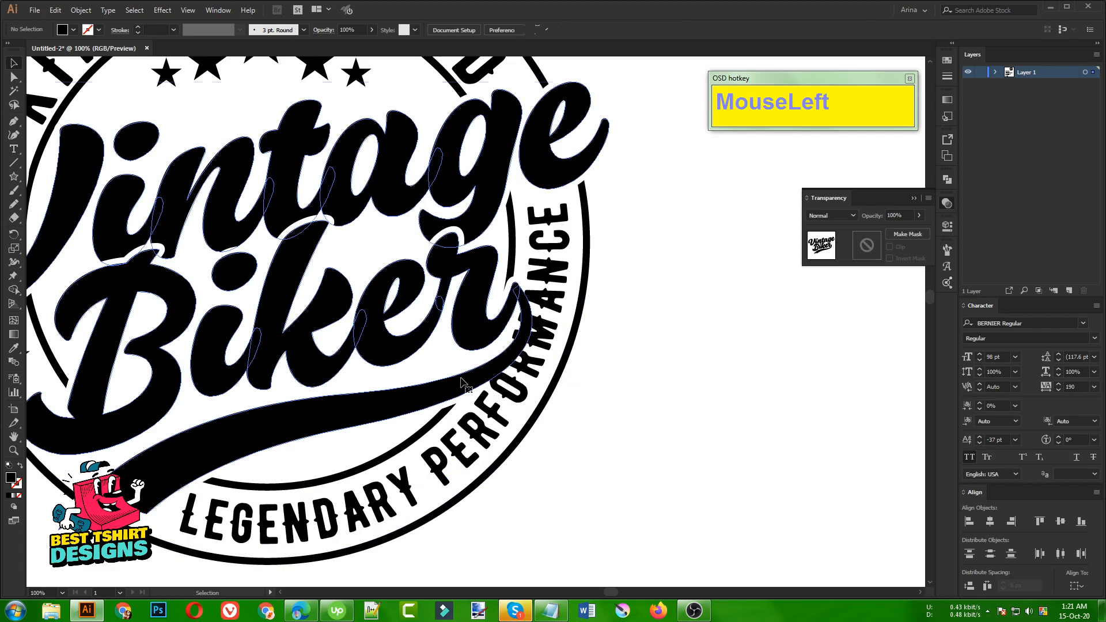
{"action": "left_click", "coordinate": [862, 247]}
{"action": "left_click", "coordinate": [889, 246]}
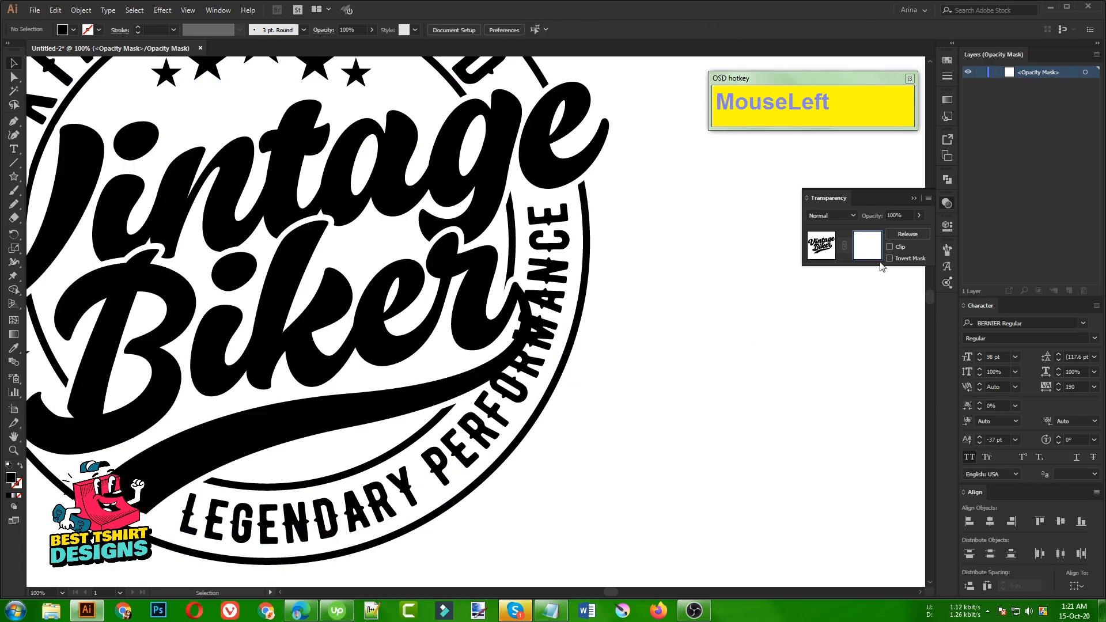
{"action": "key", "text": "ctrl+f"}
{"action": "left_click", "coordinate": [731, 317]}
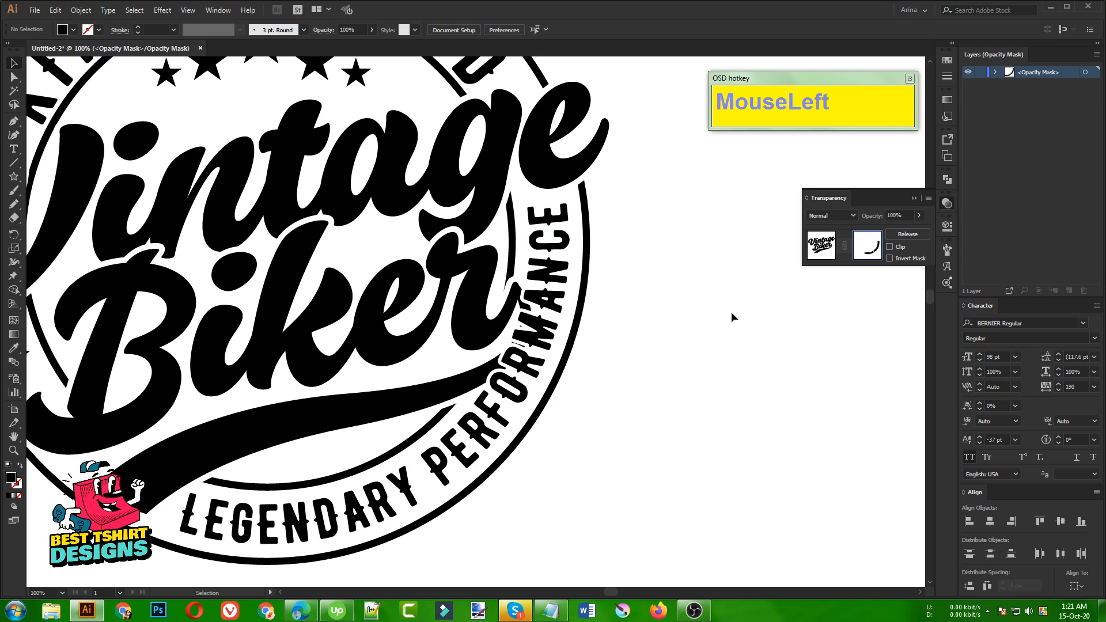
Pencil a mask shape about 72 × 75 px over the leftover fragments around the "M" of "PERFORMANCE" and leave mask editing.
{"action": "scroll", "coordinate": [592, 316], "scroll_direction": "down", "scroll_amount": 1}
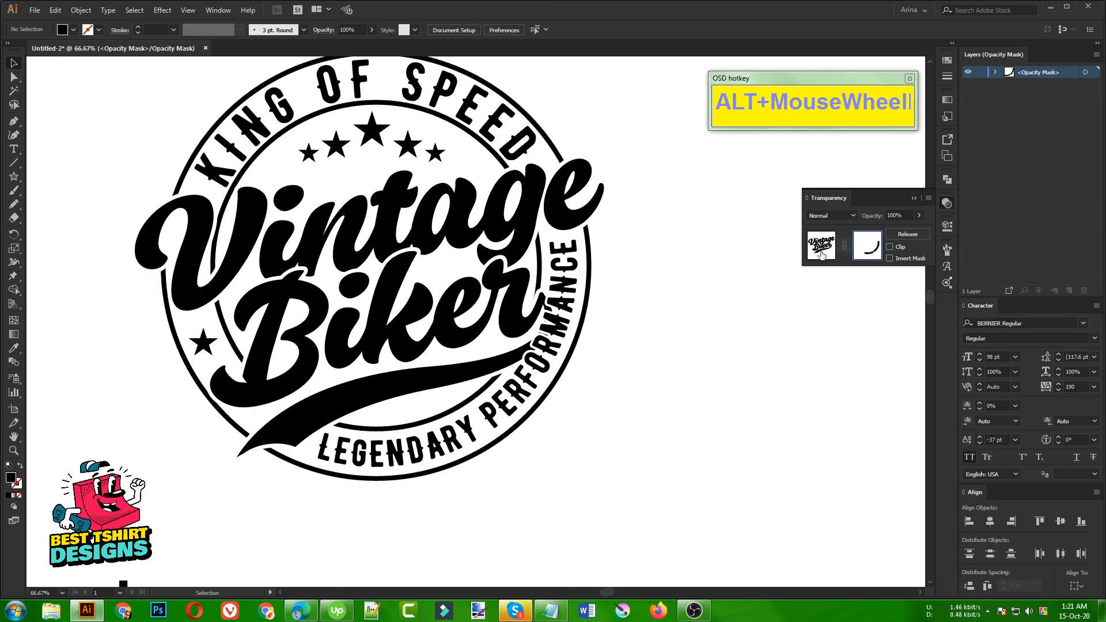
{"action": "left_click", "coordinate": [822, 254]}
{"action": "scroll", "coordinate": [622, 339], "scroll_direction": "up", "scroll_amount": 3}
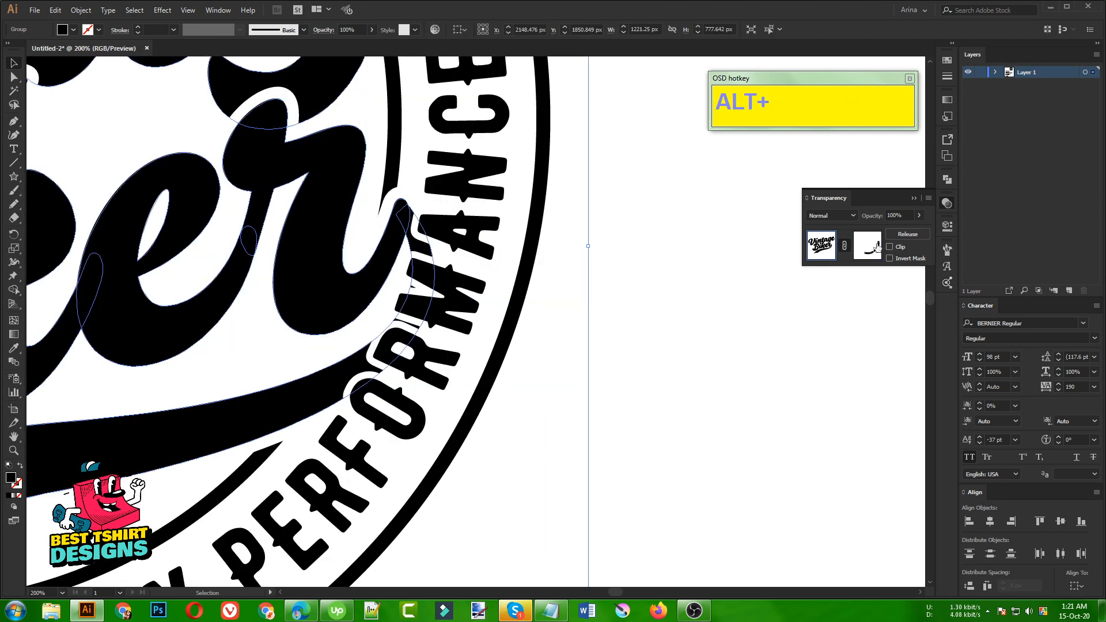
{"action": "left_click", "coordinate": [876, 247]}
{"action": "scroll", "coordinate": [444, 274], "scroll_direction": "up", "scroll_amount": 1}
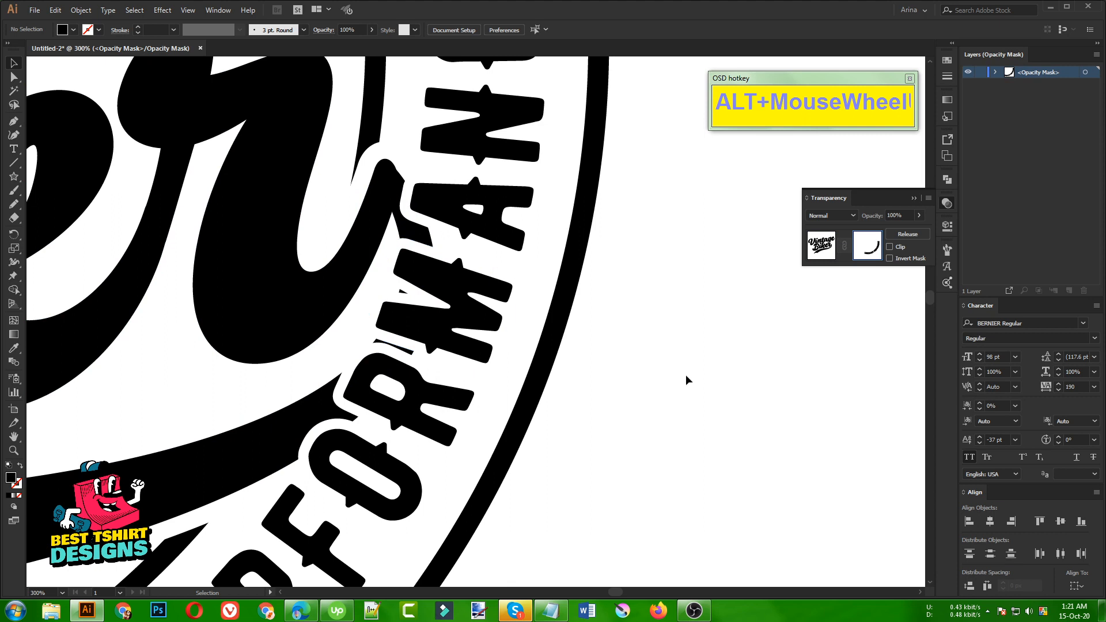
{"action": "key", "text": "n"}
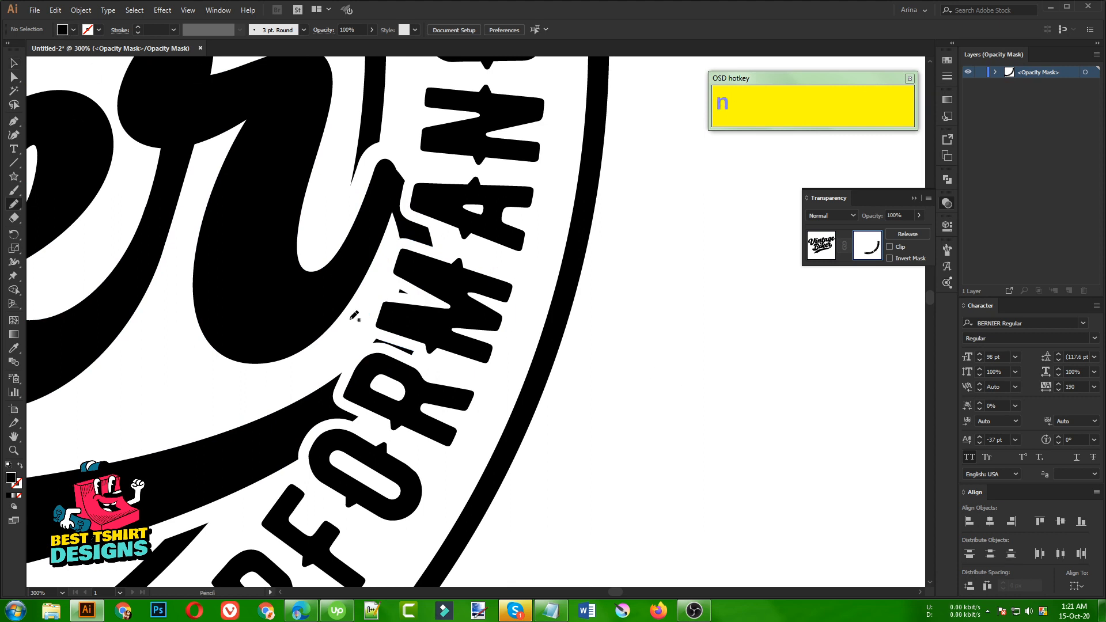
{"action": "mouse_move", "coordinate": [454, 308]}
{"action": "left_mouse_down"}
{"action": "mouse_move", "coordinate": [421, 275]}
{"action": "mouse_move", "coordinate": [389, 270]}
{"action": "mouse_move", "coordinate": [359, 327]}
{"action": "left_mouse_up"}
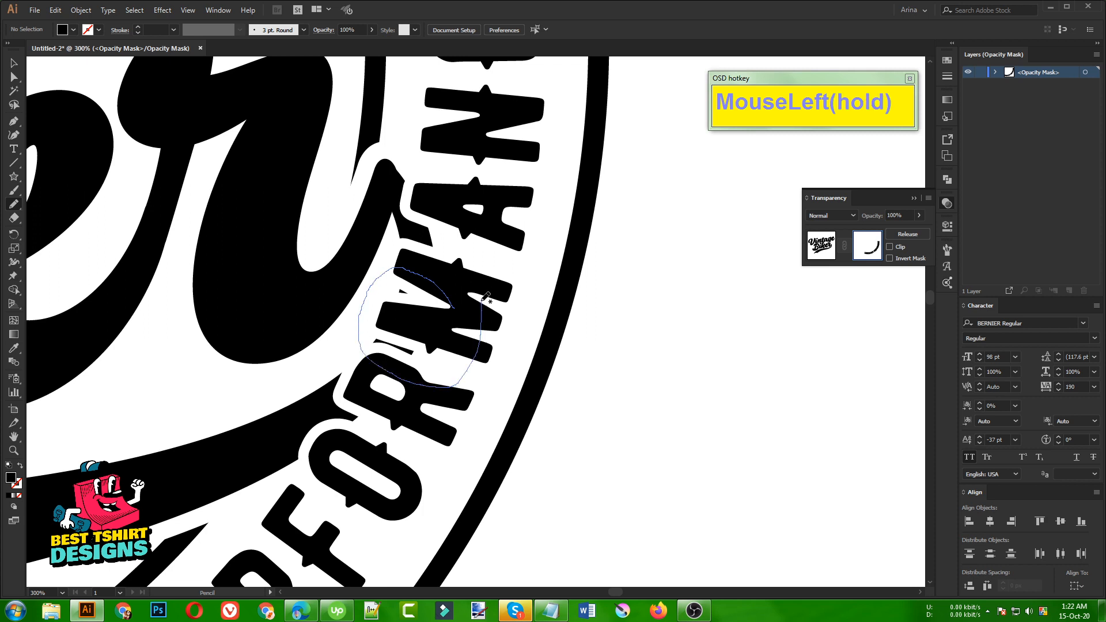
{"action": "left_click_drag", "start_coordinate": [485, 297], "coordinate": [486, 295]}
{"action": "scroll", "coordinate": [486, 291], "scroll_direction": "down", "scroll_amount": 3}
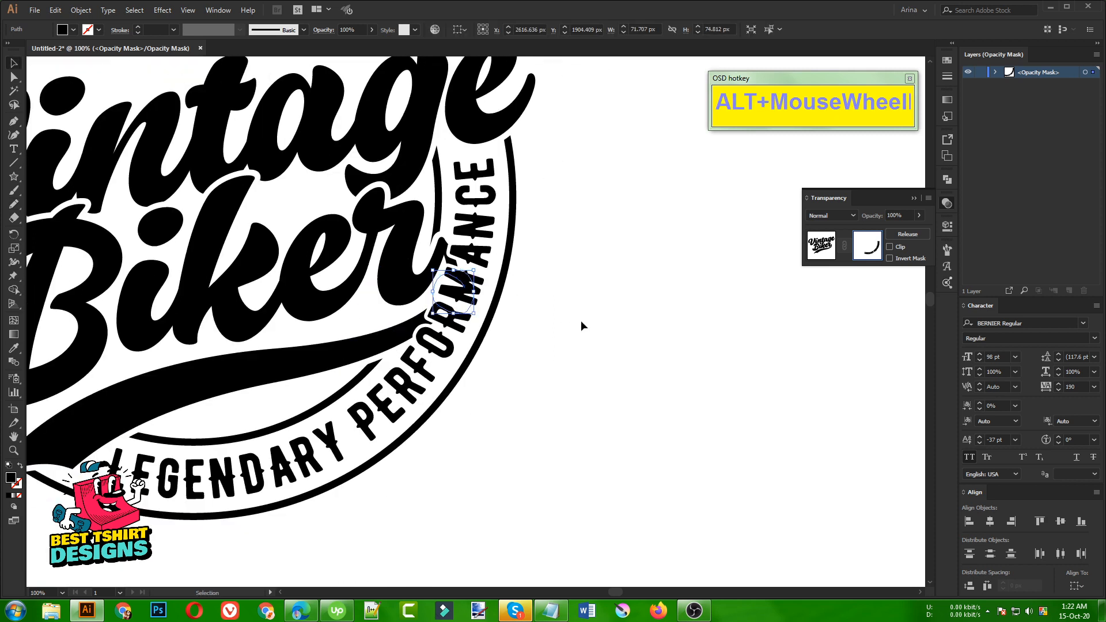
{"action": "left_click", "coordinate": [581, 320]}
{"action": "scroll", "coordinate": [581, 320], "scroll_direction": "down", "scroll_amount": 2}
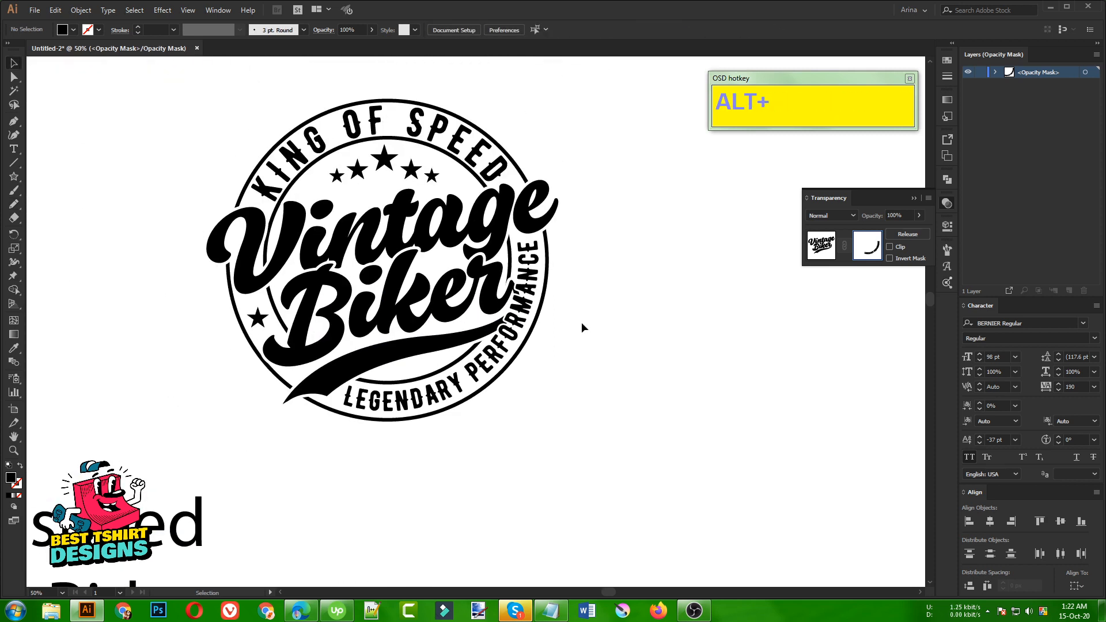
{"action": "scroll", "coordinate": [582, 326], "scroll_direction": "up", "scroll_amount": 1}
{"action": "left_click", "coordinate": [820, 246]}
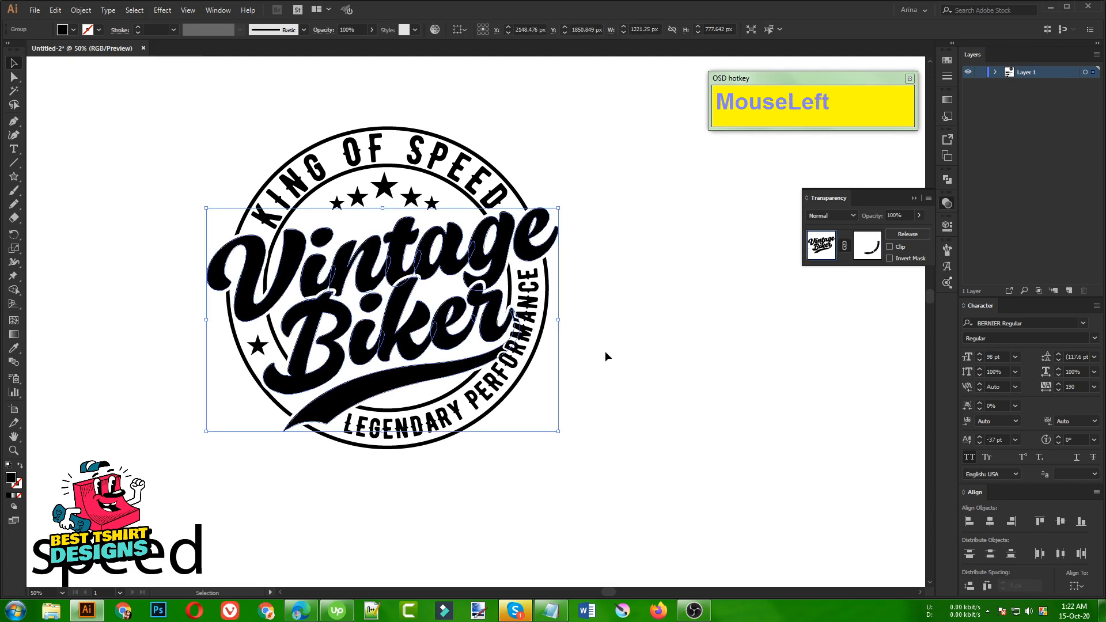
{"action": "left_click", "coordinate": [583, 355]}
Delete the block of reference slogans below the badge.
{"action": "scroll", "coordinate": [349, 375], "scroll_direction": "down", "scroll_amount": 1}
{"action": "left_click", "coordinate": [496, 449]}
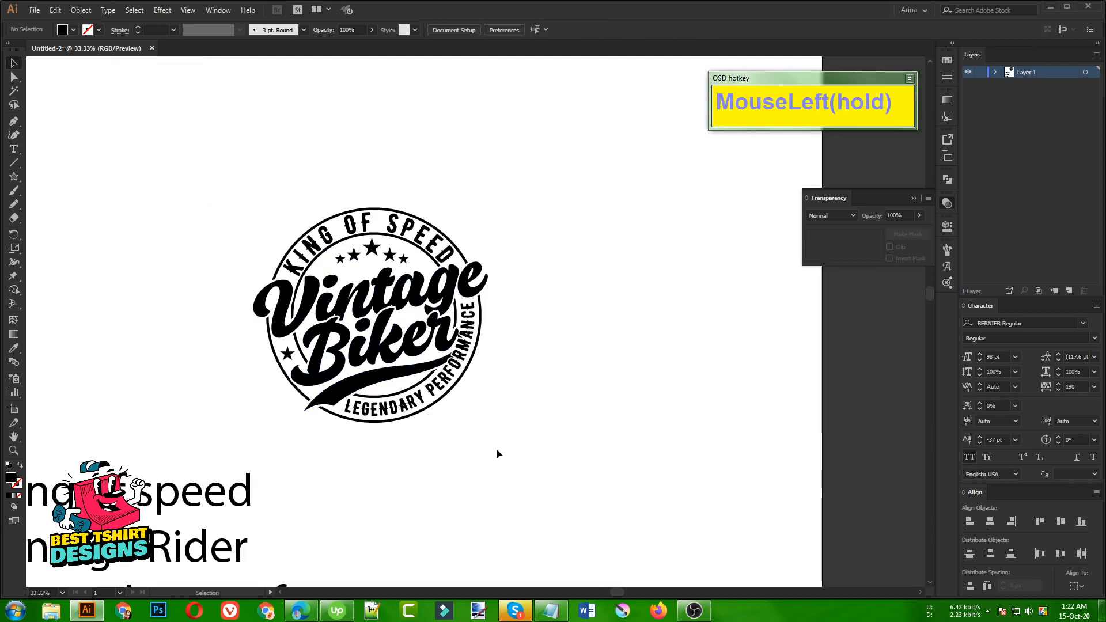
{"action": "scroll", "coordinate": [496, 450], "scroll_direction": "down", "scroll_amount": 2}
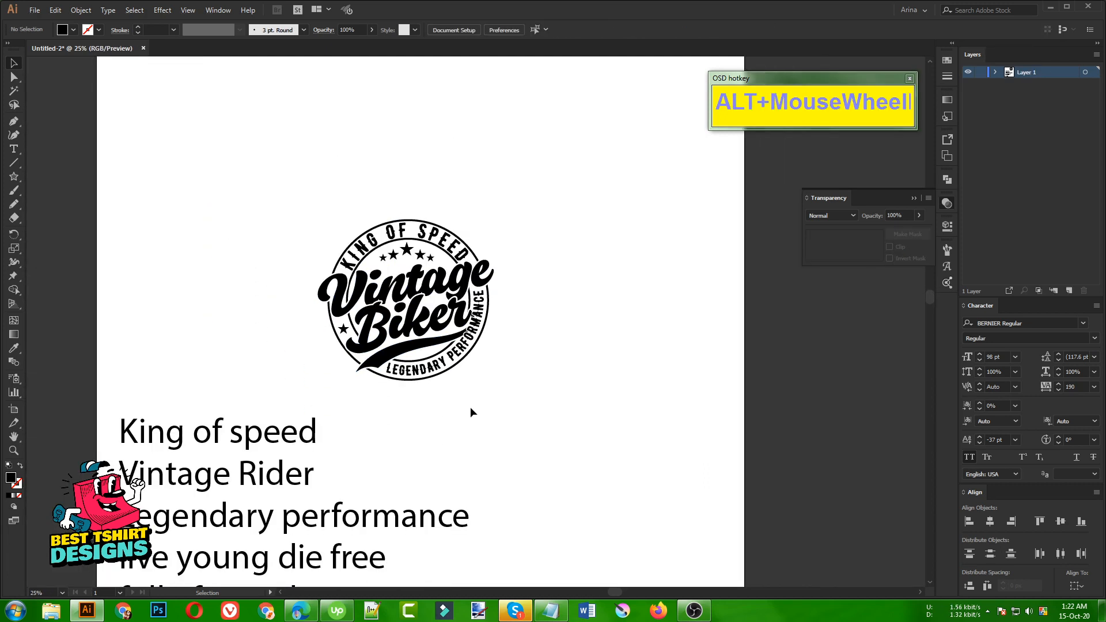
{"action": "scroll", "coordinate": [470, 407], "scroll_direction": "down", "scroll_amount": 1}
{"action": "scroll", "coordinate": [470, 412], "scroll_direction": "down", "scroll_amount": 2}
{"action": "left_click_drag", "start_coordinate": [365, 528], "coordinate": [257, 320]}
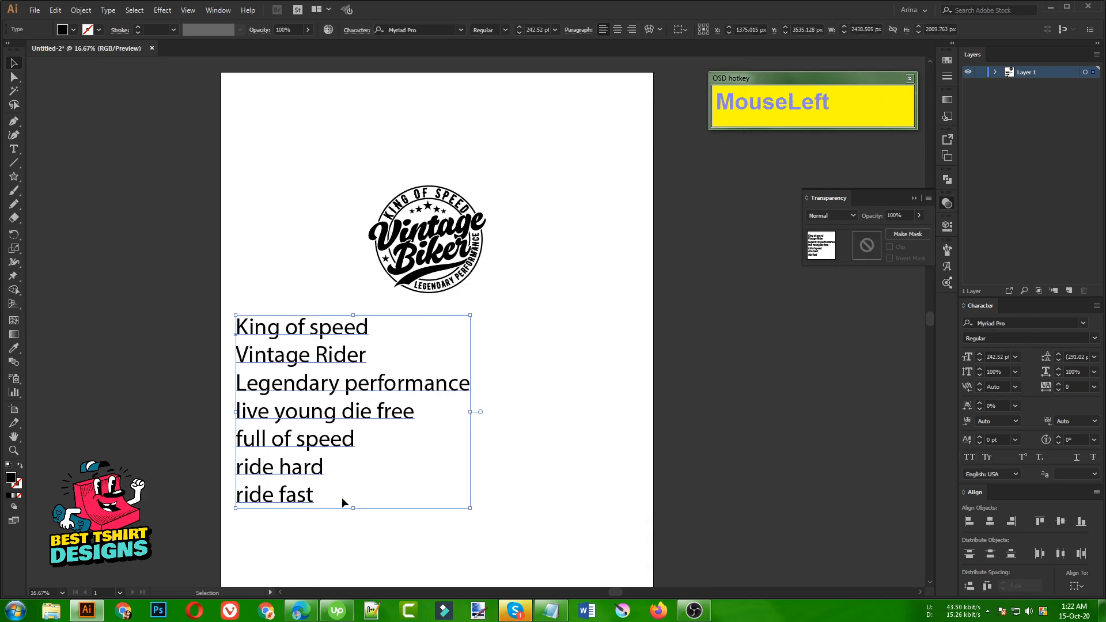
{"action": "left_click_drag", "start_coordinate": [376, 531], "coordinate": [227, 321]}
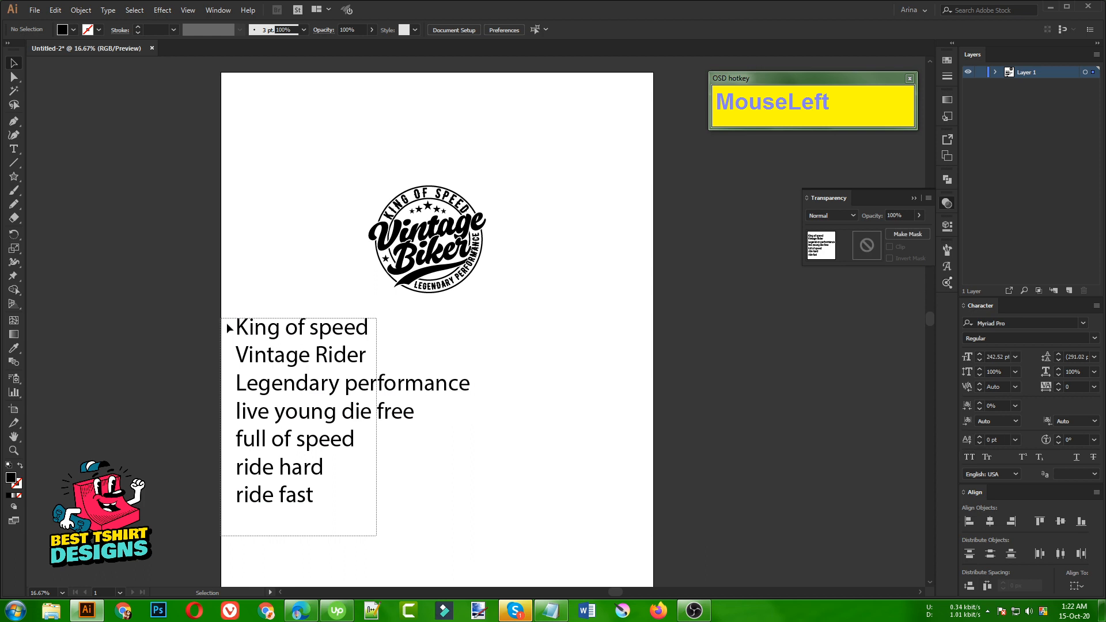
{"action": "left_click_drag", "start_coordinate": [360, 546], "coordinate": [244, 323]}
{"action": "key", "text": "Delete"}
Expand the whole badge artwork and group all its parts.
{"action": "left_click", "coordinate": [472, 309]}
{"action": "left_click_drag", "start_coordinate": [306, 141], "coordinate": [562, 408]}
{"action": "scroll", "coordinate": [438, 270], "scroll_direction": "up", "scroll_amount": 1}
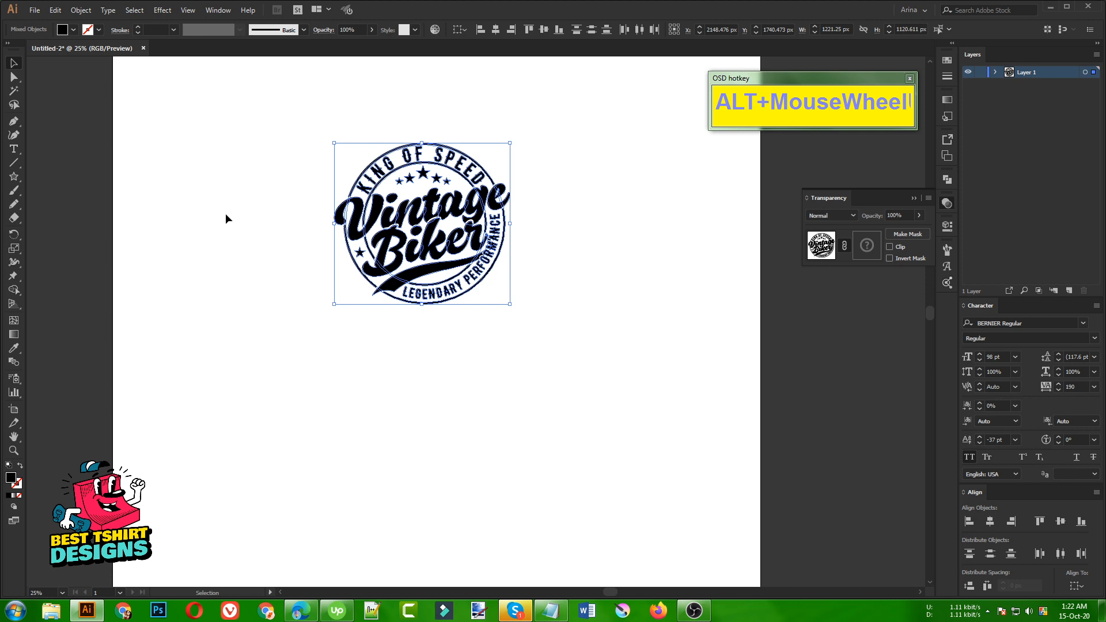
{"action": "left_click", "coordinate": [86, 11]}
{"action": "left_click", "coordinate": [95, 135]}
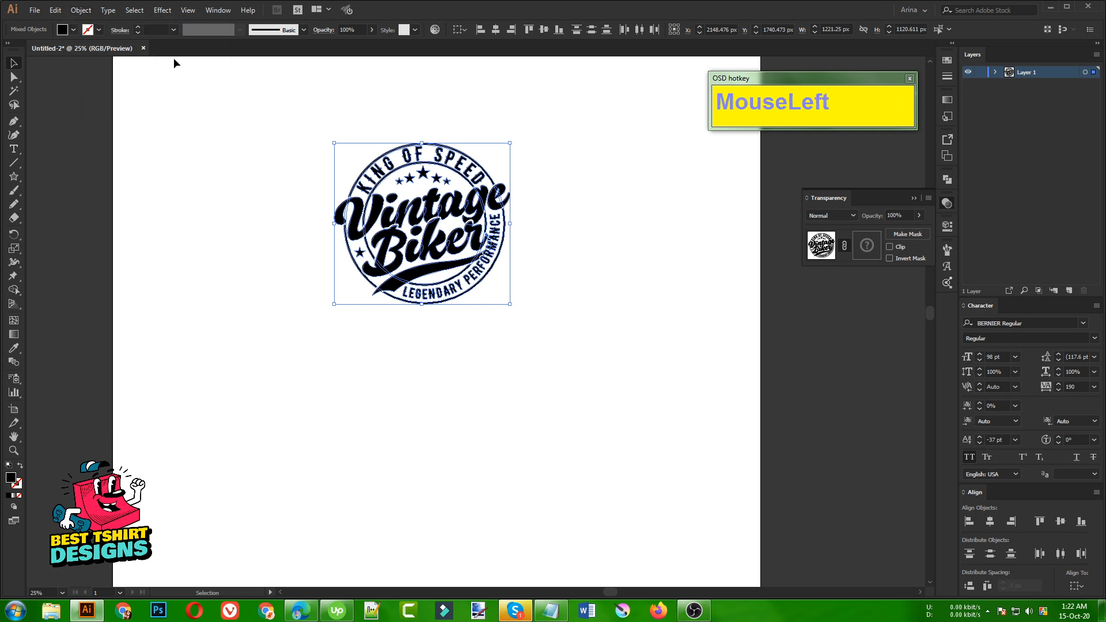
{"action": "left_click", "coordinate": [89, 11]}
{"action": "left_click", "coordinate": [93, 133]}
{"action": "key", "text": "ctrl+g"}
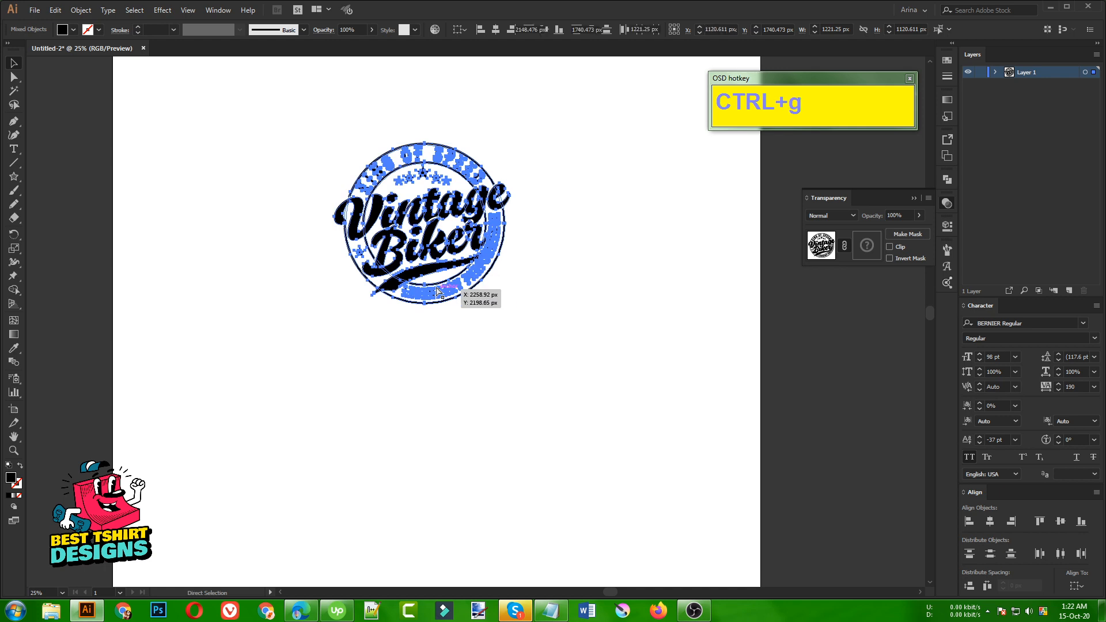
Centre the badge group on the artboard both ways and enlarge it proportionally from its centre to about 4379 × 4018 px.
{"action": "scroll", "coordinate": [481, 203], "scroll_direction": "down", "scroll_amount": 2, "text": "alt"}
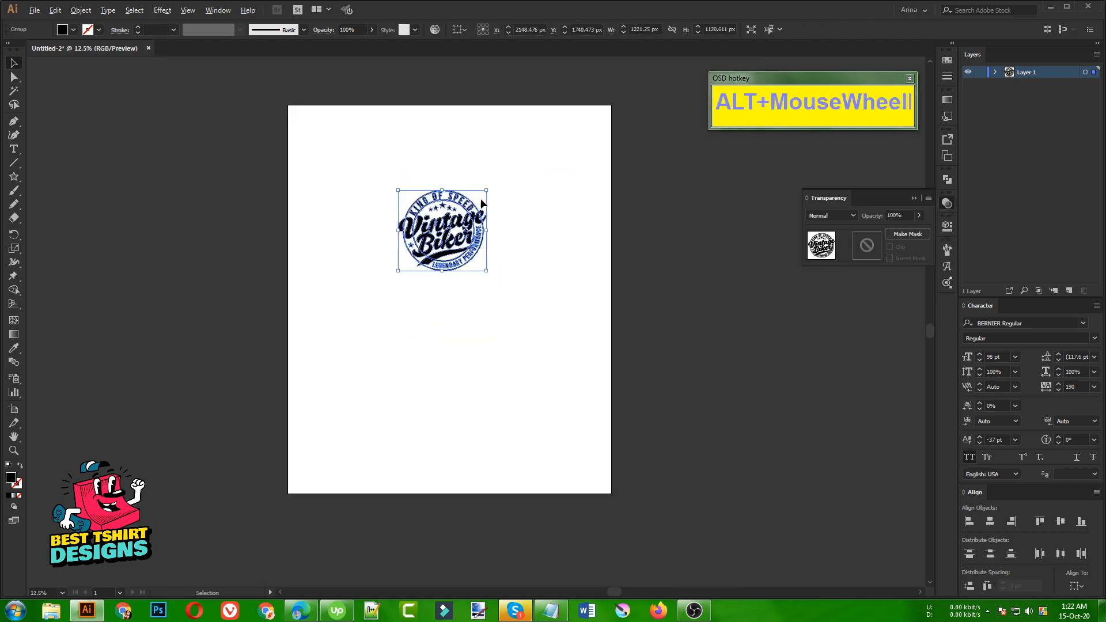
{"action": "left_click", "coordinate": [468, 29]}
{"action": "left_click", "coordinate": [466, 68]}
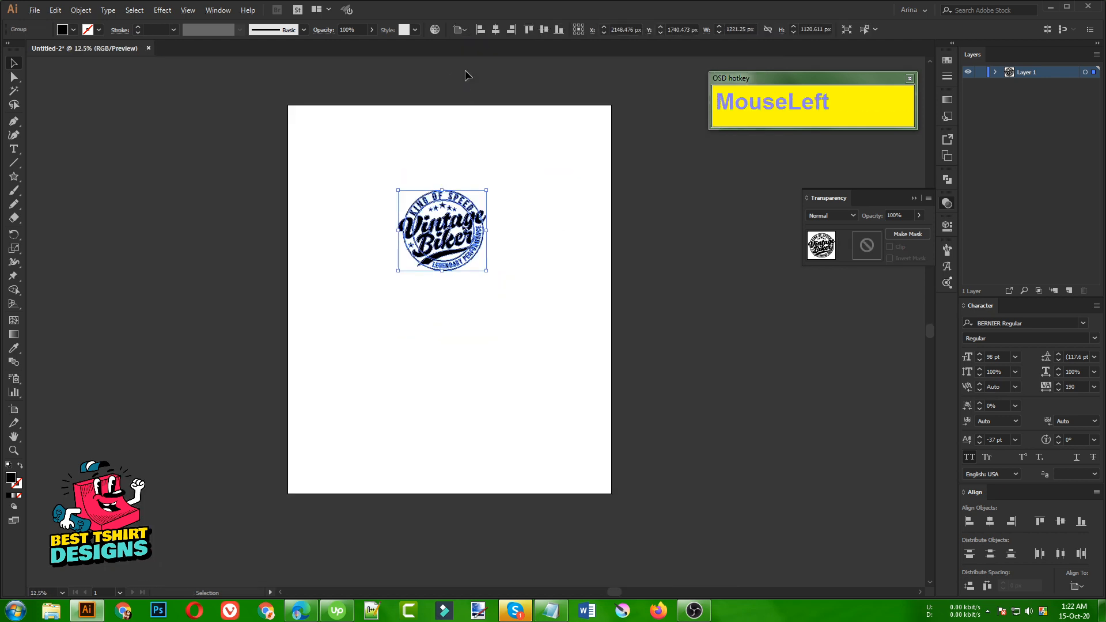
{"action": "left_click", "coordinate": [499, 29]}
{"action": "left_click", "coordinate": [544, 29]}
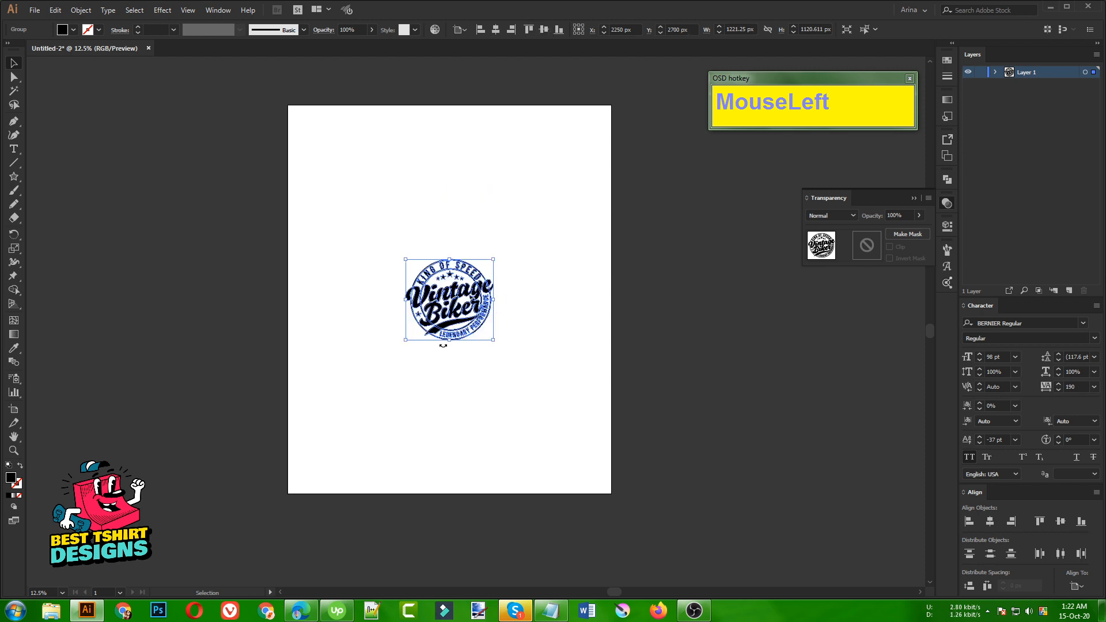
{"action": "left_click_drag", "start_coordinate": [449, 340], "coordinate": [482, 446]}
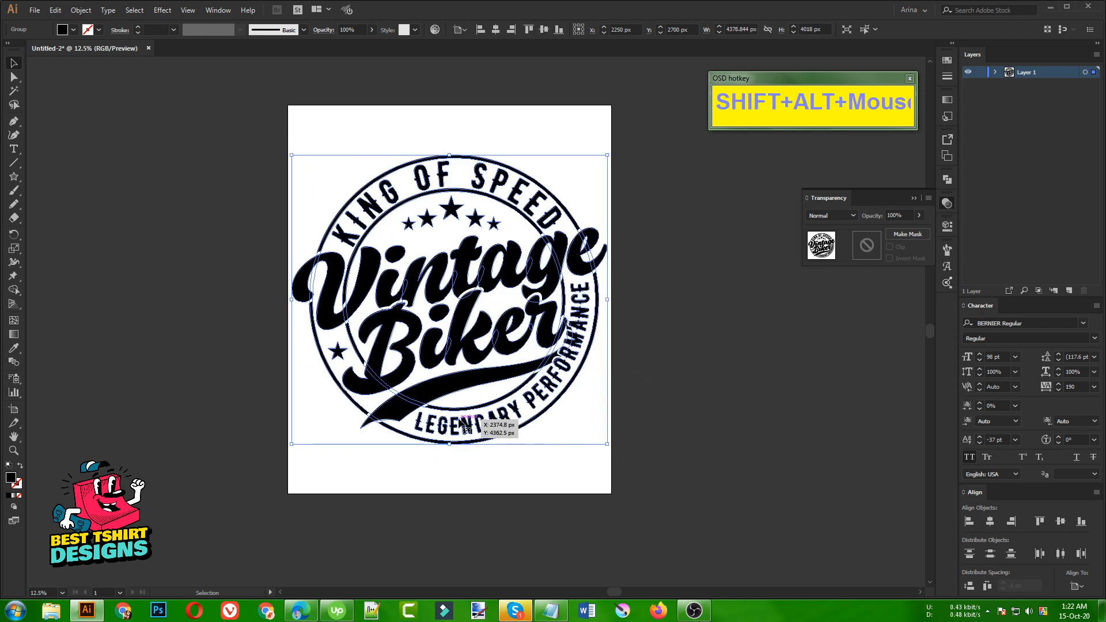
Fill the whole badge with a red swatch and deselect it.
{"action": "left_click", "coordinate": [73, 30]}
{"action": "left_click", "coordinate": [86, 50]}
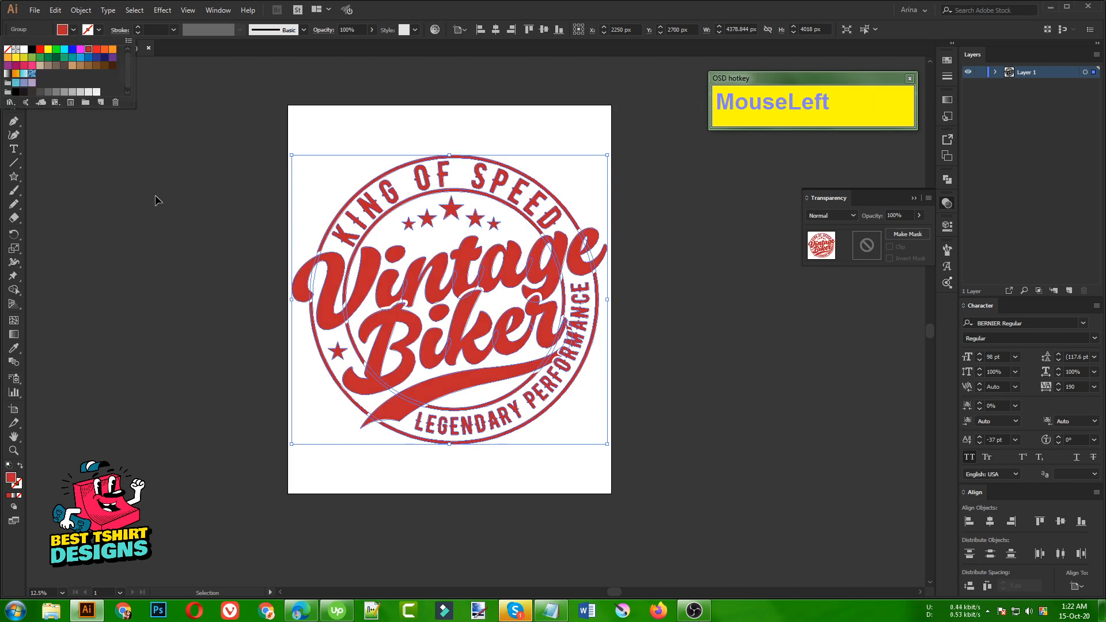
{"action": "left_click", "coordinate": [158, 210]}
{"action": "left_click", "coordinate": [158, 211]}
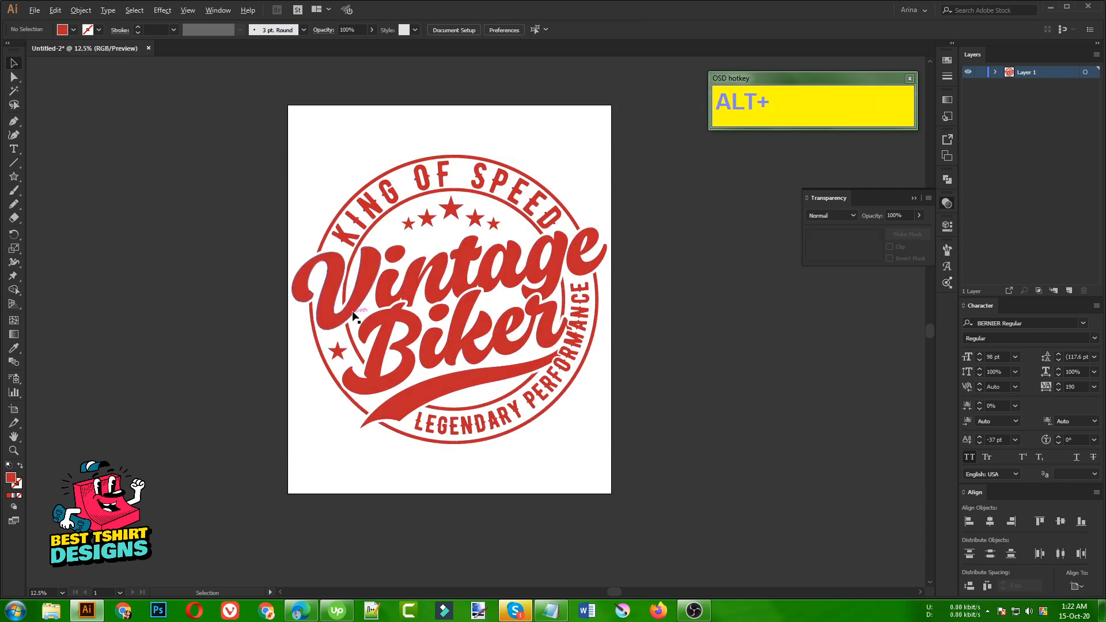
Hide the Transparency panel and examine the finished red badge on the artboard.
{"action": "scroll", "coordinate": [353, 317], "scroll_direction": "up", "scroll_amount": 1}
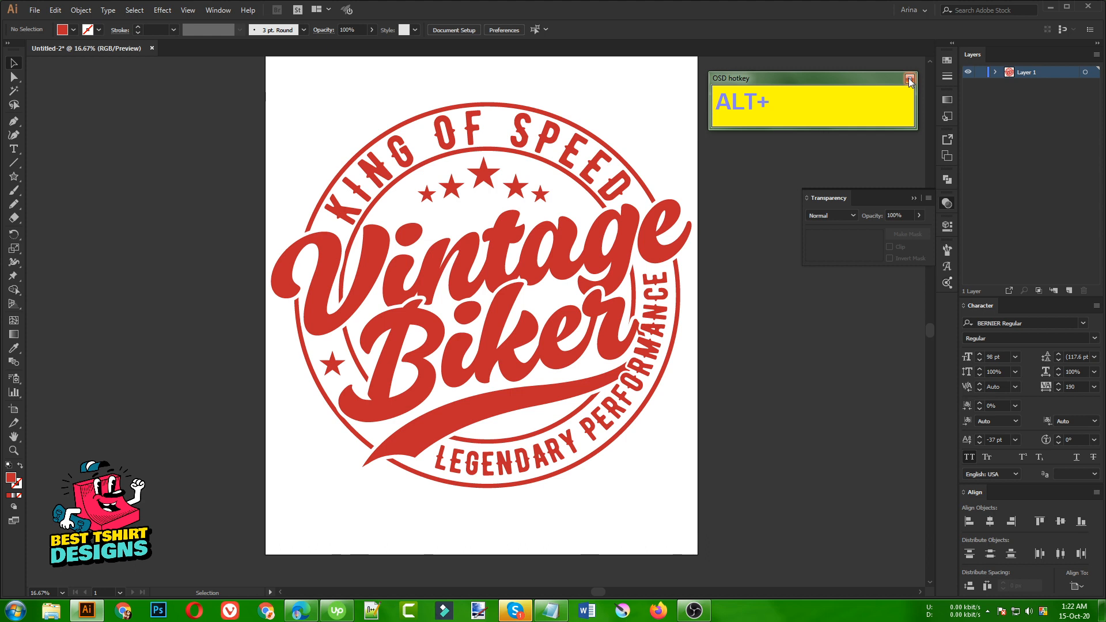
{"action": "left_click_drag", "start_coordinate": [739, 212], "coordinate": [880, 270]}
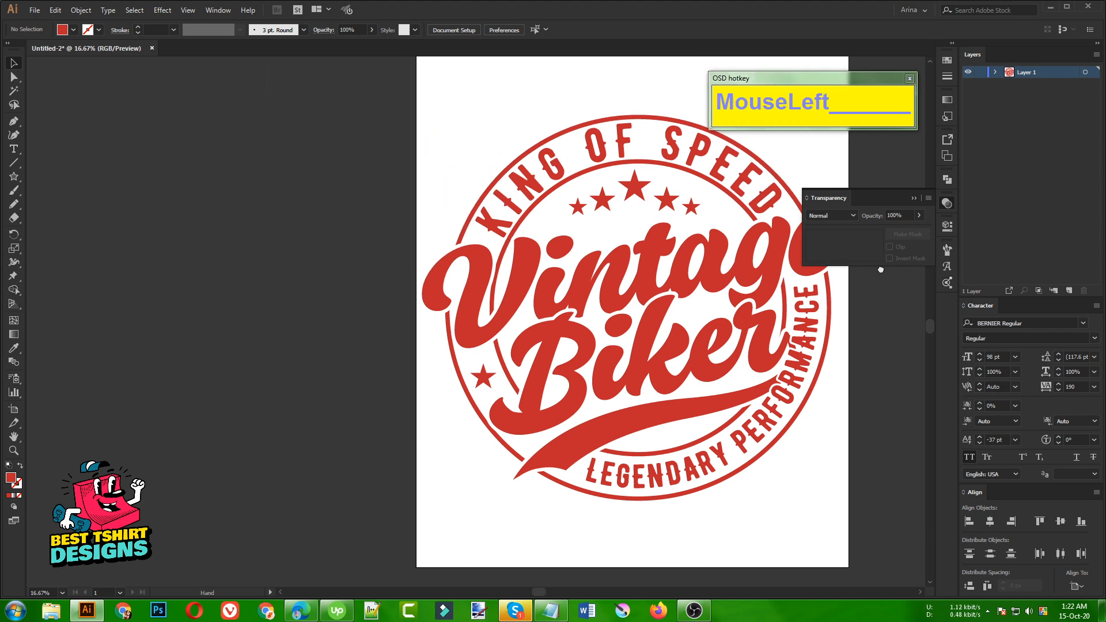
{"action": "left_click", "coordinate": [946, 203]}
{"action": "left_click_drag", "start_coordinate": [875, 80], "coordinate": [243, 81]}
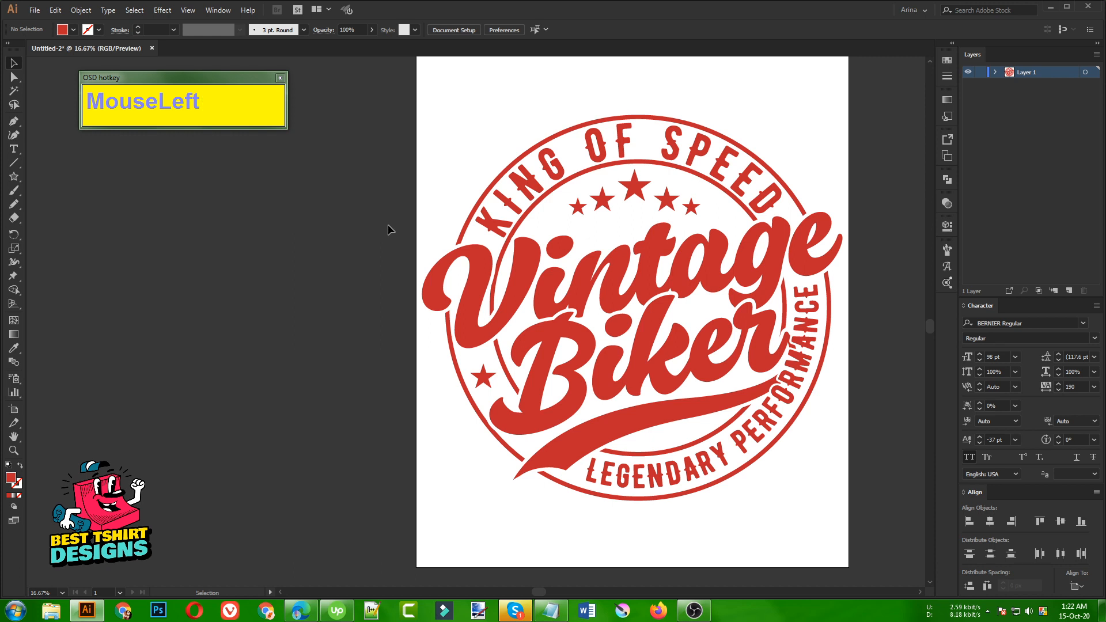
{"action": "left_click_drag", "start_coordinate": [388, 230], "coordinate": [458, 215]}
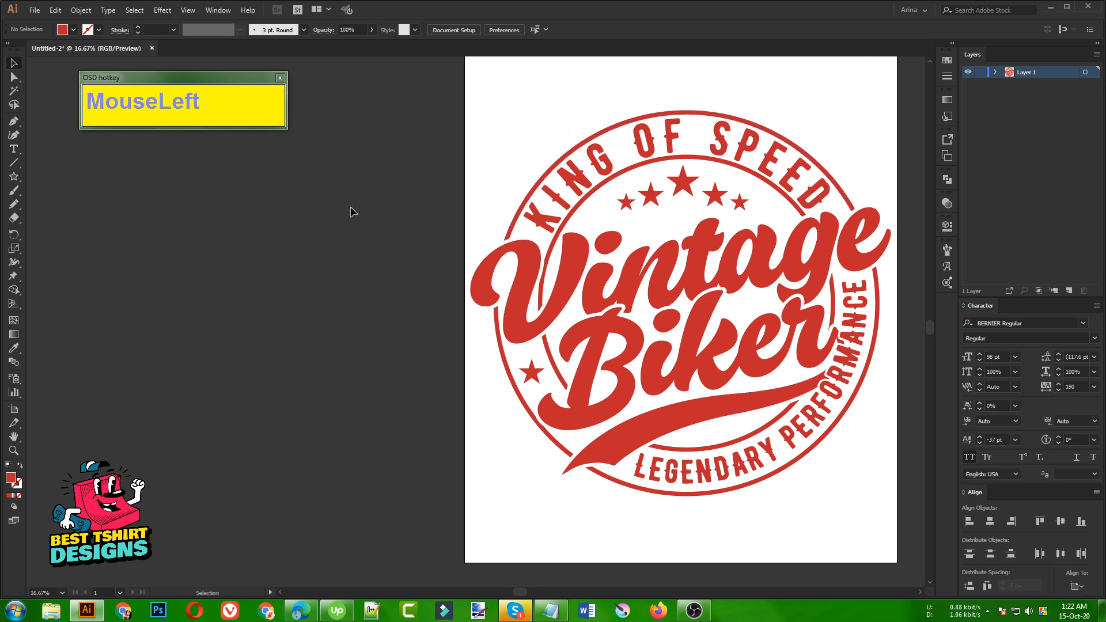